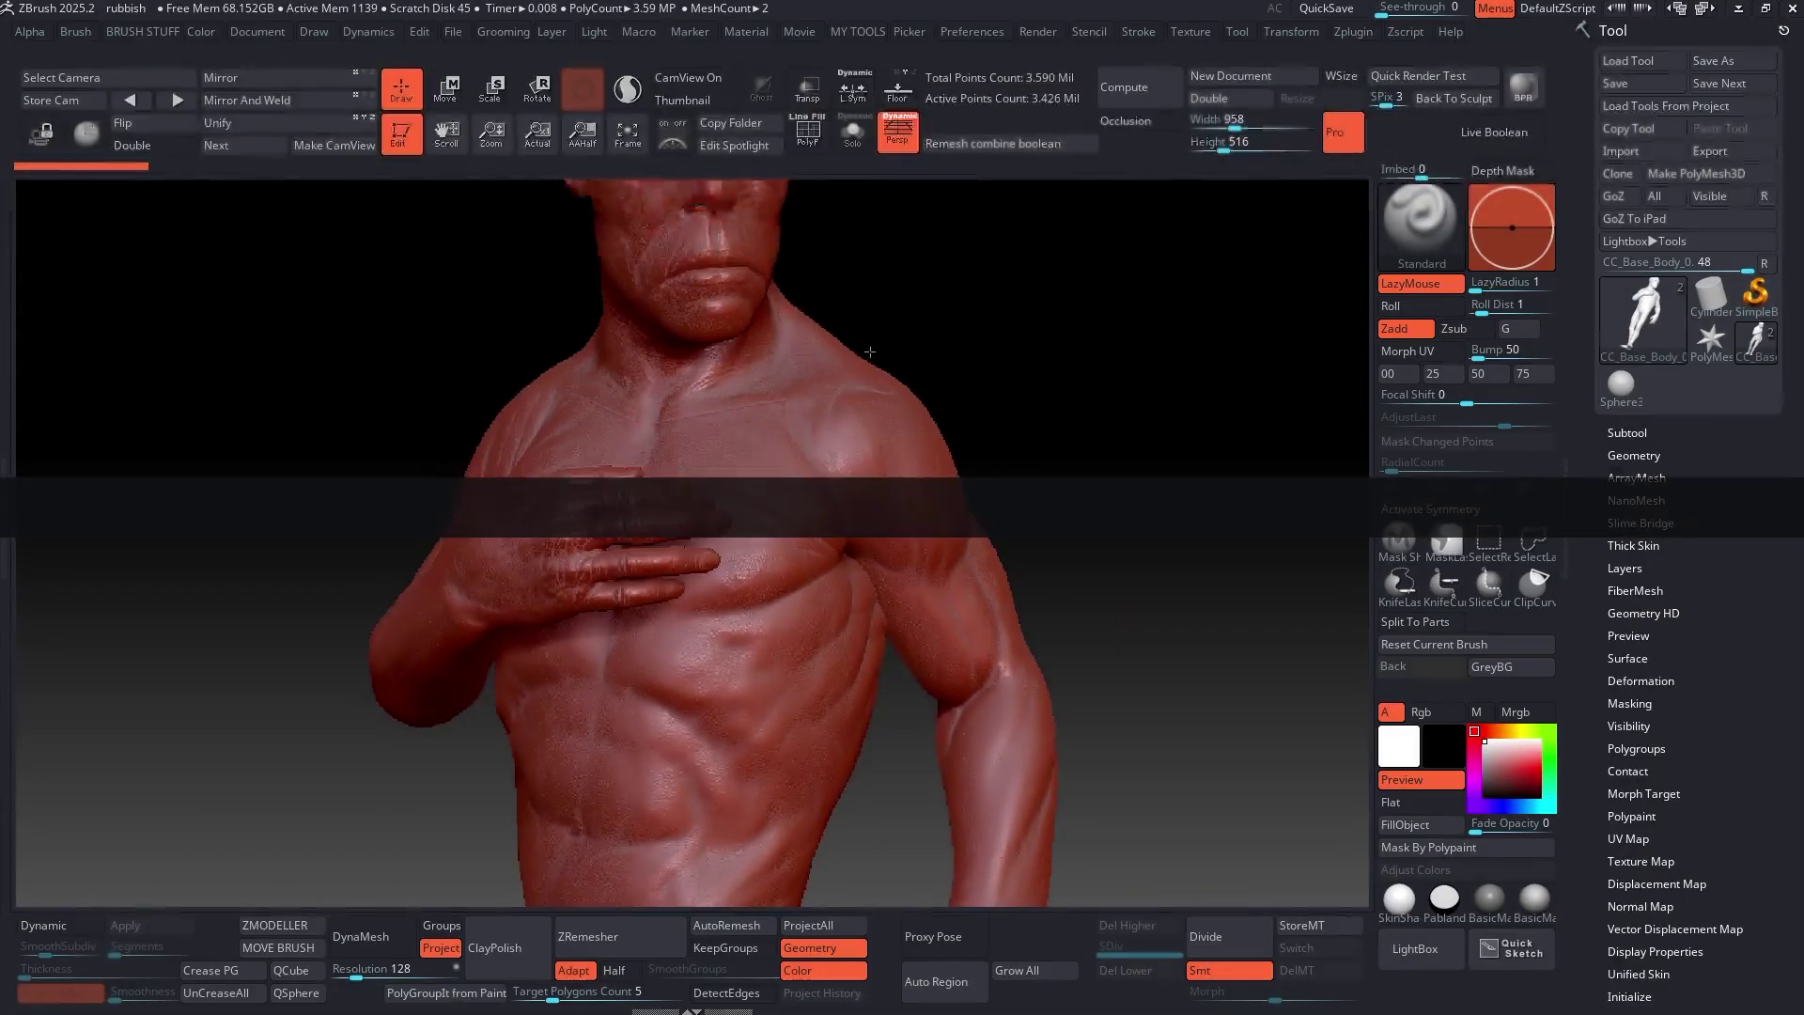
- Restore the standard user interface layout from the configuration preferences
left_click_drag(870, 352, 920, 392)
left_click_drag(503, 134, 517, 231)
left_click_drag(1272, 257, 1239, 416, "alt")
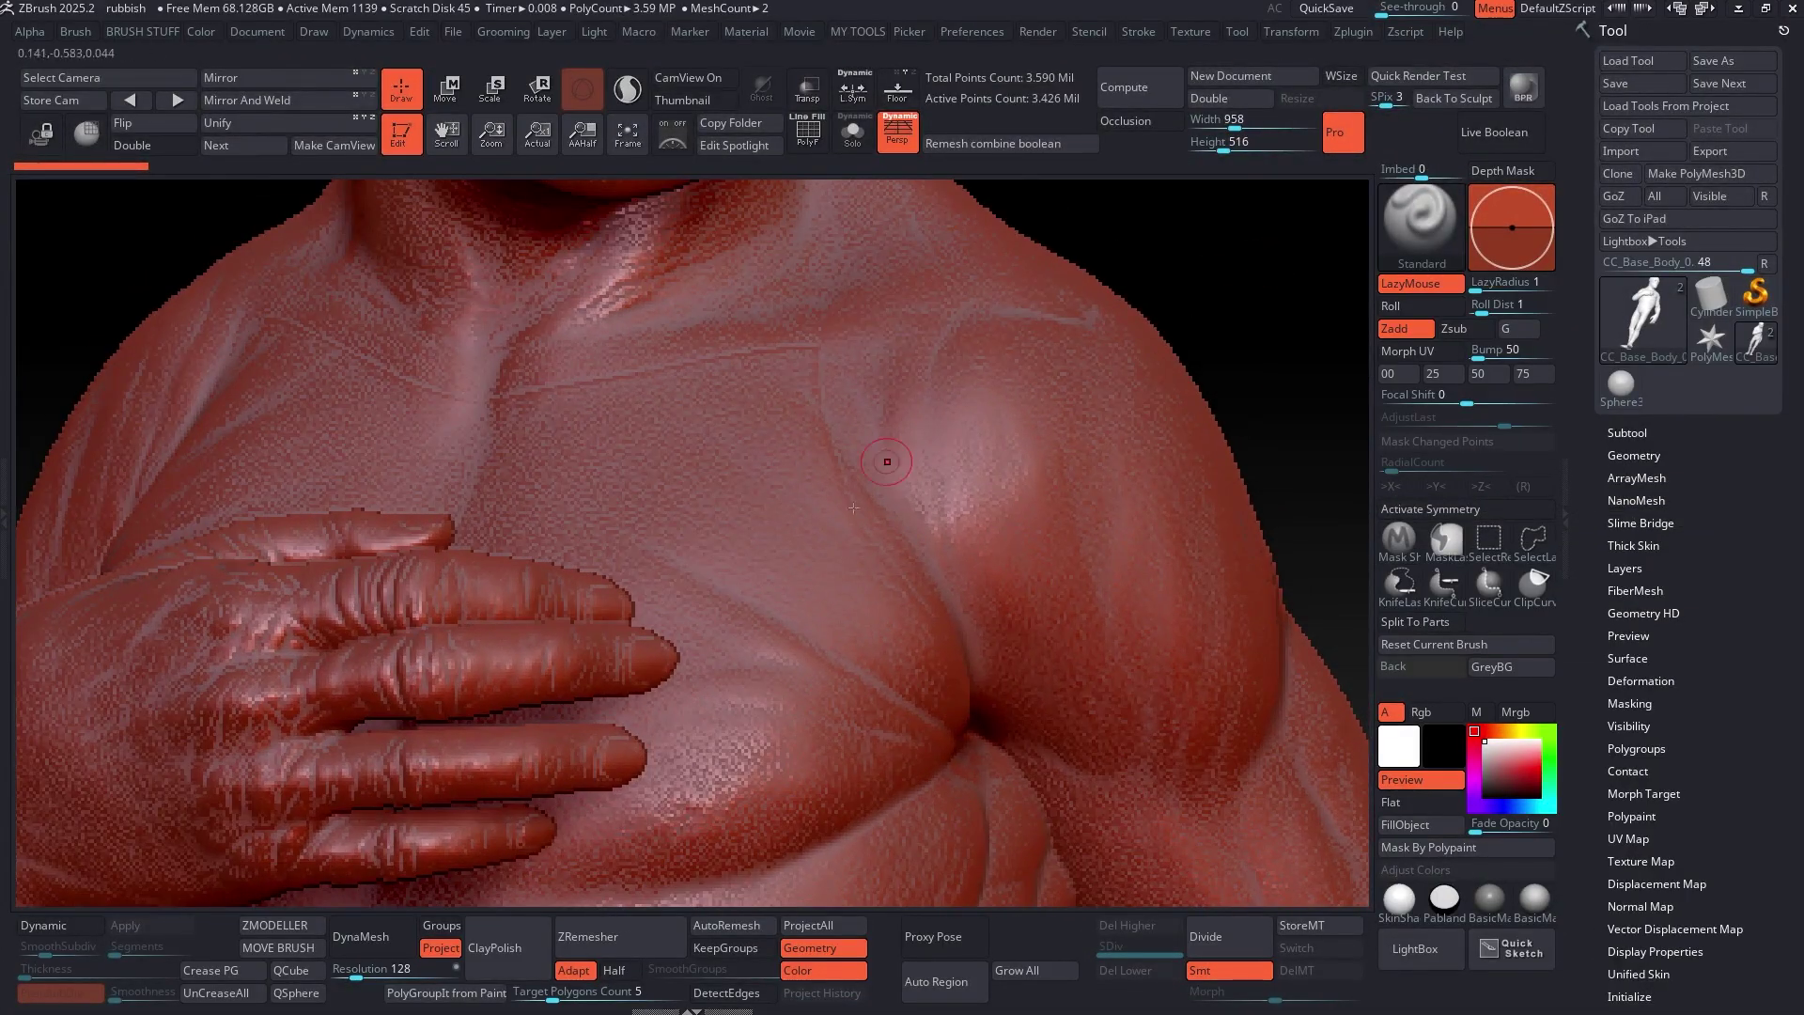
left_click(961, 34)
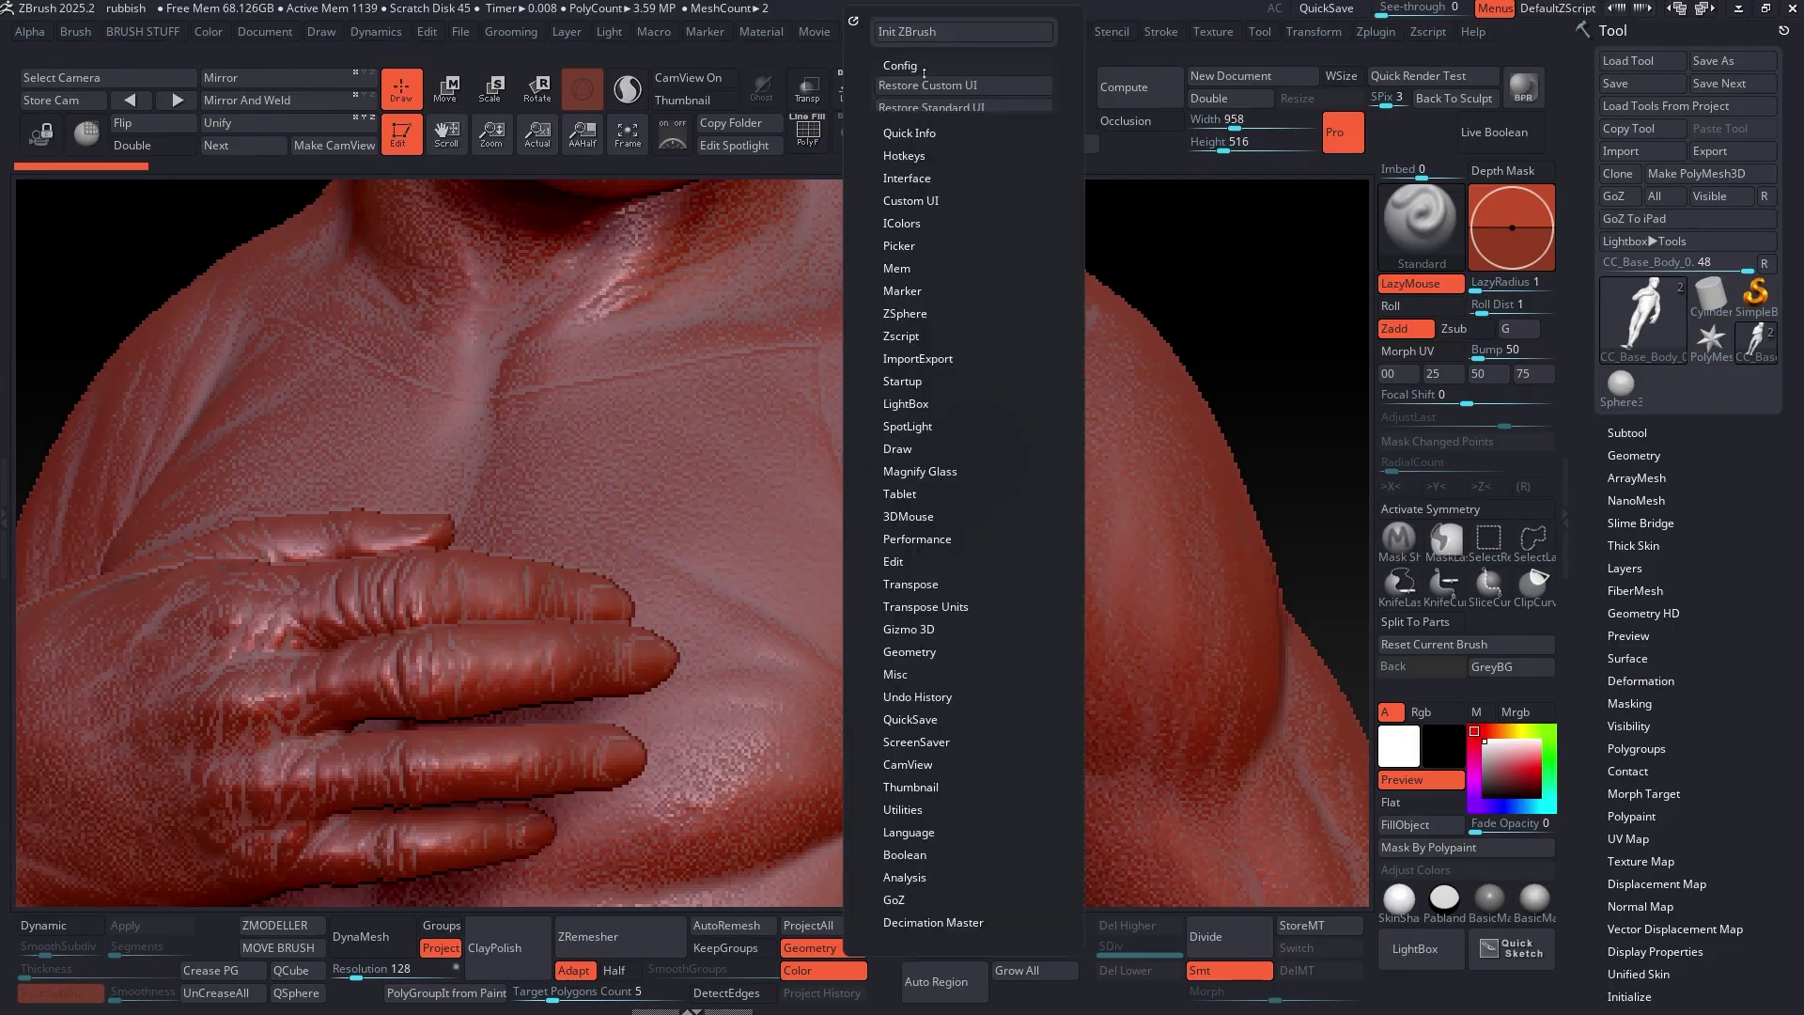
left_click(930, 107)
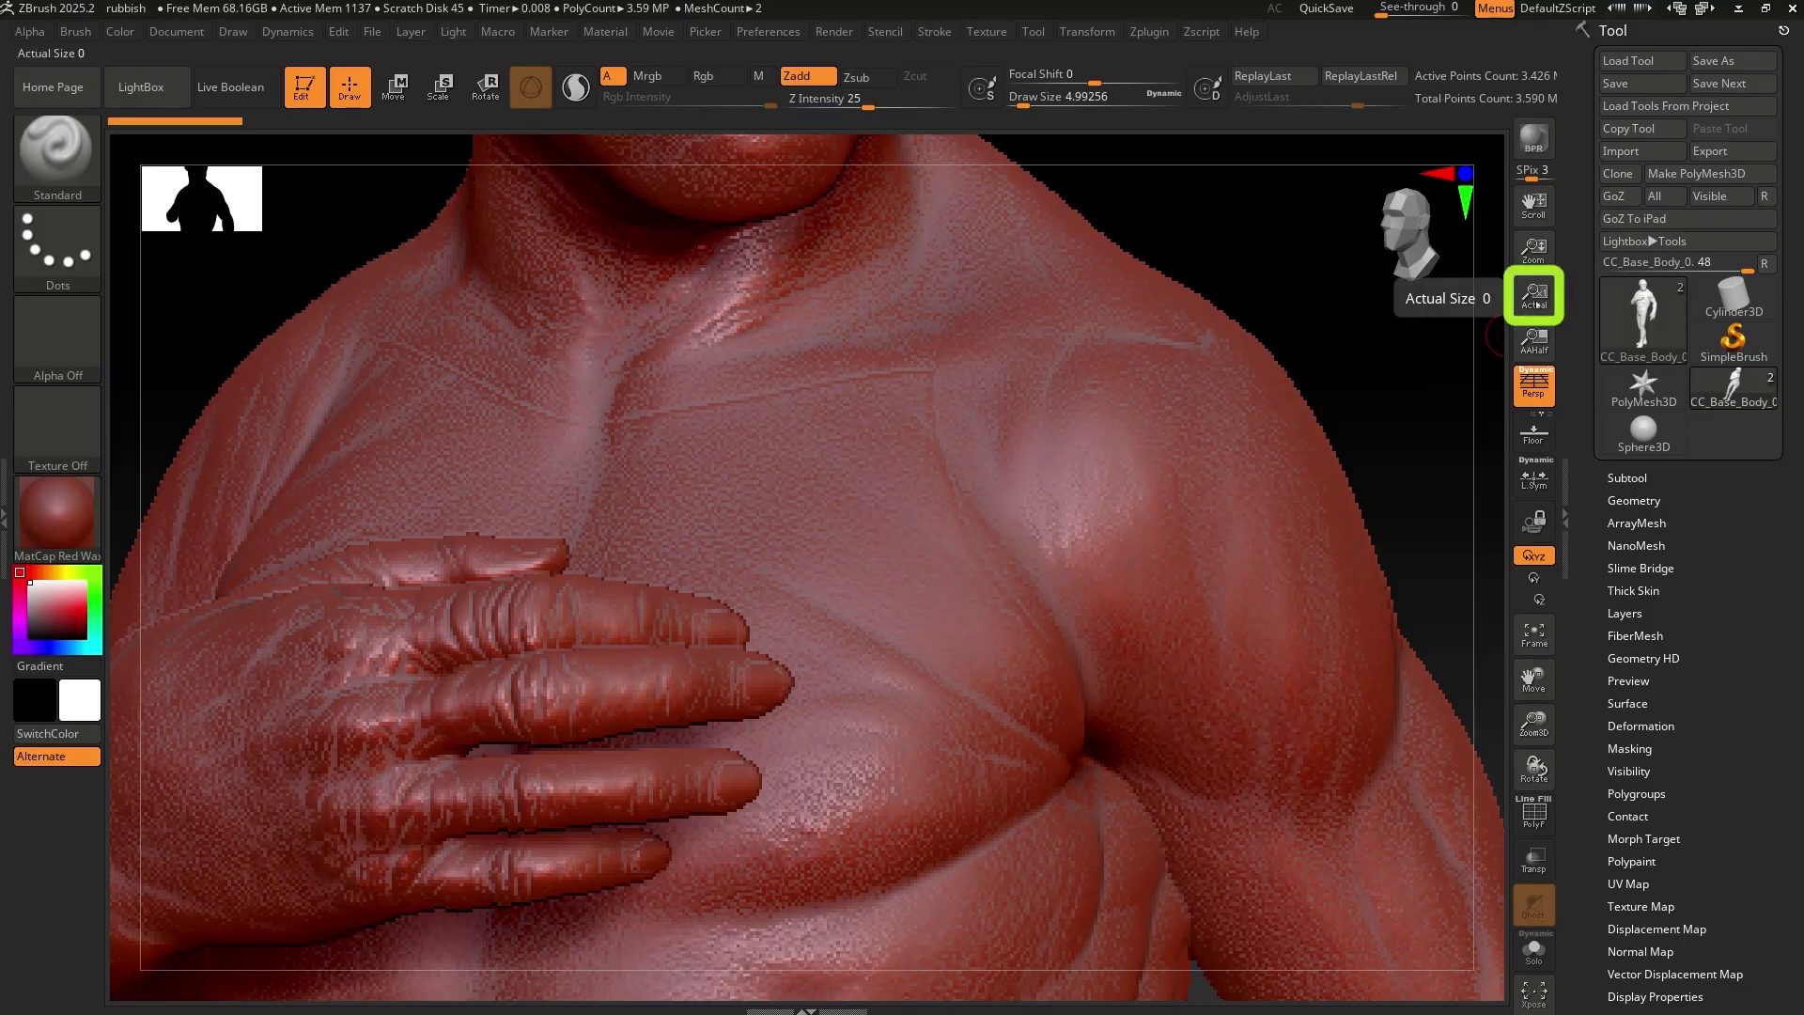
- View the canvas at actual size, then enlarge it and examine the sculpt's head and torso for pixelation
left_click(1535, 299)
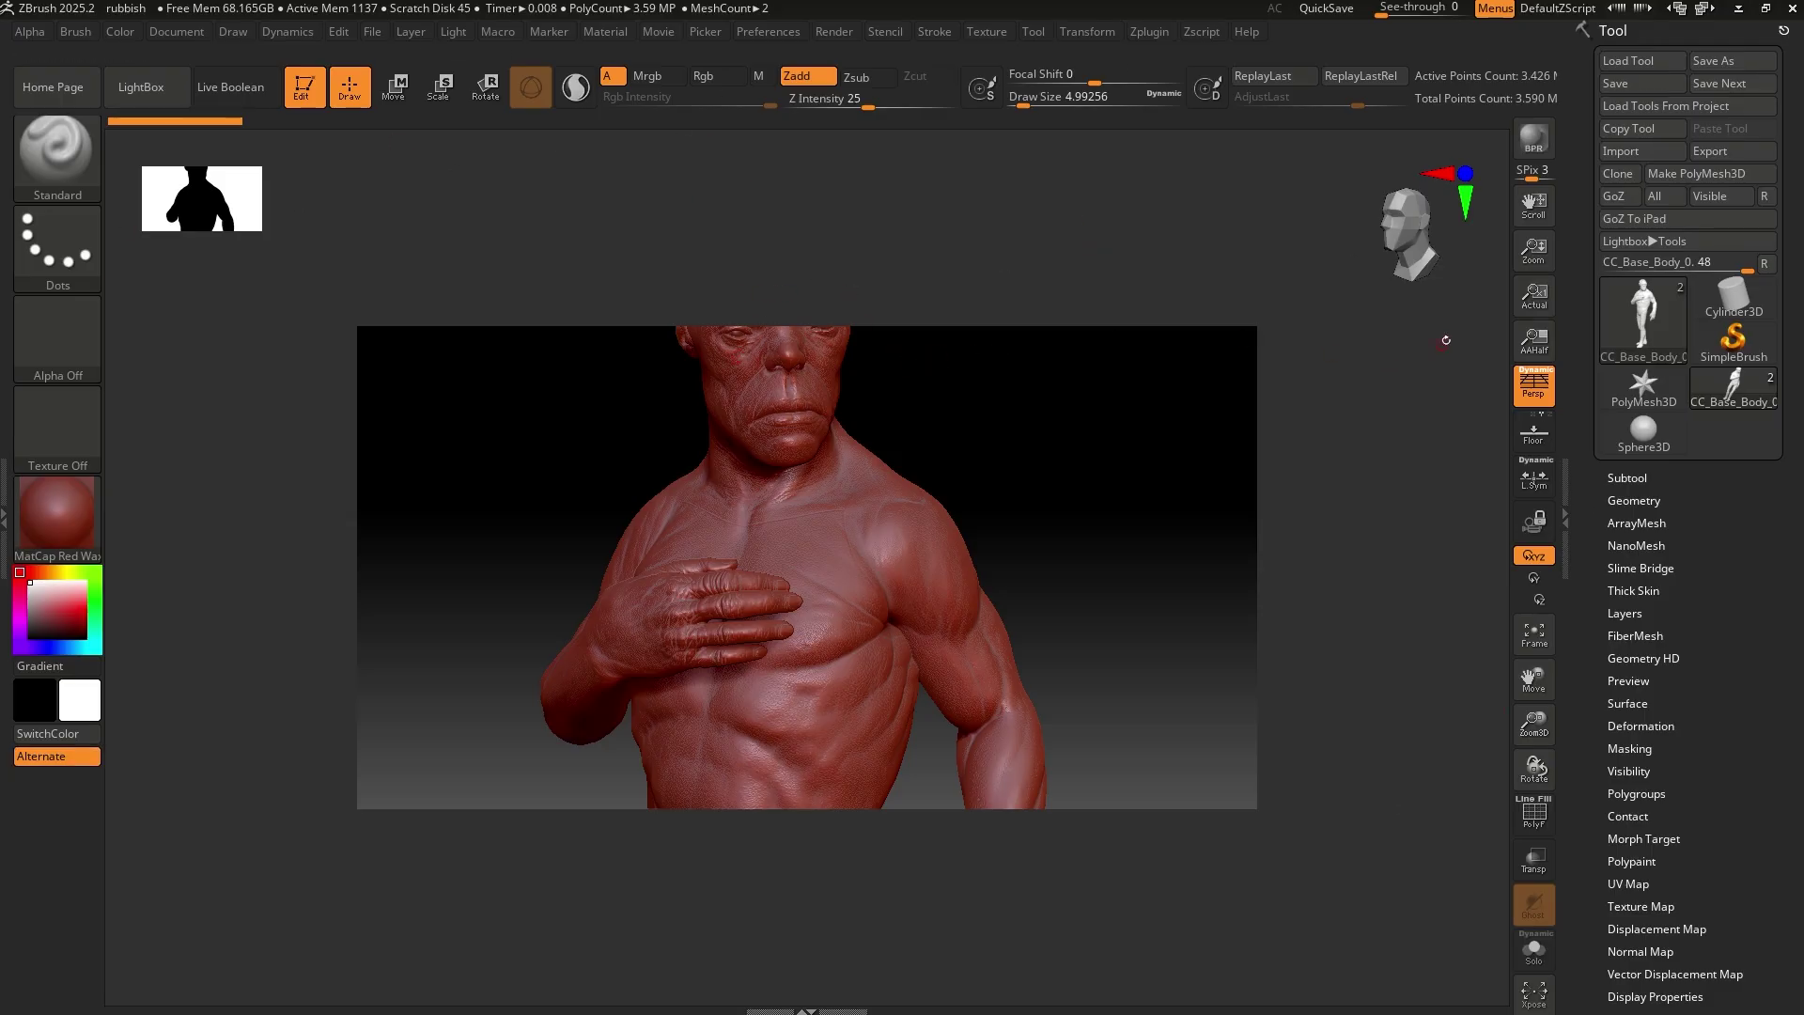
left_click_drag(1534, 249, 1534, 211)
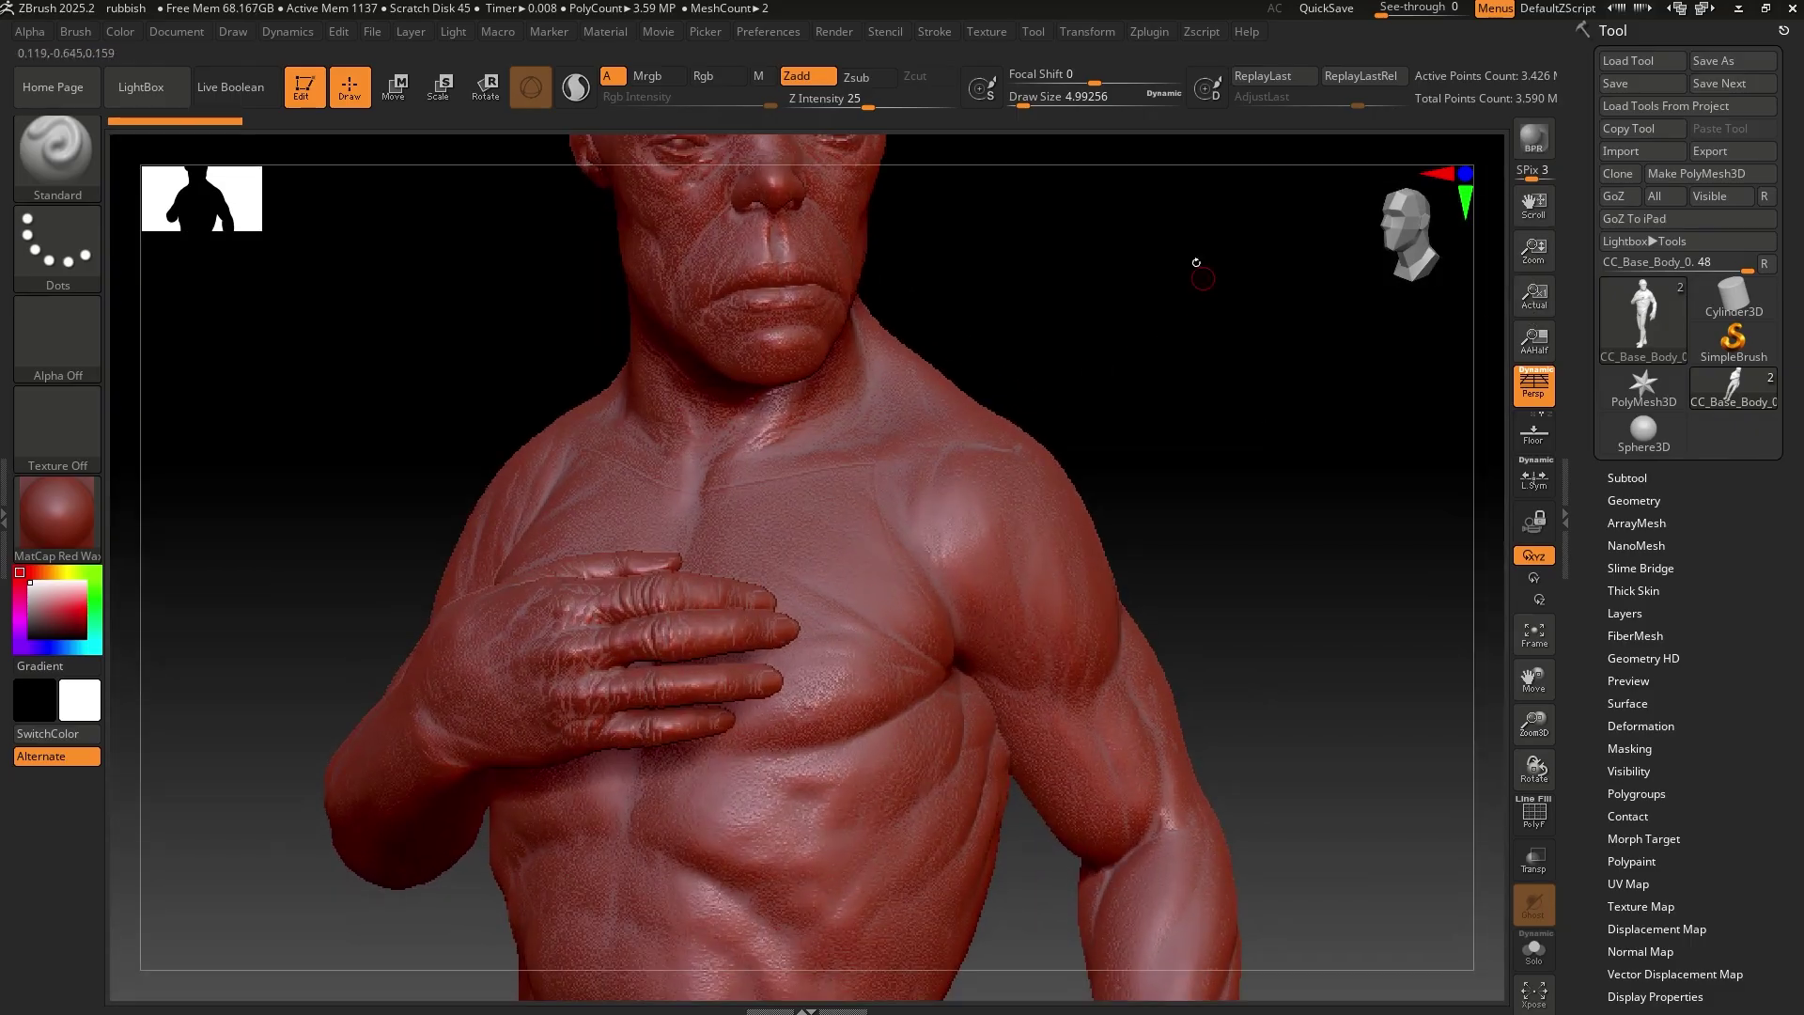
right_click_drag(967, 395, 840, 277, "ctrl")
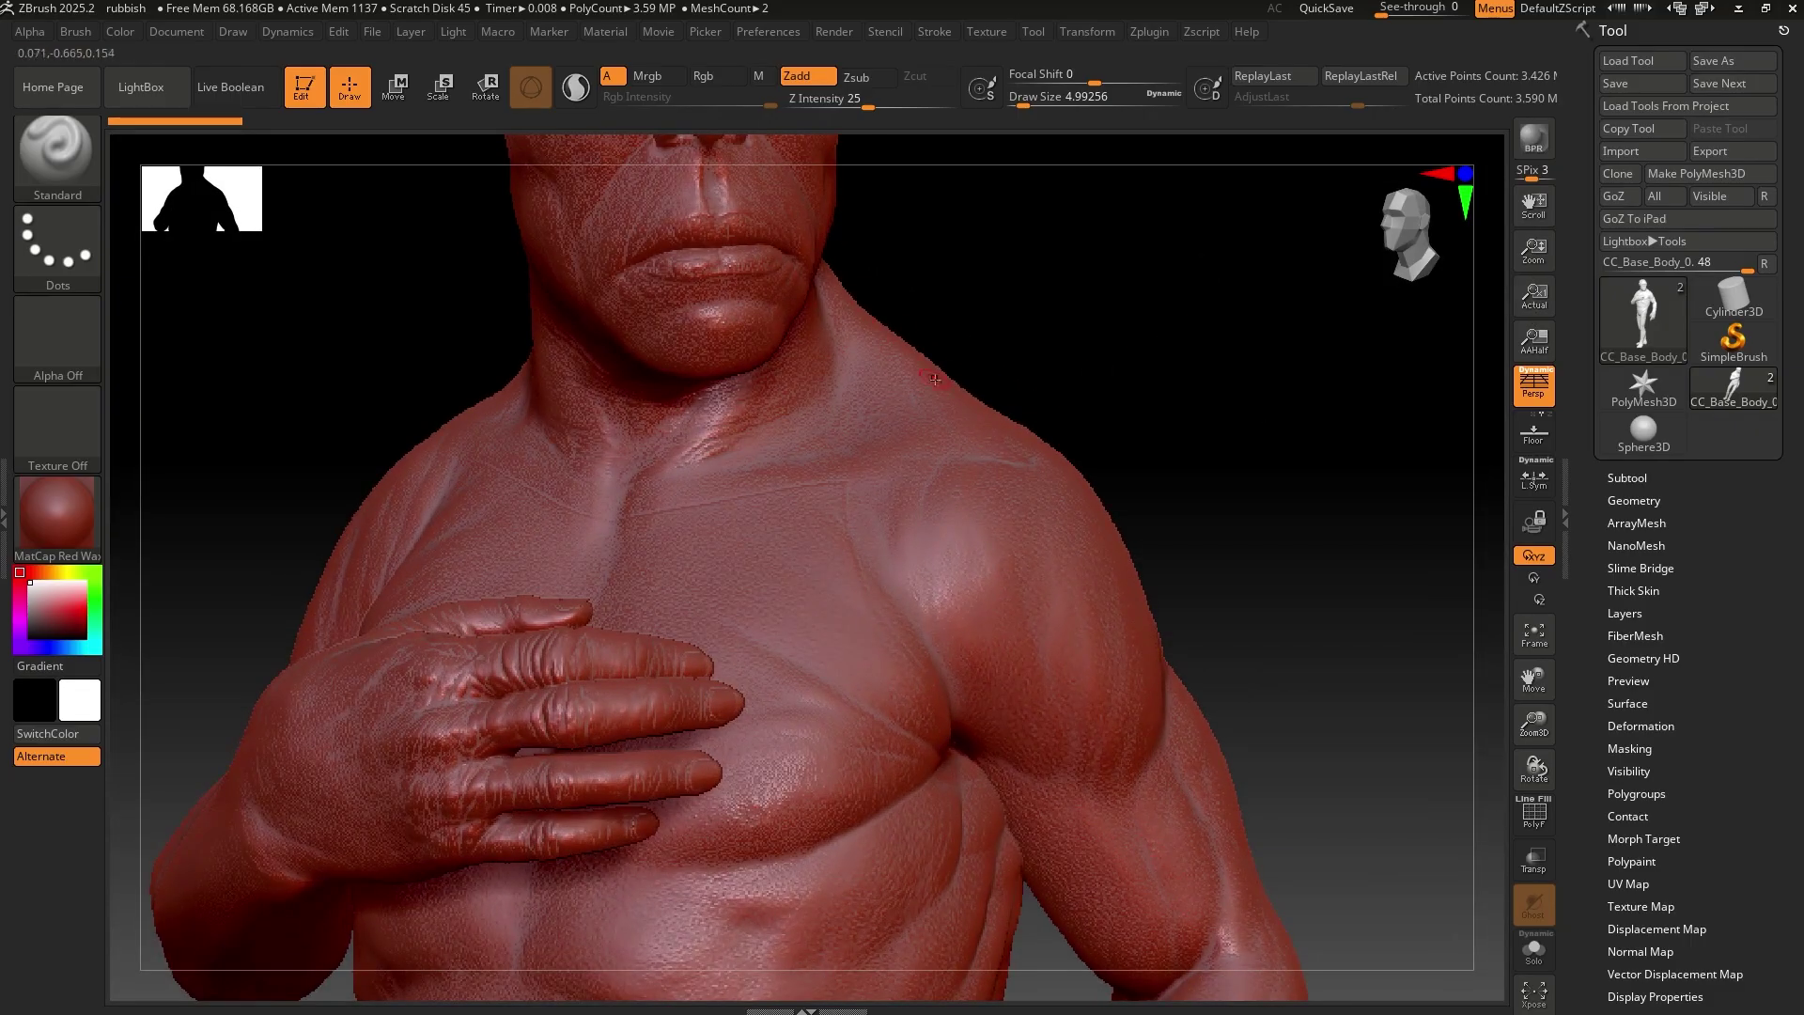
mouse_move(993, 341)
right_mouse_down("ctrl")
mouse_move(1242, 334)
mouse_move(946, 613)
right_mouse_up("ctrl")
mouse_move(735, 321)
right_mouse_down()
mouse_move(1039, 447)
mouse_move(1096, 432)
mouse_move(810, 559)
mouse_move(1196, 511)
mouse_move(1026, 441)
right_mouse_up()
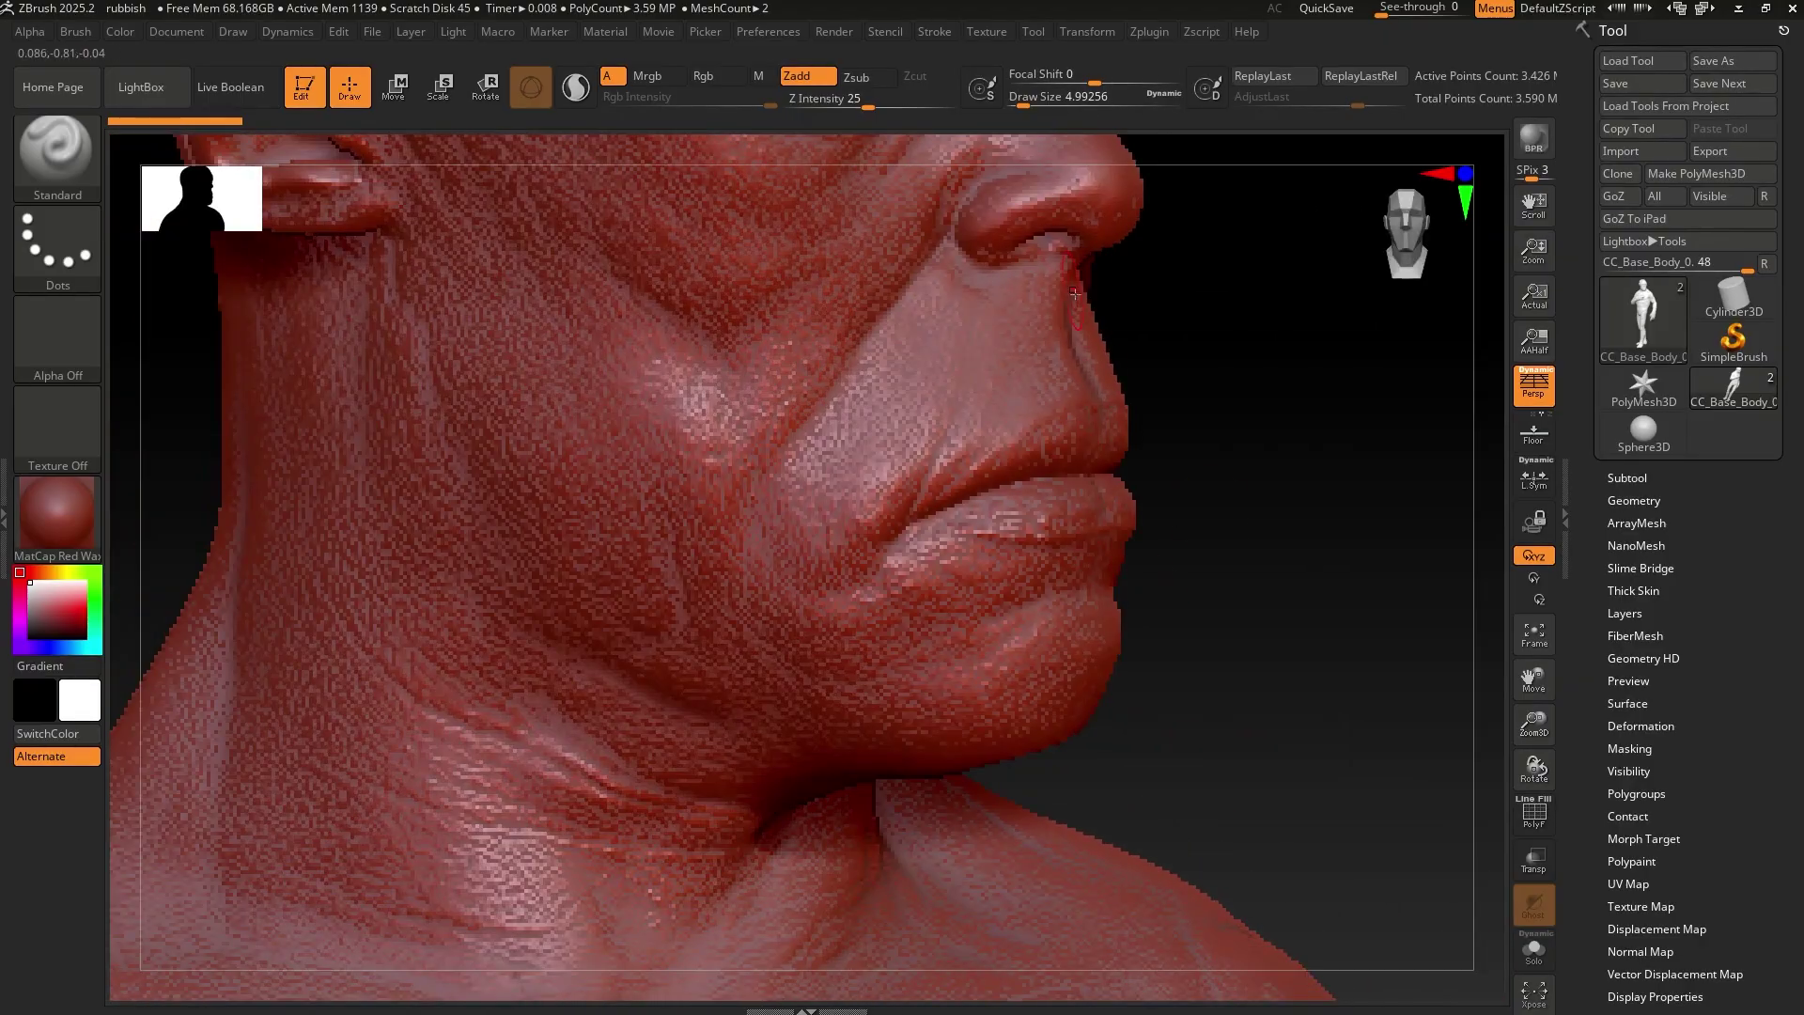
right_click_drag(1015, 689, 1276, 551)
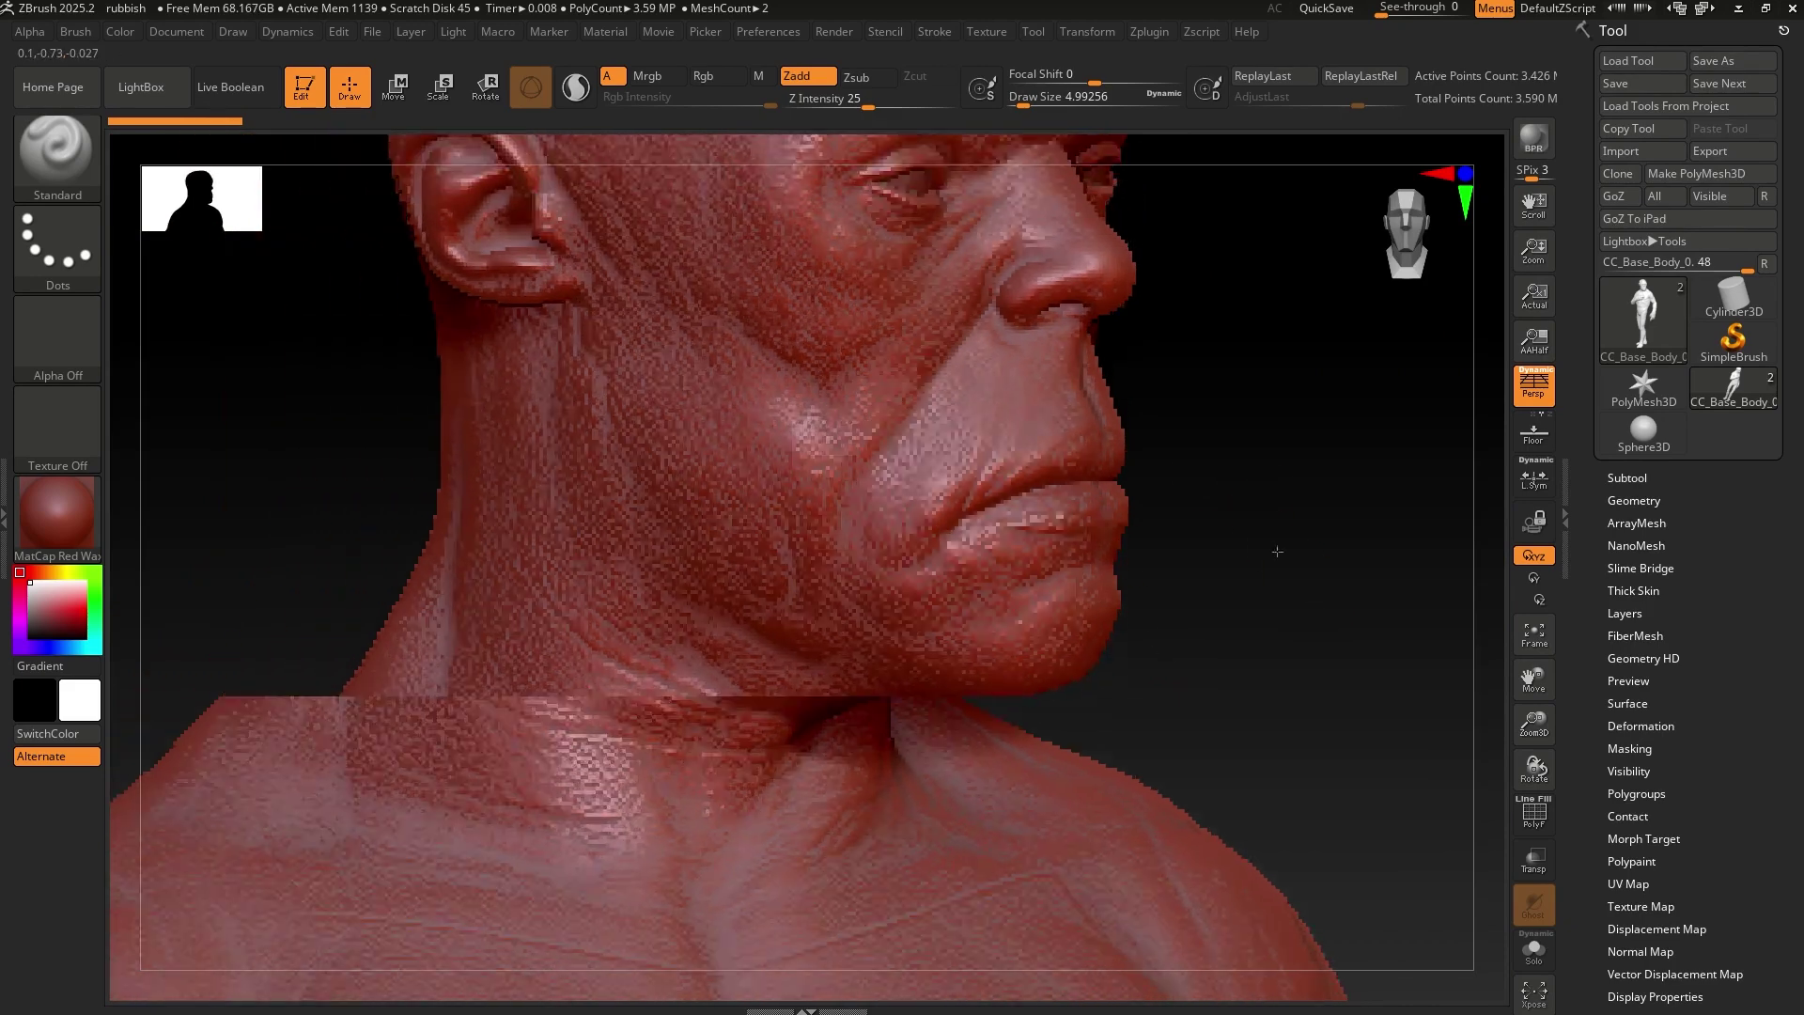
- Return the canvas to actual size, examine the ears, face and shoulders up close, and display it at antialiased half size
left_click(1533, 297)
right_click_drag(1087, 556, 1071, 562)
right_click_drag(737, 422, 729, 479, "ctrl")
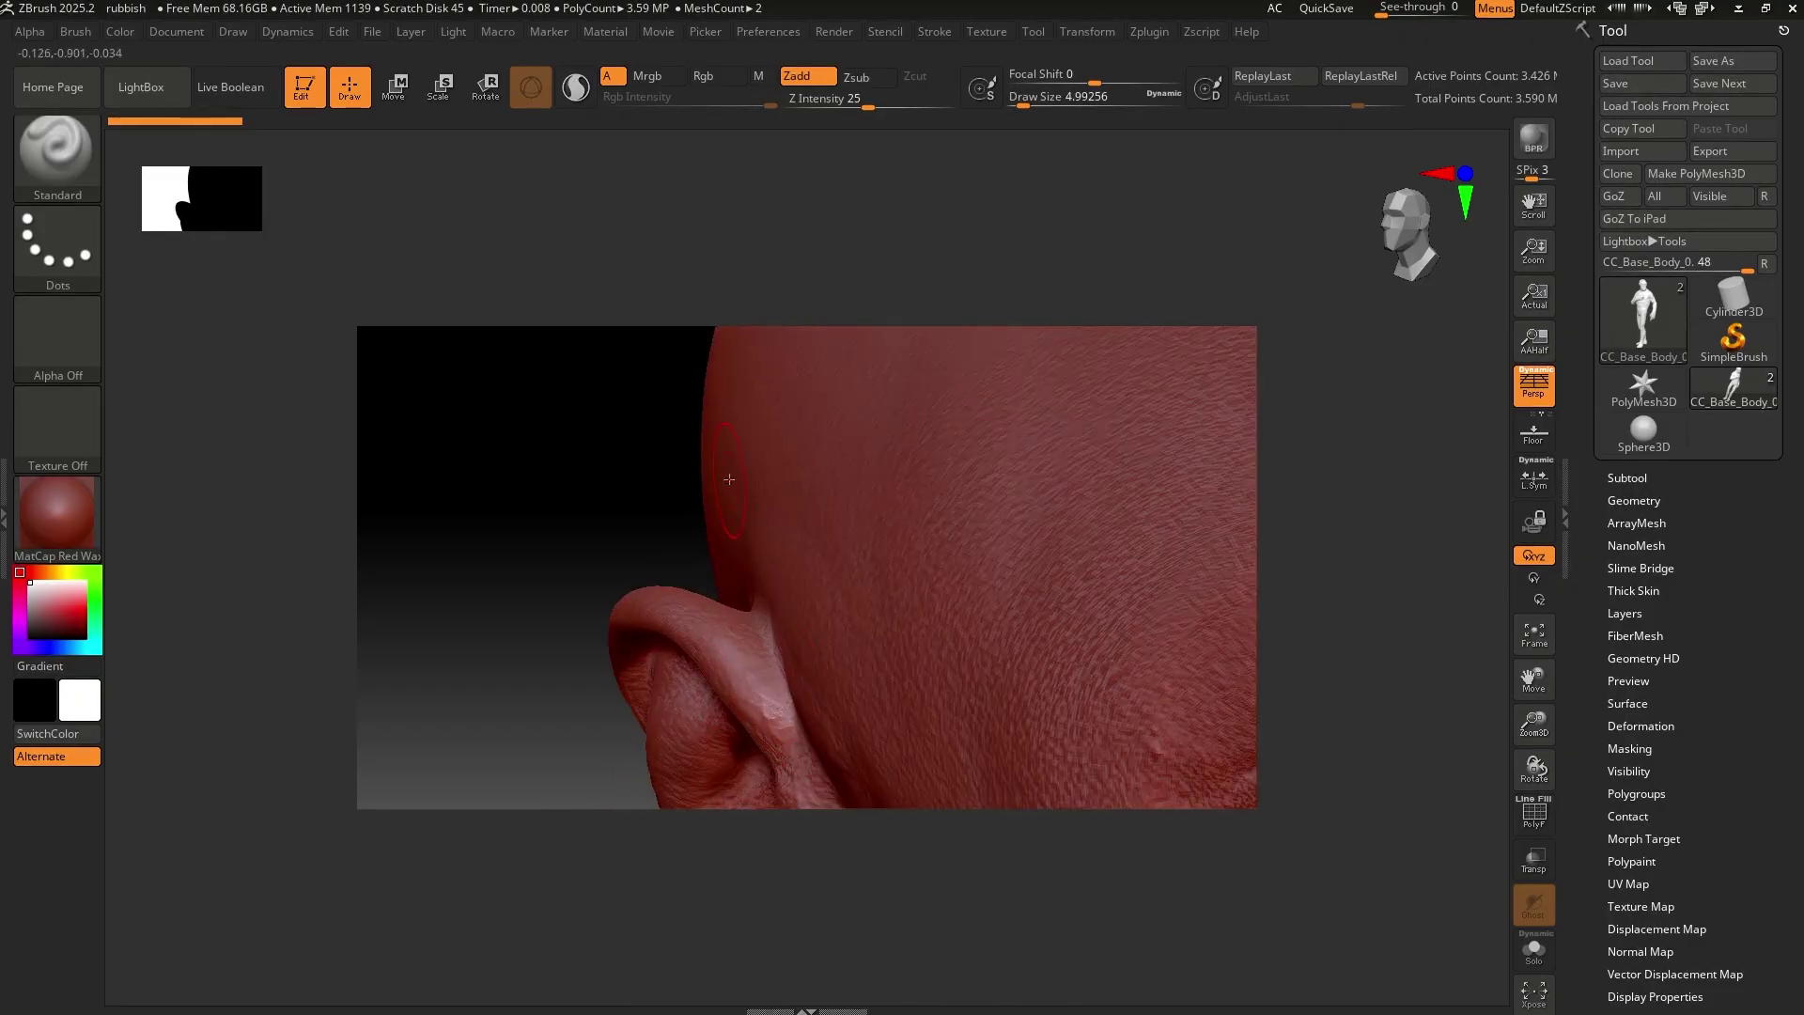
scroll(729, 480, "up", 5)
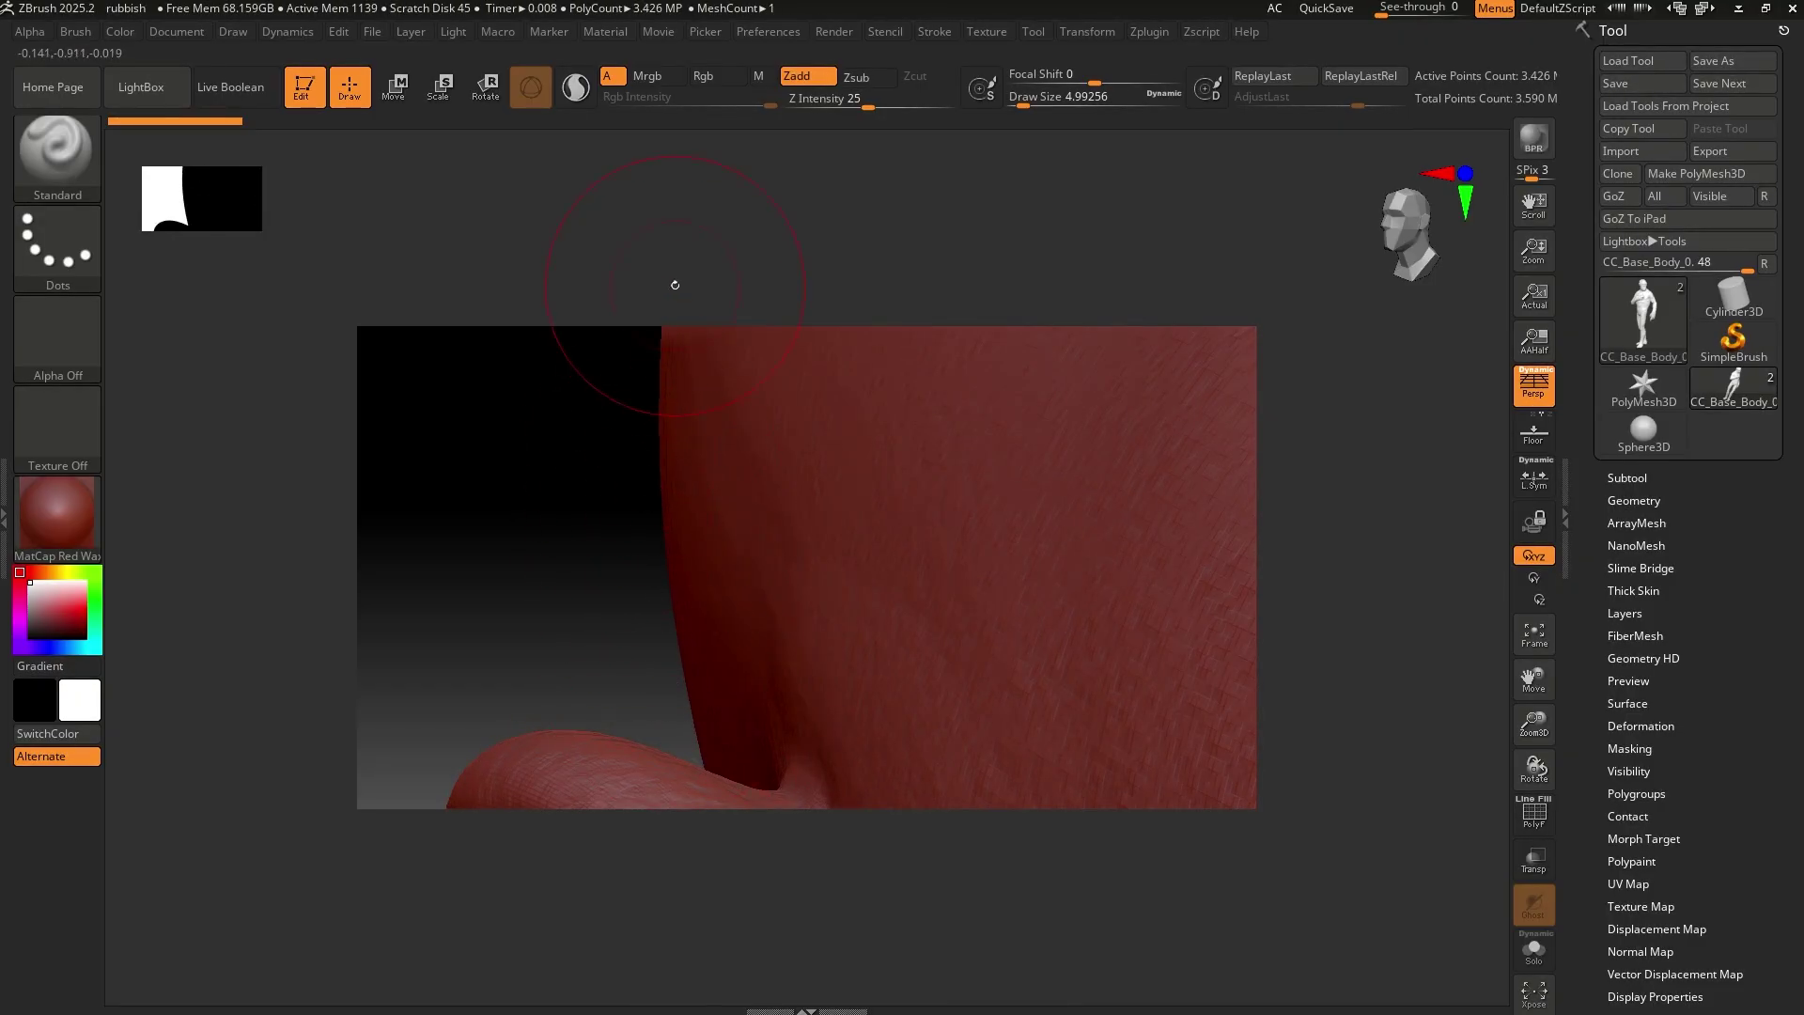
right_click_drag(592, 705, 755, 342, "alt")
right_click_drag(572, 619, 508, 439, "ctrl")
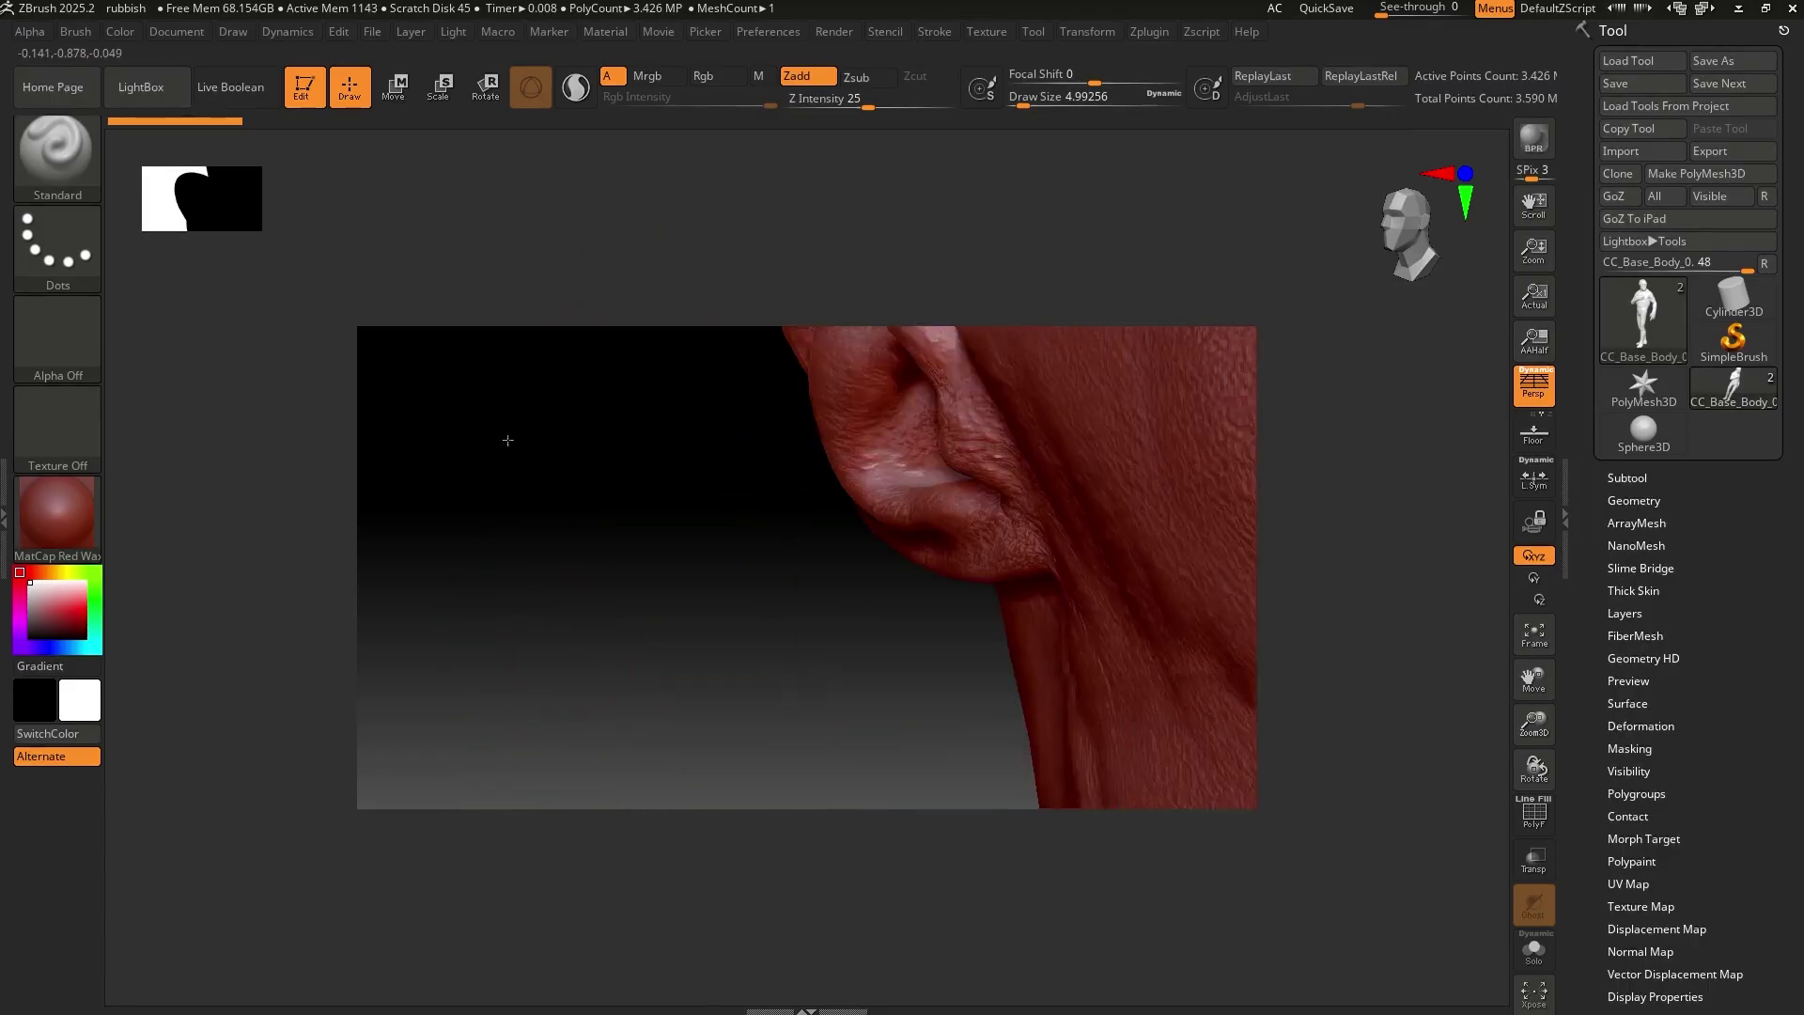
right_click_drag(1034, 442, 658, 545, "alt")
right_click_drag(1109, 799, 951, 536, "ctrl")
left_click_drag(951, 535, 989, 564)
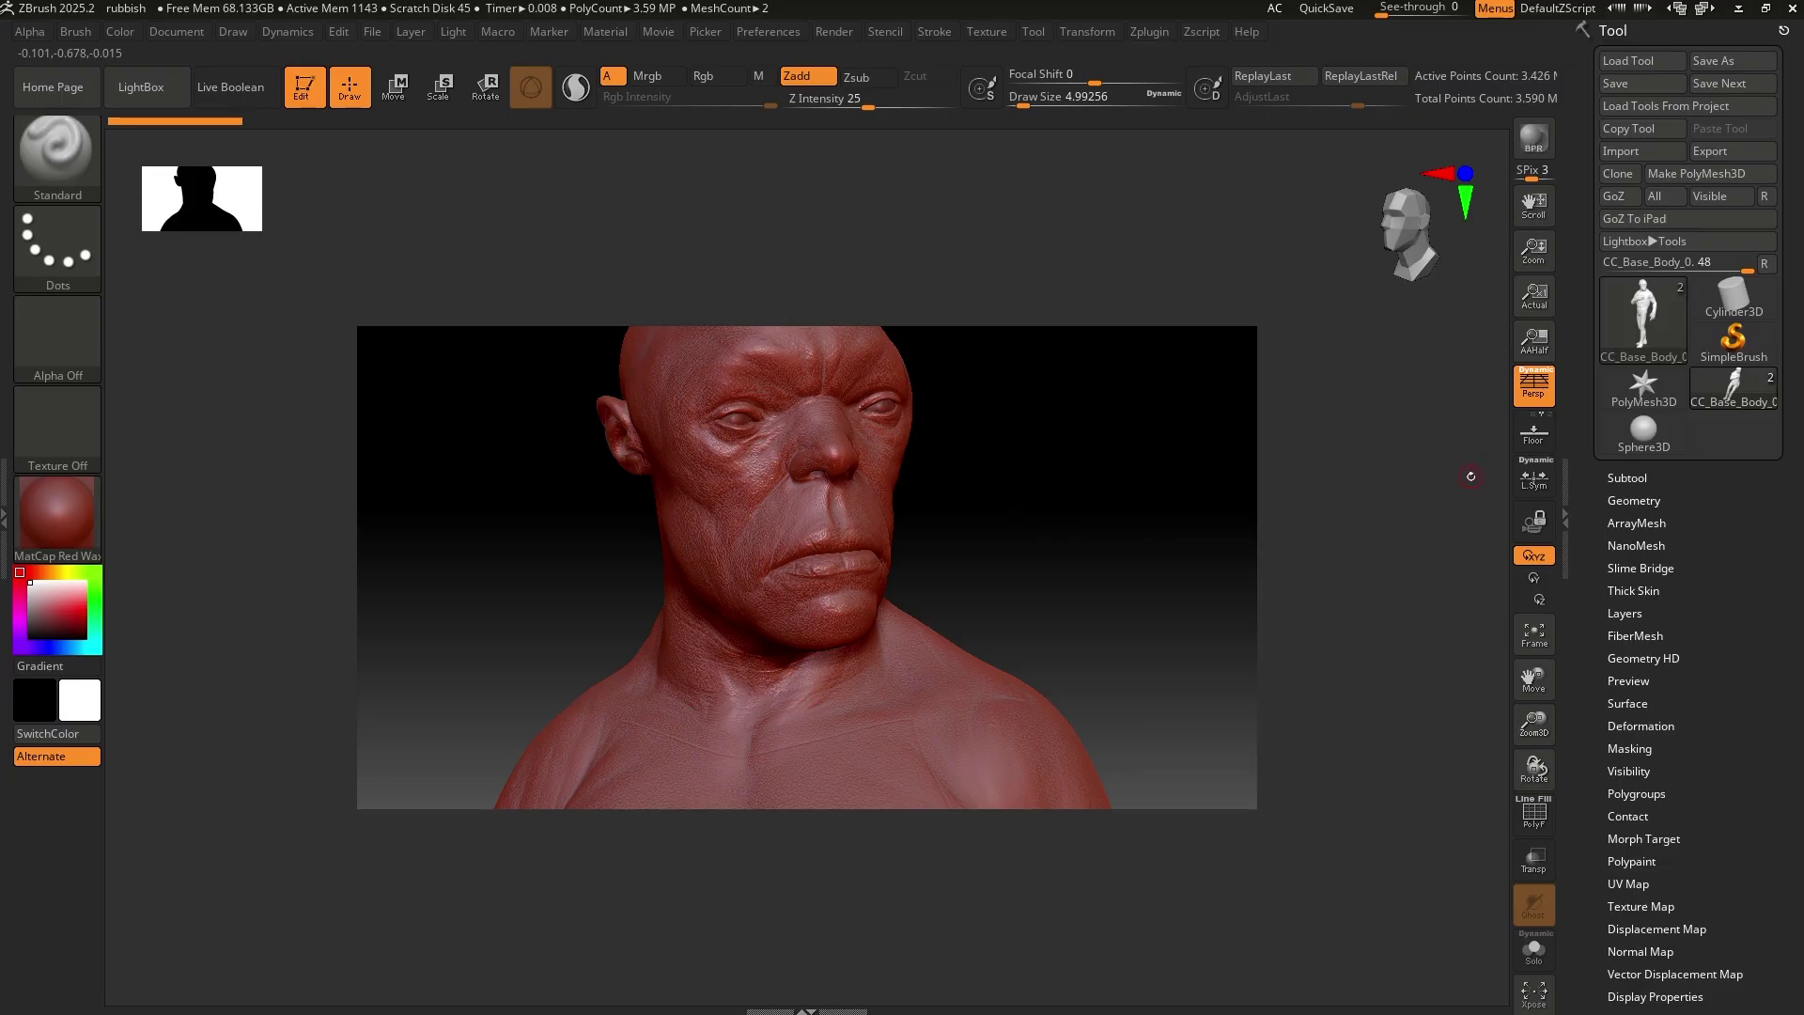
left_click(1533, 340)
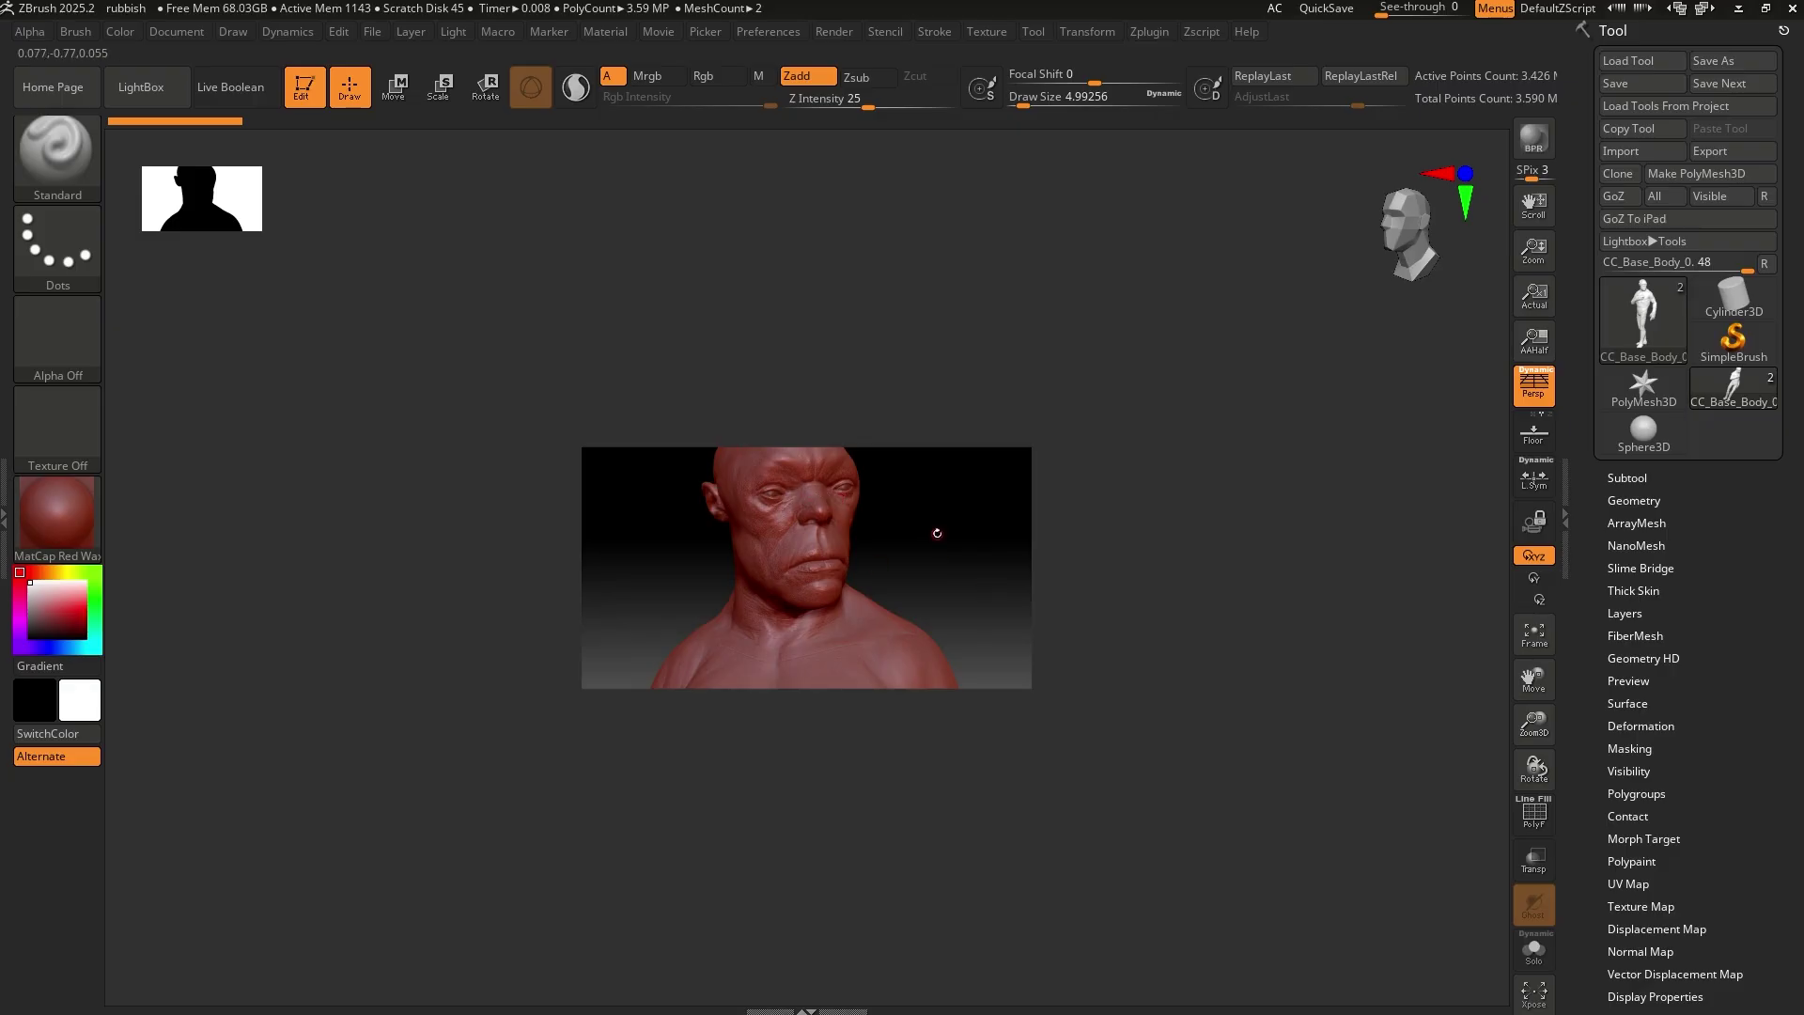
- Enable WSize, create a new document without saving changes, and redraw the figure on it in edit mode
left_click(177, 31)
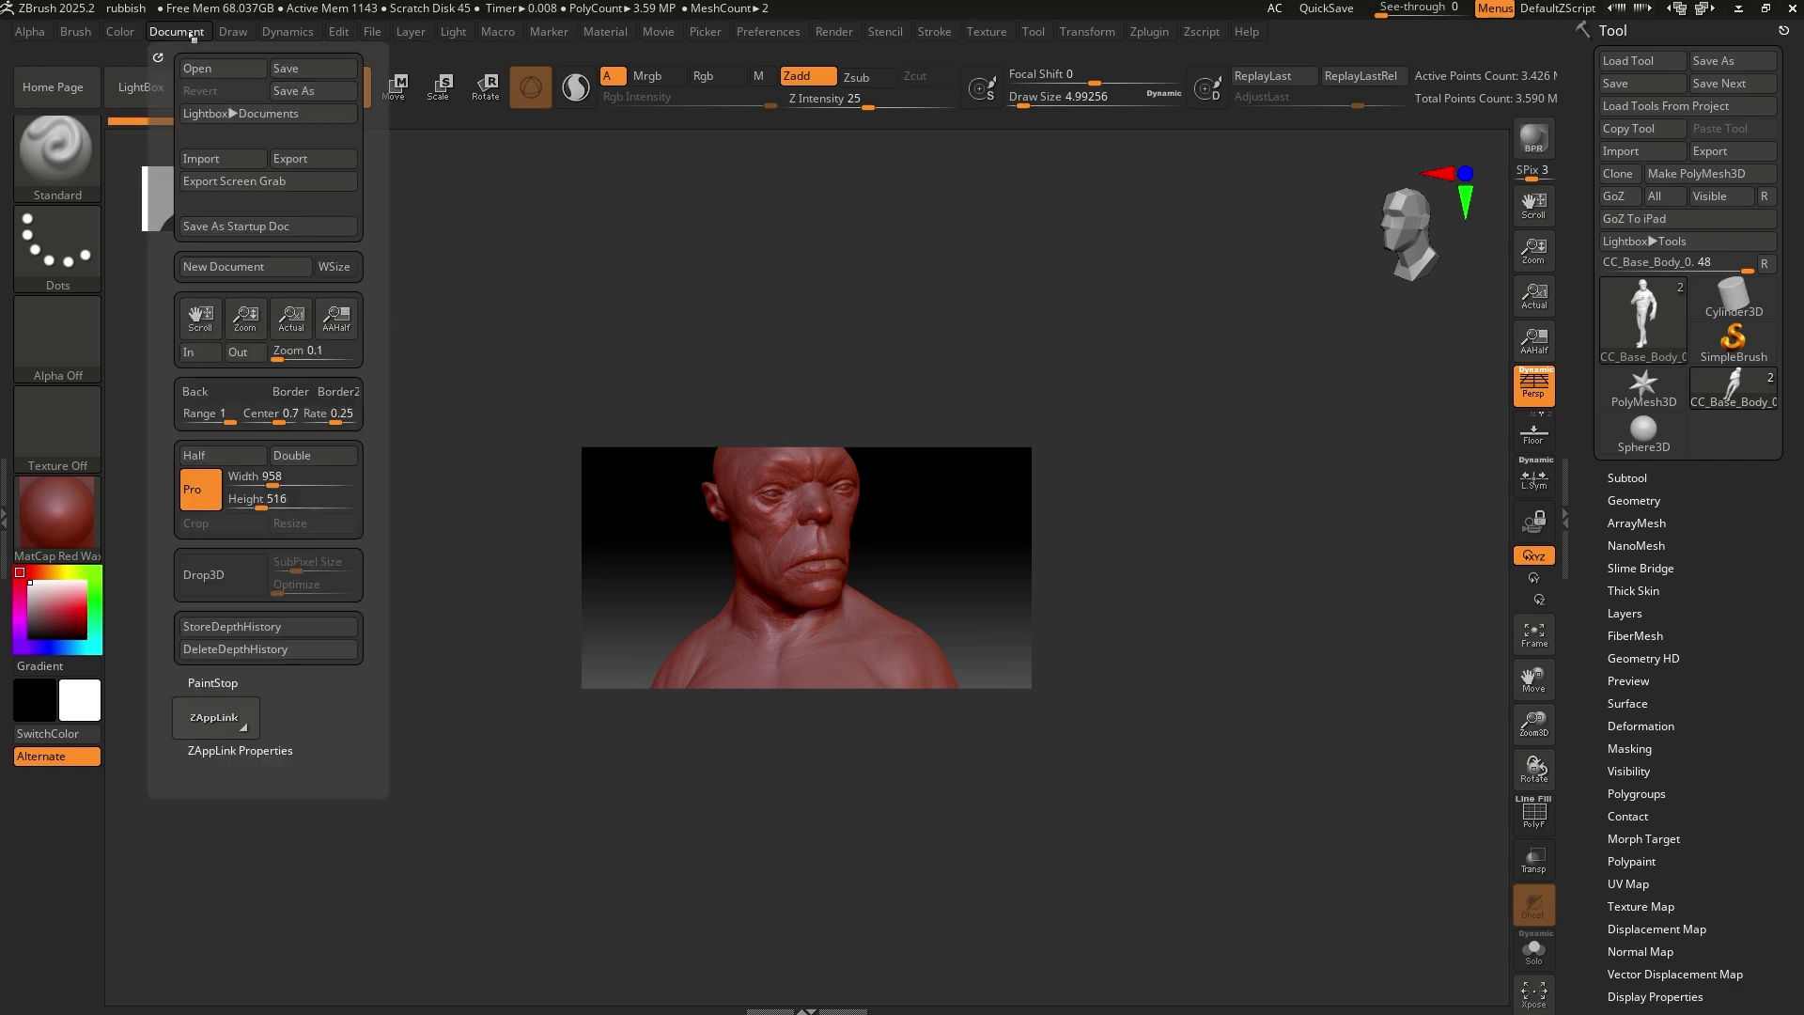
left_click(336, 267)
left_click(244, 269)
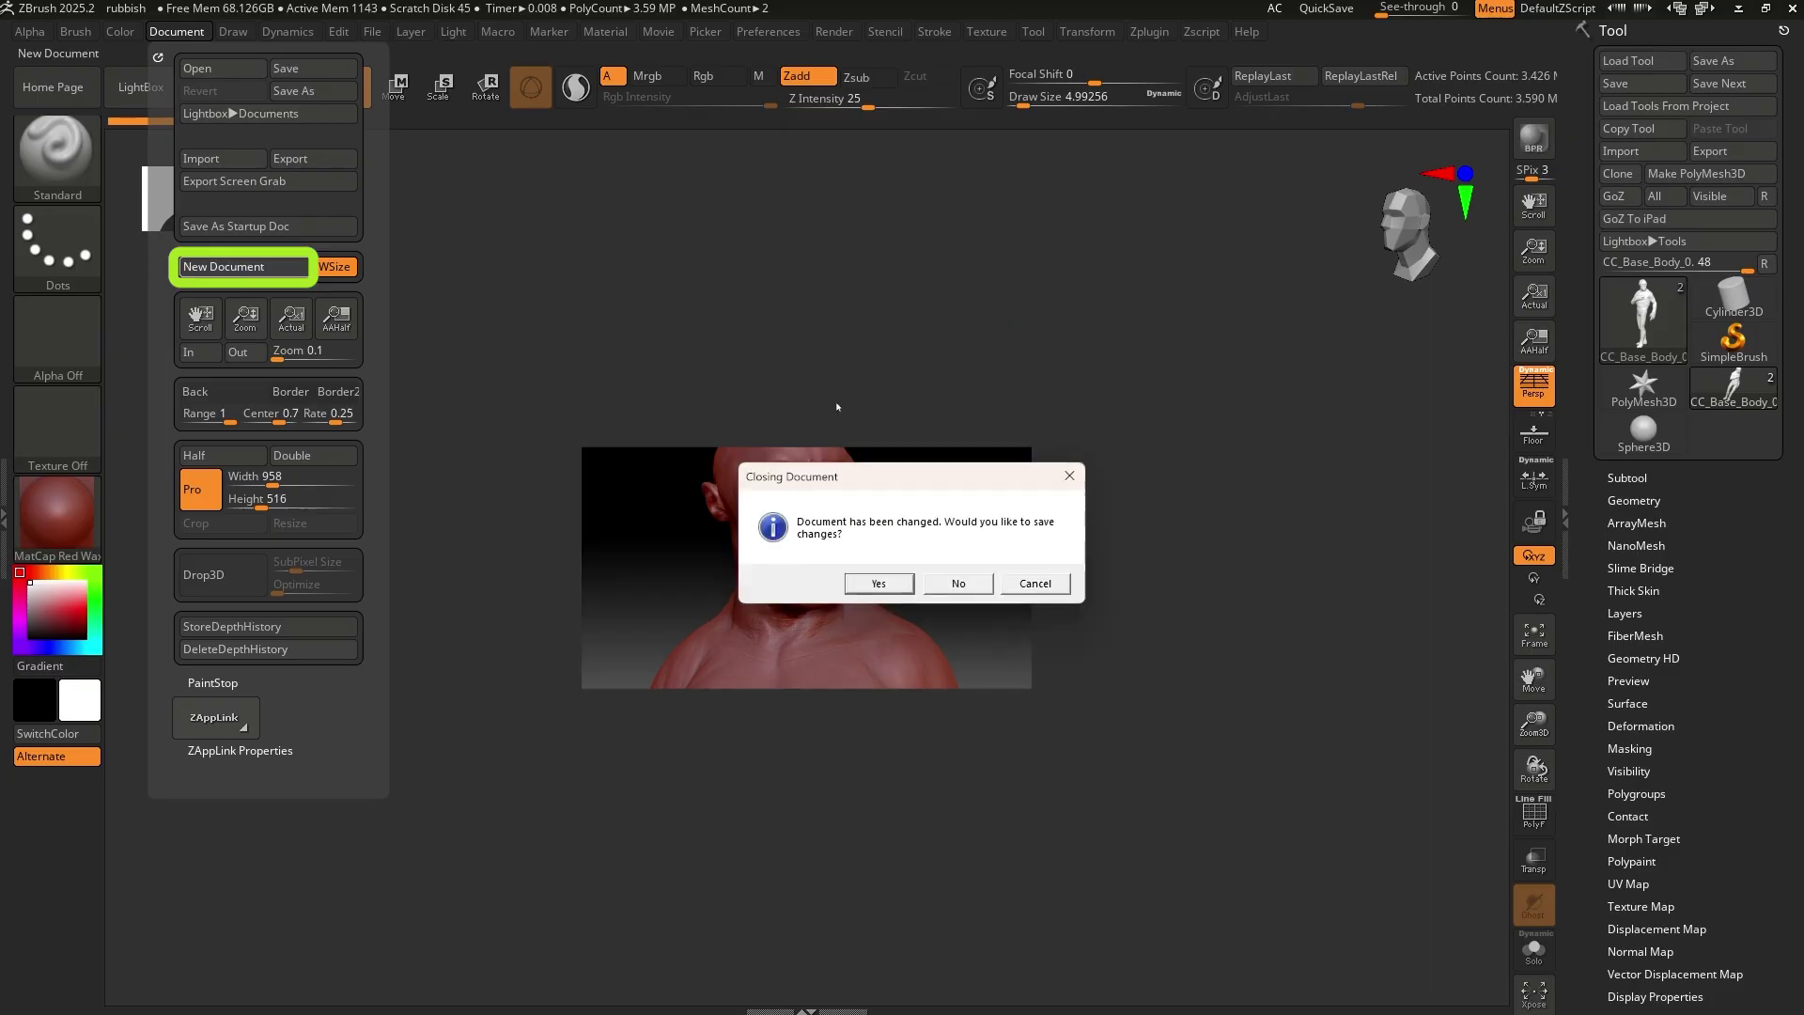
left_click(956, 585)
left_click_drag(772, 479, 790, 814)
key("t")
right_click_drag(925, 240, 1052, 357, "ctrl")
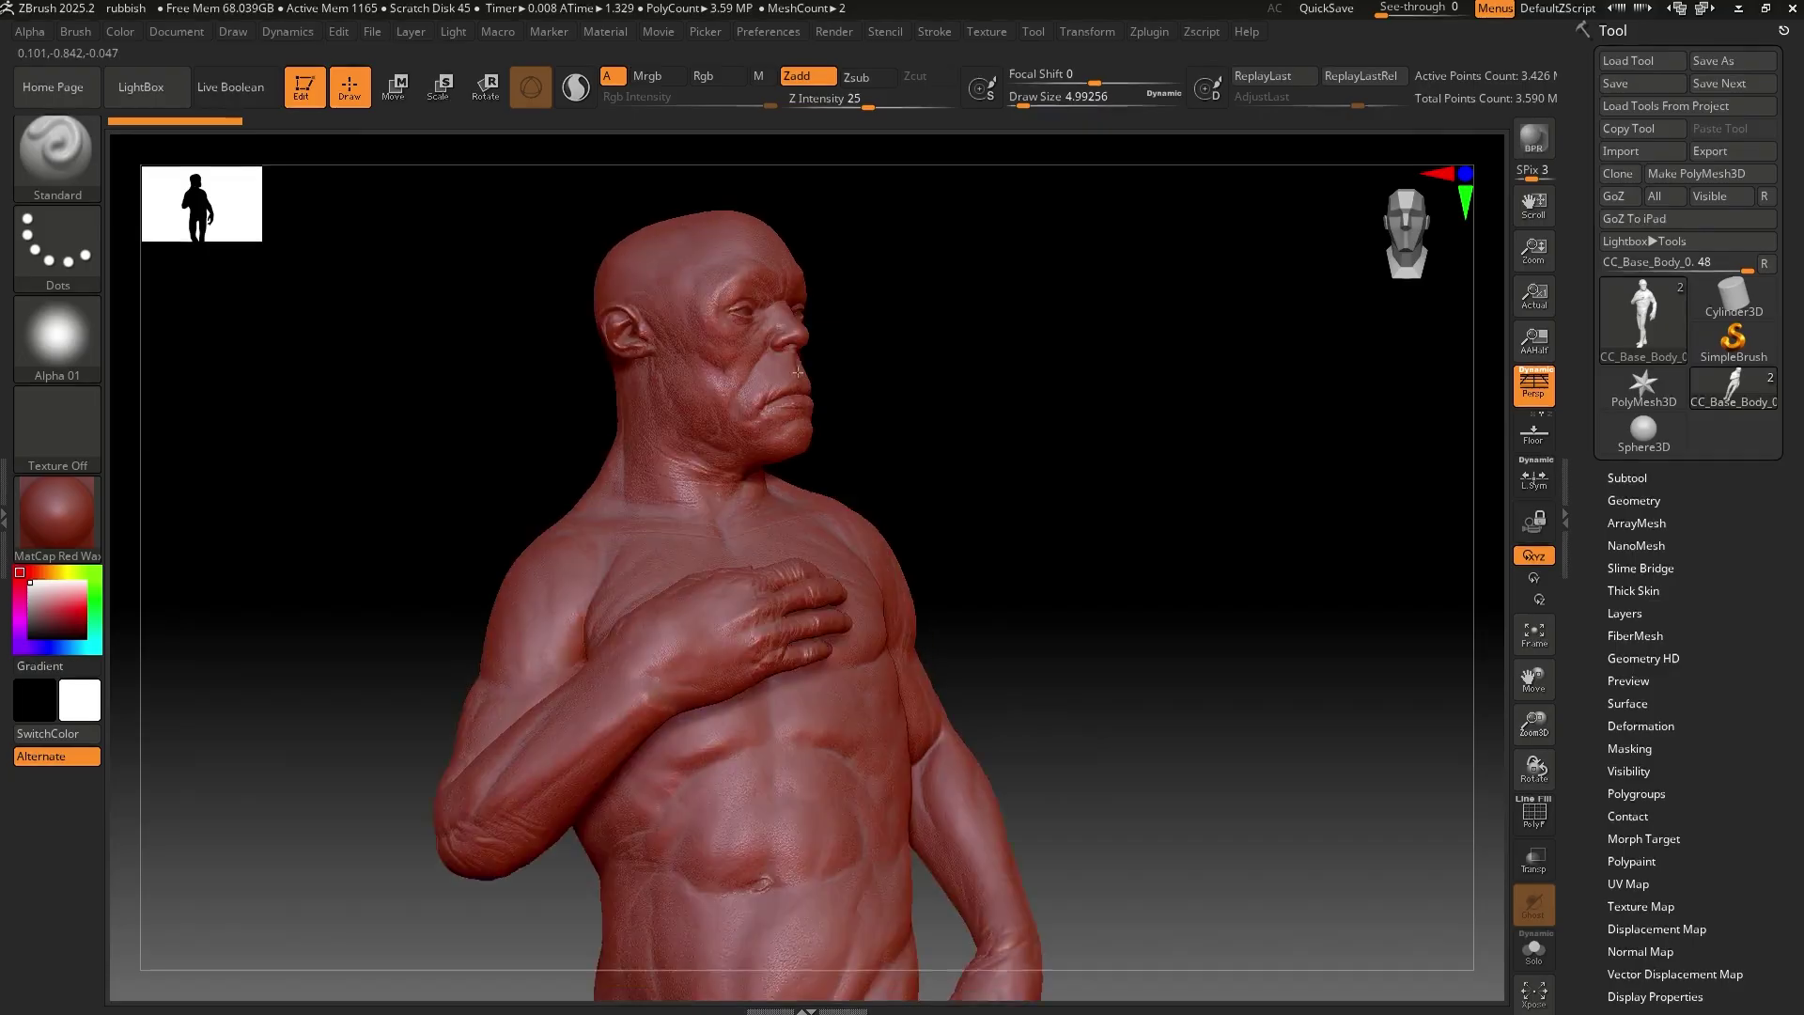
- Examine the face and head on the window-sized canvas, then display the document at antialiased half size
right_click_drag(1174, 310, 1064, 303)
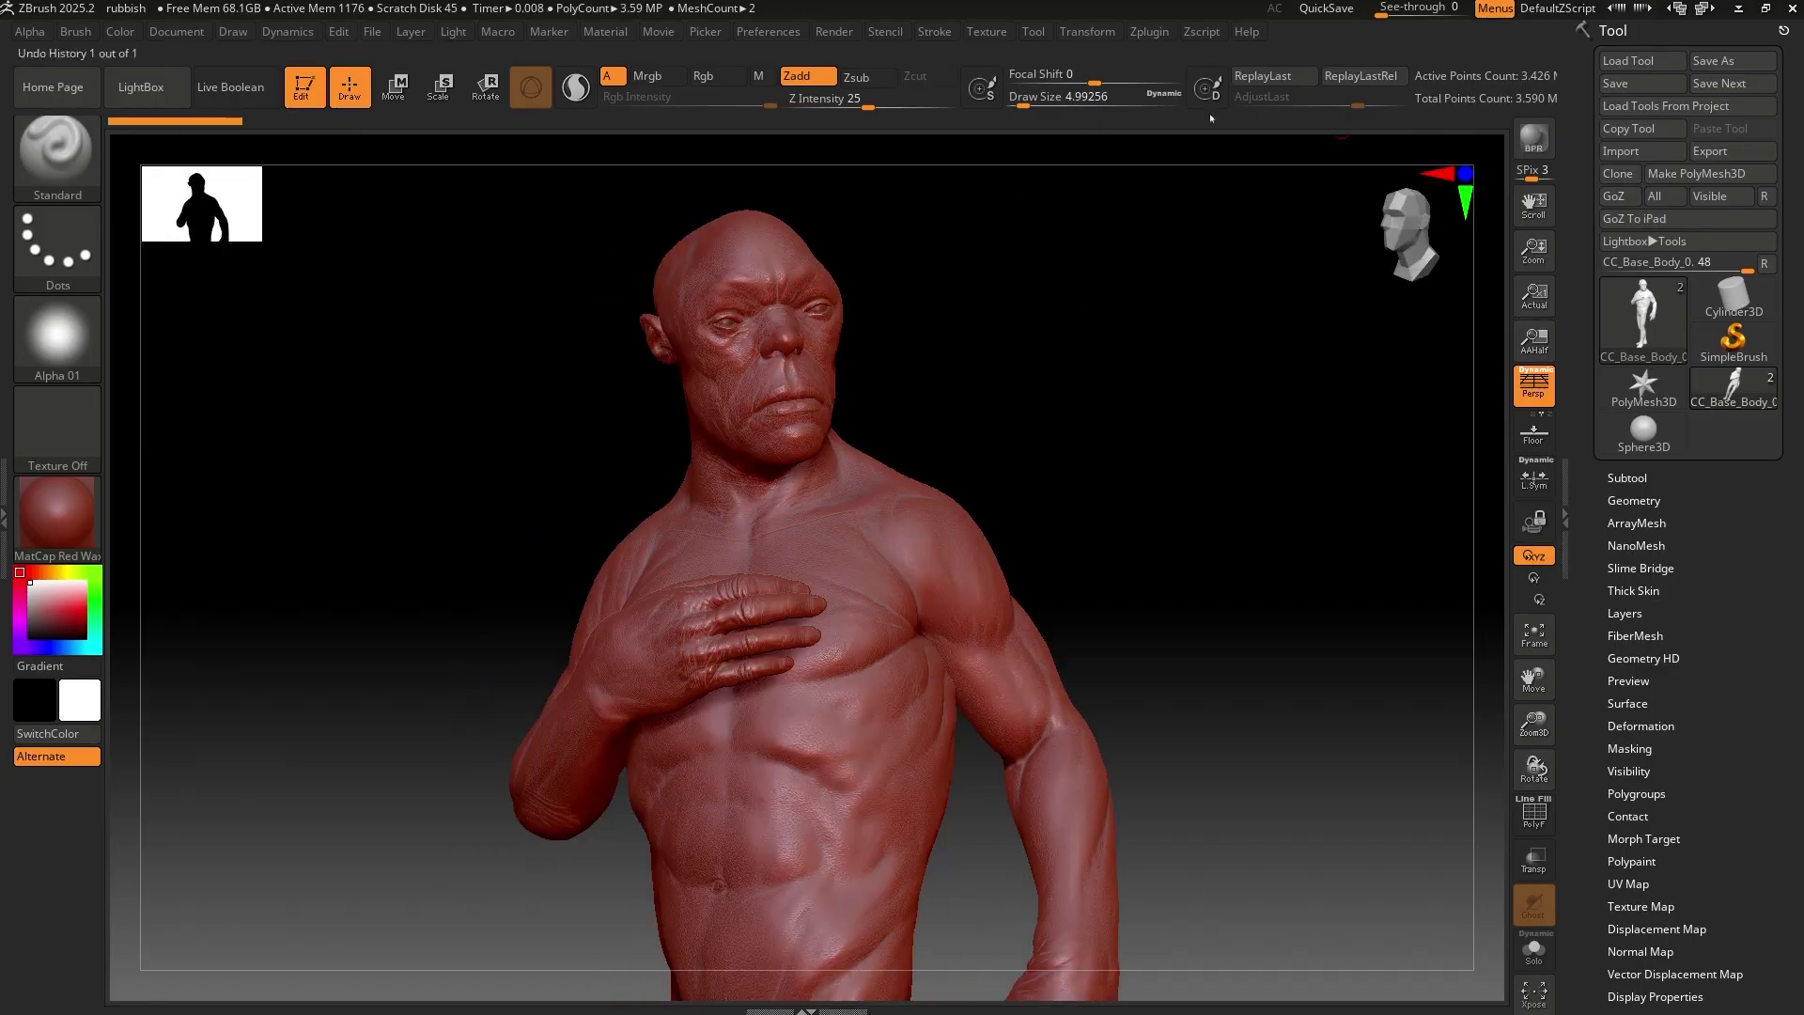
right_click_drag(776, 241, 1068, 892, "ctrl")
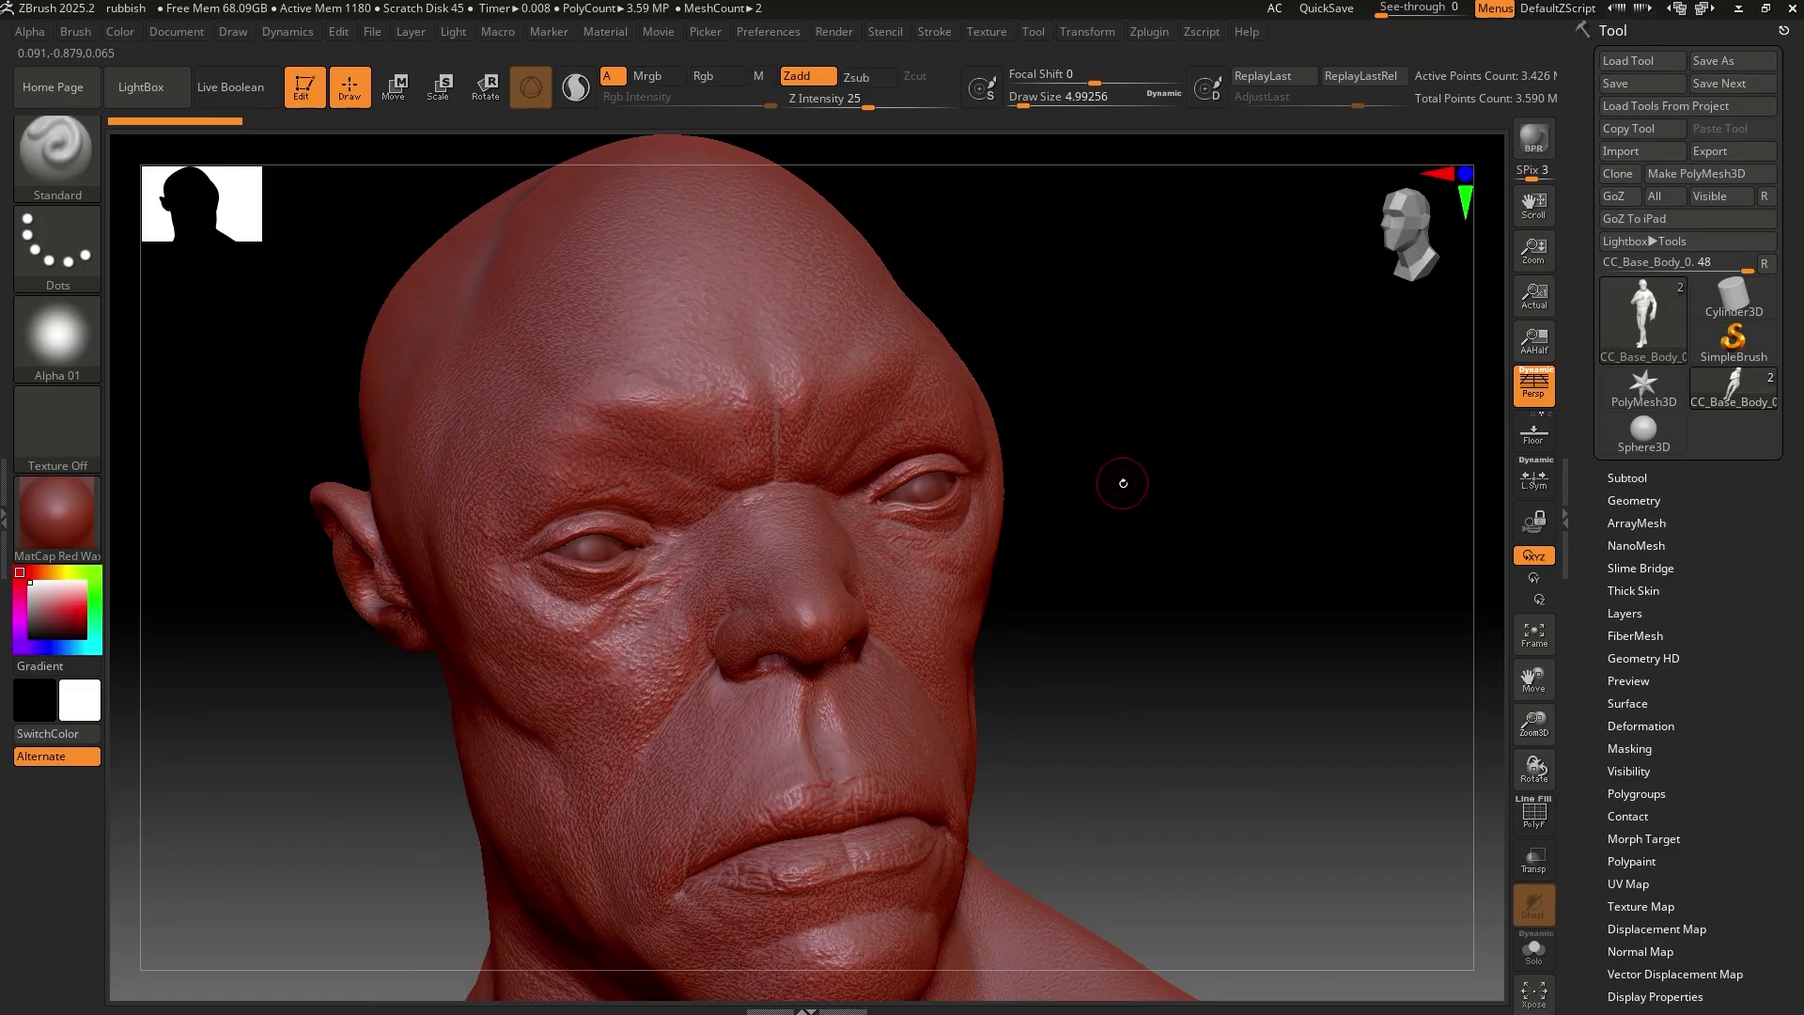
right_click_drag(1052, 544, 1156, 511)
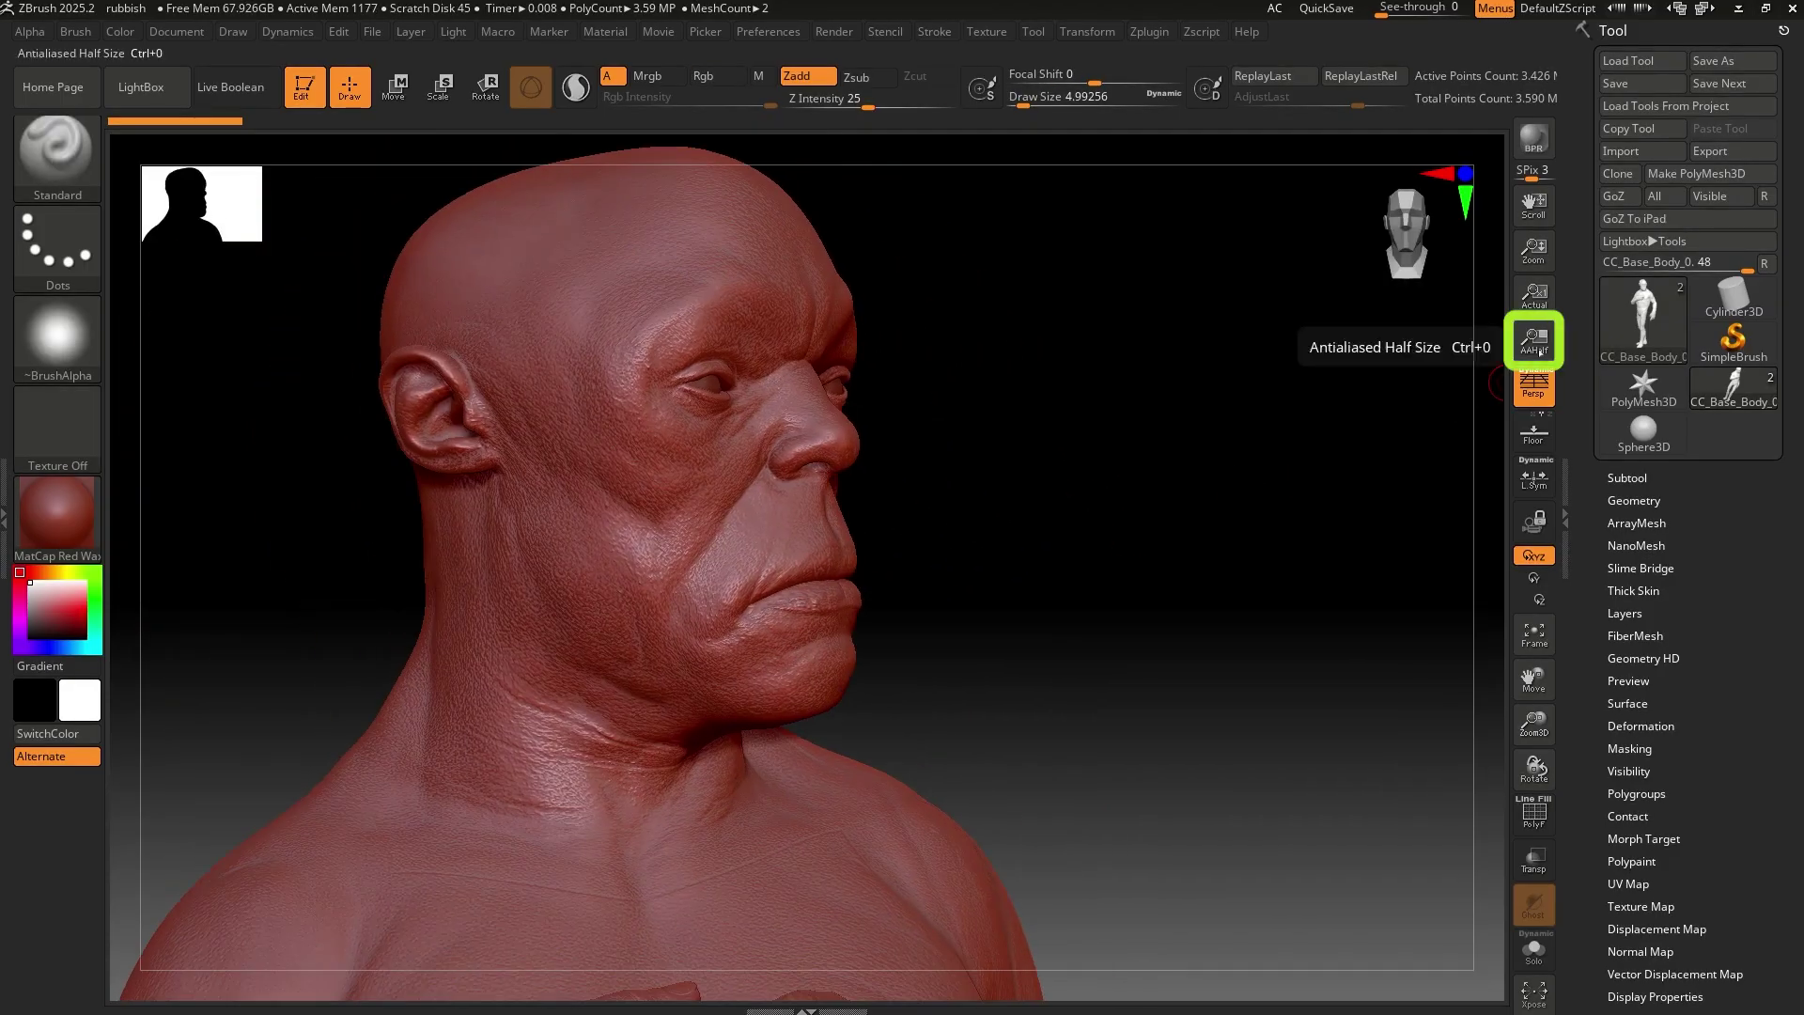
left_click(1534, 338)
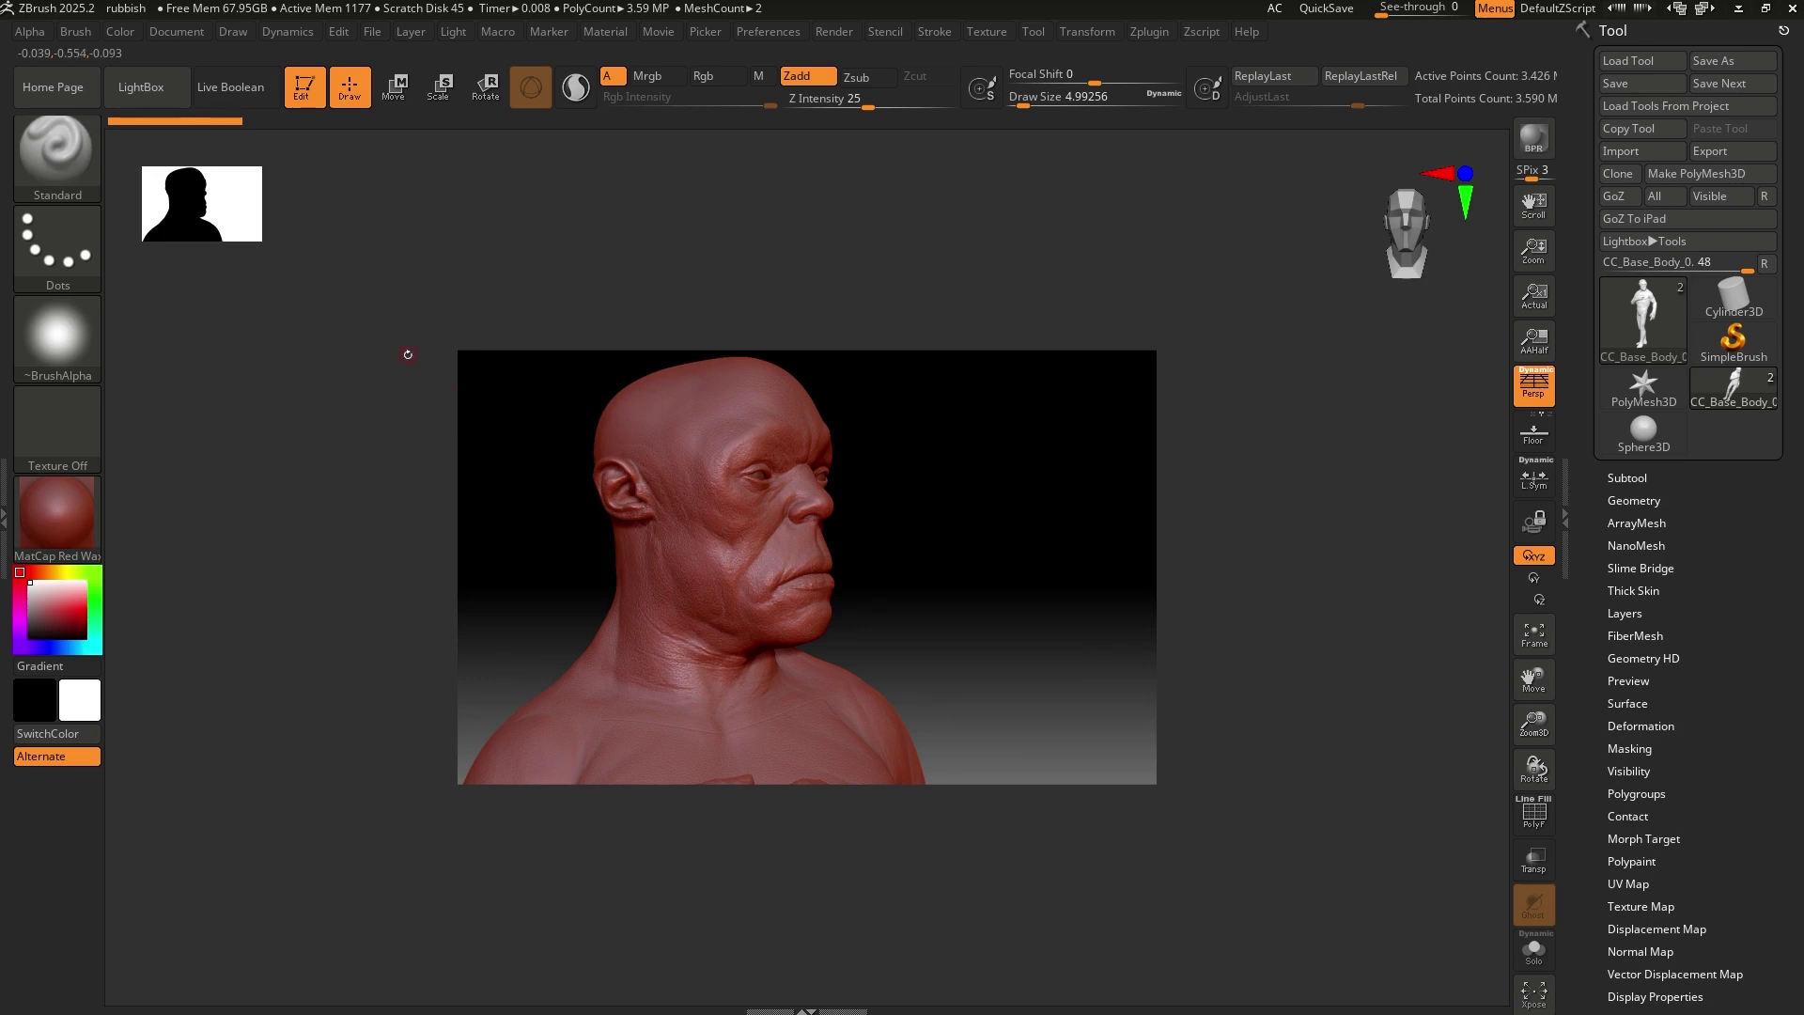
- Double the document size to 2976 x 1852, clear the canvas, and redraw the figure in edit mode
left_click(172, 33)
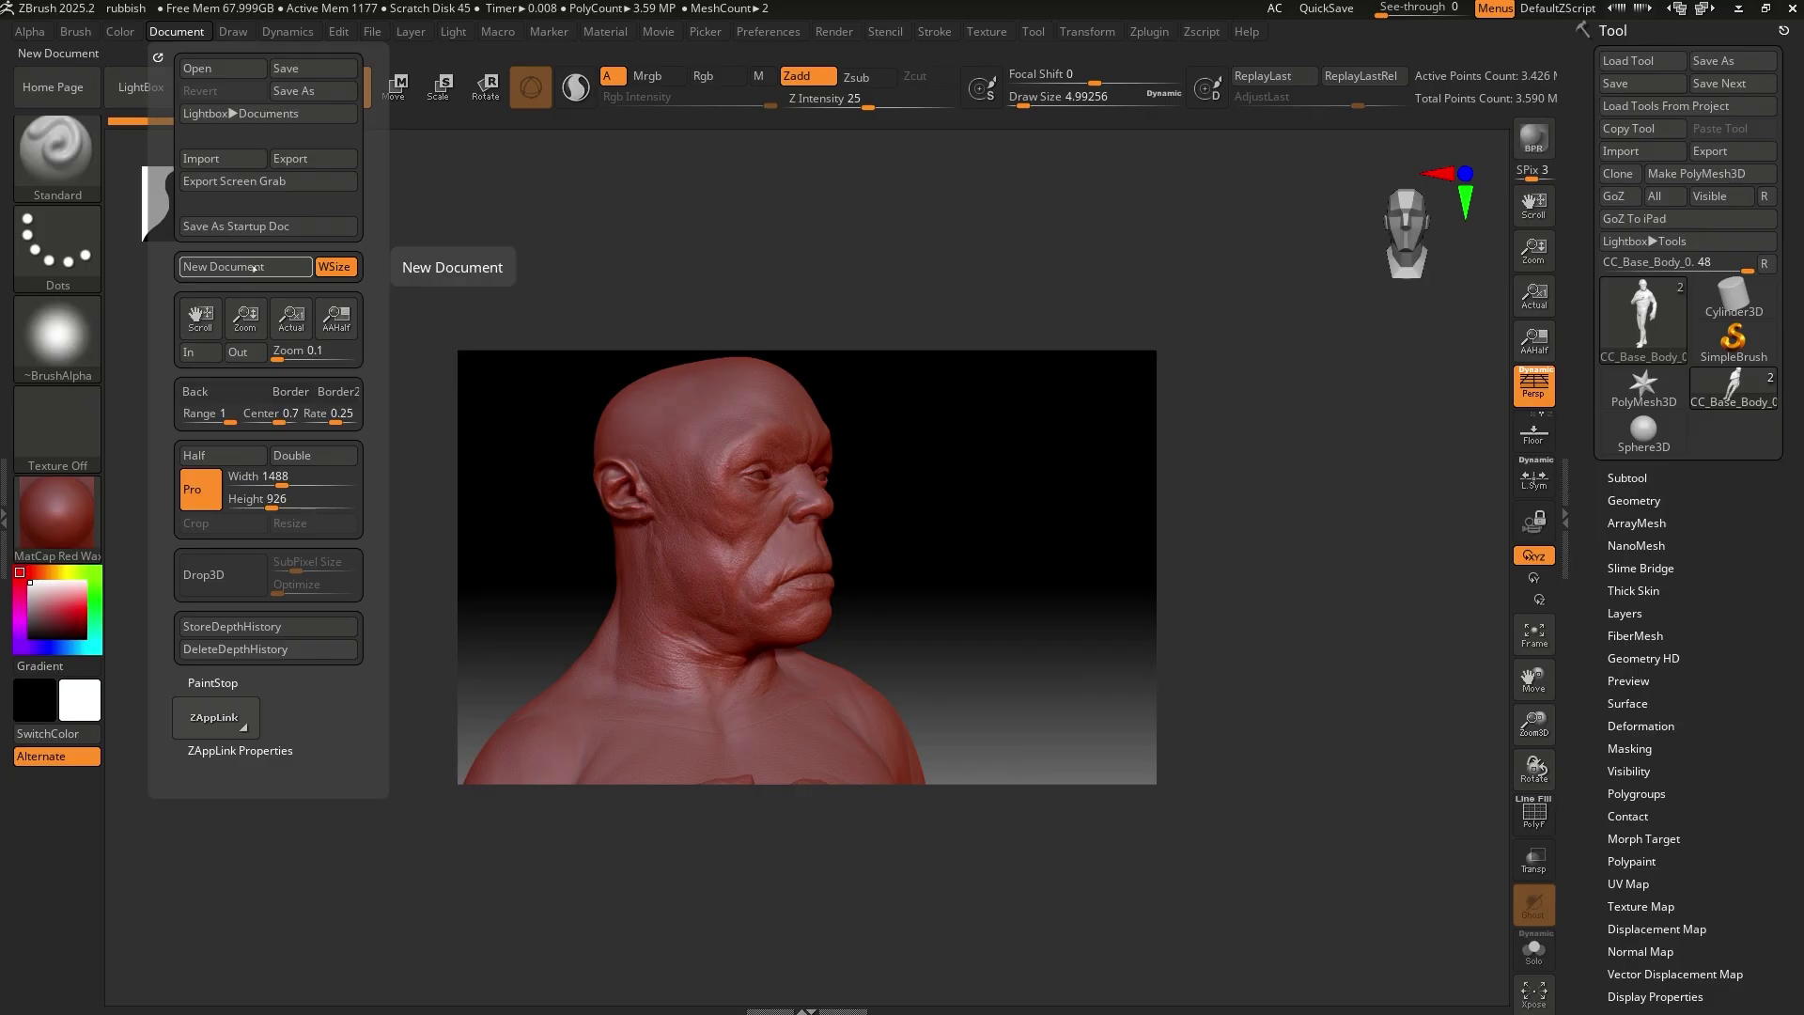
left_click(333, 458)
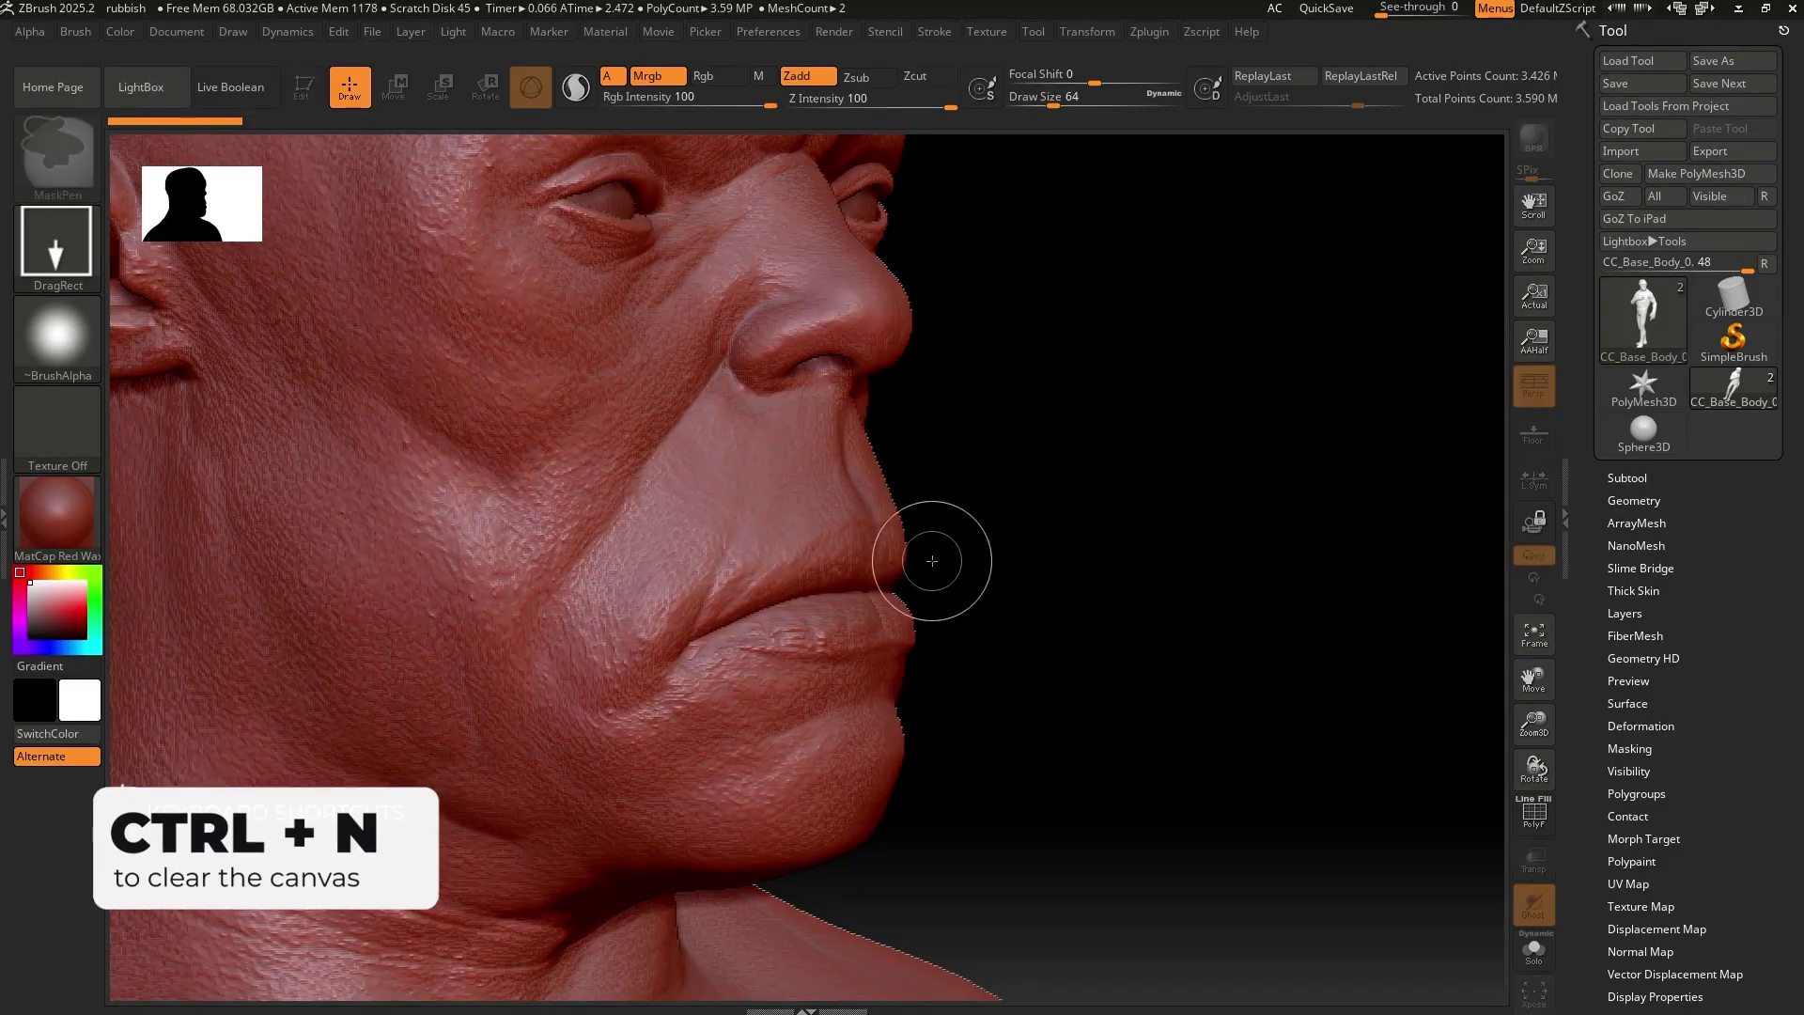
key("ctrl+n")
left_click_drag(778, 564, 778, 644)
key("t")
left_click_drag(838, 586, 968, 493, "alt")
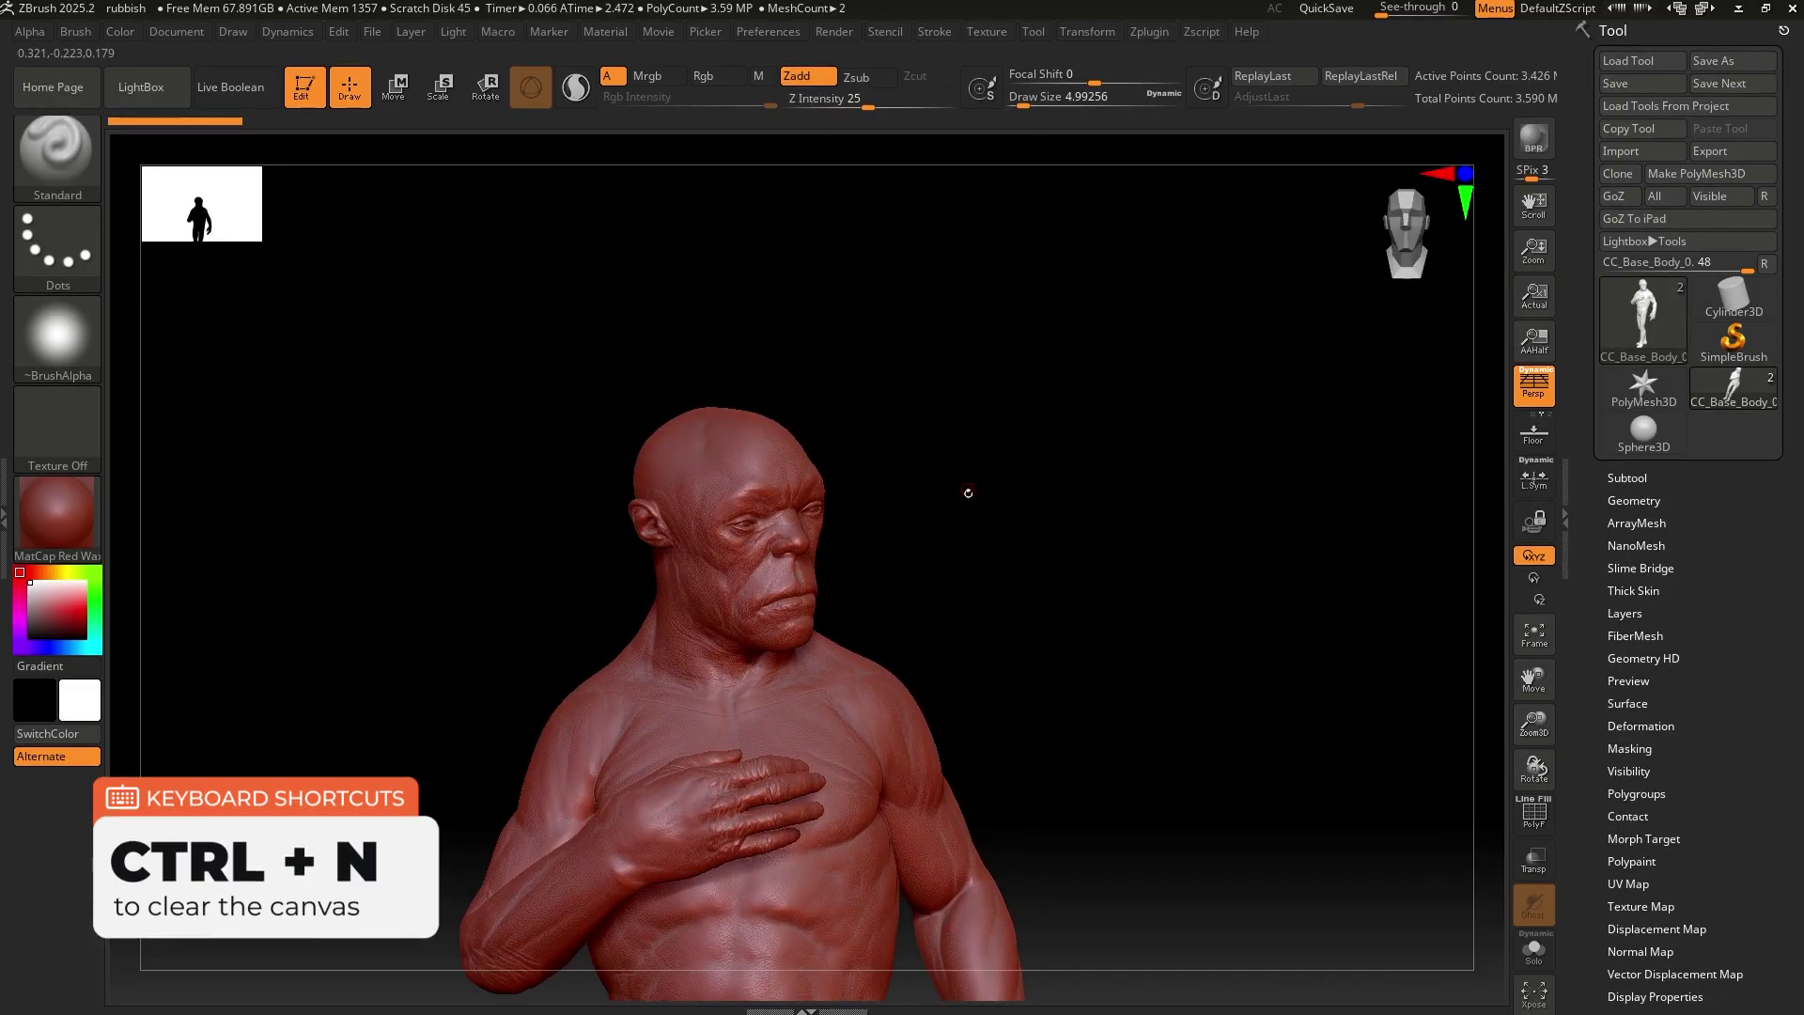
- Display the doubled canvas at antialiased half size and examine the smoothness of the figure's head and torso
left_click(1535, 341)
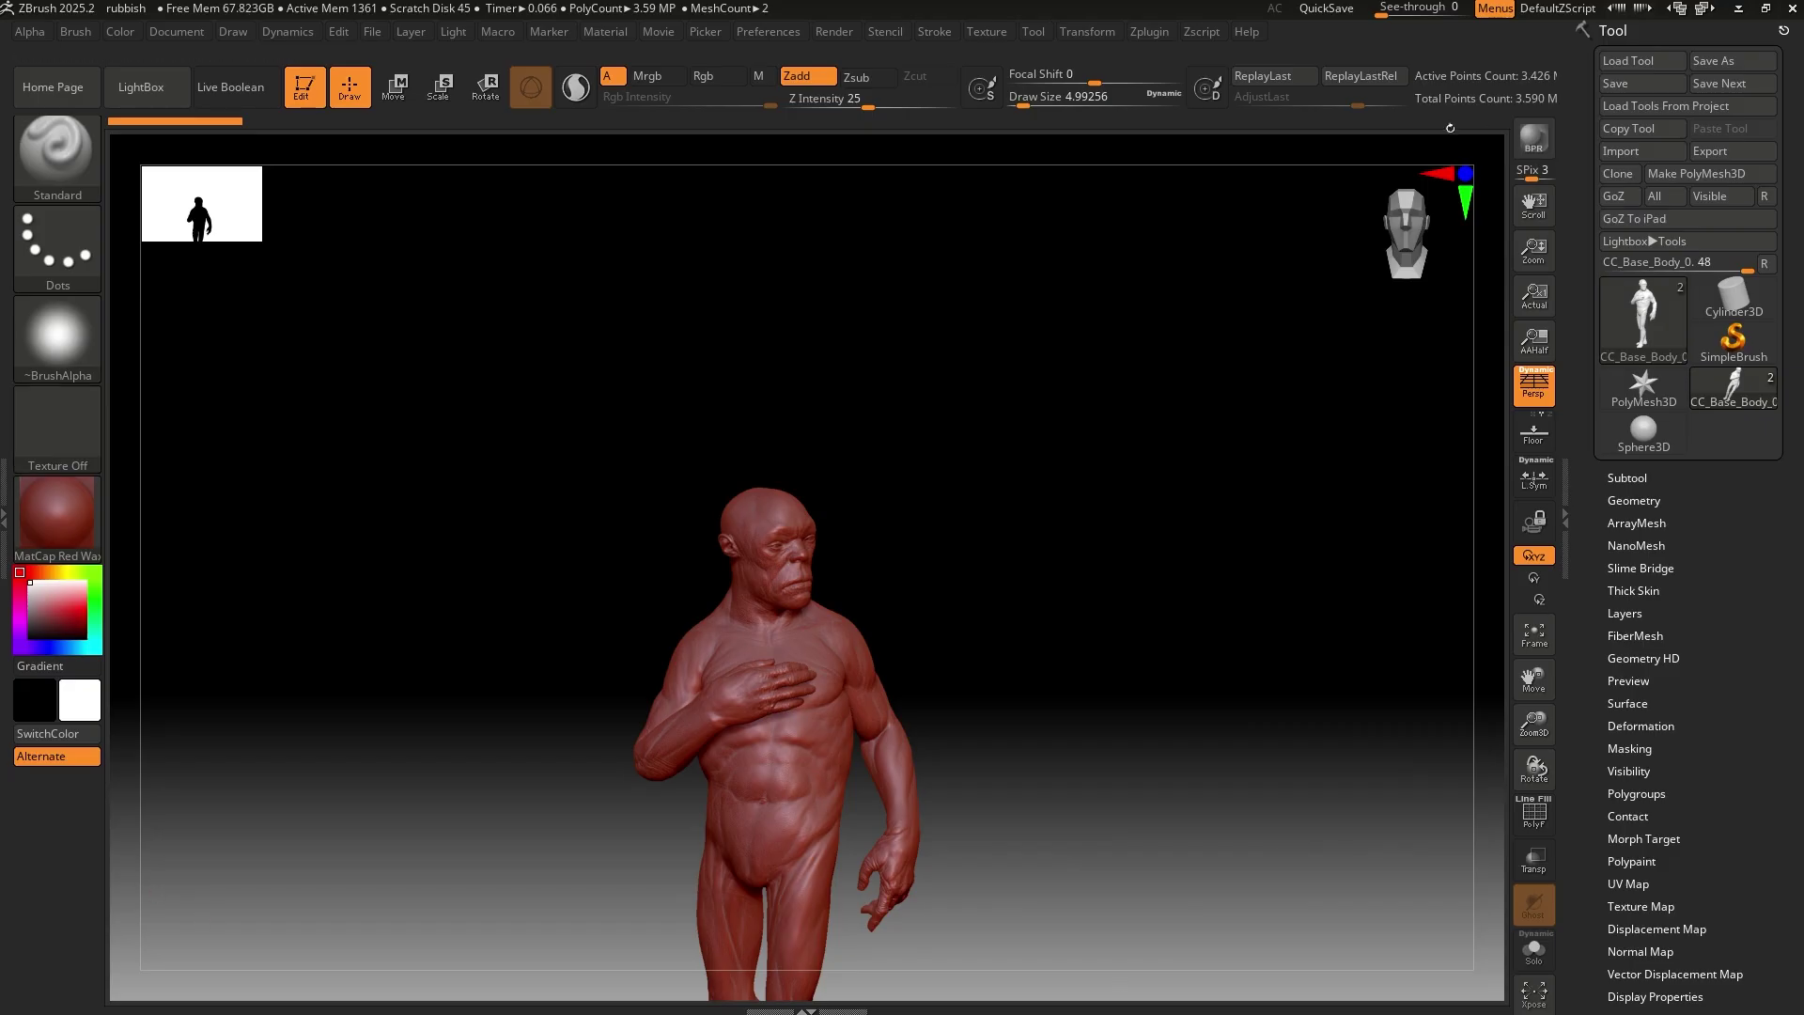
right_click_drag(1102, 428, 923, 441)
left_click_drag(923, 442, 414, 672)
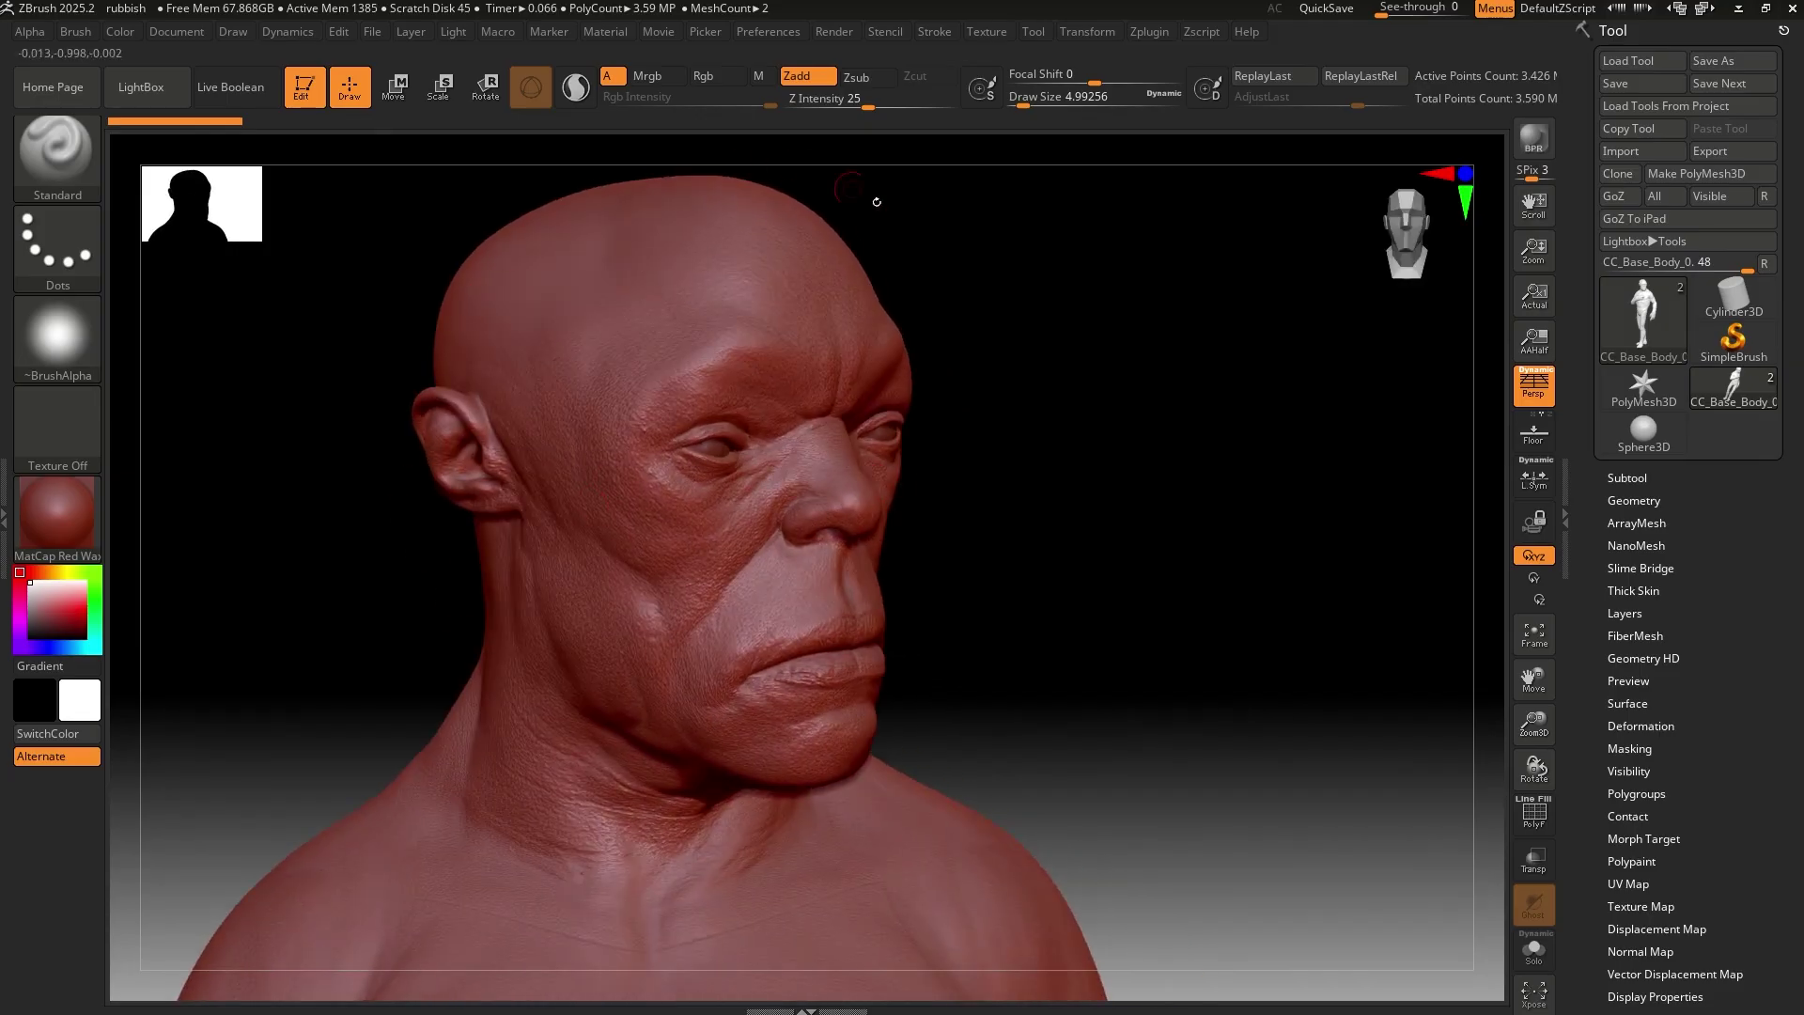
right_click_drag(1210, 708, 1096, 521, "ctrl")
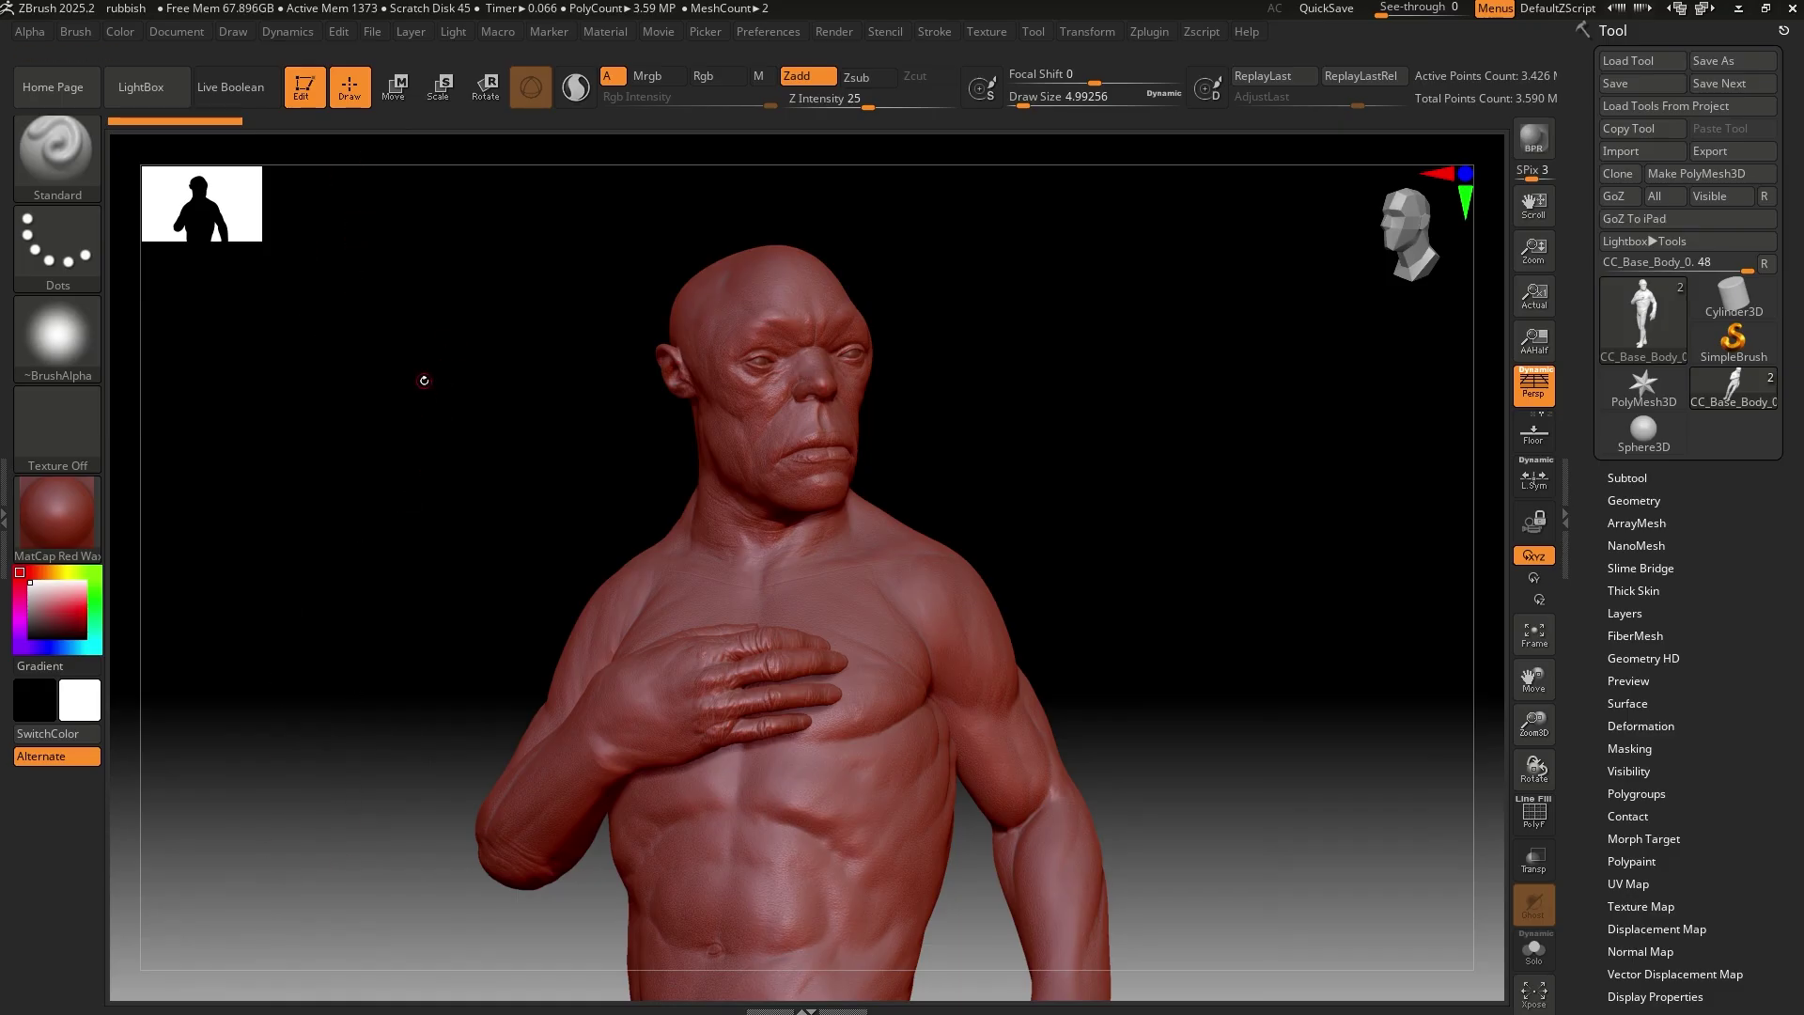
mouse_move(528, 410)
left_mouse_down()
mouse_move(504, 407)
mouse_move(545, 423)
left_mouse_up()
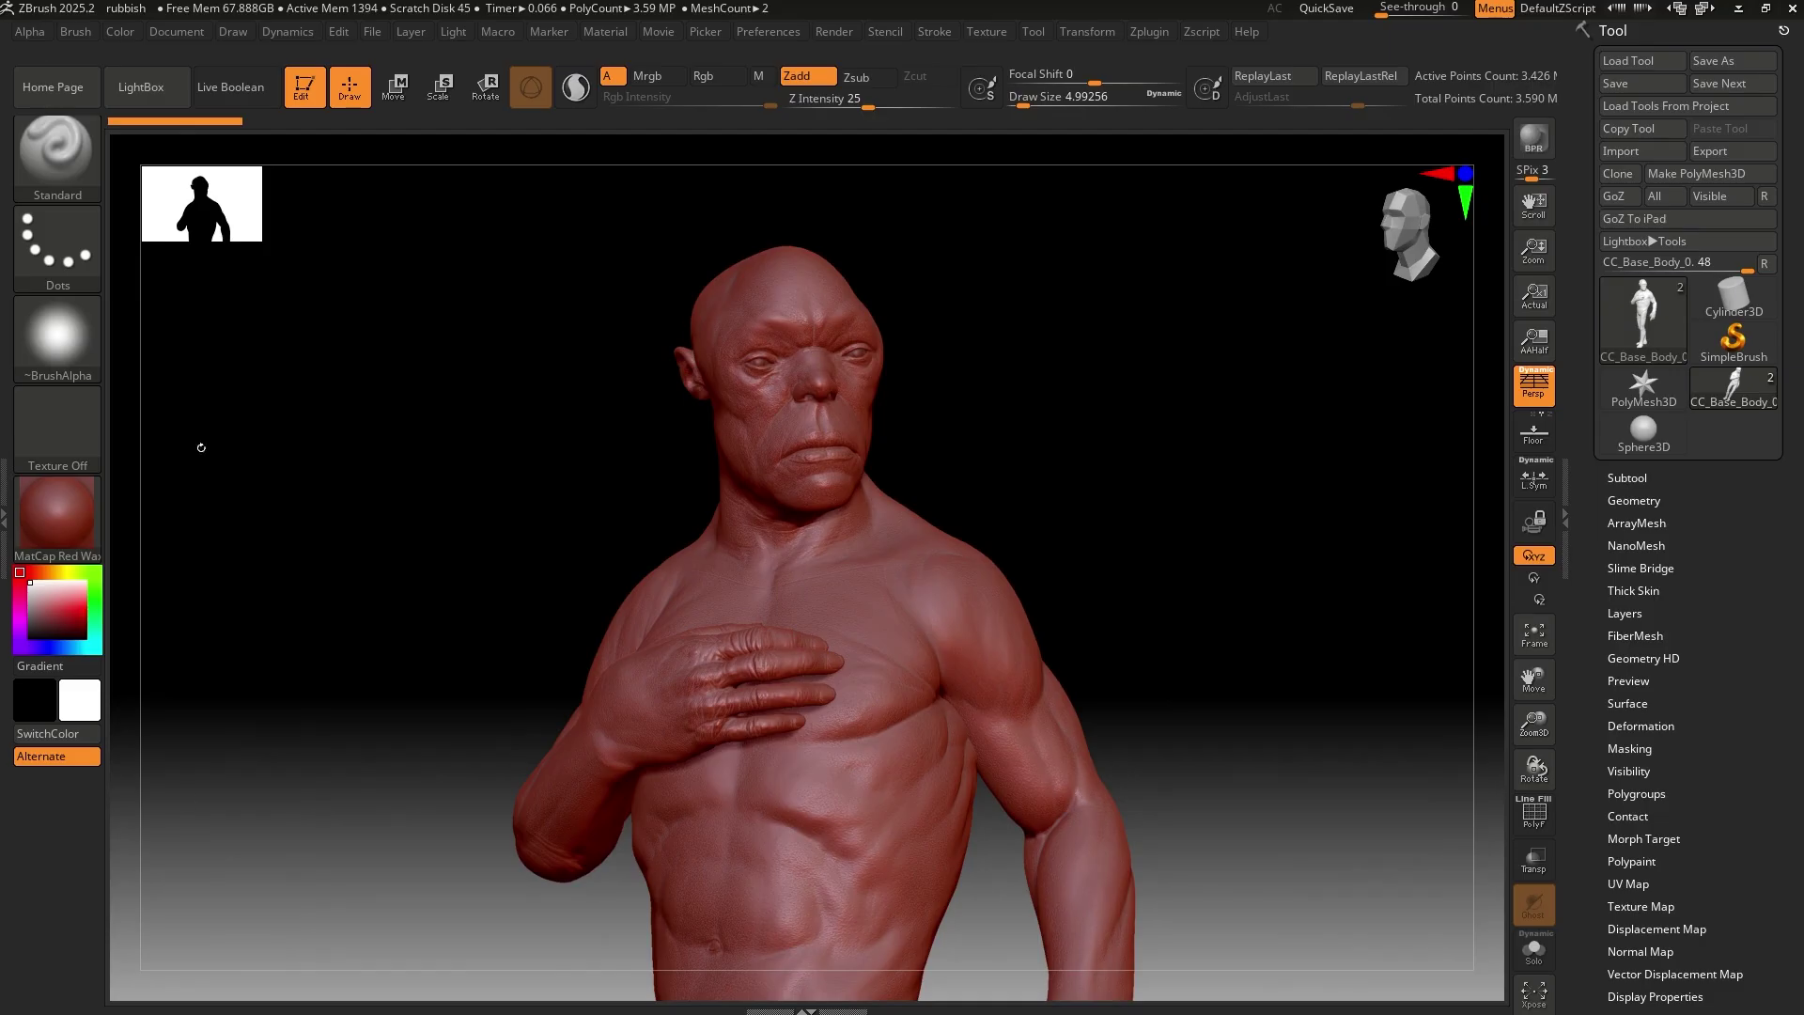
- Lower the document's background gradient range to its minimum to get a flat grey background behind the figure
left_click(163, 36)
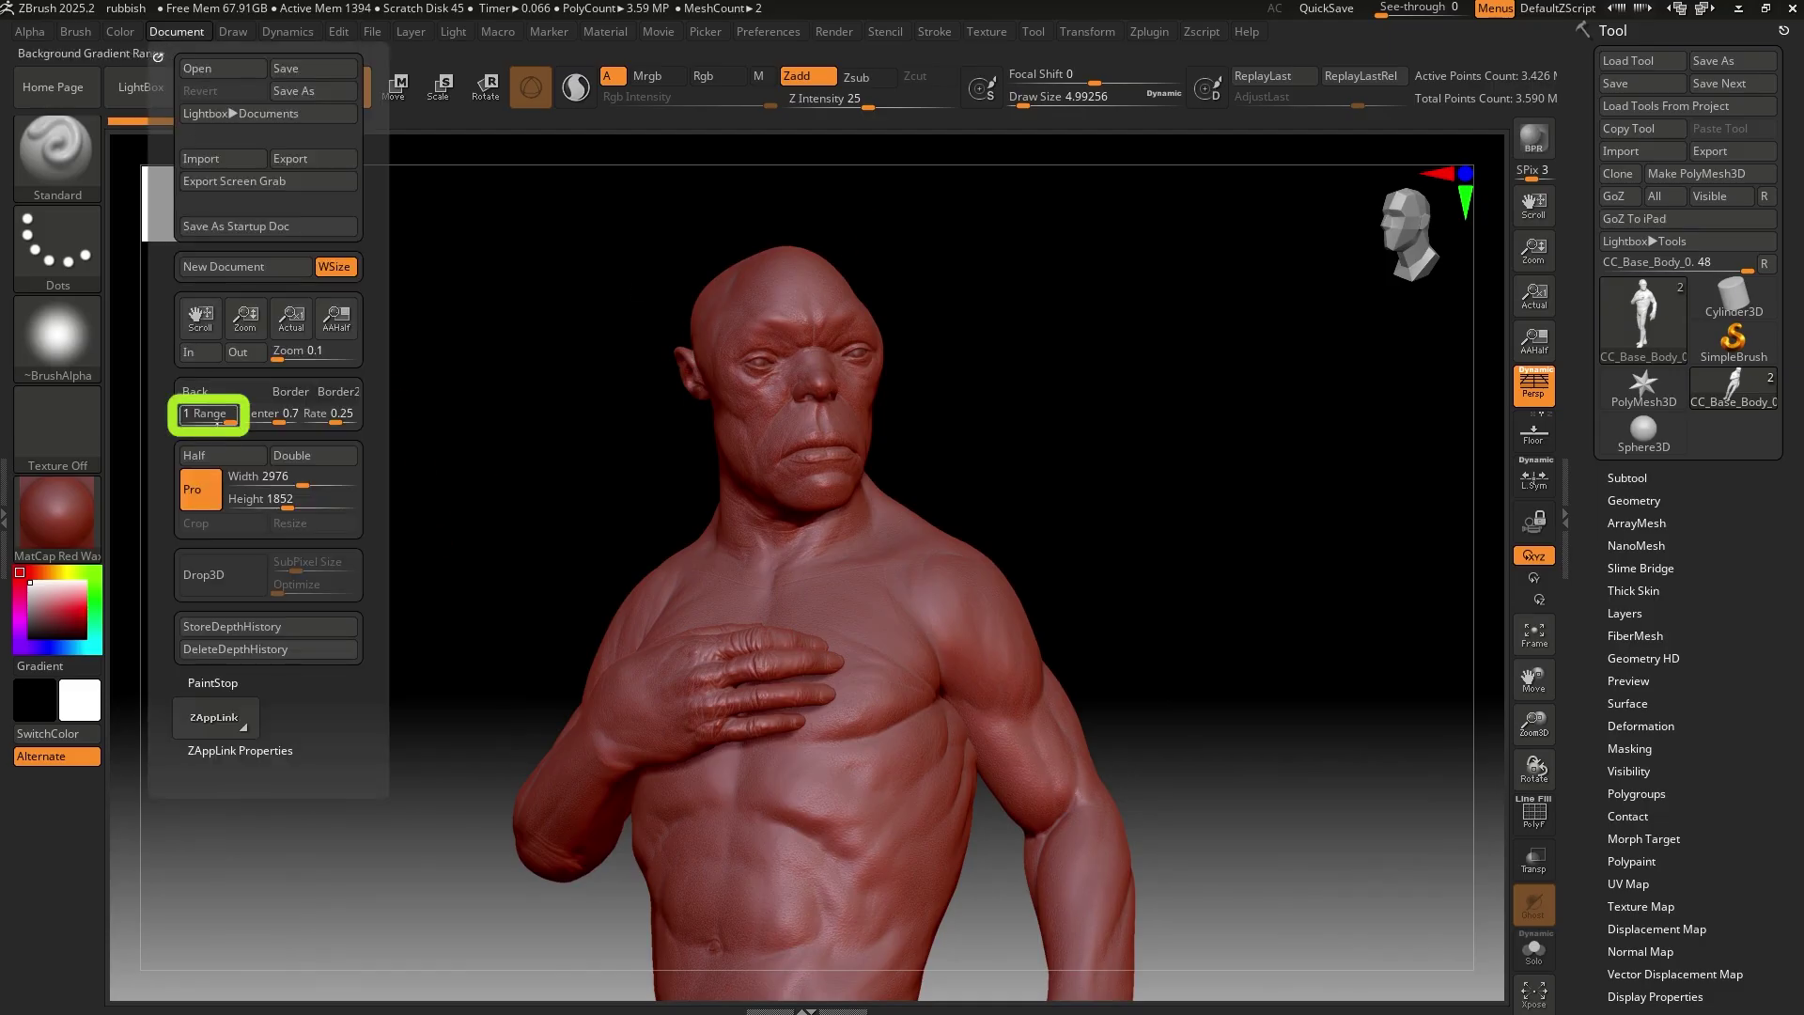
left_click_drag(228, 421, 205, 428)
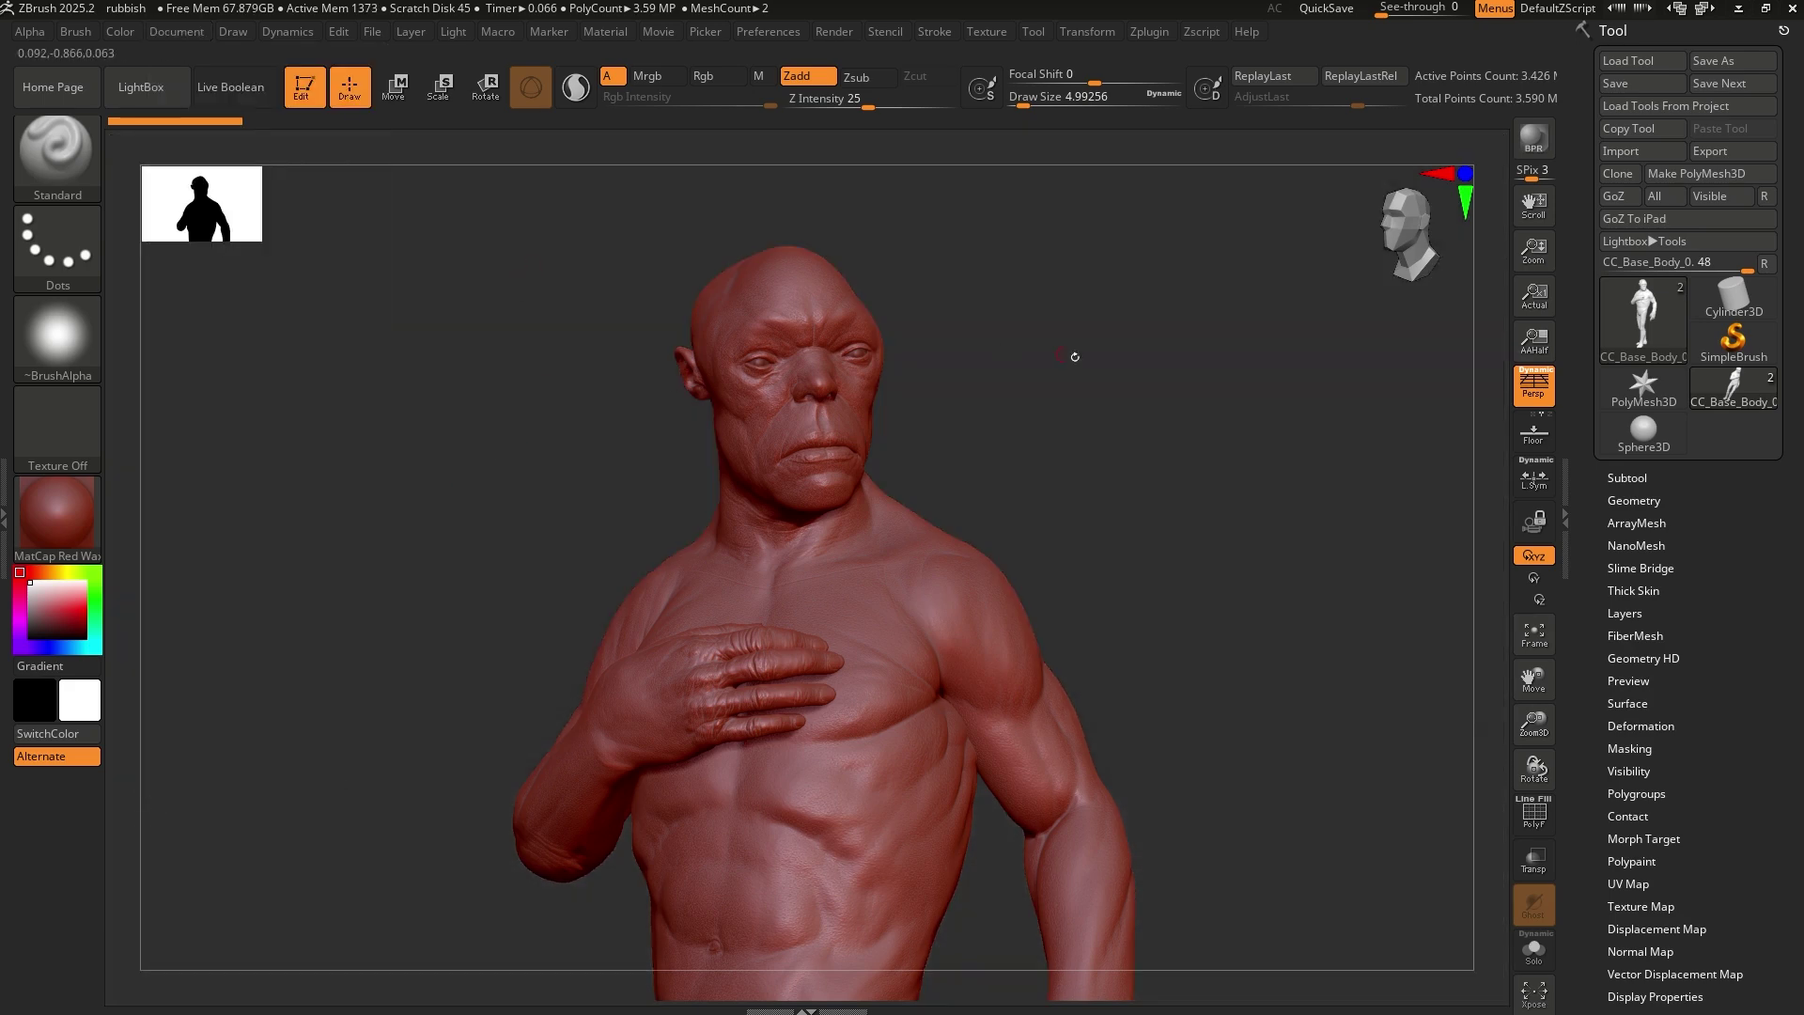
mouse_move(1091, 361)
left_mouse_down()
mouse_move(1131, 354)
mouse_move(938, 398)
mouse_move(1118, 398)
mouse_move(1154, 368)
left_mouse_up()
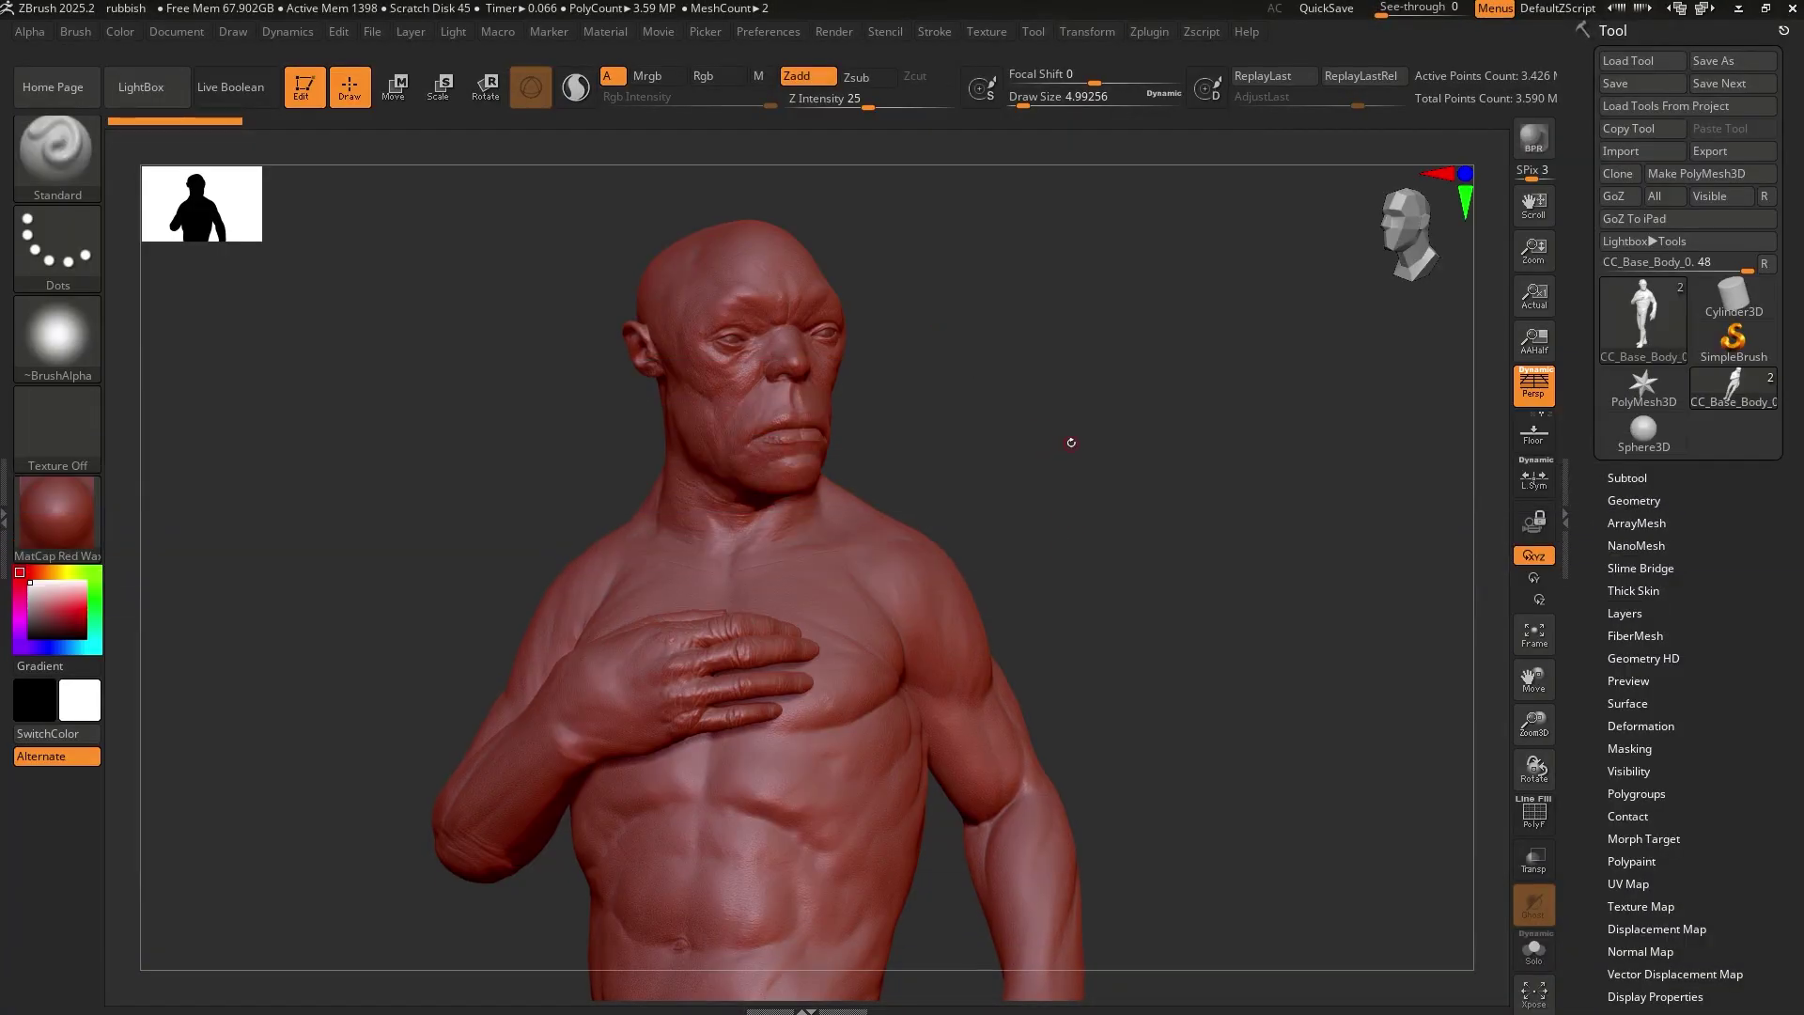
left_click_drag(1071, 442, 1092, 443)
left_click_drag(1071, 350, 1052, 357)
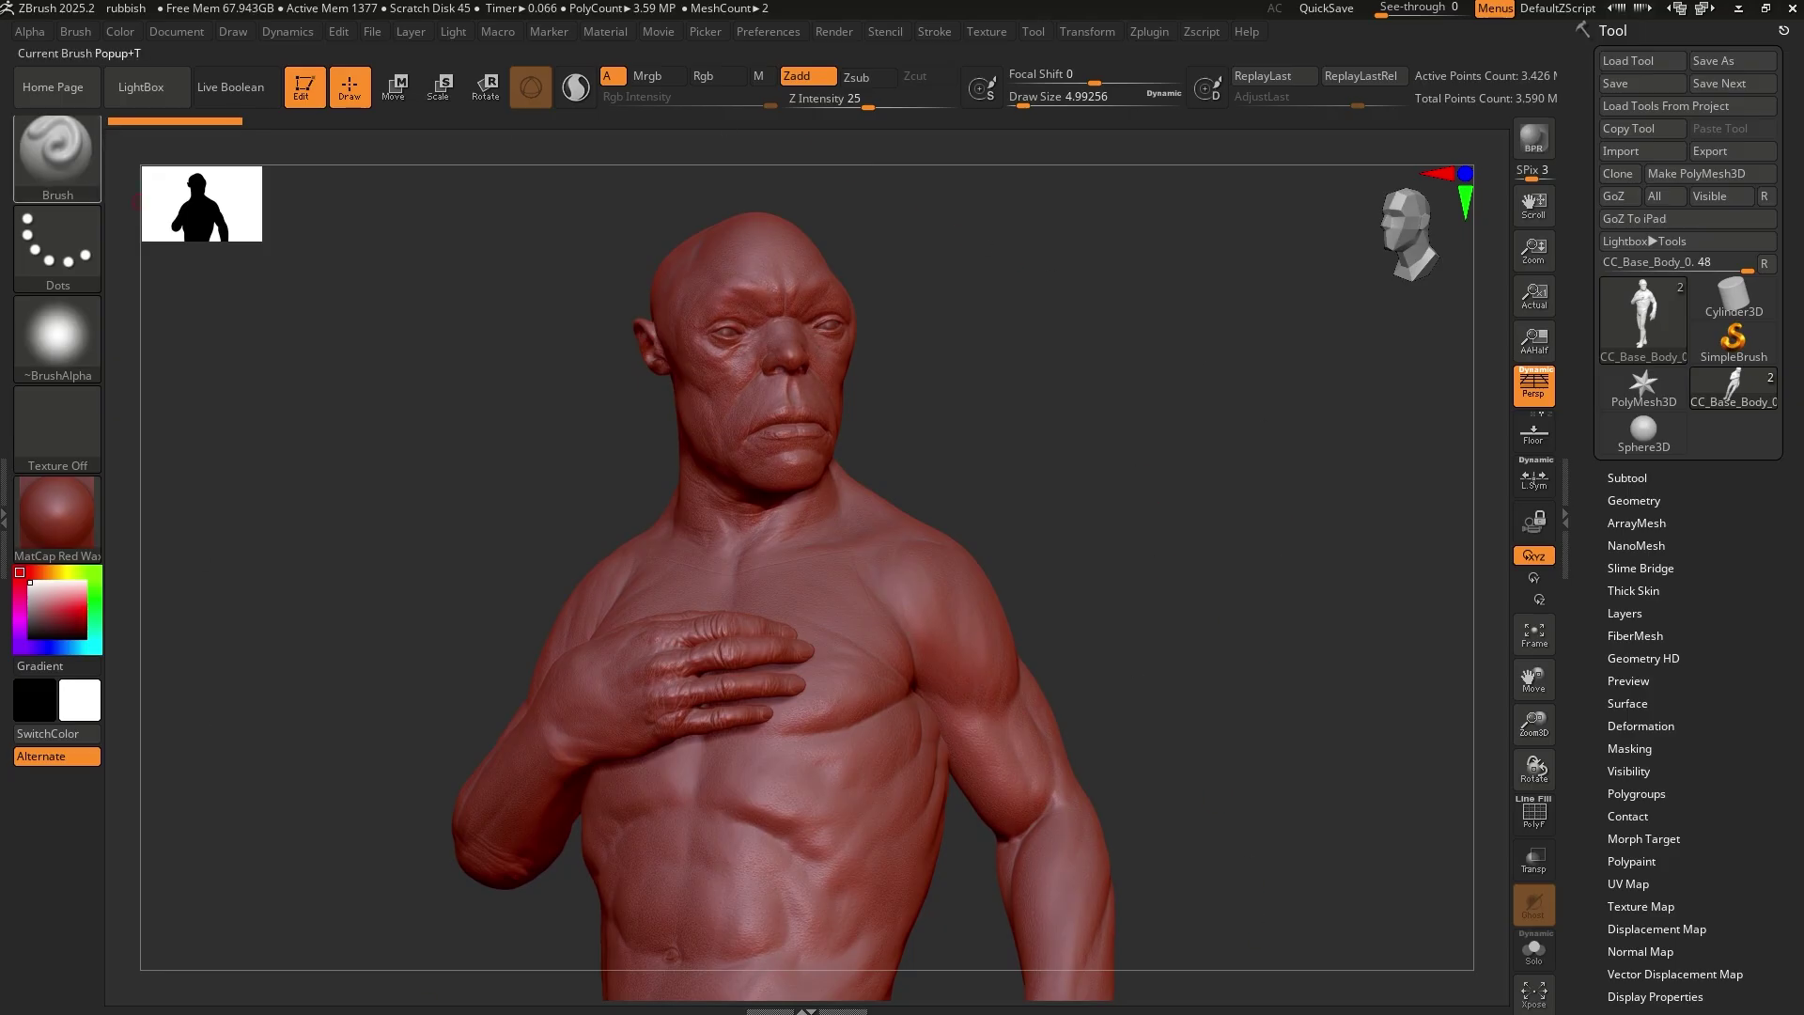
- Switch to the side-by-side image comparison and mark the red figure's cropped head, brush cursor and shoulder edge with yellow-green lines and arrows
key("alt+Tab")
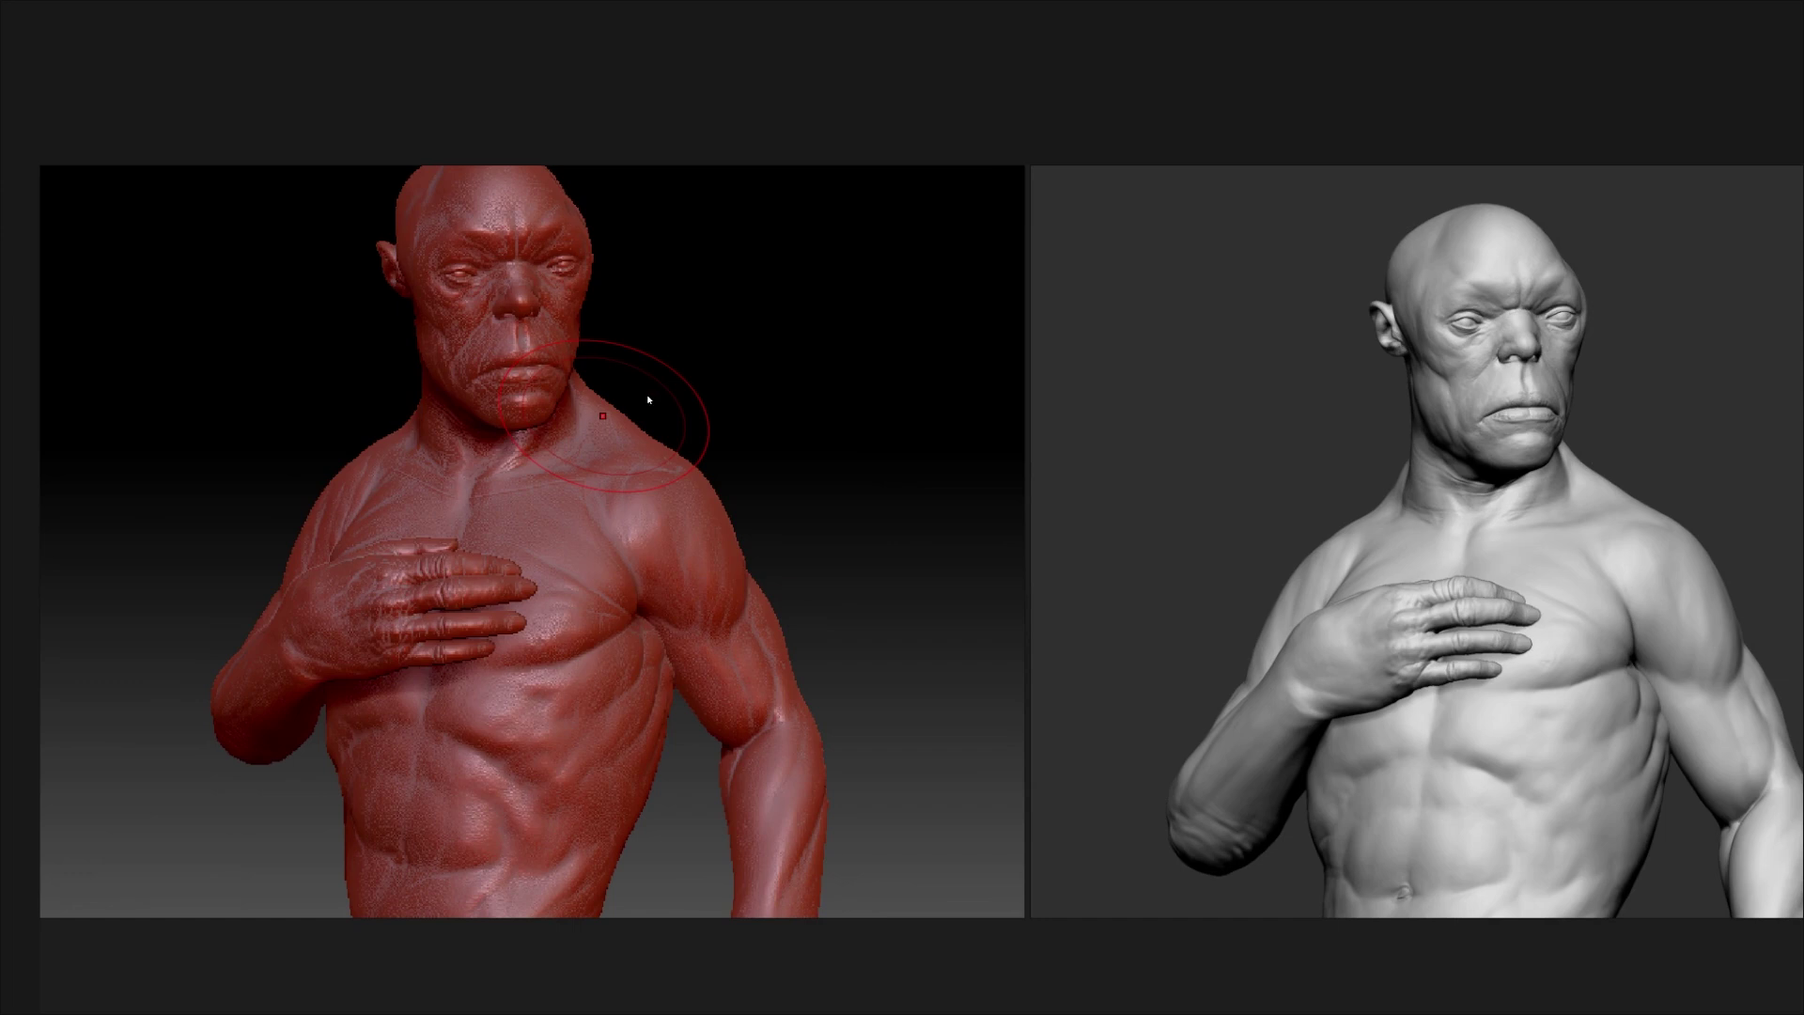
key("d")
left_click_drag(413, 164, 553, 166)
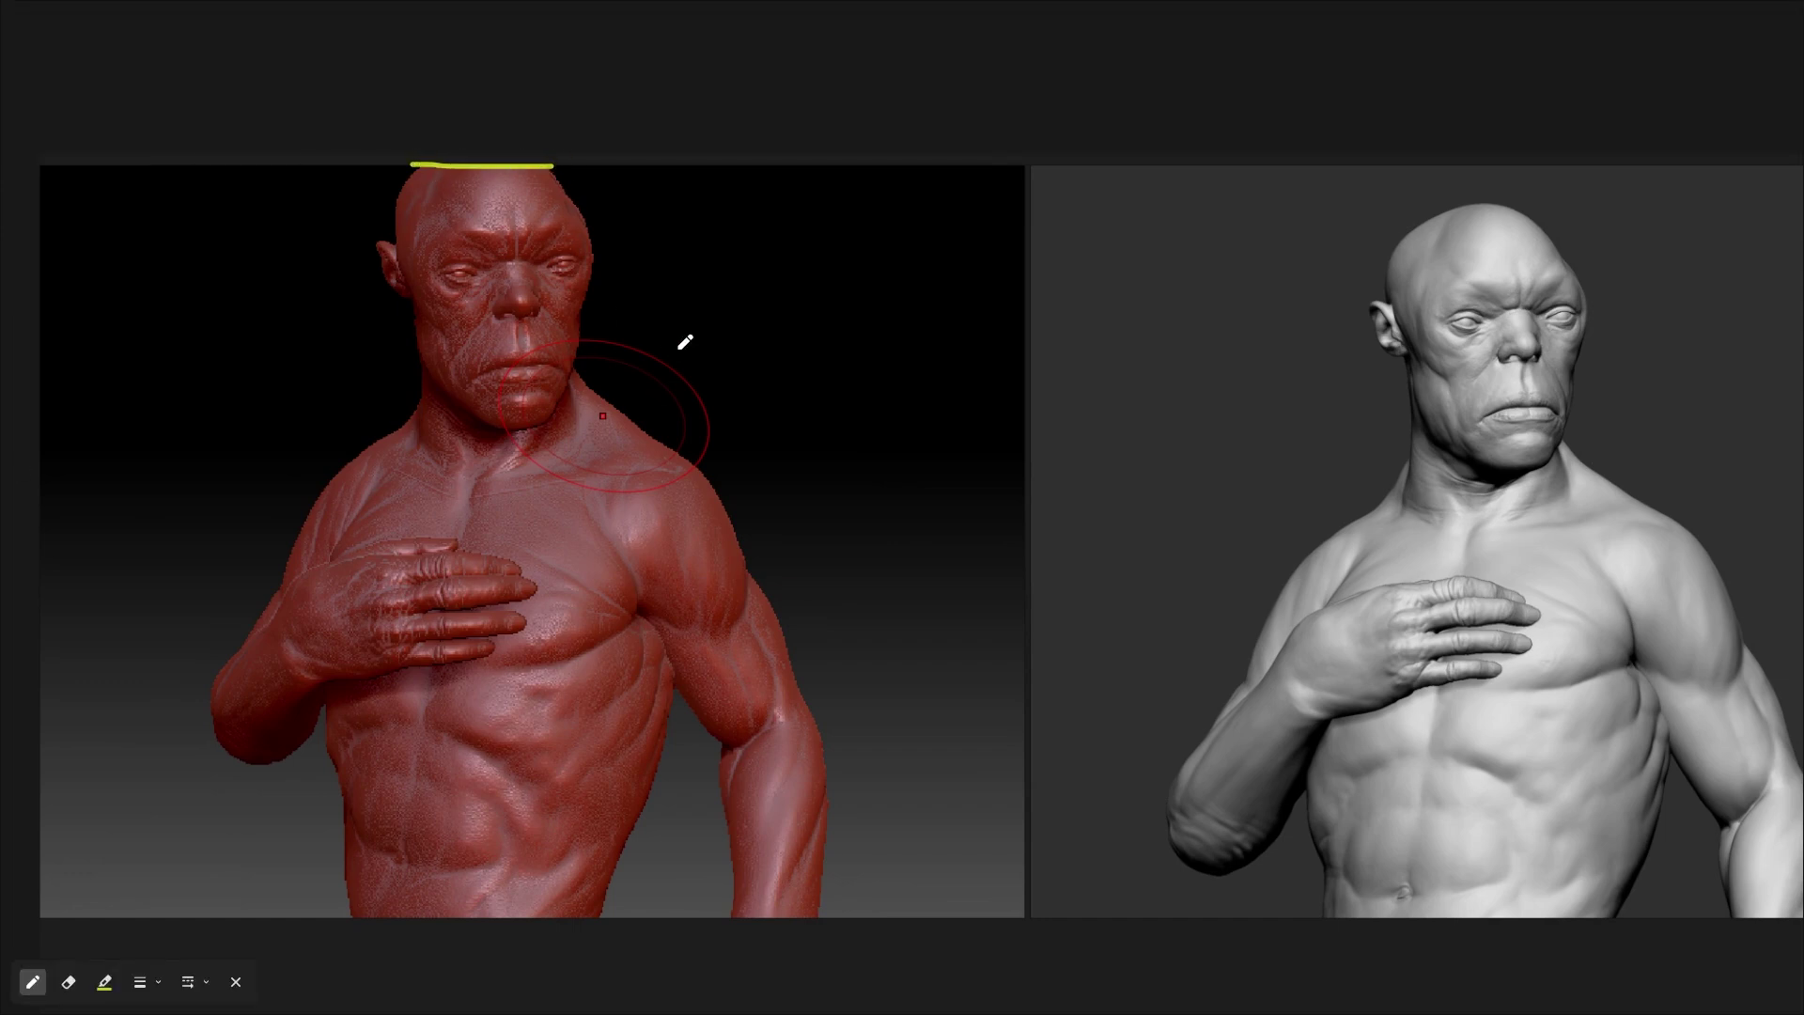
left_click_drag(719, 305, 691, 353)
left_click_drag(237, 312, 220, 519)
left_click_drag(268, 463, 310, 491)
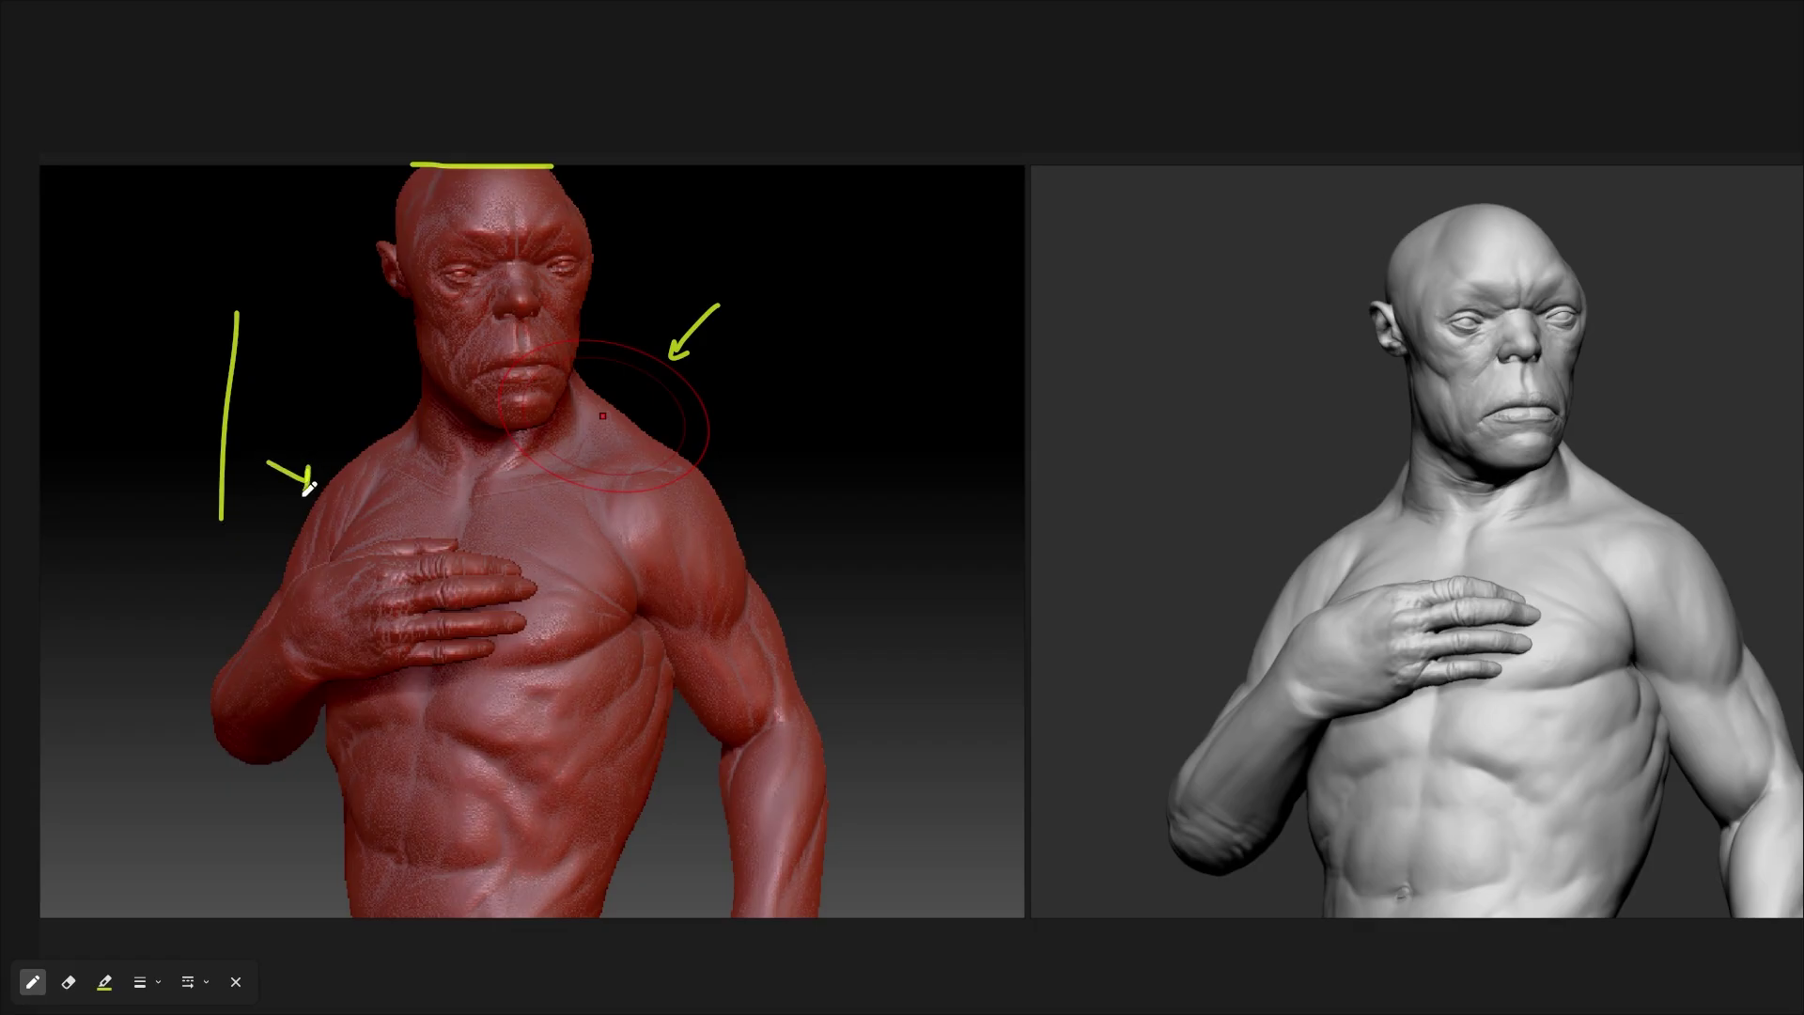
left_click_drag(367, 168, 578, 169)
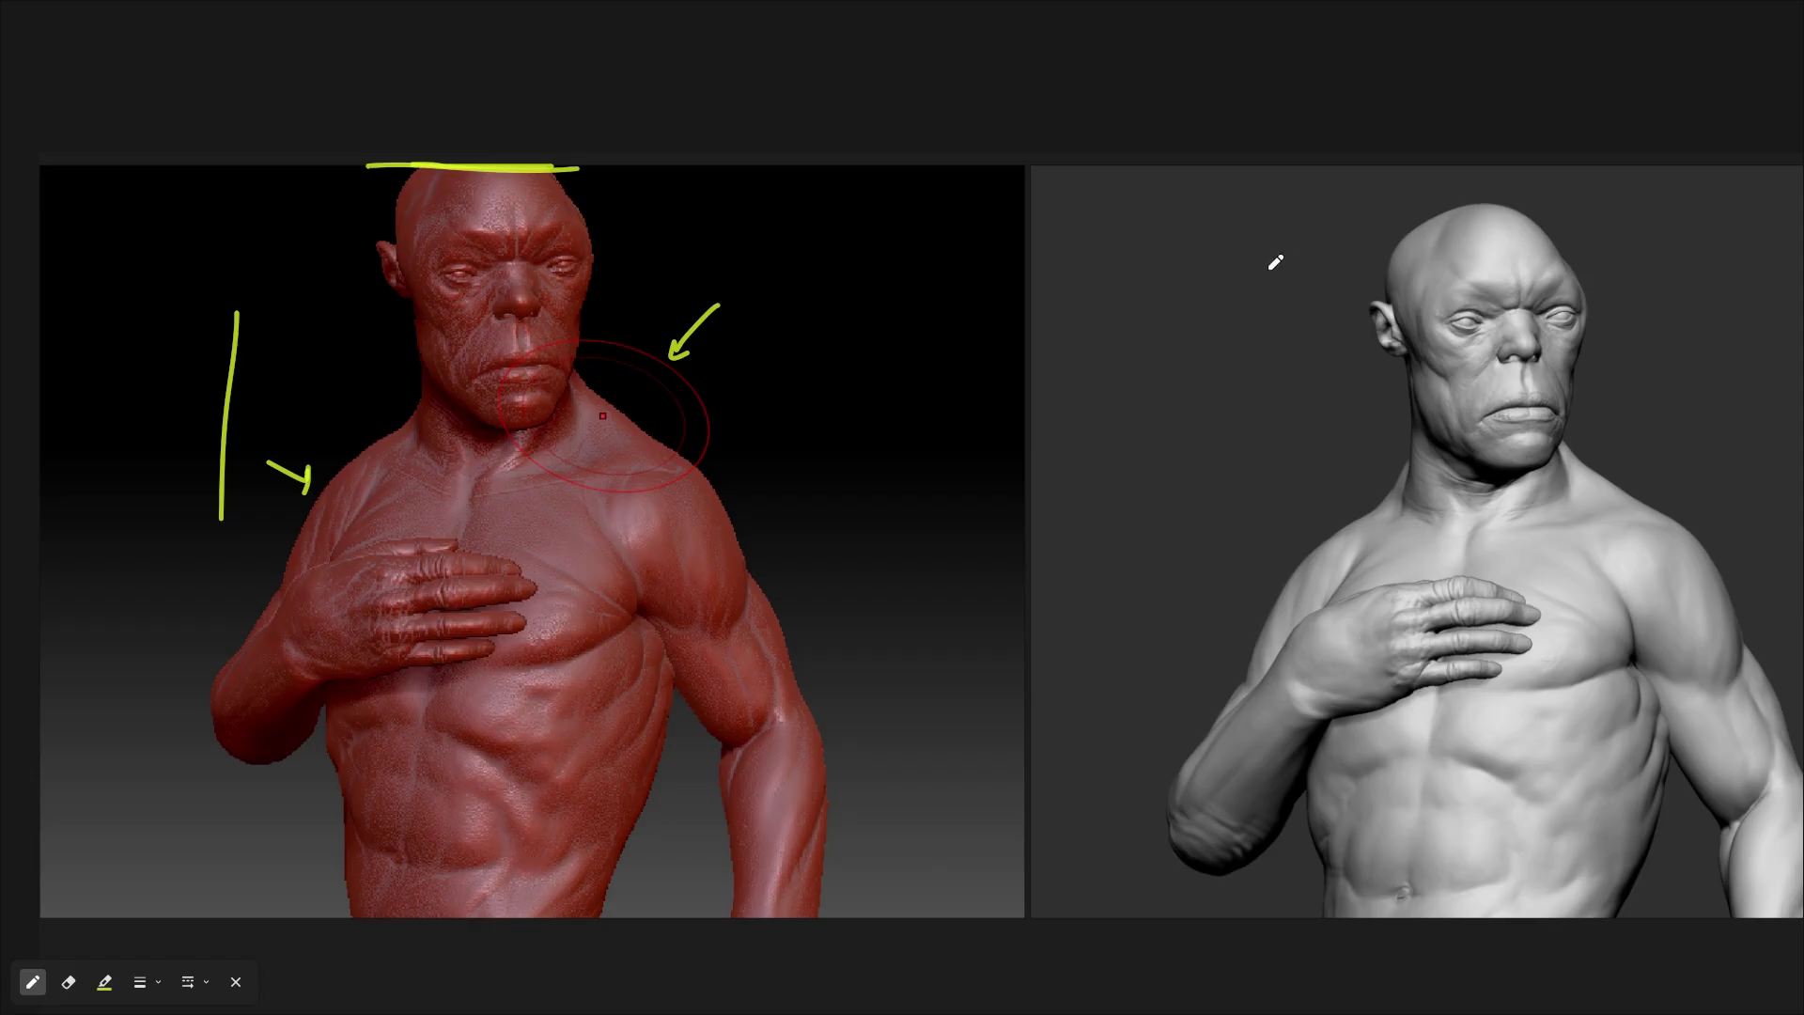
- Mark the empty space between the image's upper edge and the grey figure's head with yellow-green lines, and end the annotation
middle_click_drag(1277, 263, 1030, 267)
mouse_move(1202, 169)
left_mouse_down()
mouse_move(1241, 168)
mouse_move(1235, 213)
mouse_move(1252, 213)
left_mouse_up()
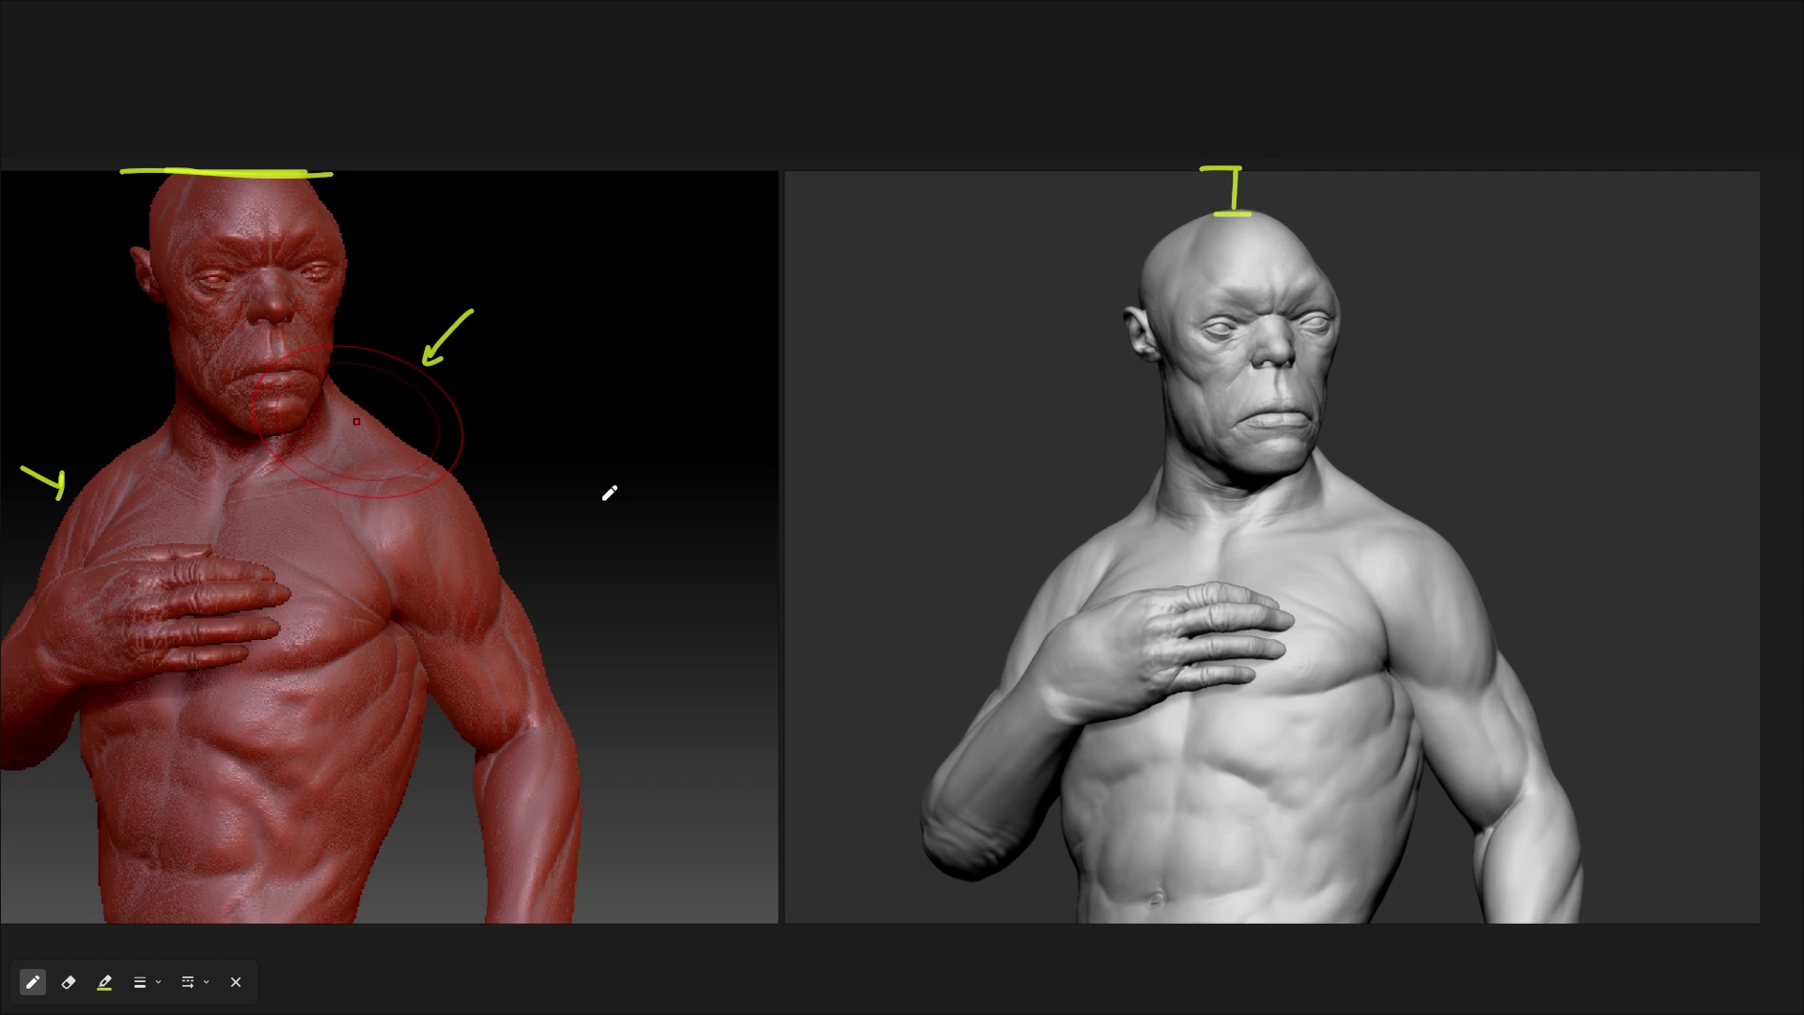
key("Escape")
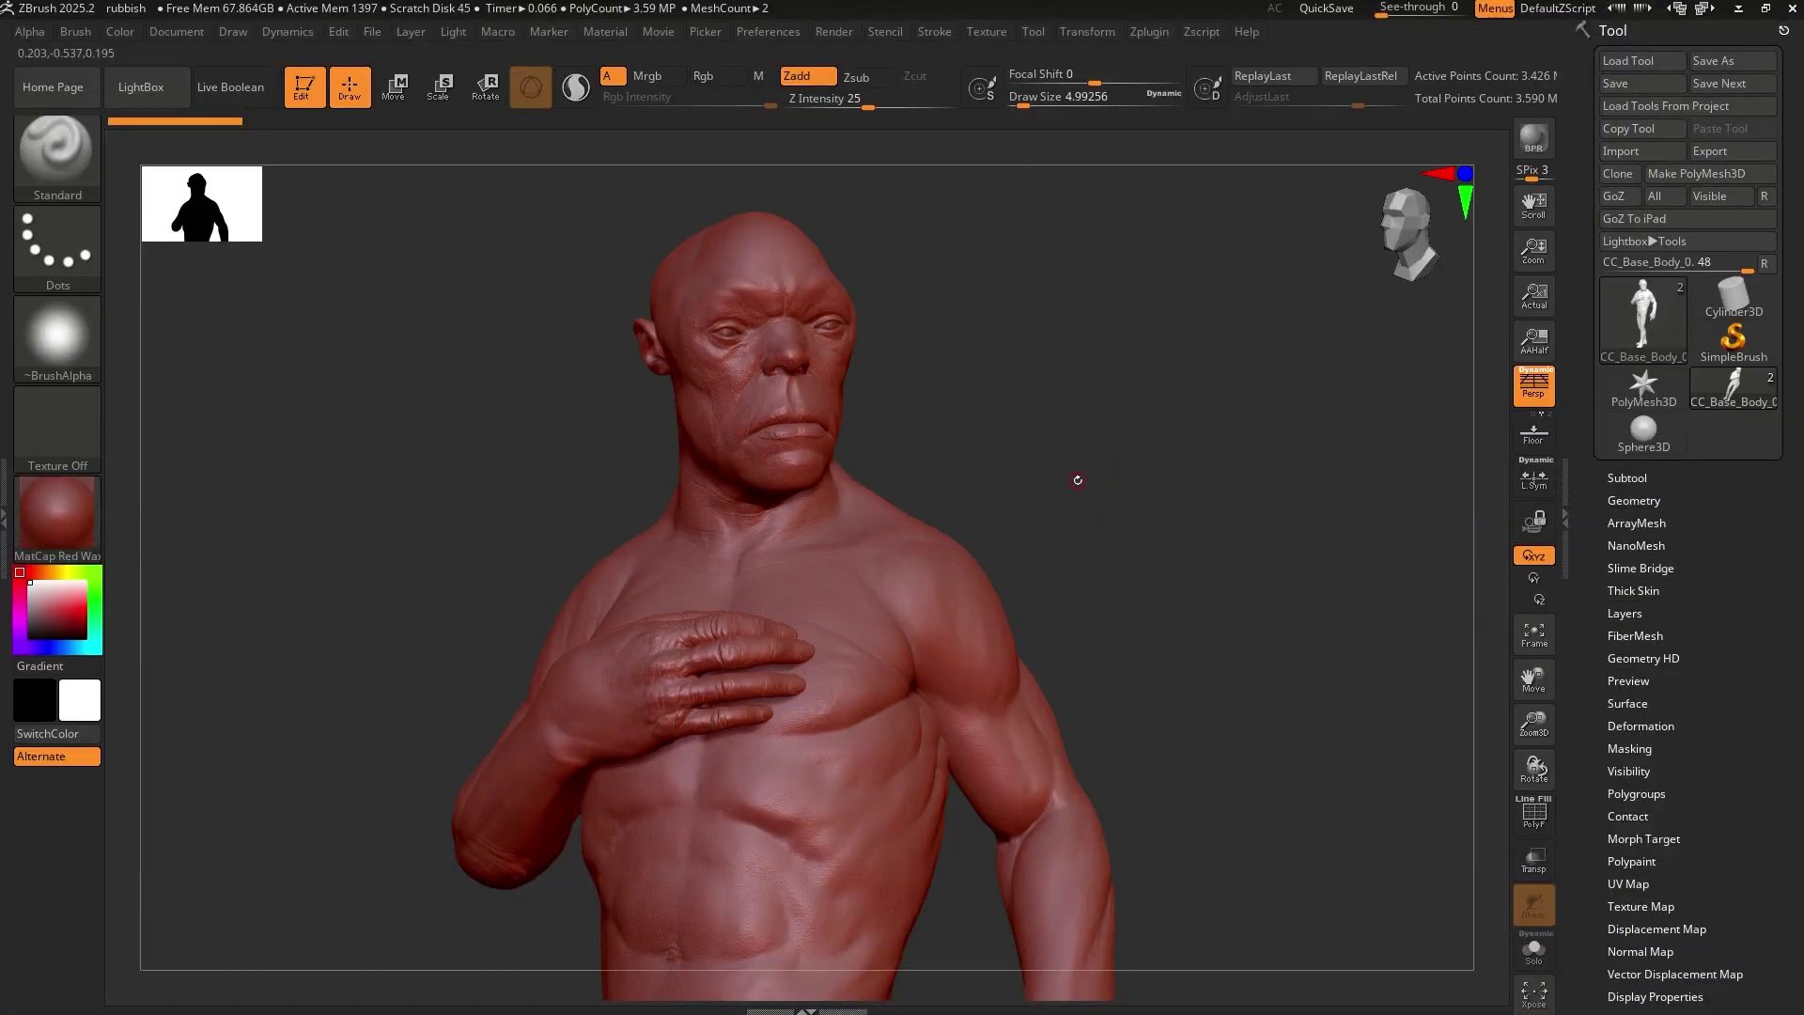
- Stamp a snapshot of the red wax figure onto the canvas and move the live figure beside it
left_click_drag(971, 496, 1043, 432)
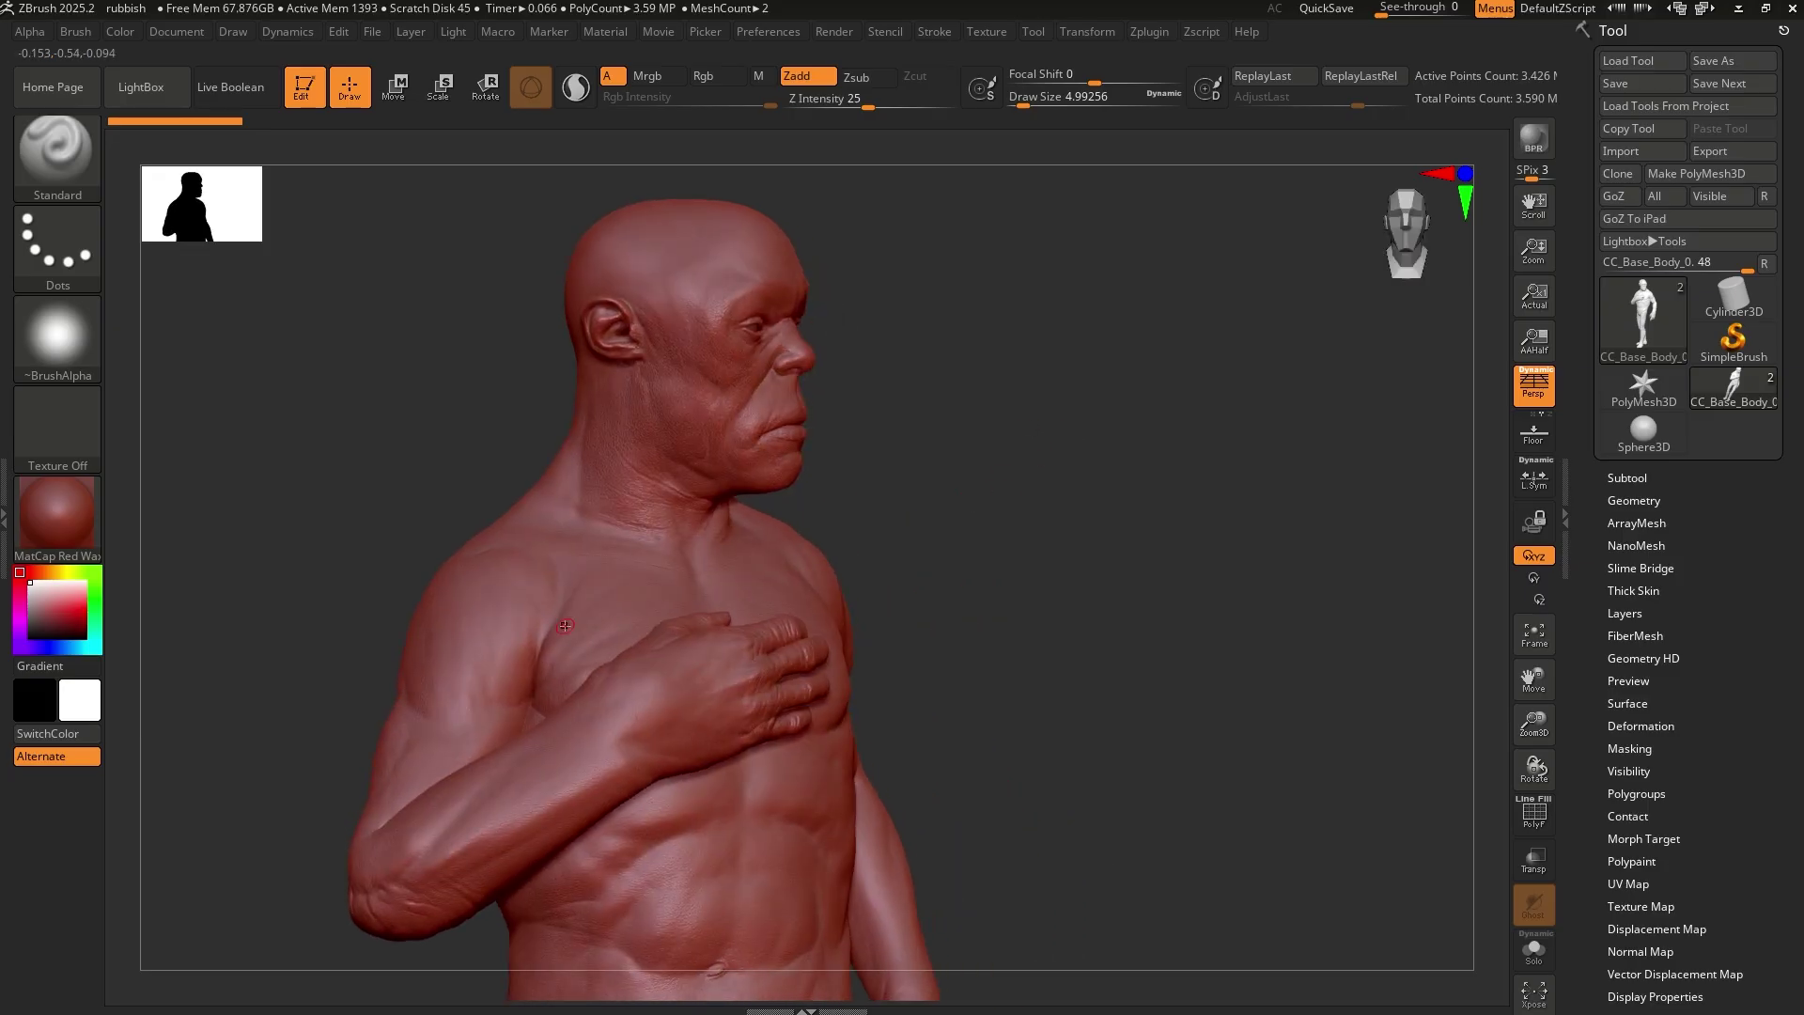
right_click_drag(607, 630, 598, 733)
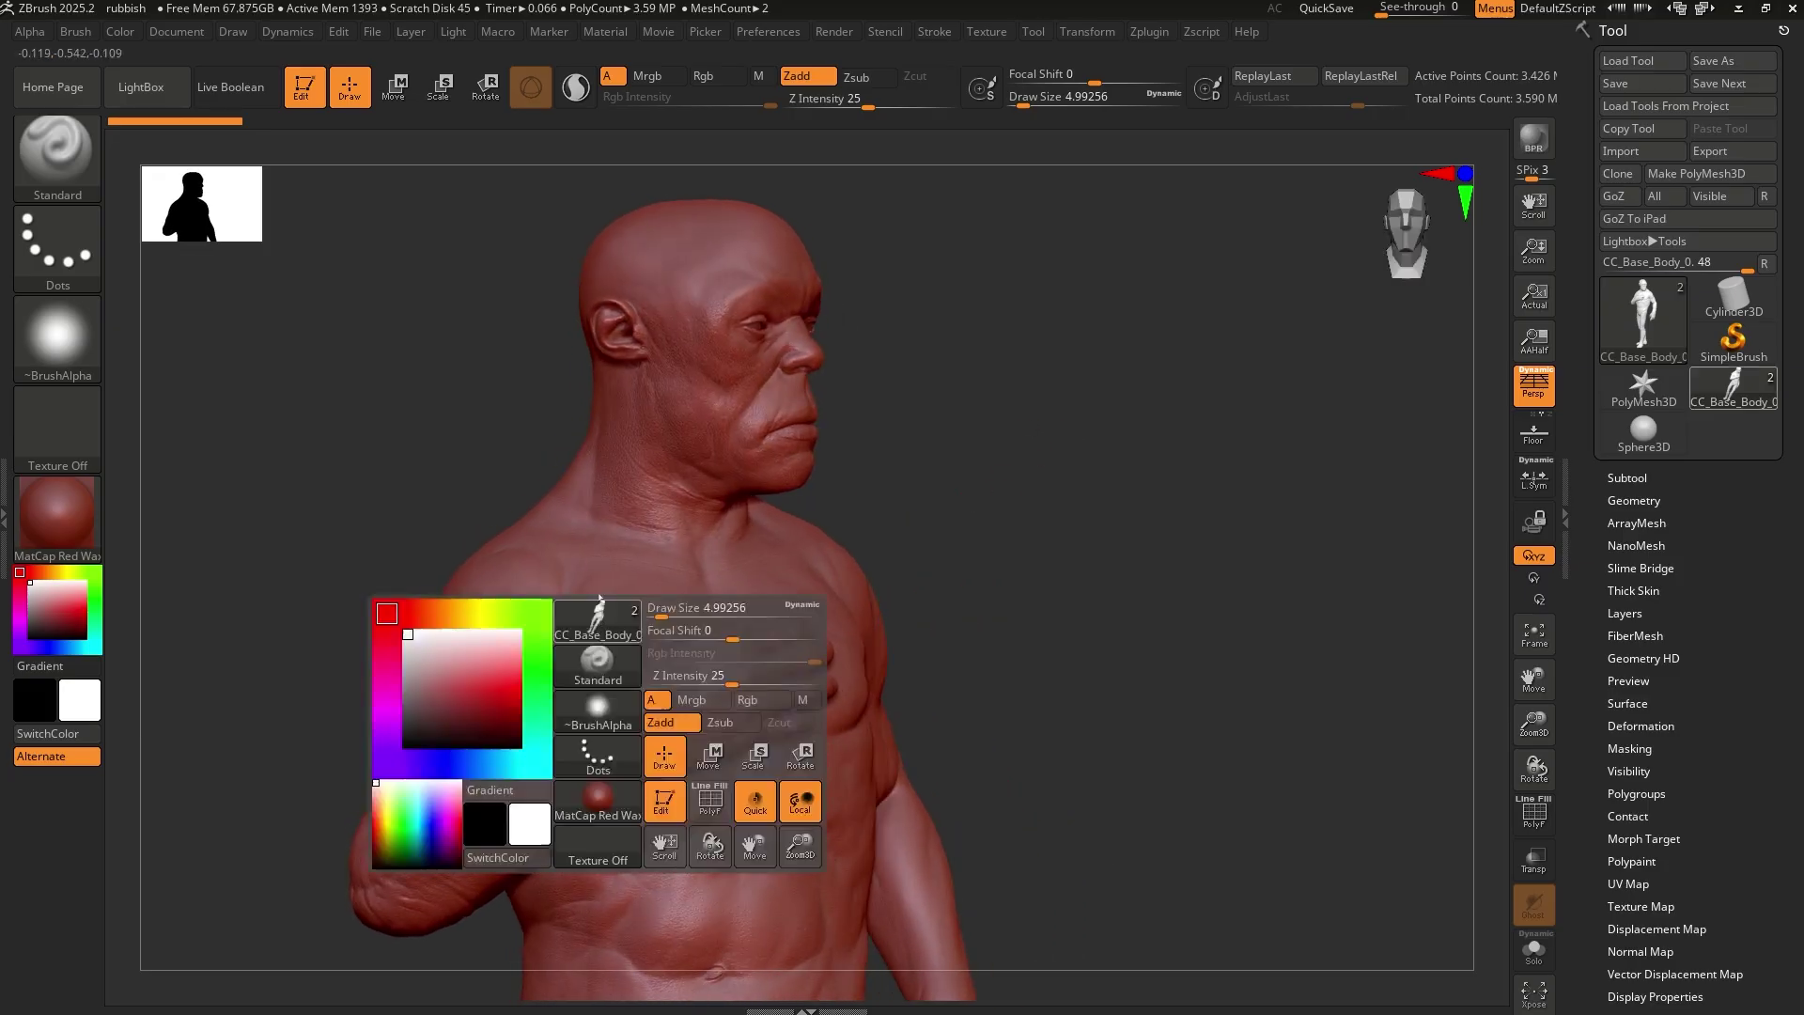
left_click_drag(1128, 507, 1118, 543)
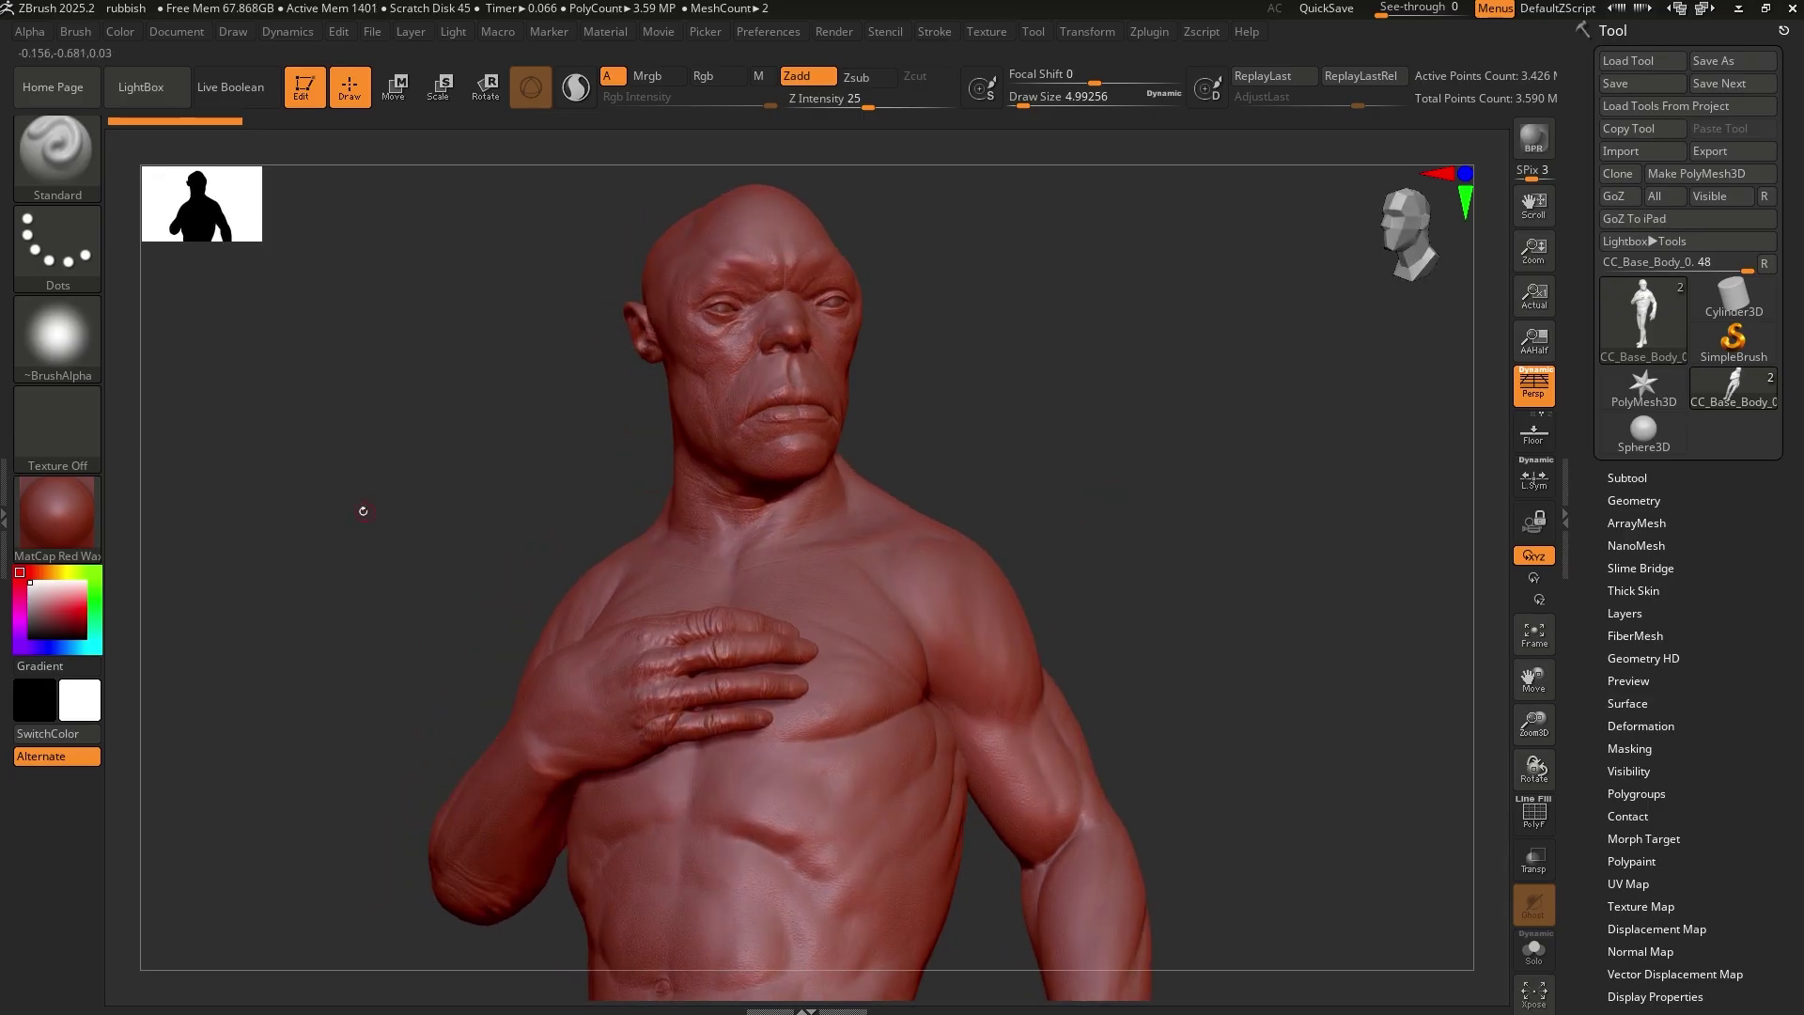
left_click_drag(1180, 483, 1076, 466)
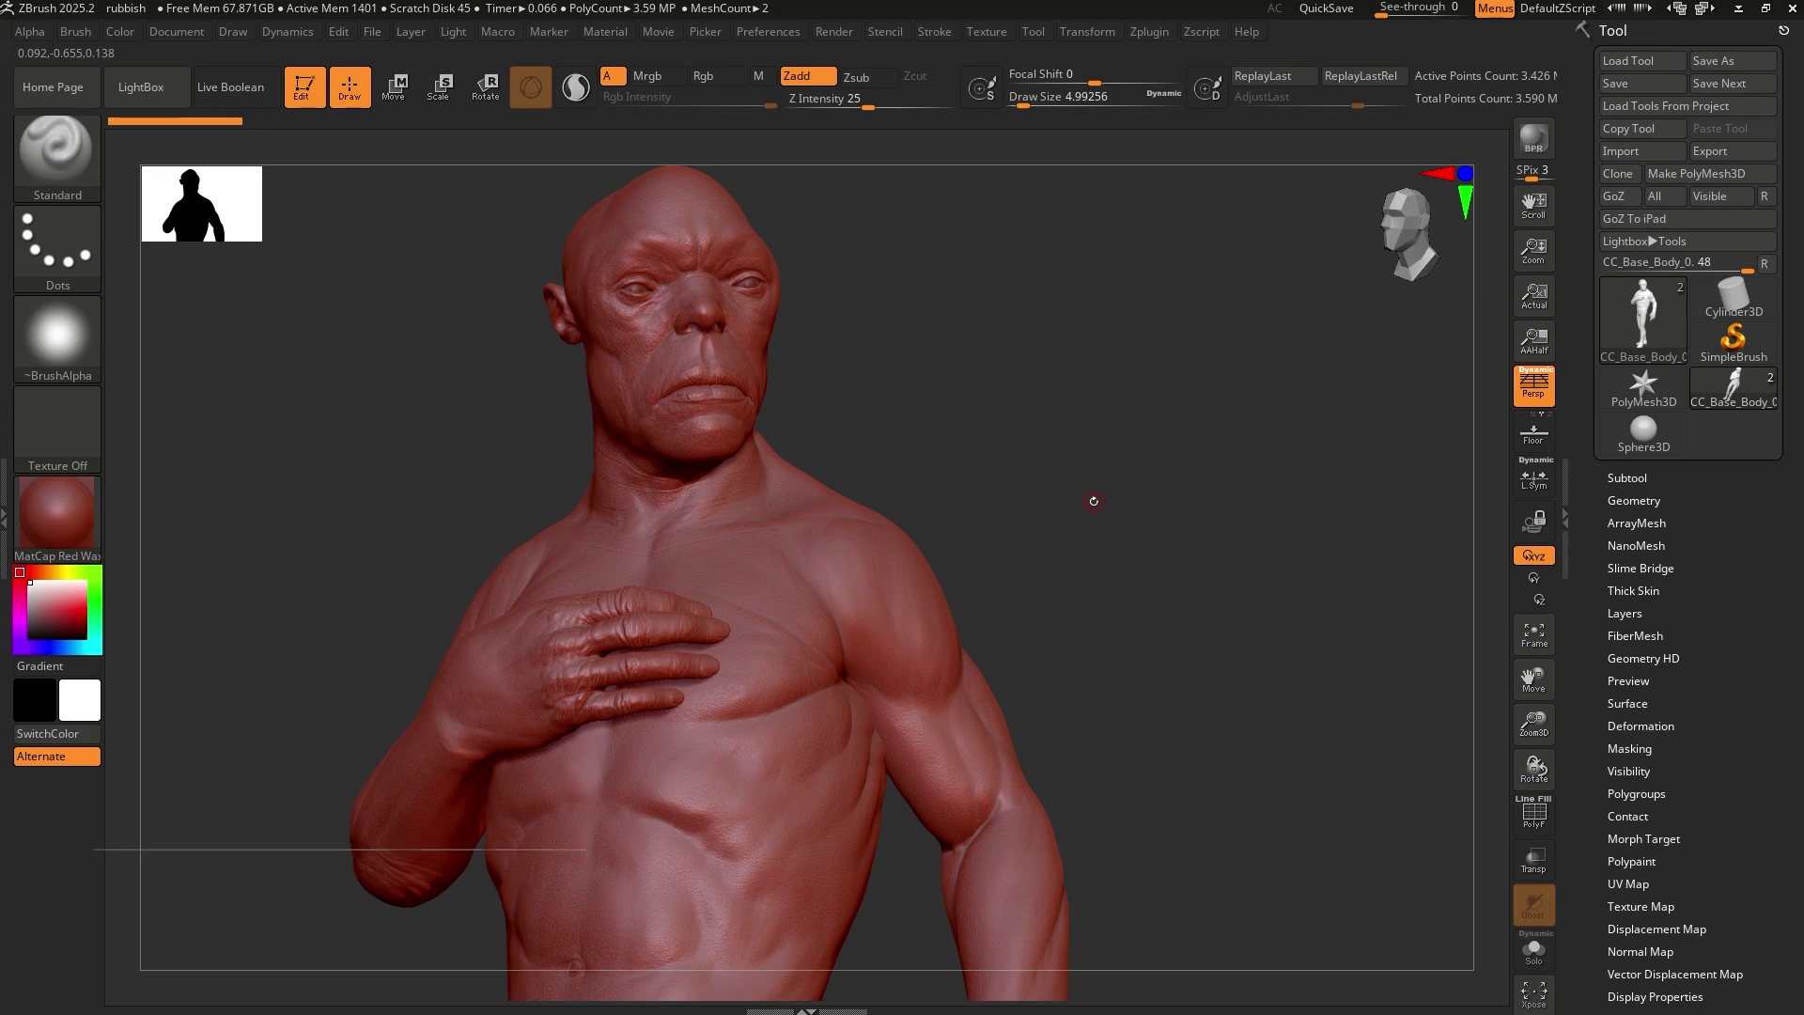
key("shift+s")
left_click_drag(973, 402, 1353, 389, "alt")
- Apply BasicMaterial to the live figure to compare it with the red wax snapshot
left_click(96, 515)
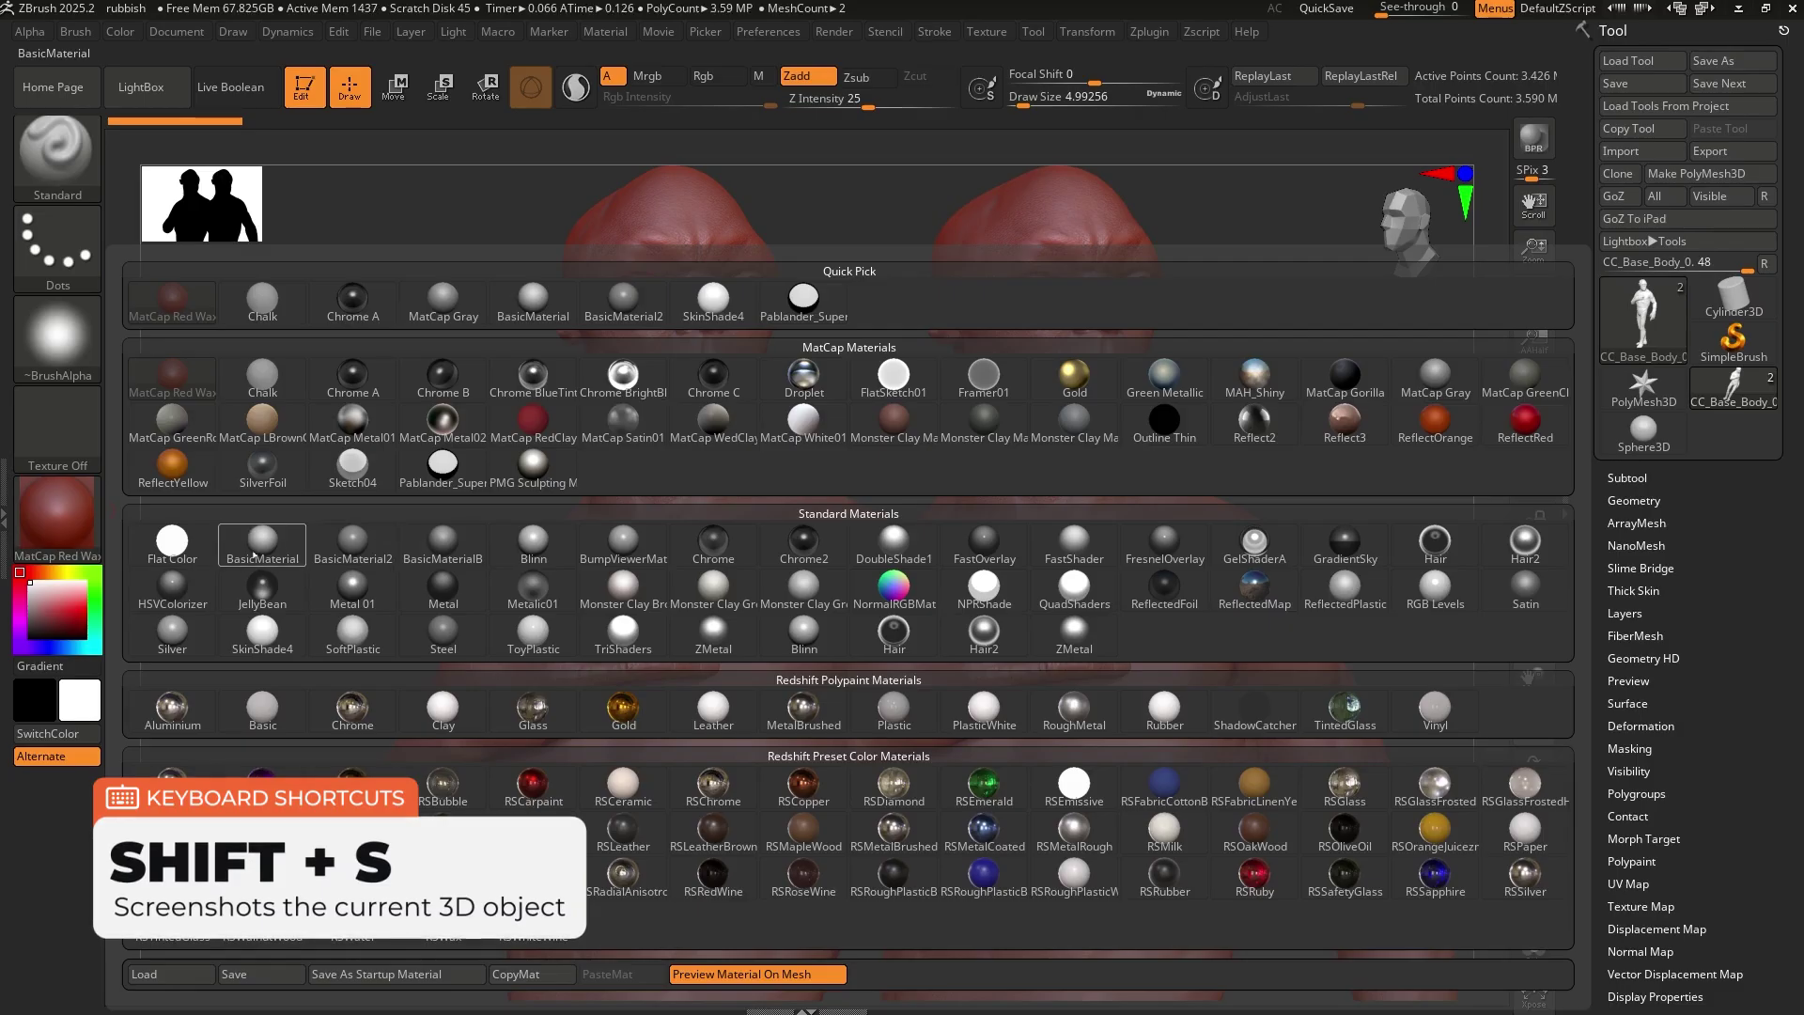
left_click(254, 535)
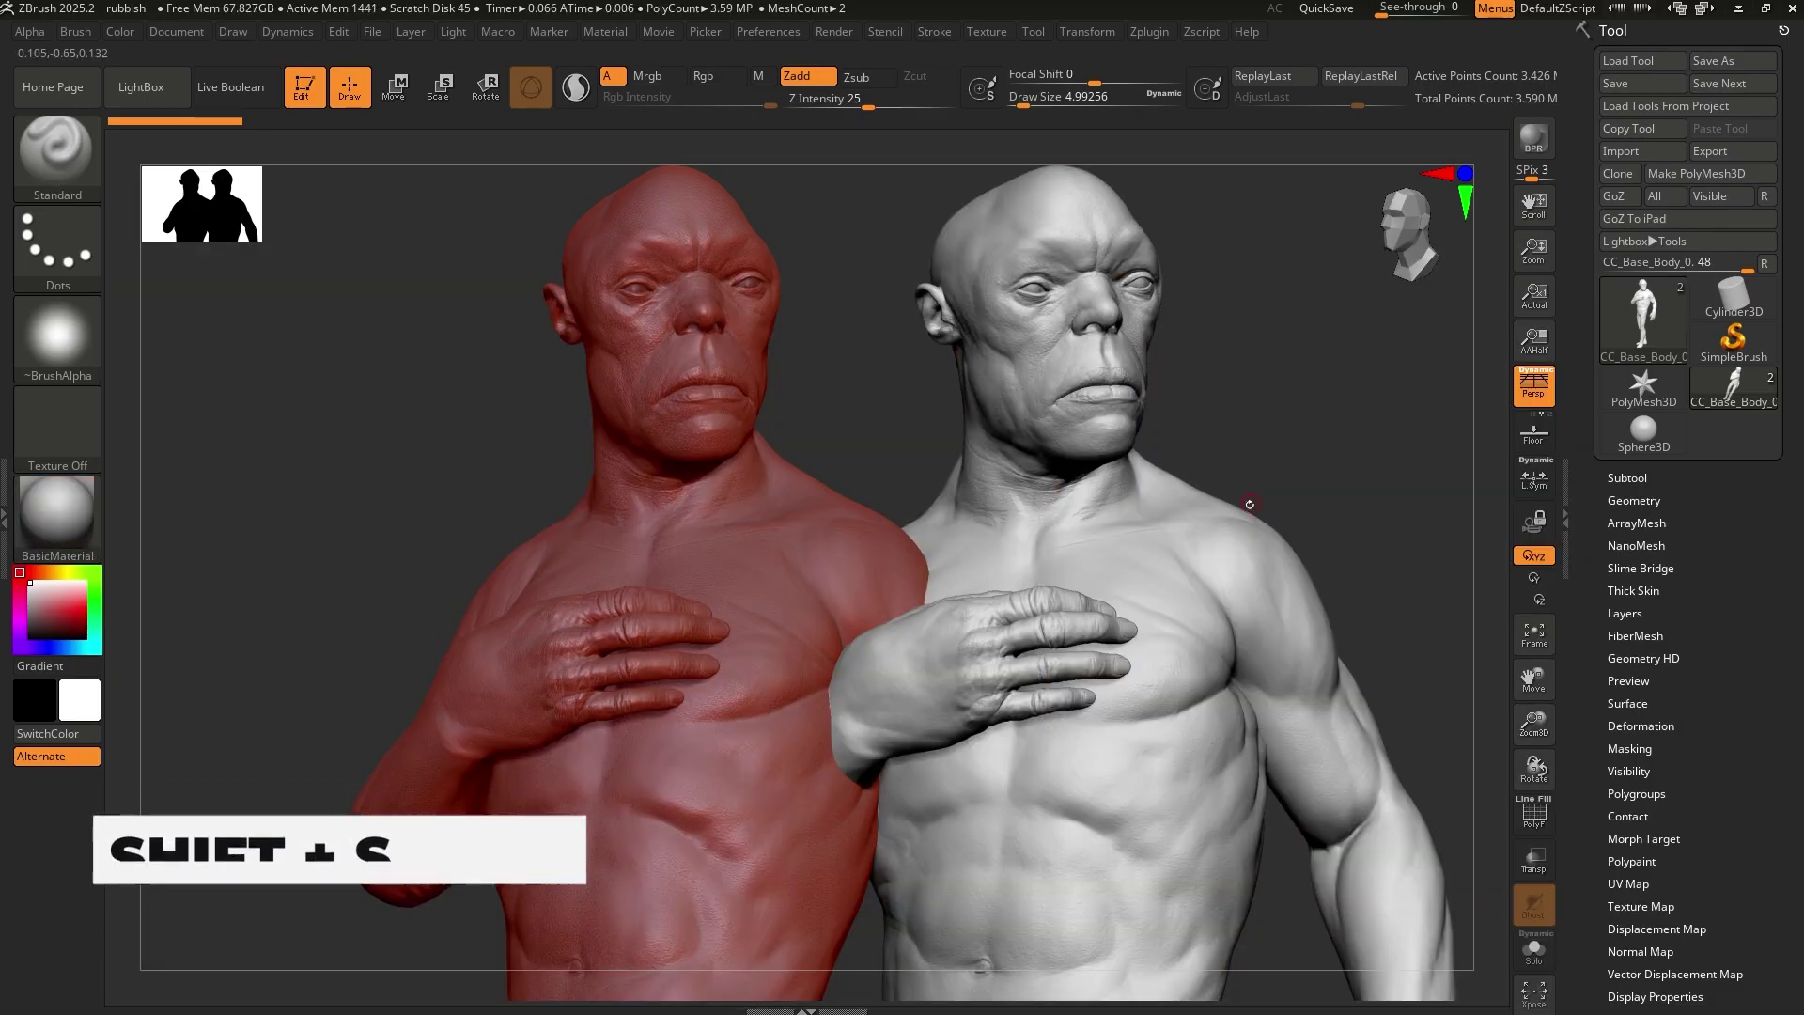
mouse_move(1146, 610)
right_mouse_down("alt")
mouse_move(1162, 572)
mouse_move(1175, 596)
right_mouse_up("alt")
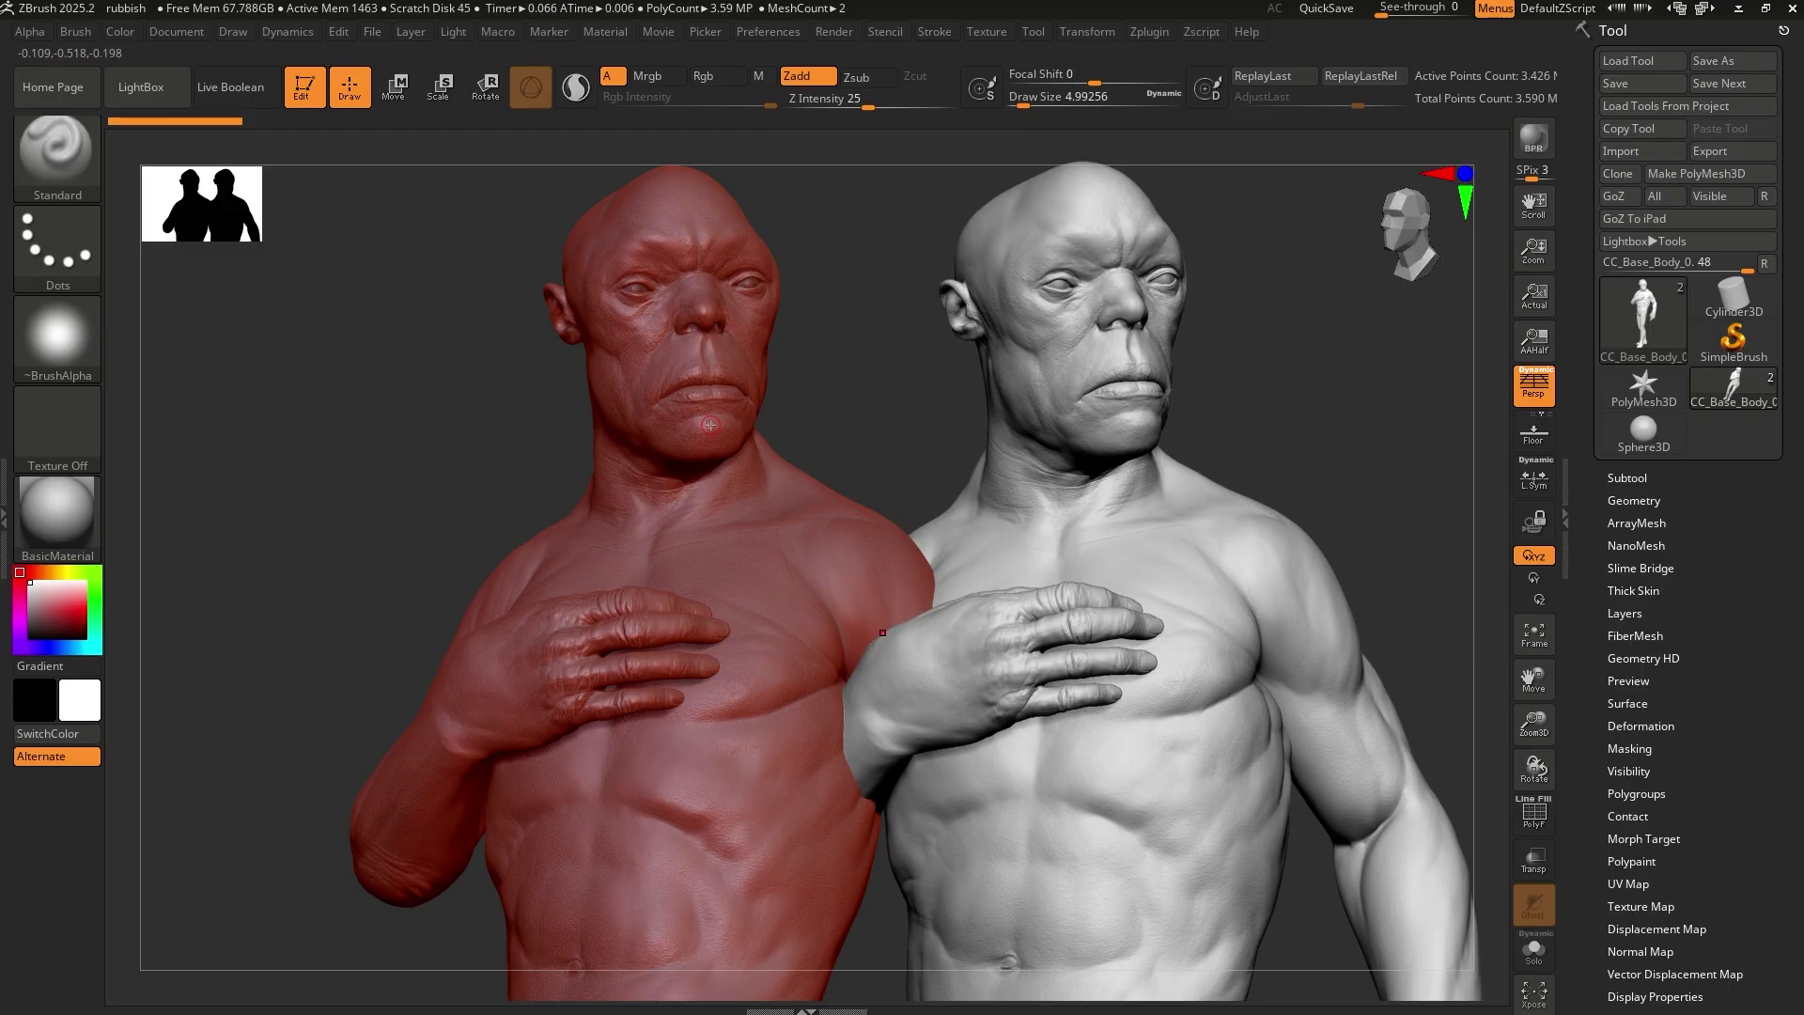
- Clear the red snapshot from the canvas and turn the remaining grey figure to check its shading
key("ctrl")
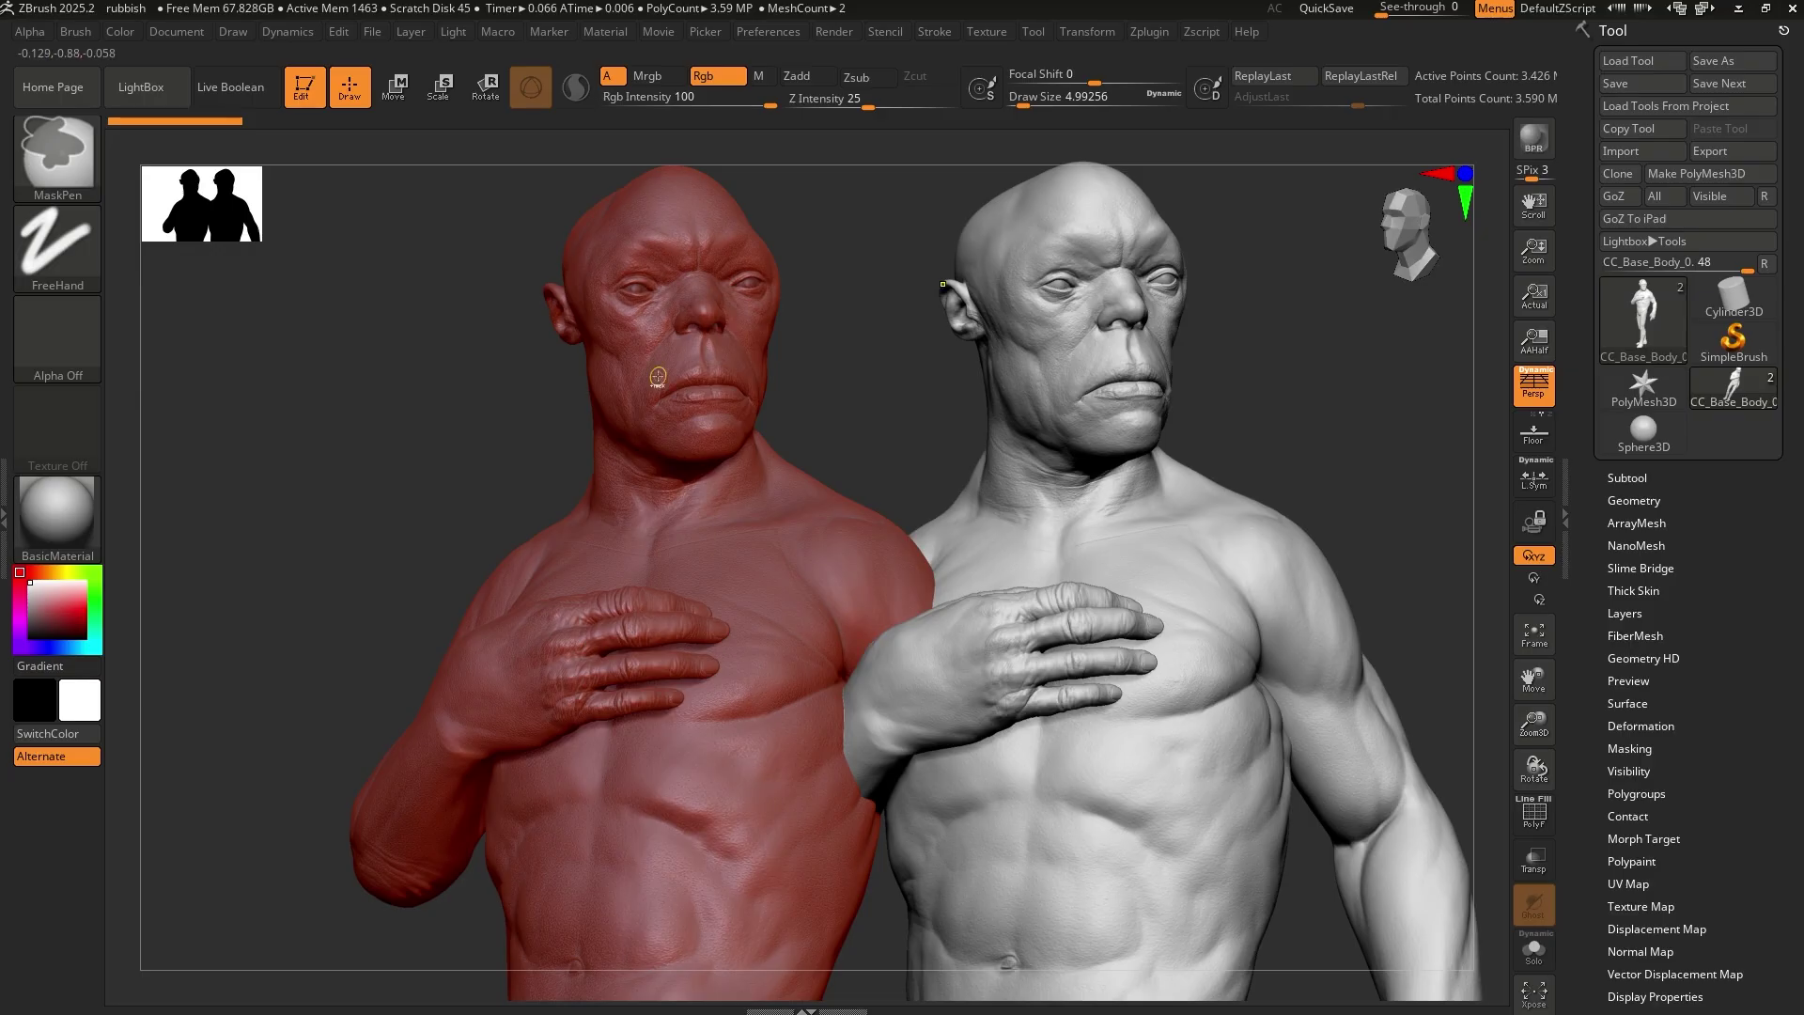
key("ctrl+n")
mouse_move(827, 465)
left_mouse_down("alt")
mouse_move(499, 484)
mouse_move(685, 279)
left_mouse_up("alt")
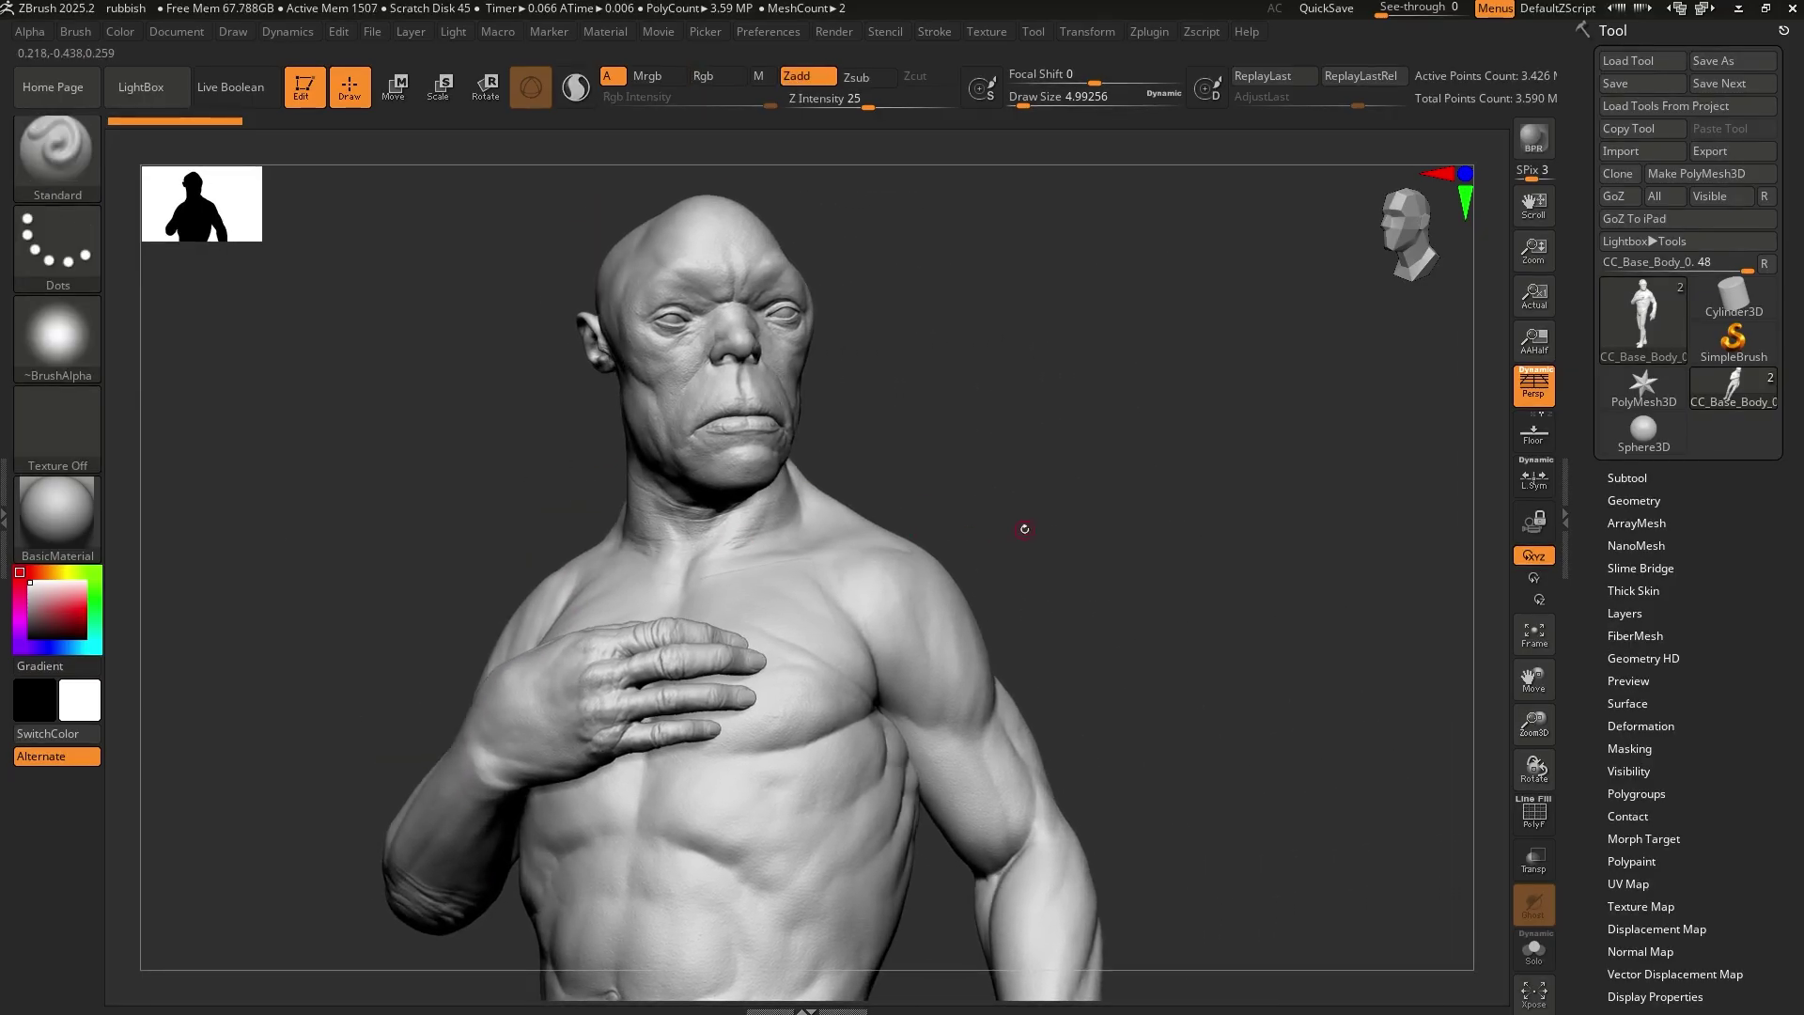
right_click_drag(993, 406, 1003, 403)
right_click(997, 403)
right_click_drag(916, 340, 1031, 314)
left_click_drag(845, 418, 167, 514)
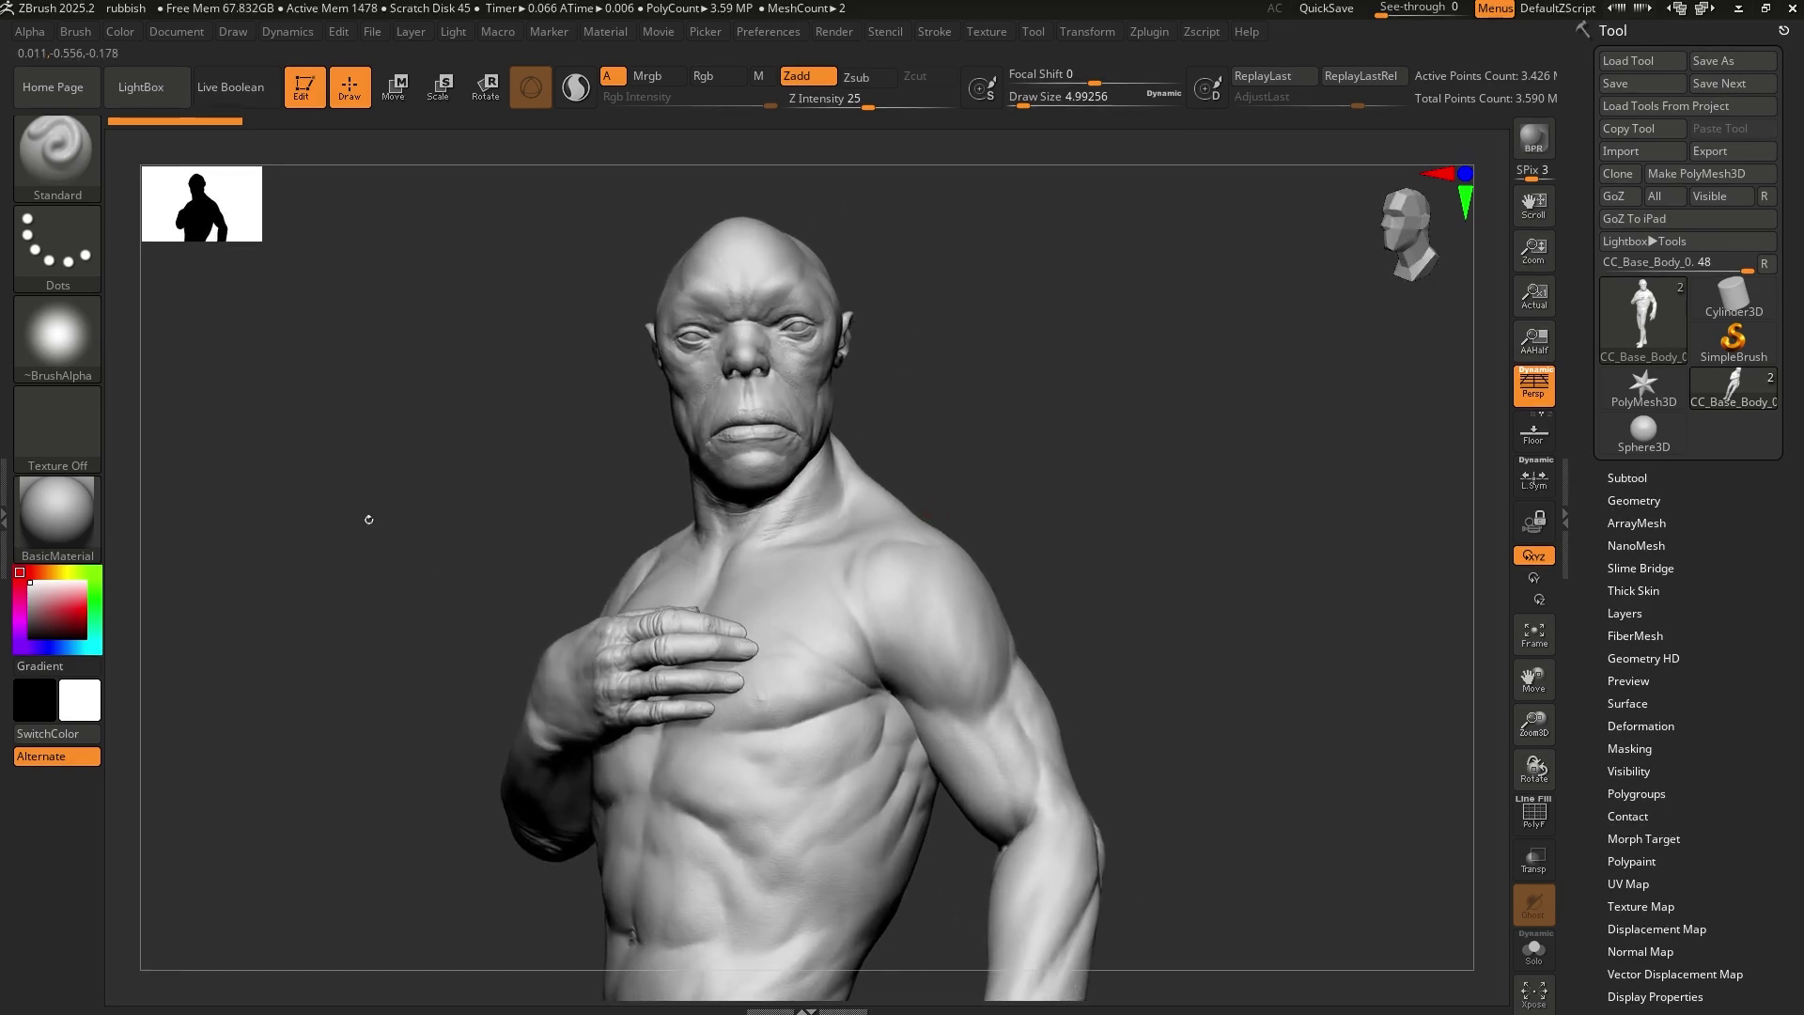
- Try BasicMaterial2 on the figure and check its shinier highlights from different angles
left_click(56, 512)
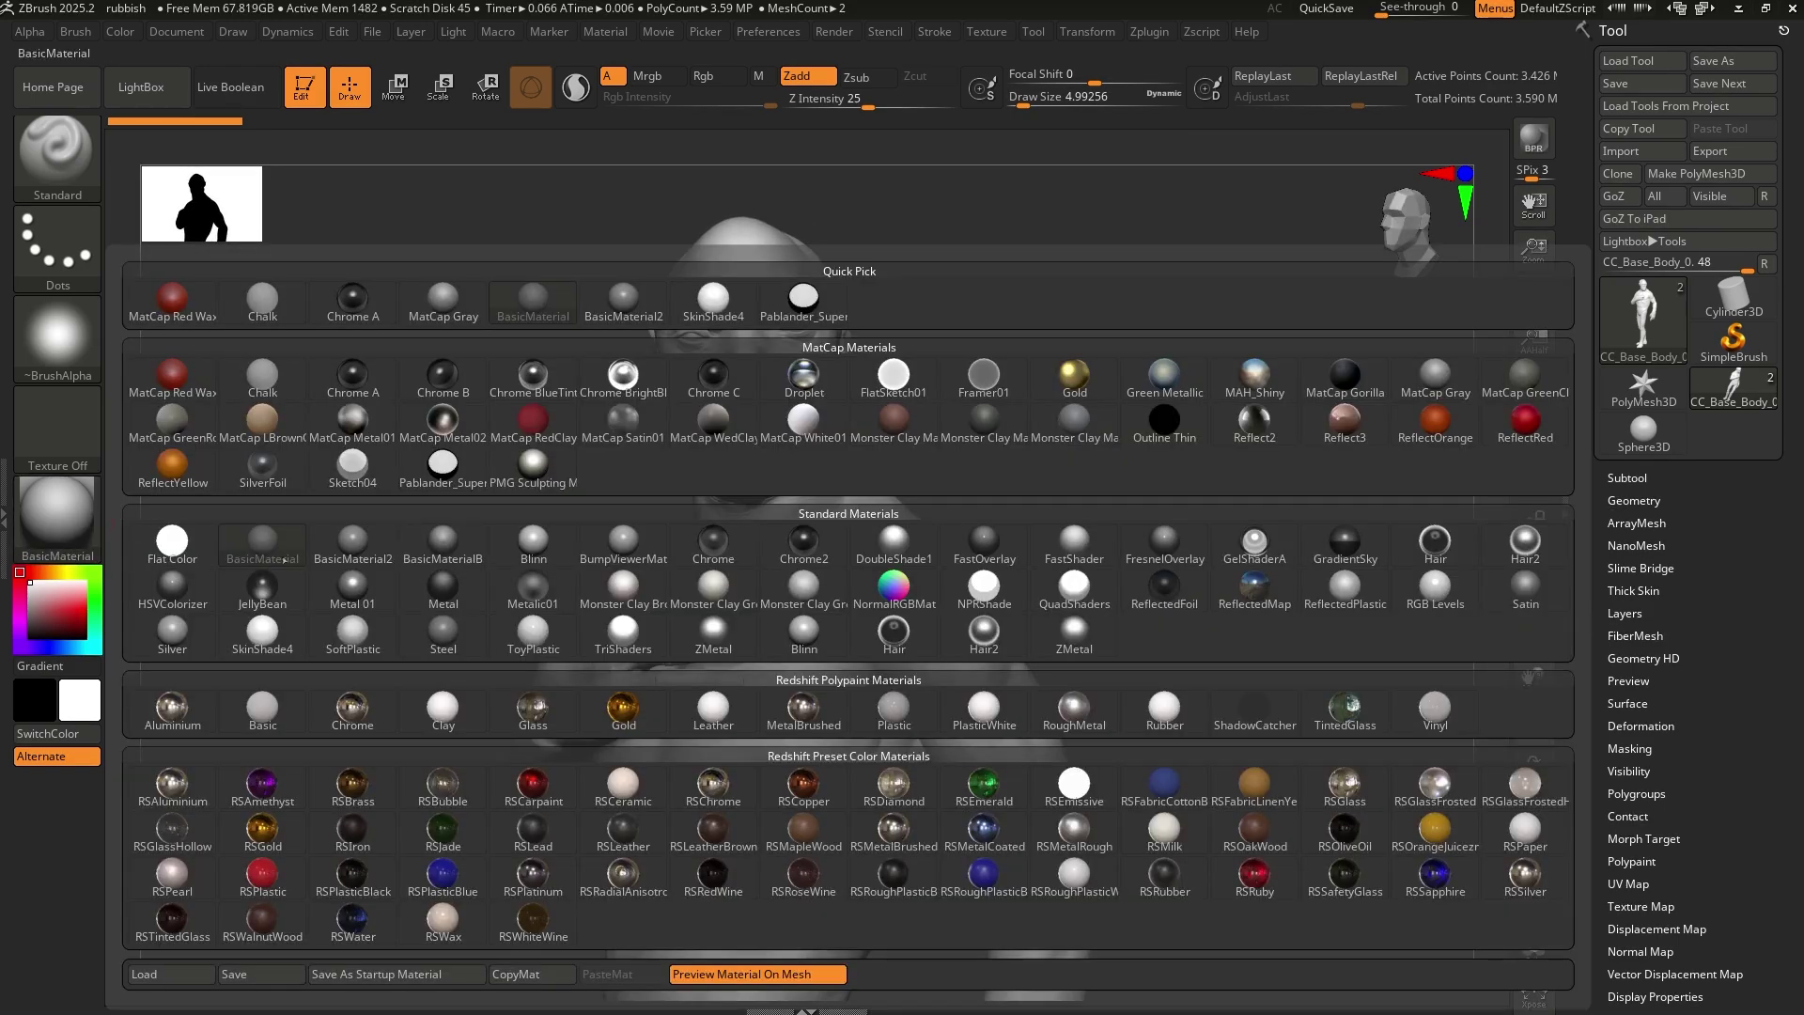
mouse_move(319, 546)
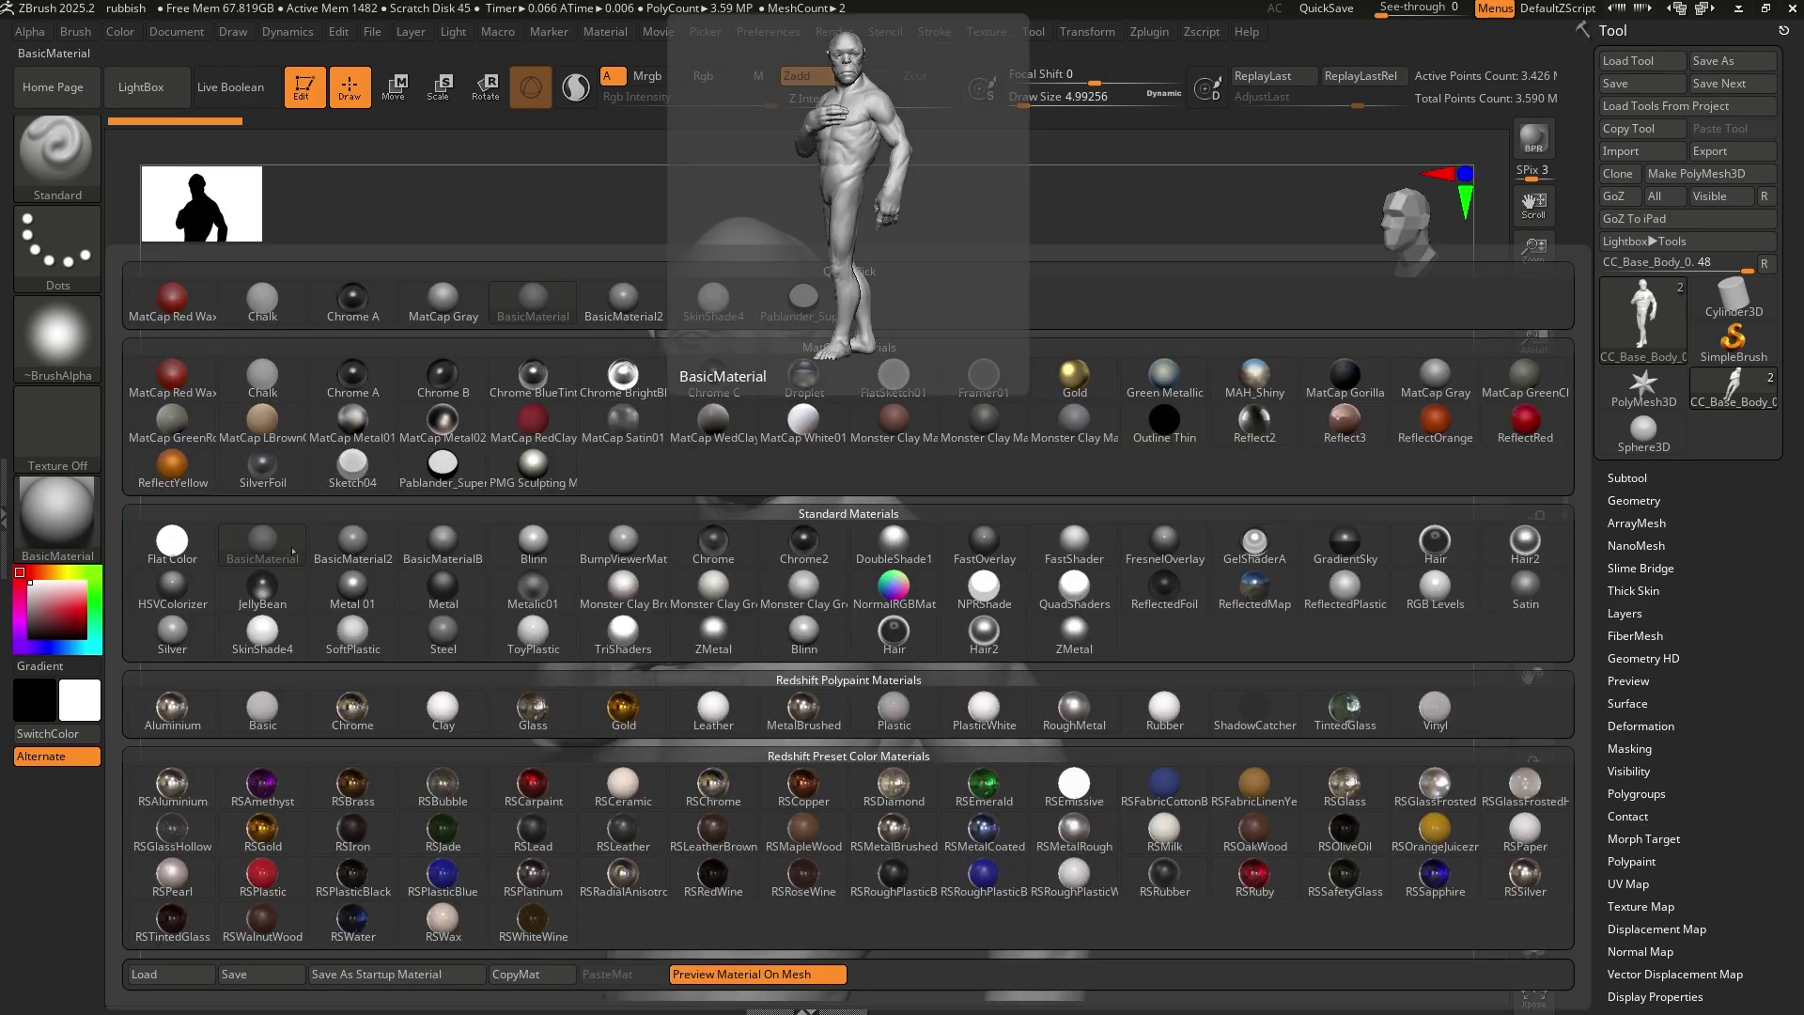
left_click(347, 550)
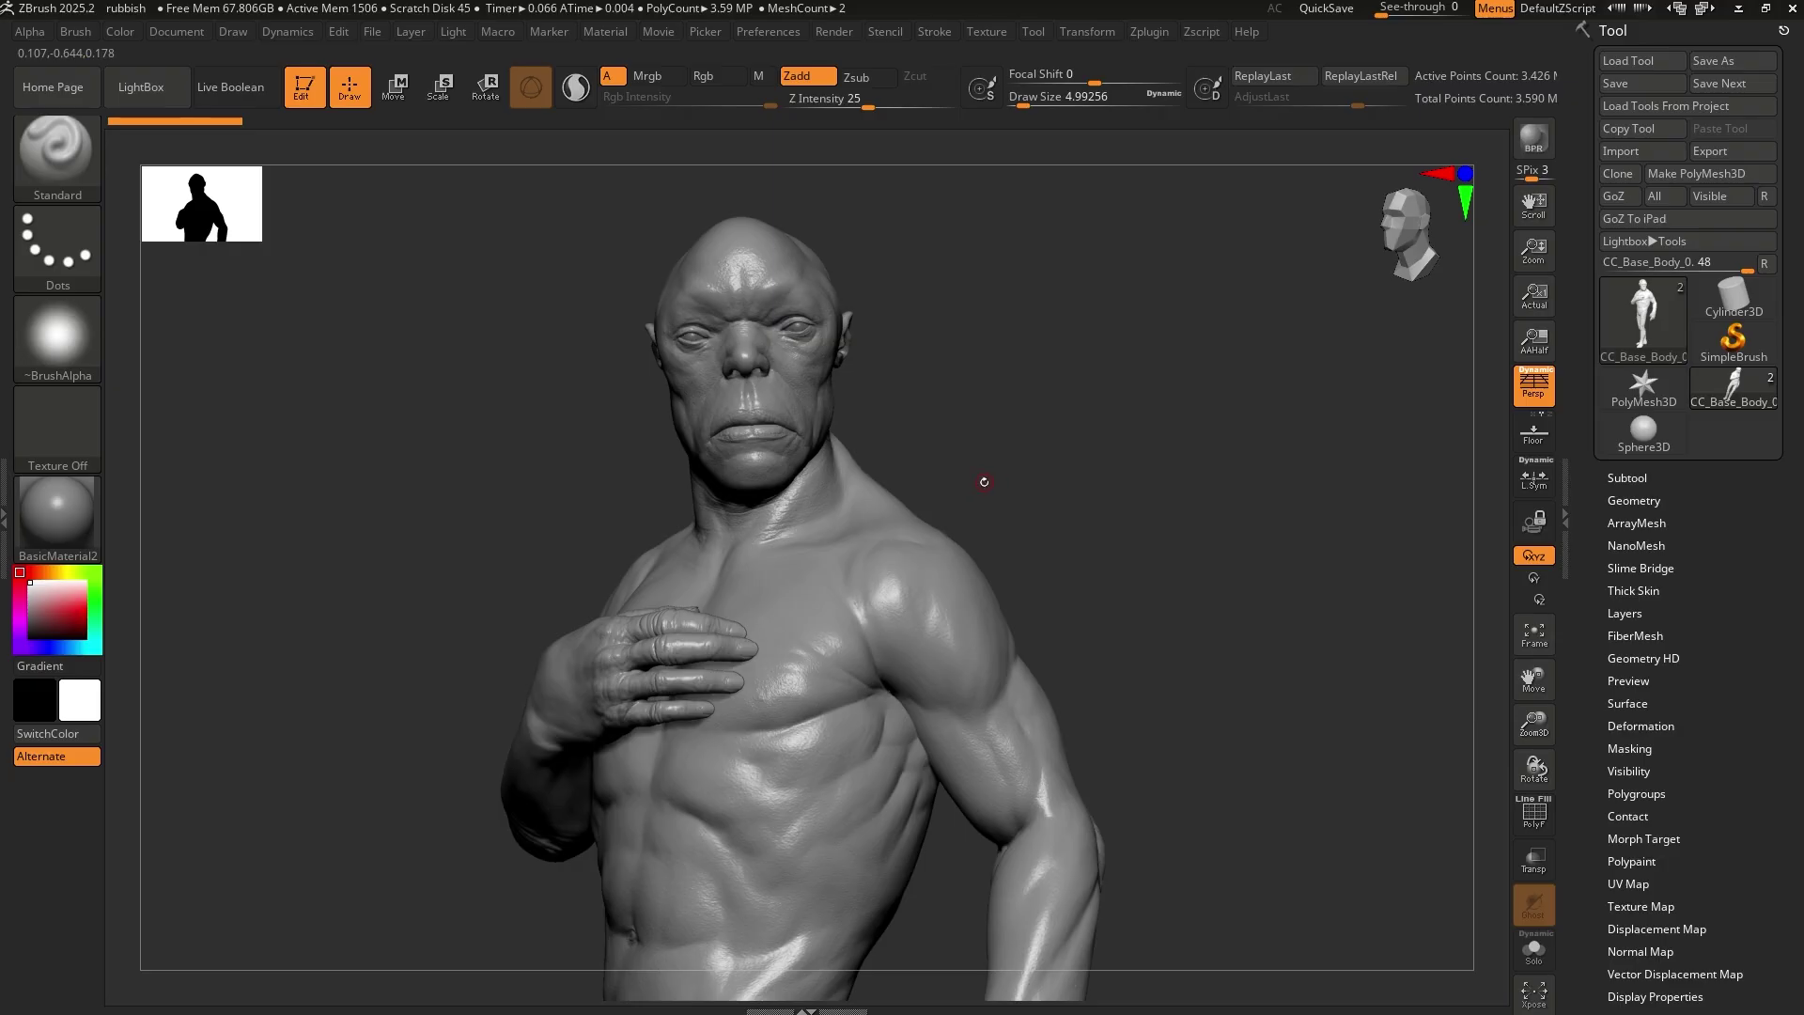
right_click_drag(754, 319, 380, 543)
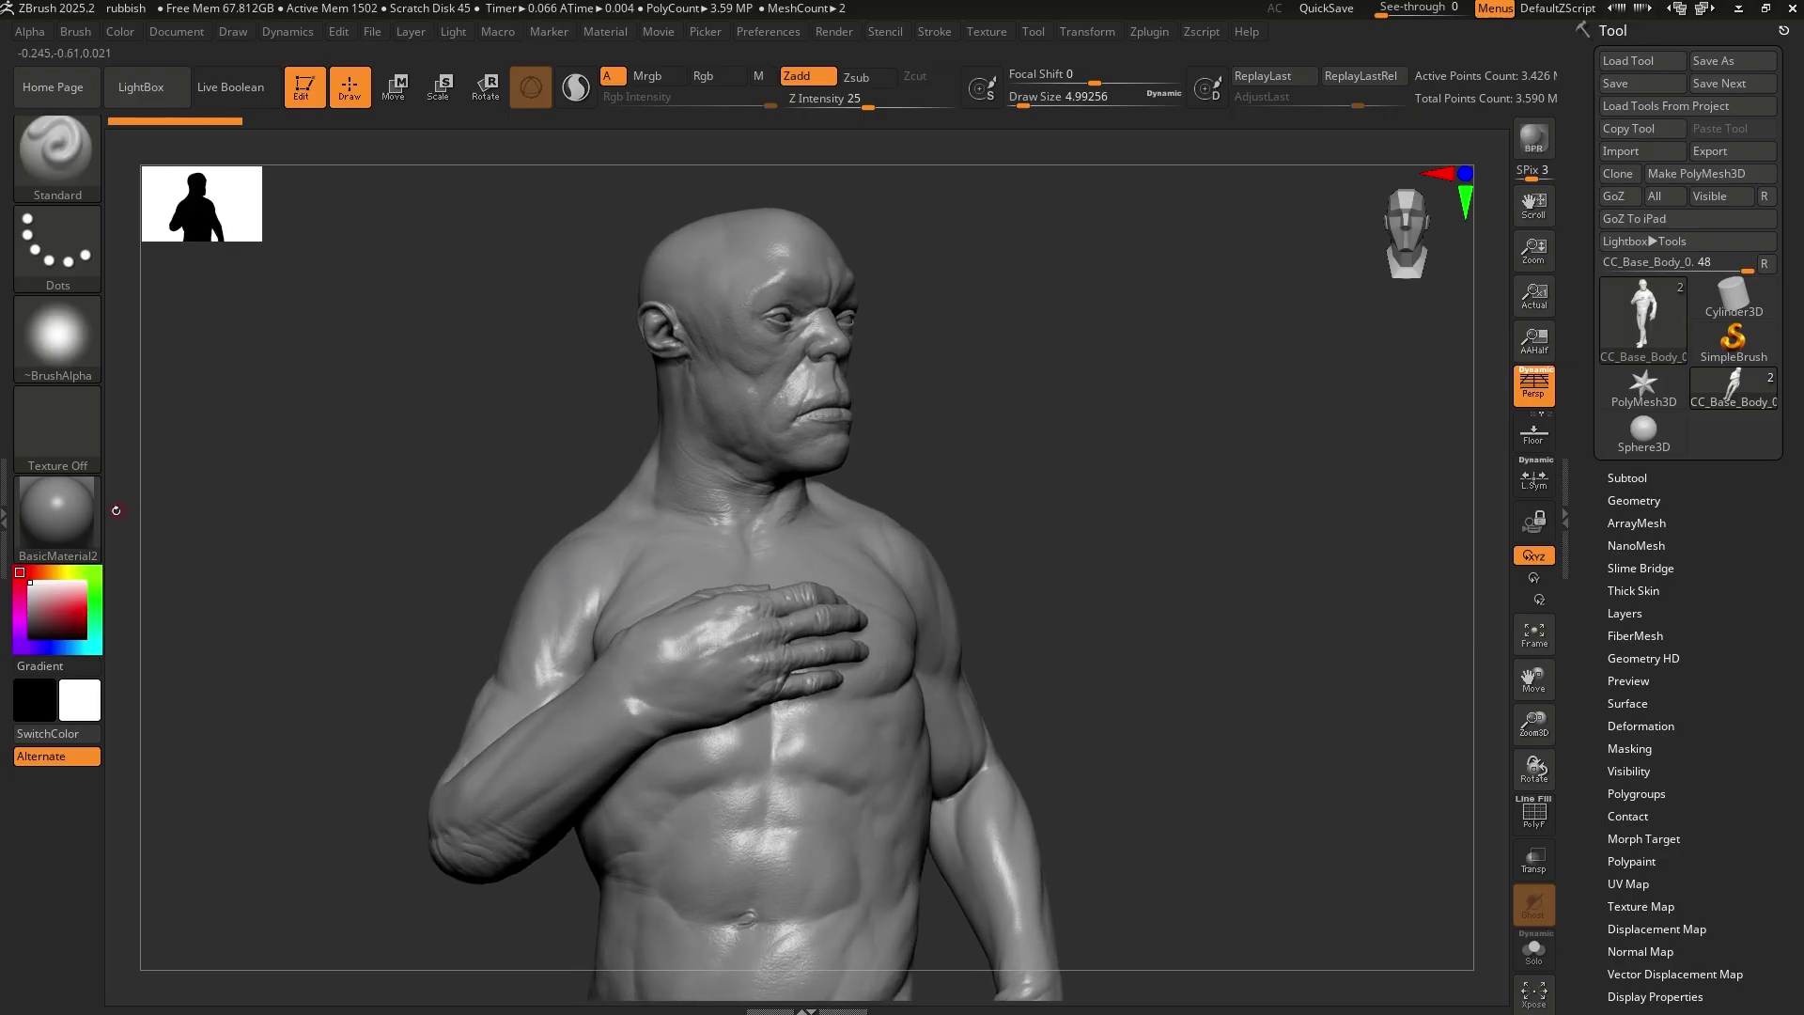
- Try the MatCap Gray material on the figure and rotate it to check the shading
left_click(51, 519)
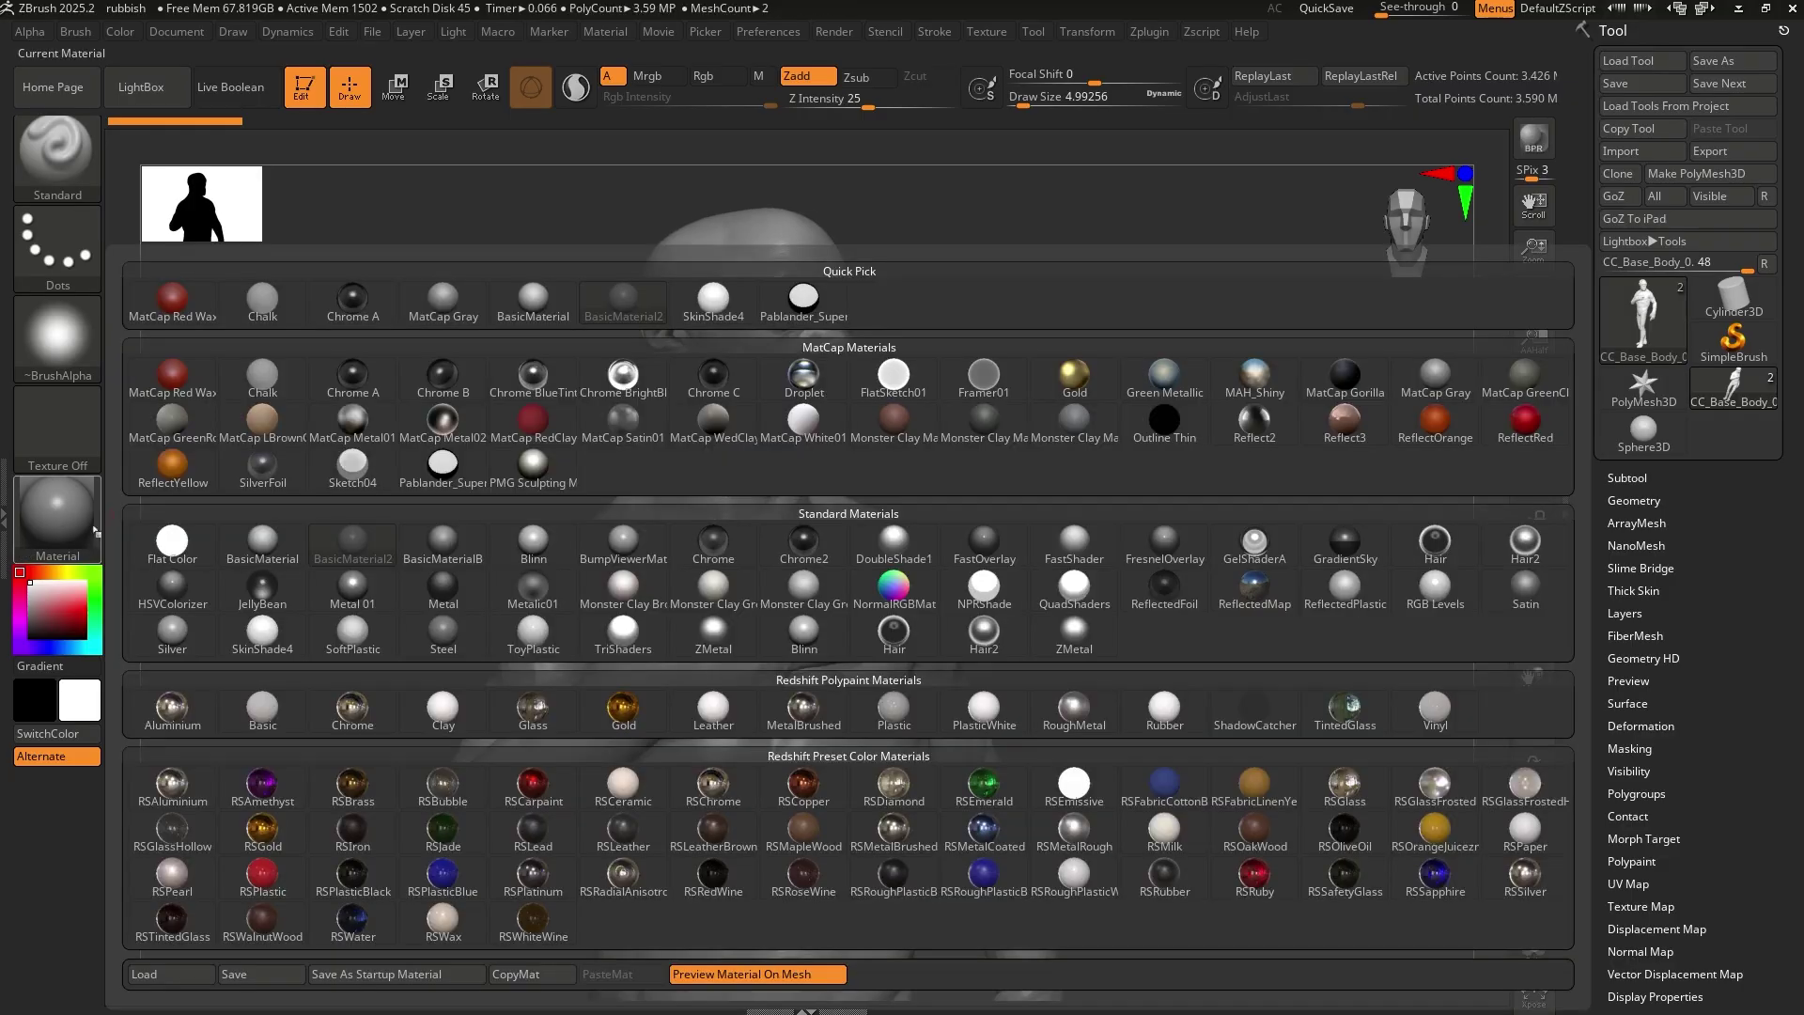
left_click(1435, 376)
right_click_drag(1087, 523, 632, 404)
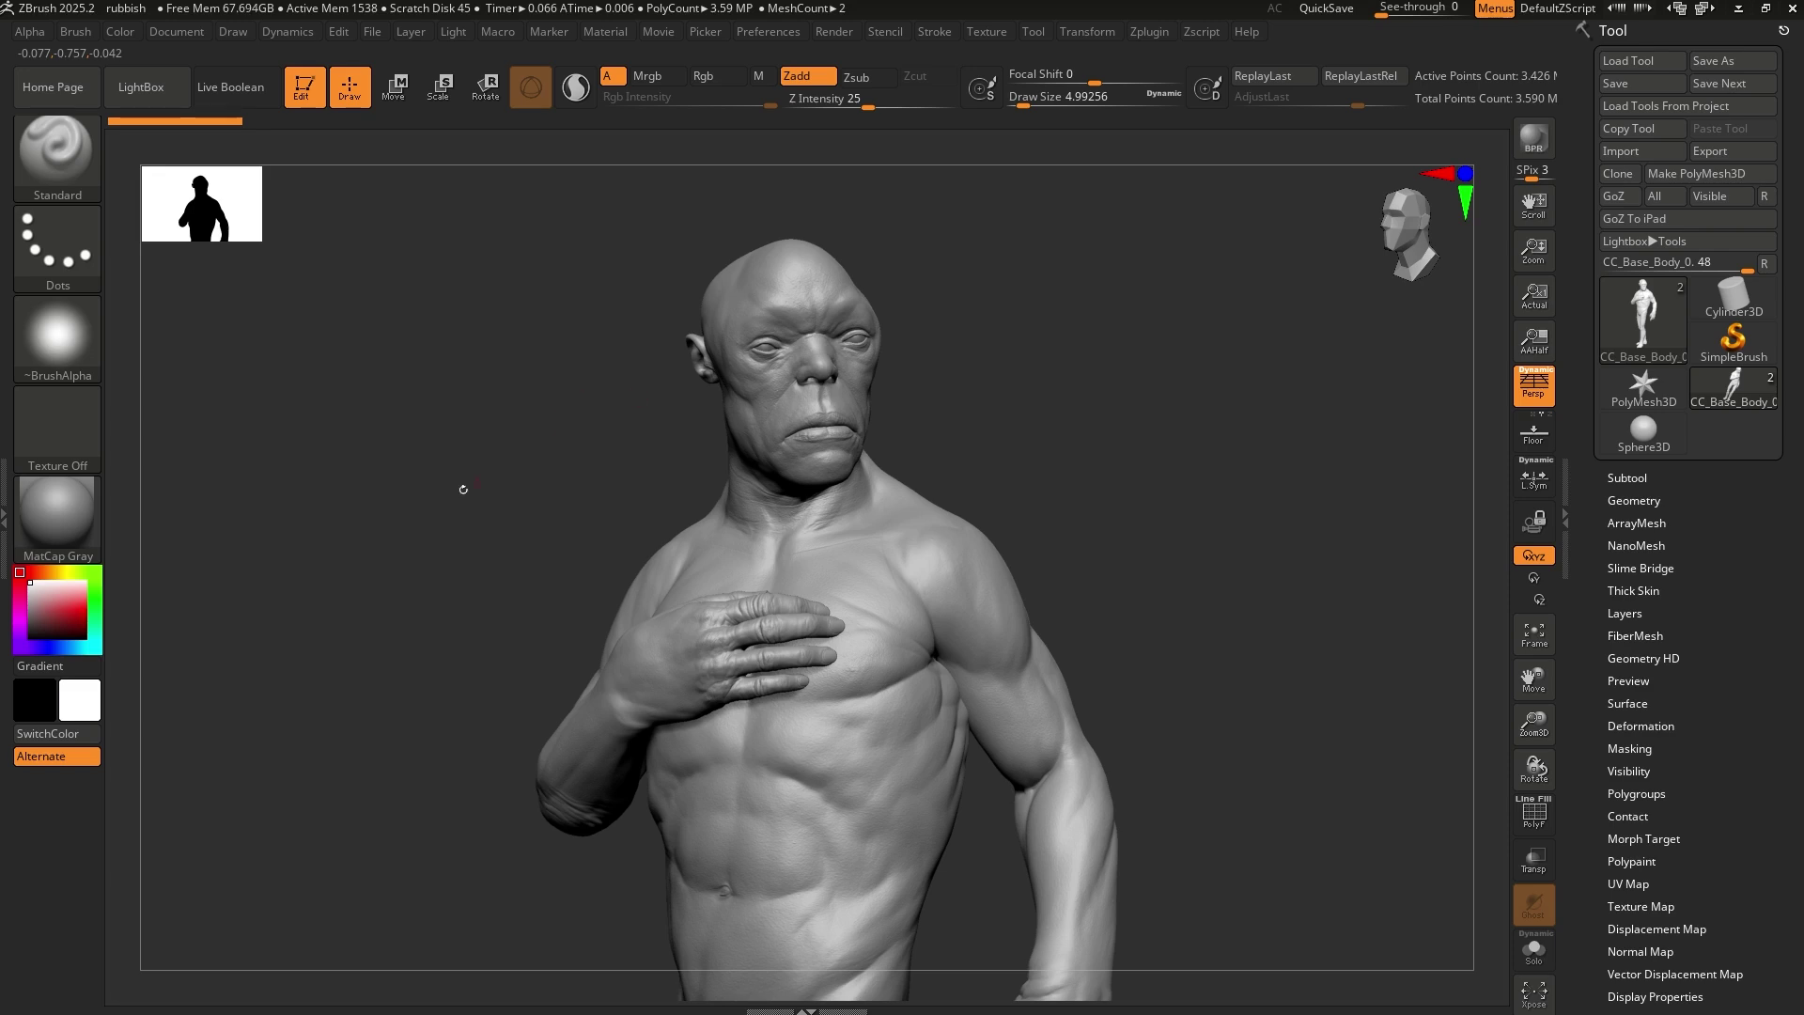
- Try the dark green Monster Clay MatCap on the figure and check it from another angle
left_click(57, 512)
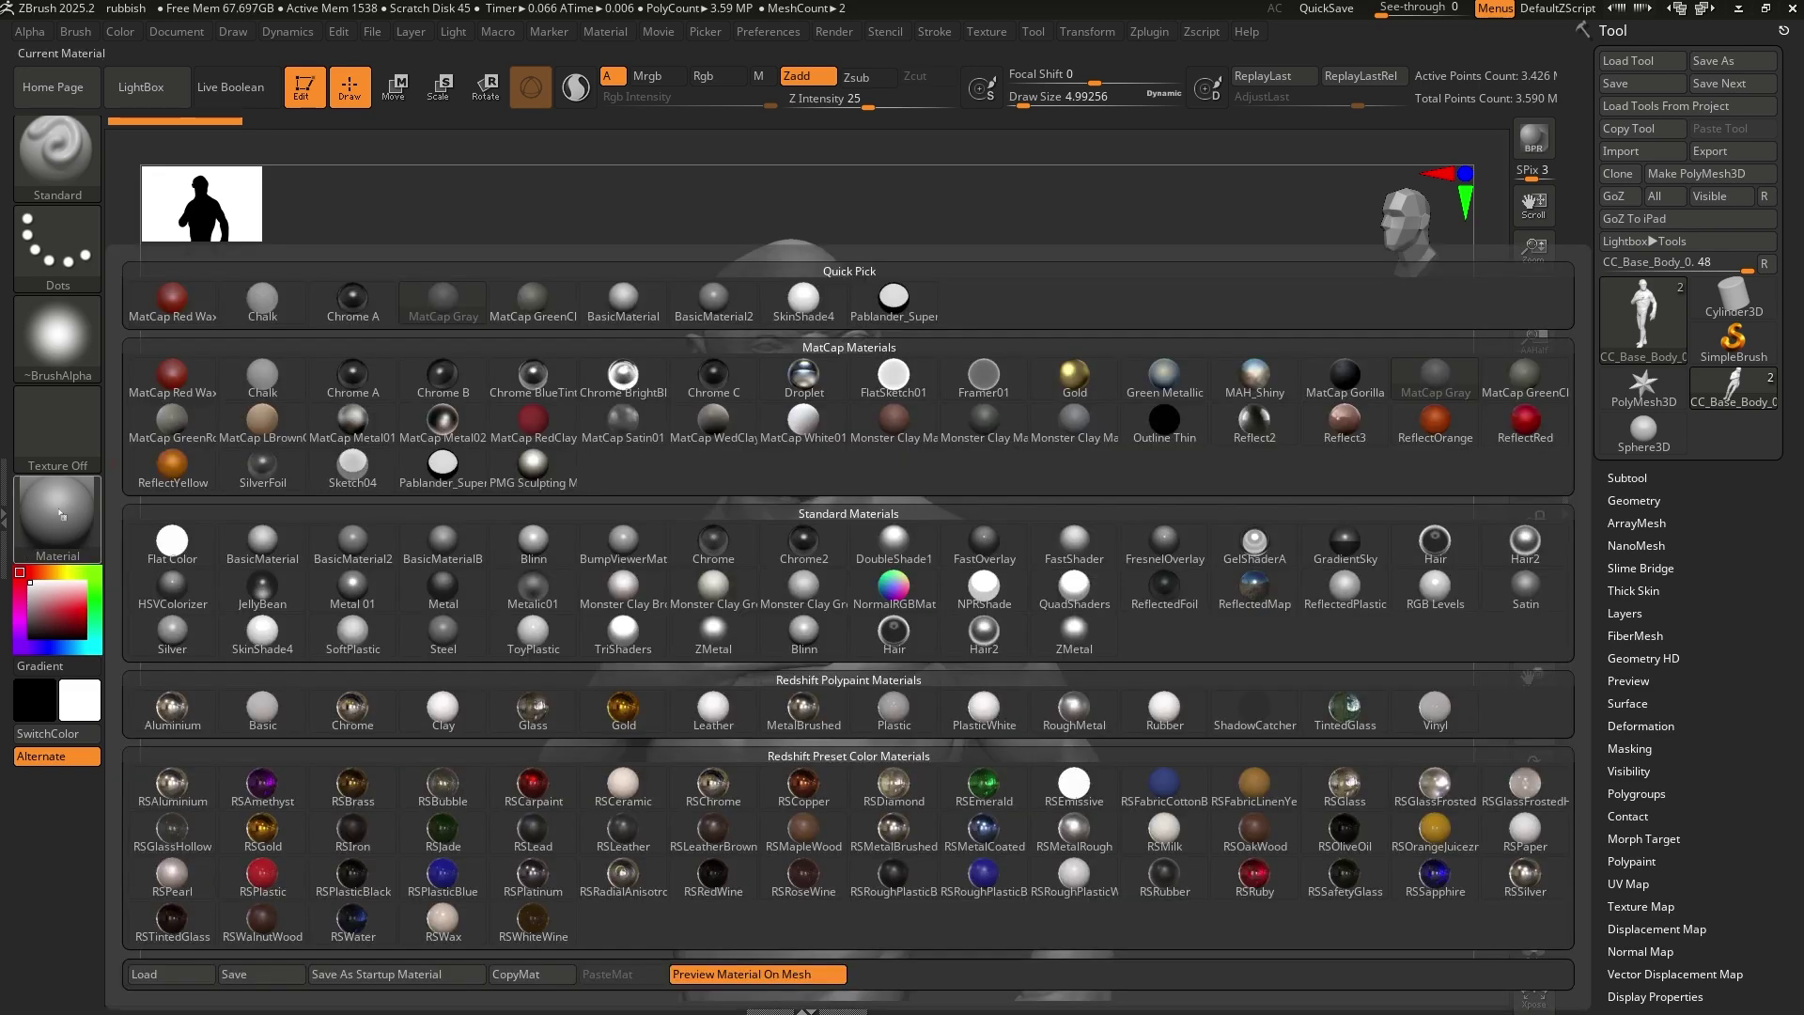
mouse_move(976, 439)
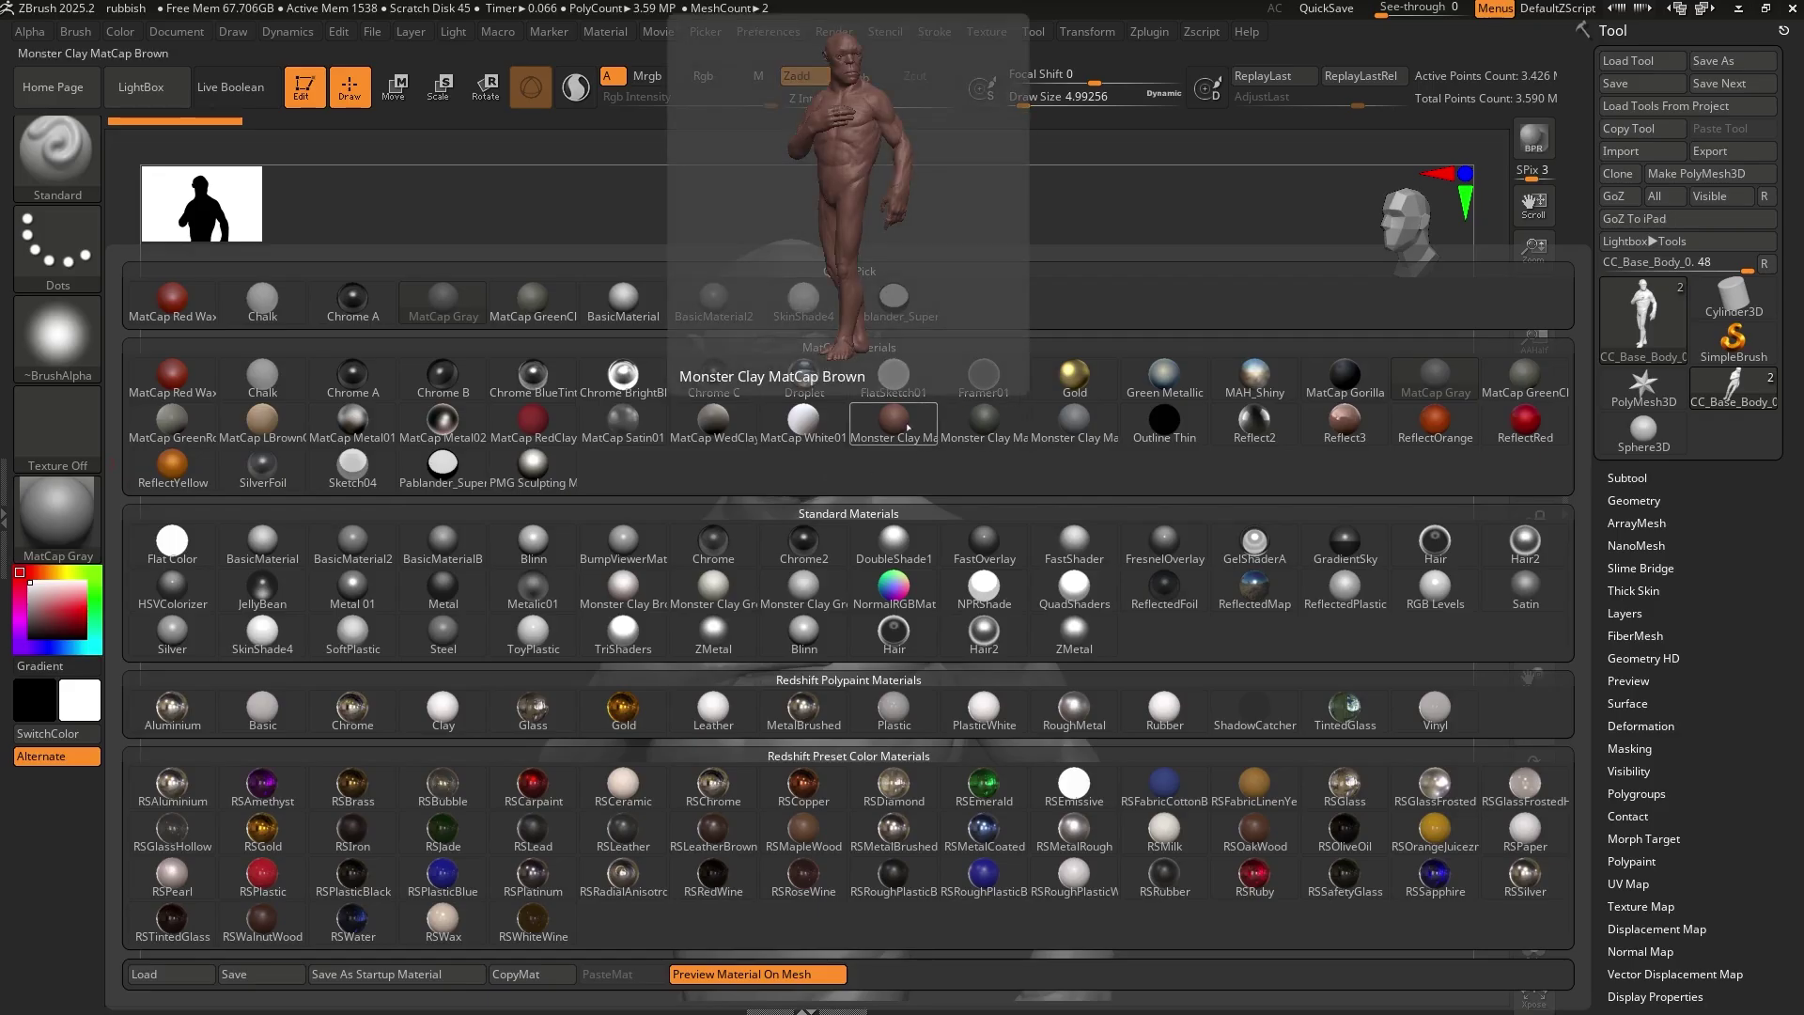
left_click(982, 425)
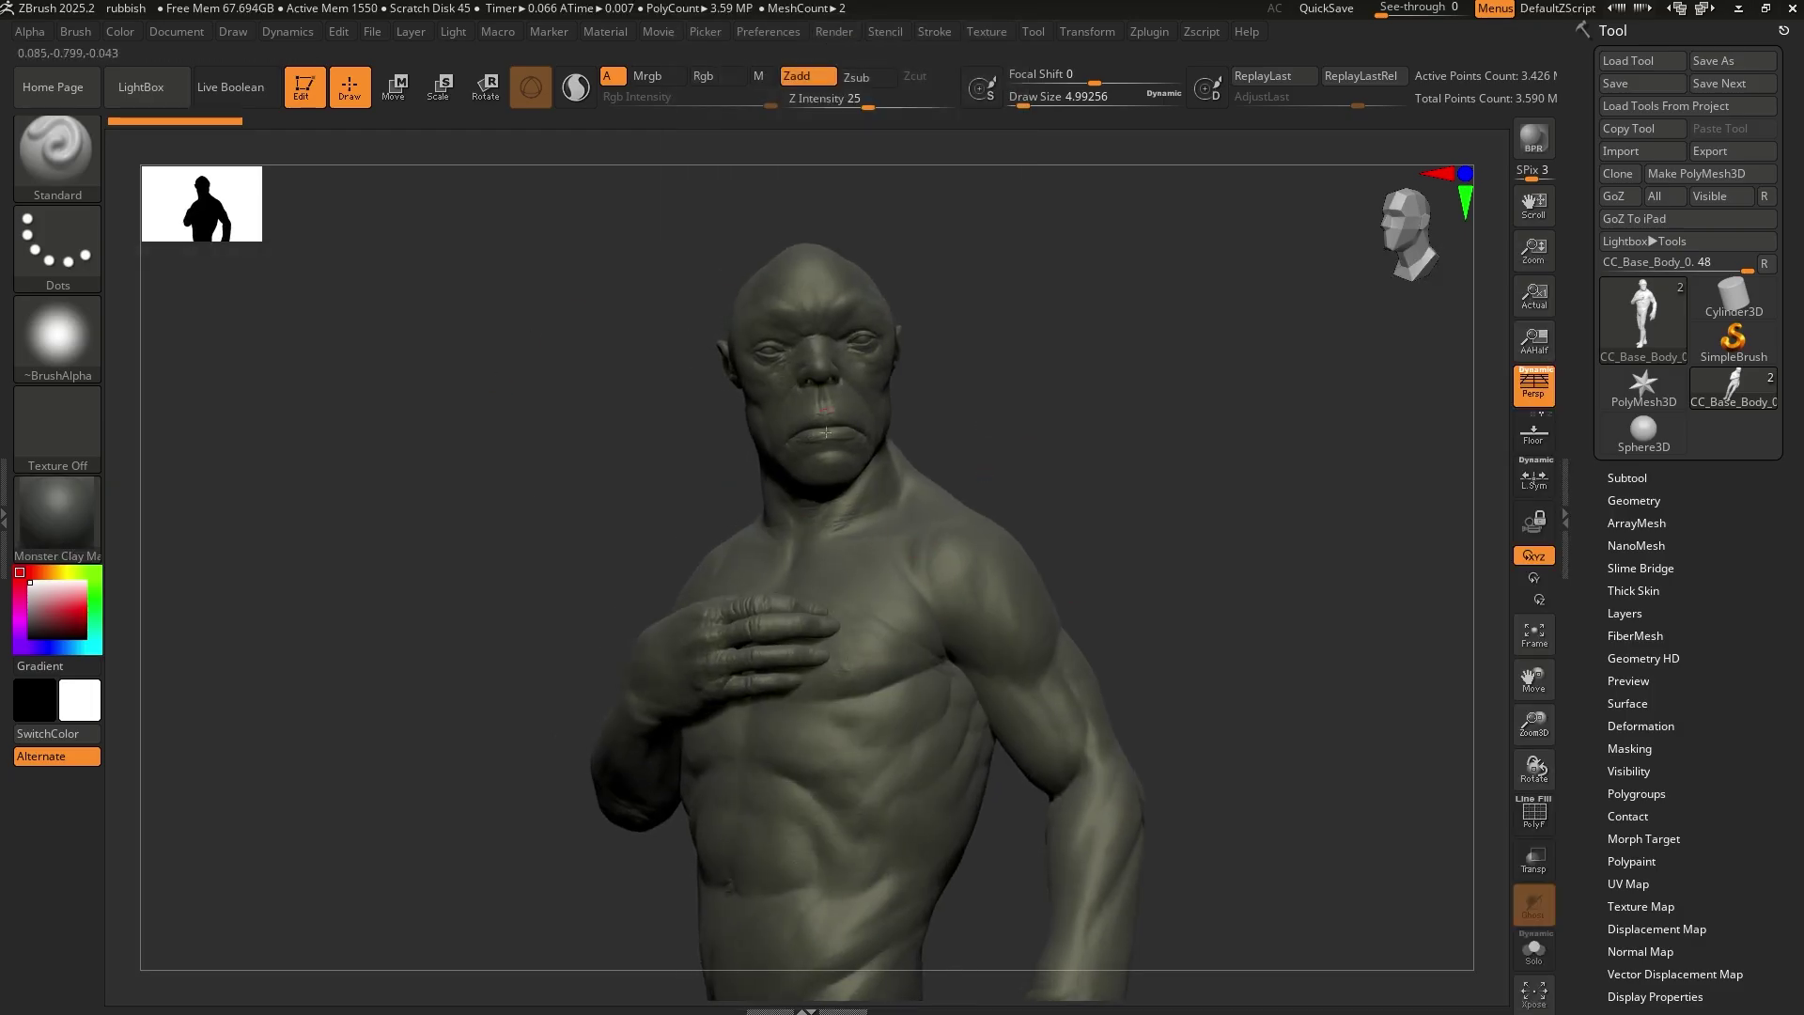
mouse_move(977, 431)
left_mouse_down()
mouse_move(1002, 430)
mouse_move(902, 470)
left_mouse_up()
- Try the Monster Clay MatCap Brown material on the figure and rotate it to check the shading
left_click(57, 517)
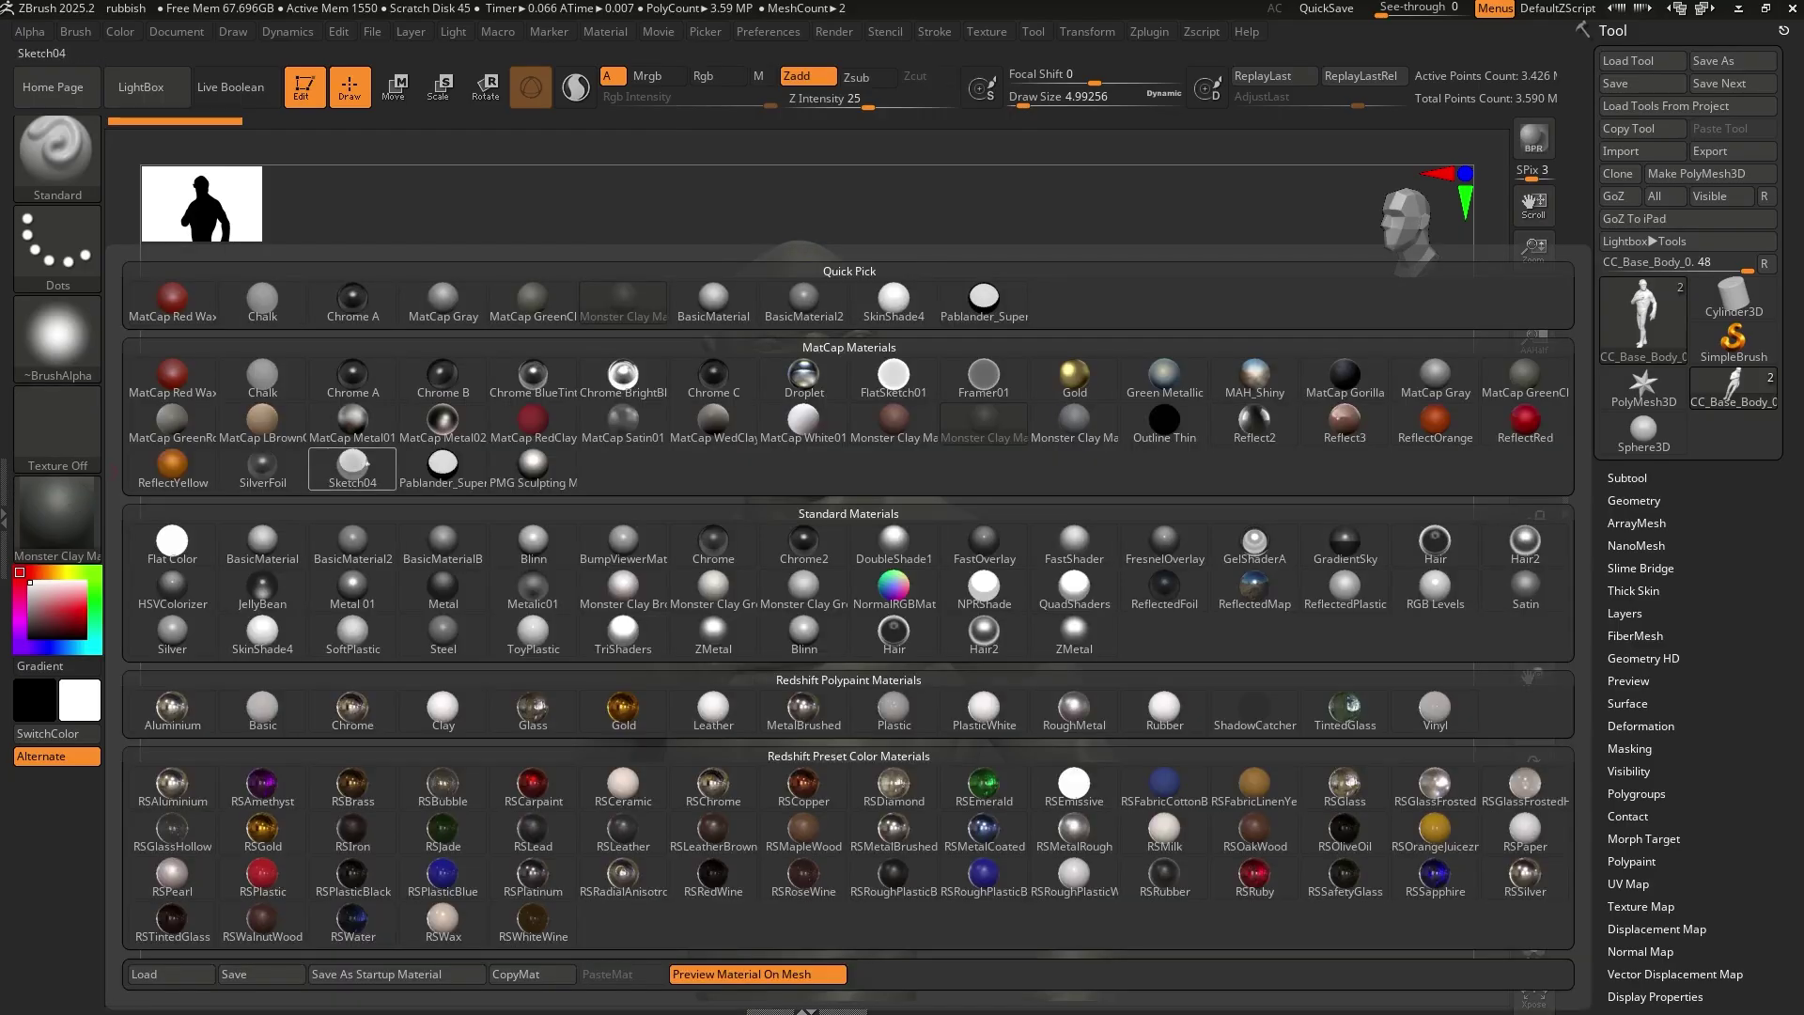
left_click(920, 423)
mouse_move(1071, 442)
left_mouse_down()
mouse_move(1128, 543)
mouse_move(627, 413)
left_mouse_up()
- Return the figure to BasicMaterial and reframe it slightly on the canvas
left_click(56, 515)
left_click(254, 545)
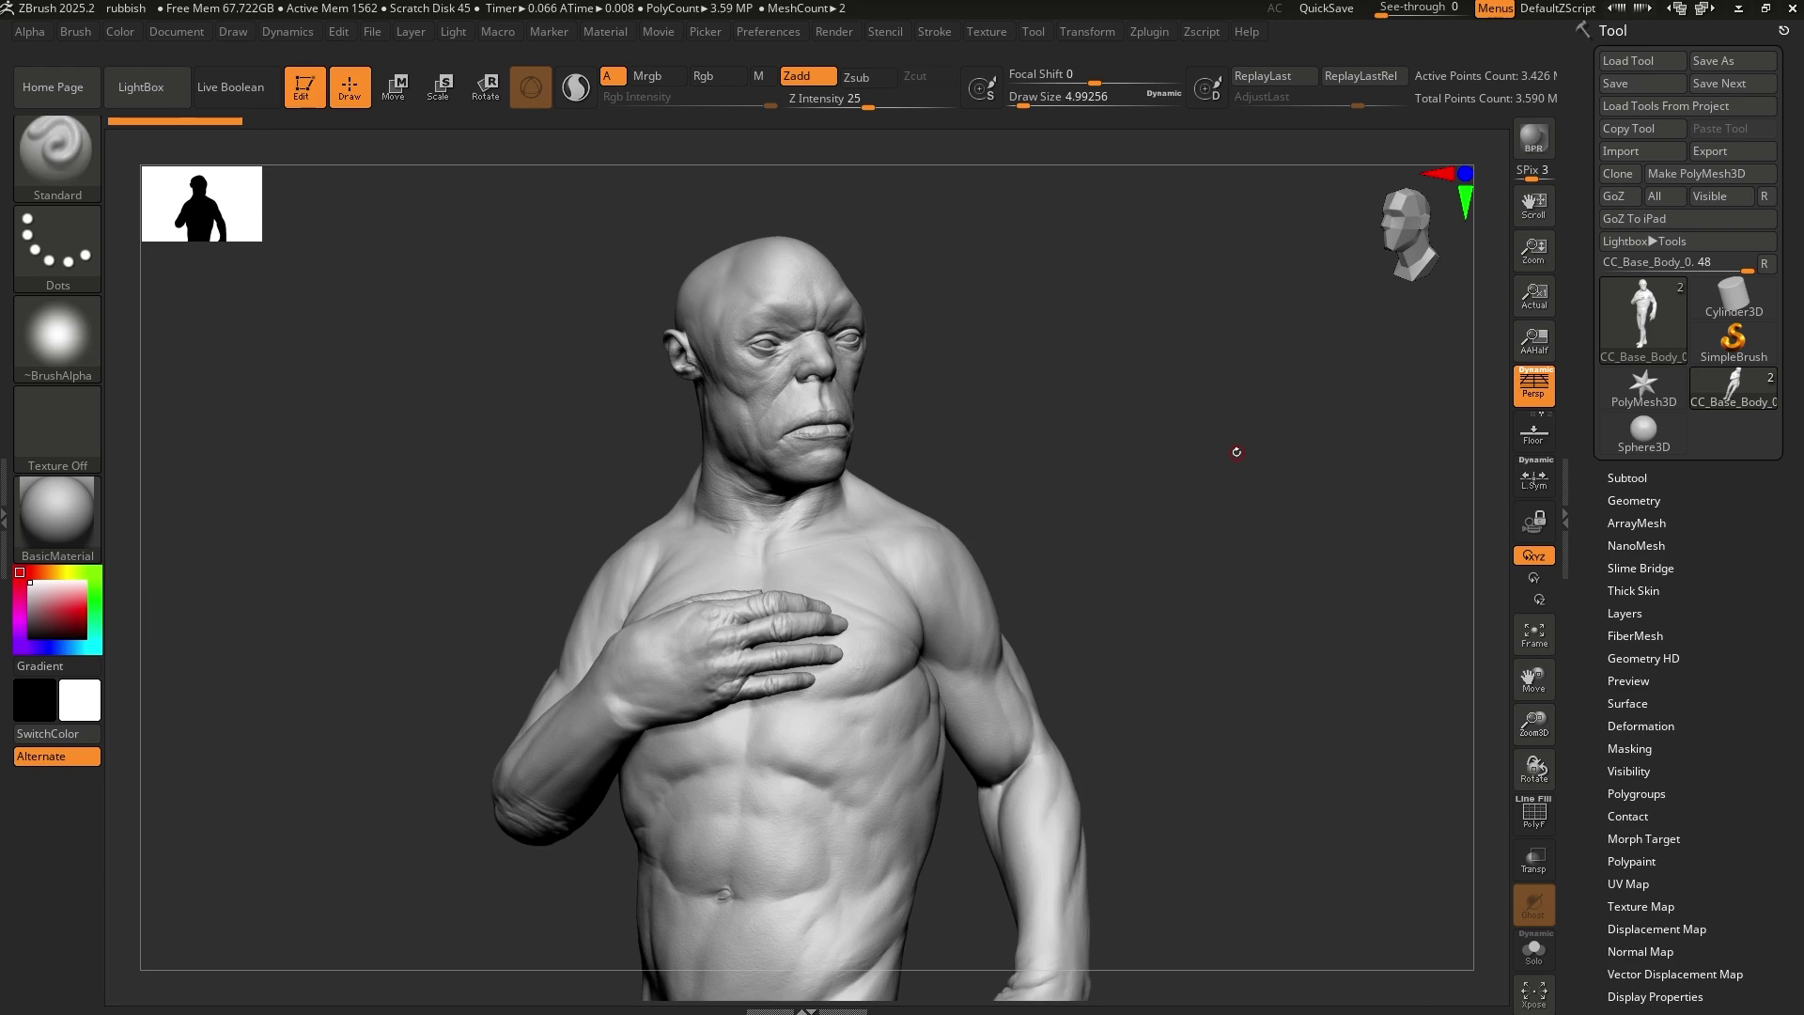
left_click_drag(1237, 452, 1184, 483)
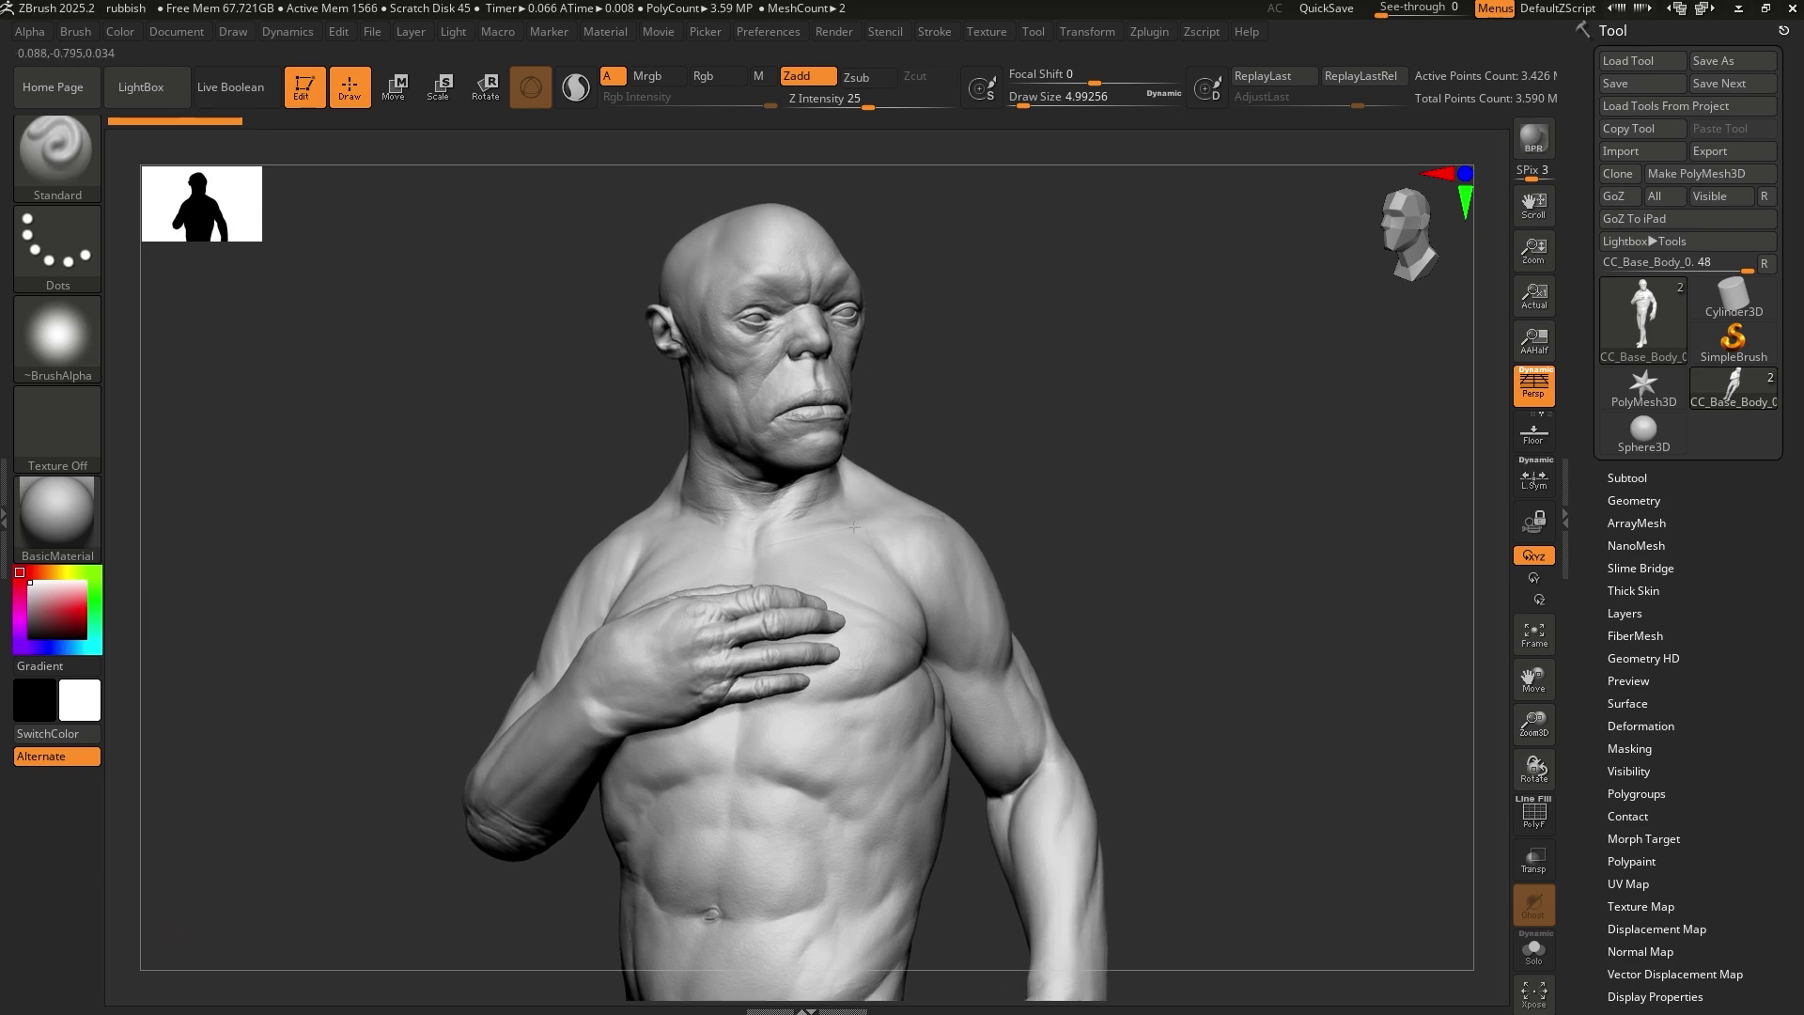
- Show the subtool list and turn on the polypaint of the CC_Base_Body_0 subtool
key("shift")
left_click(1628, 477)
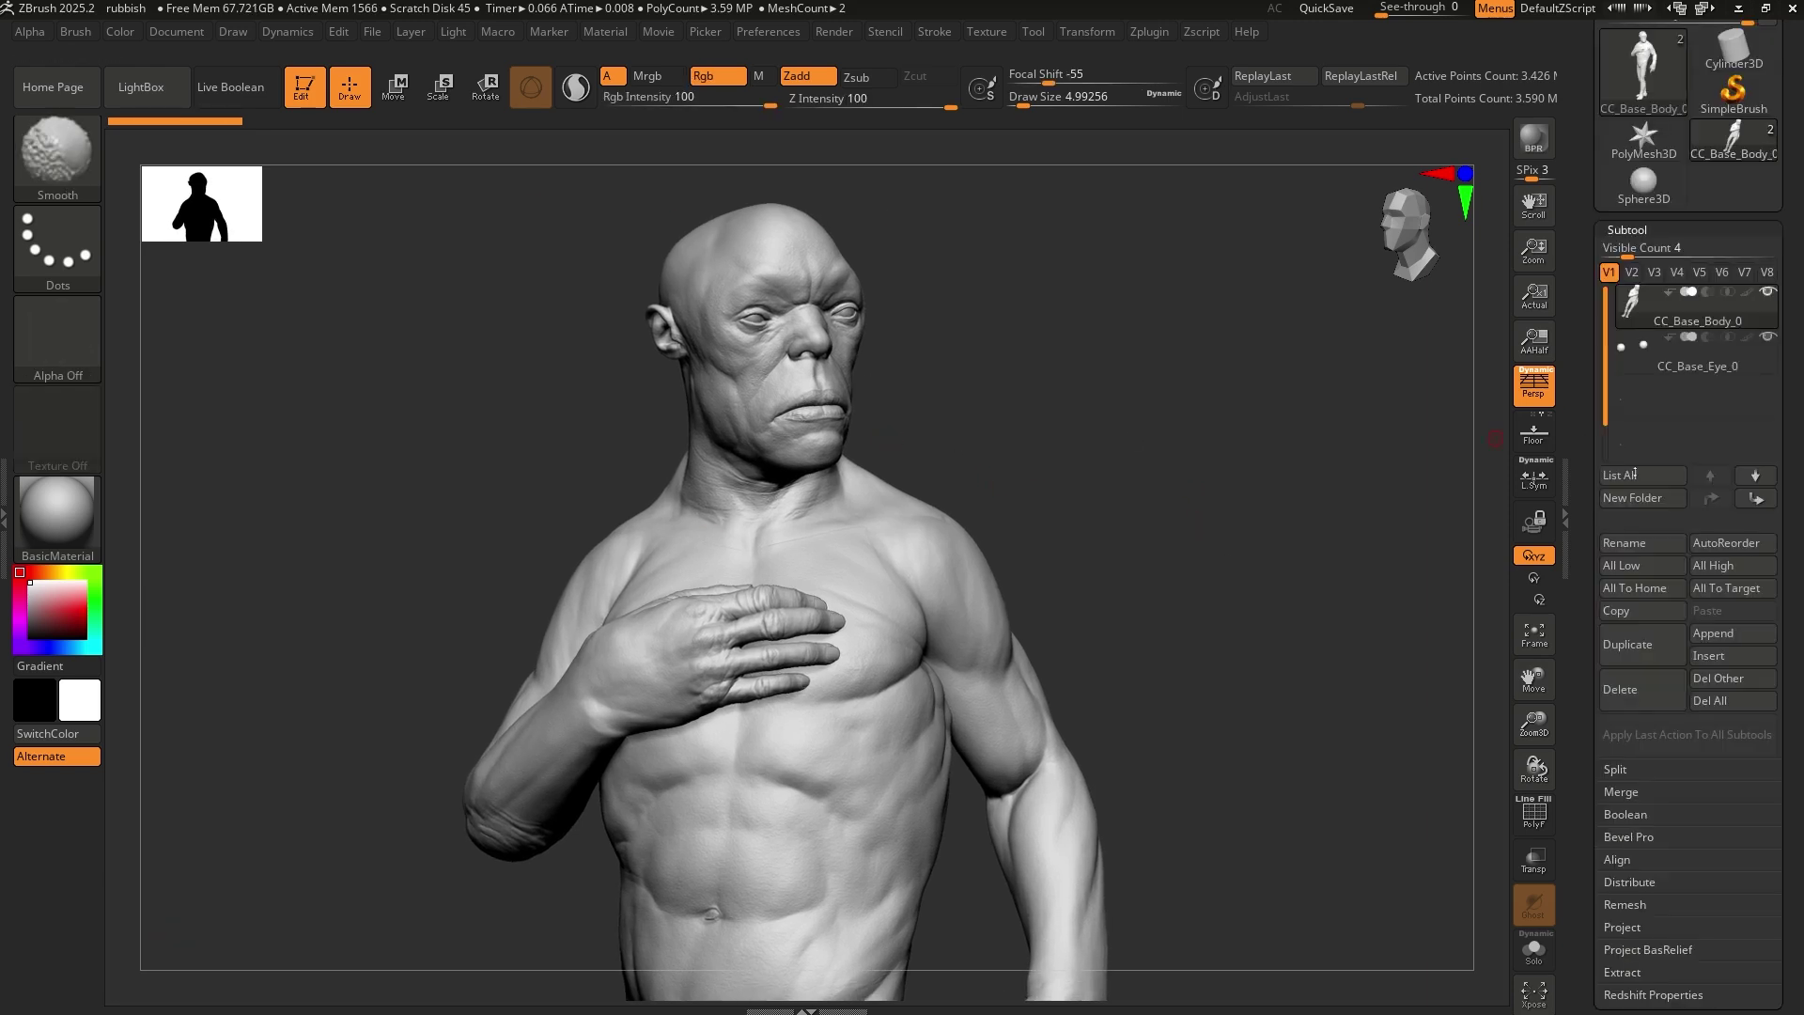
left_click(1747, 292)
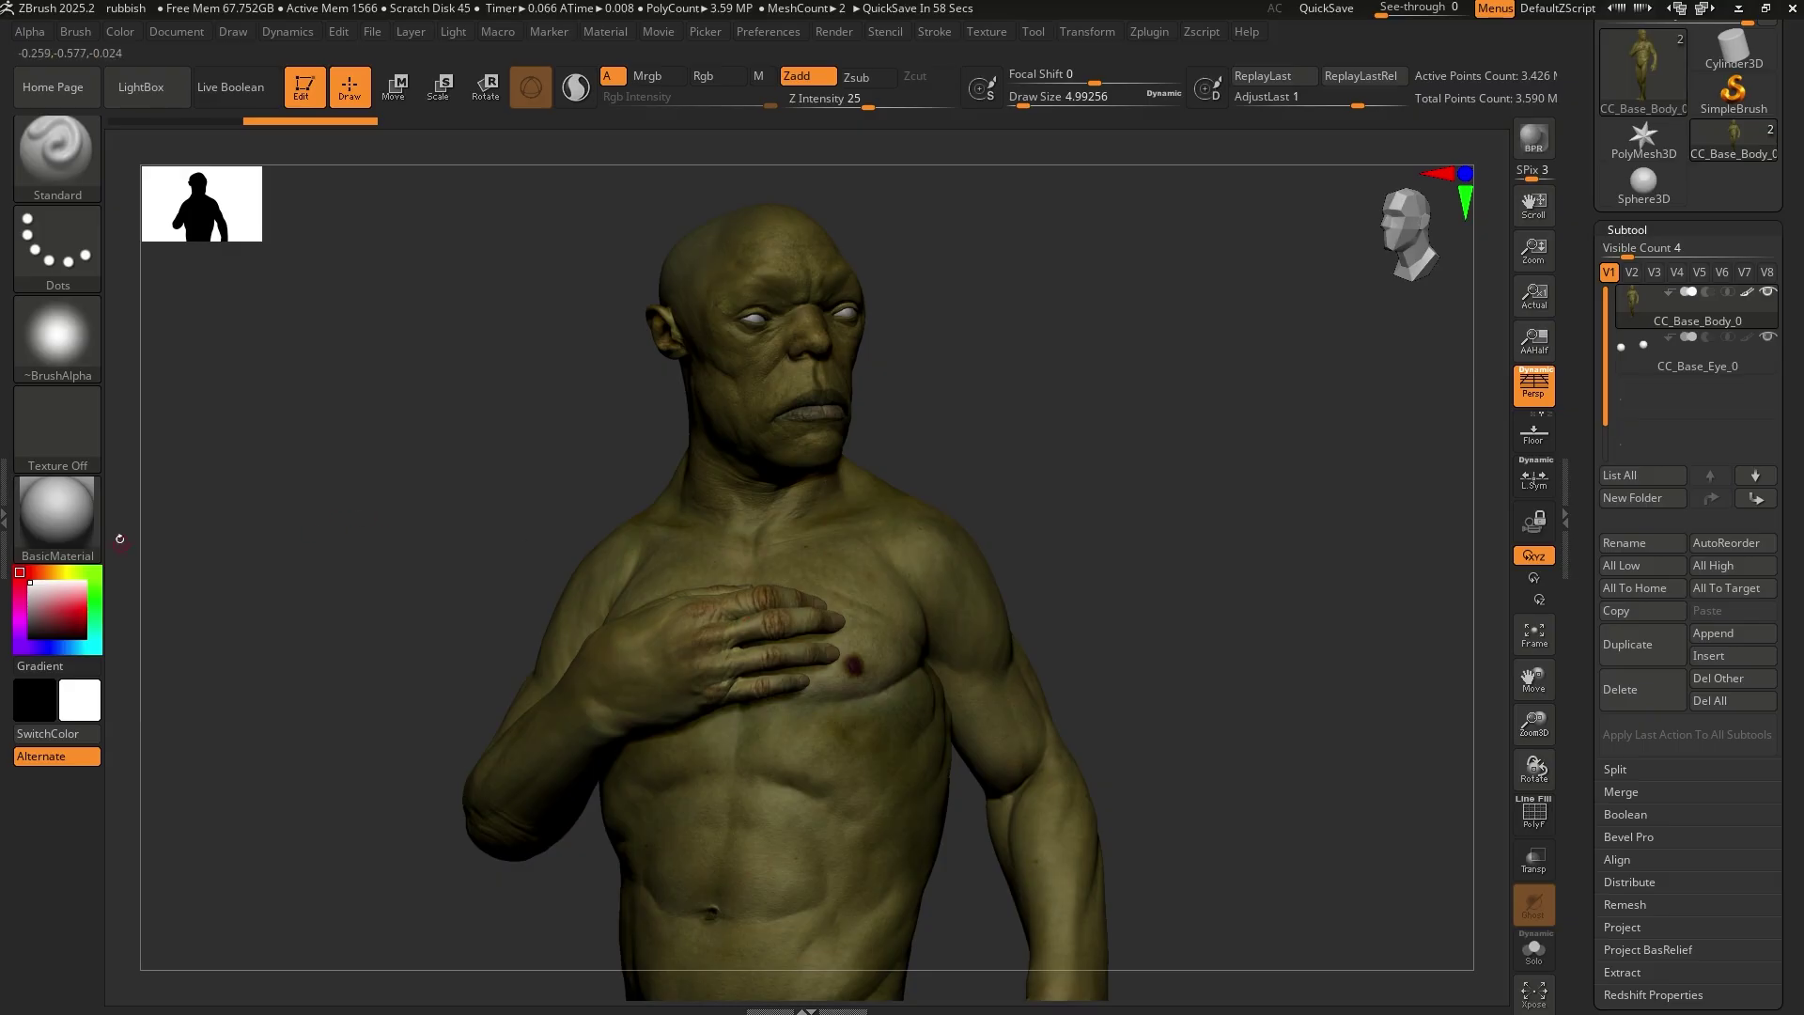
- Try the Flat Color material on the polypainted body, followed by SkinShade4
left_click(85, 527)
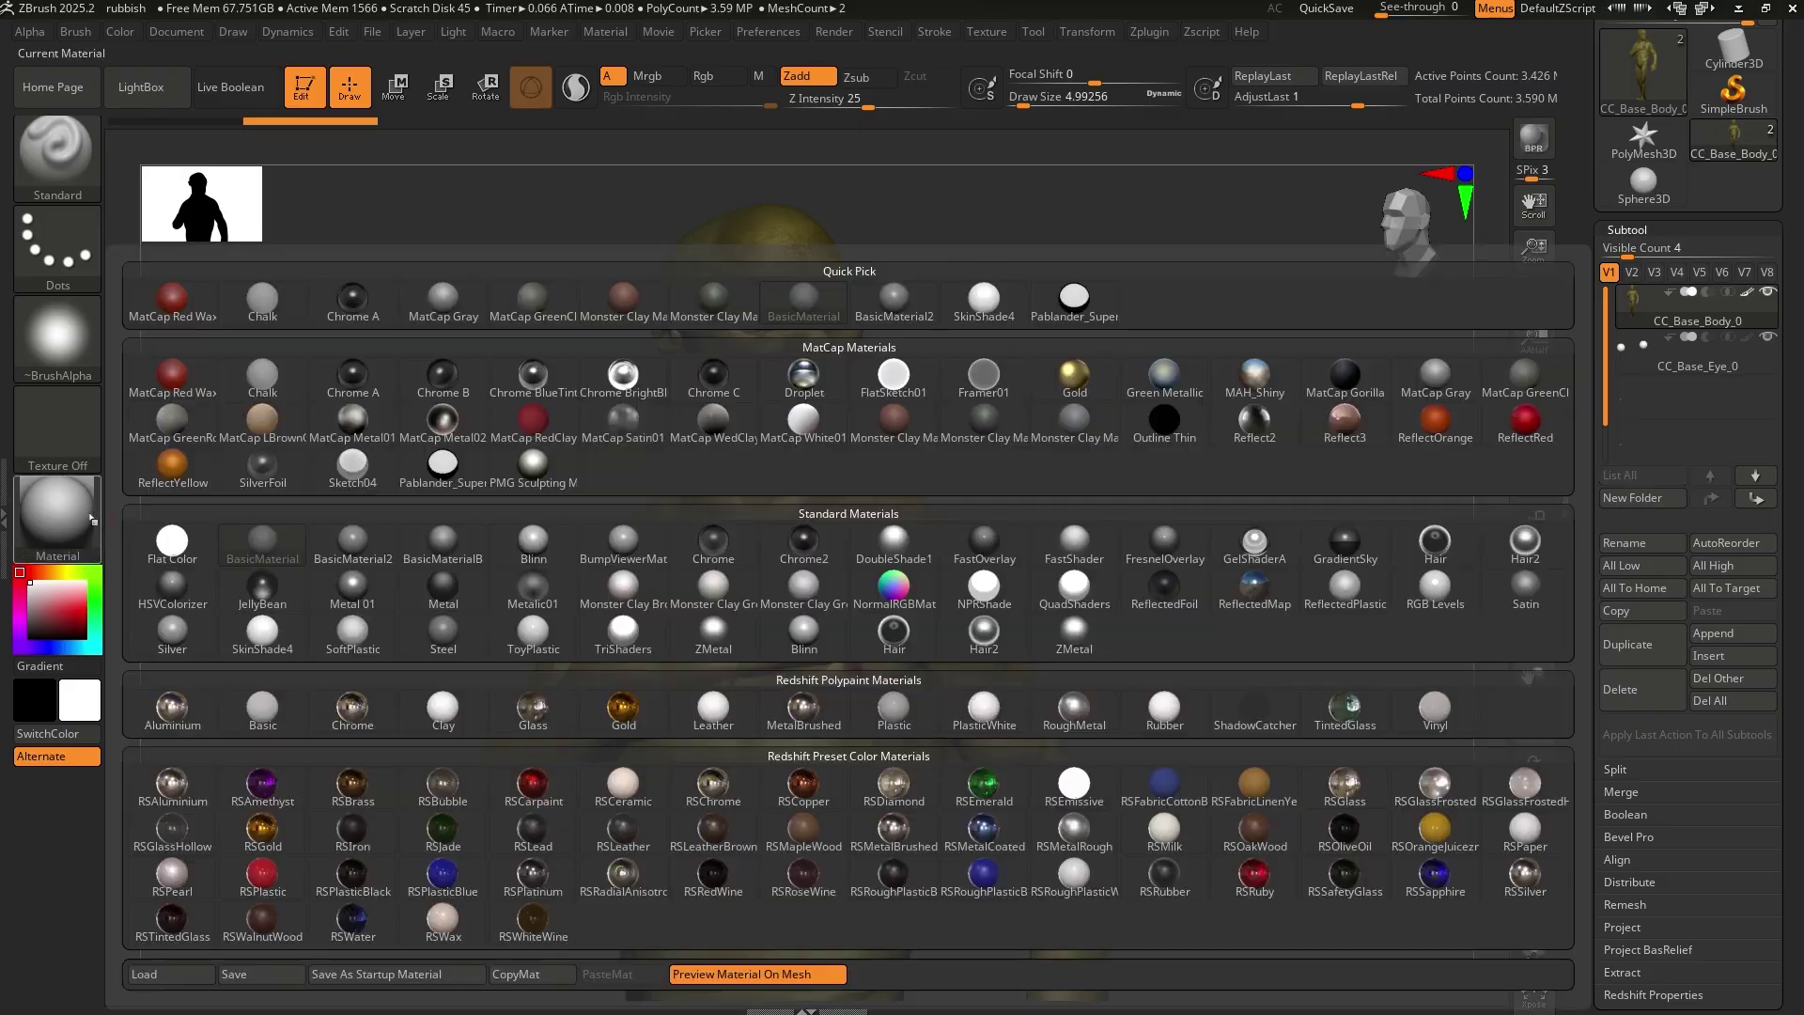
left_click(190, 560)
left_click(58, 517)
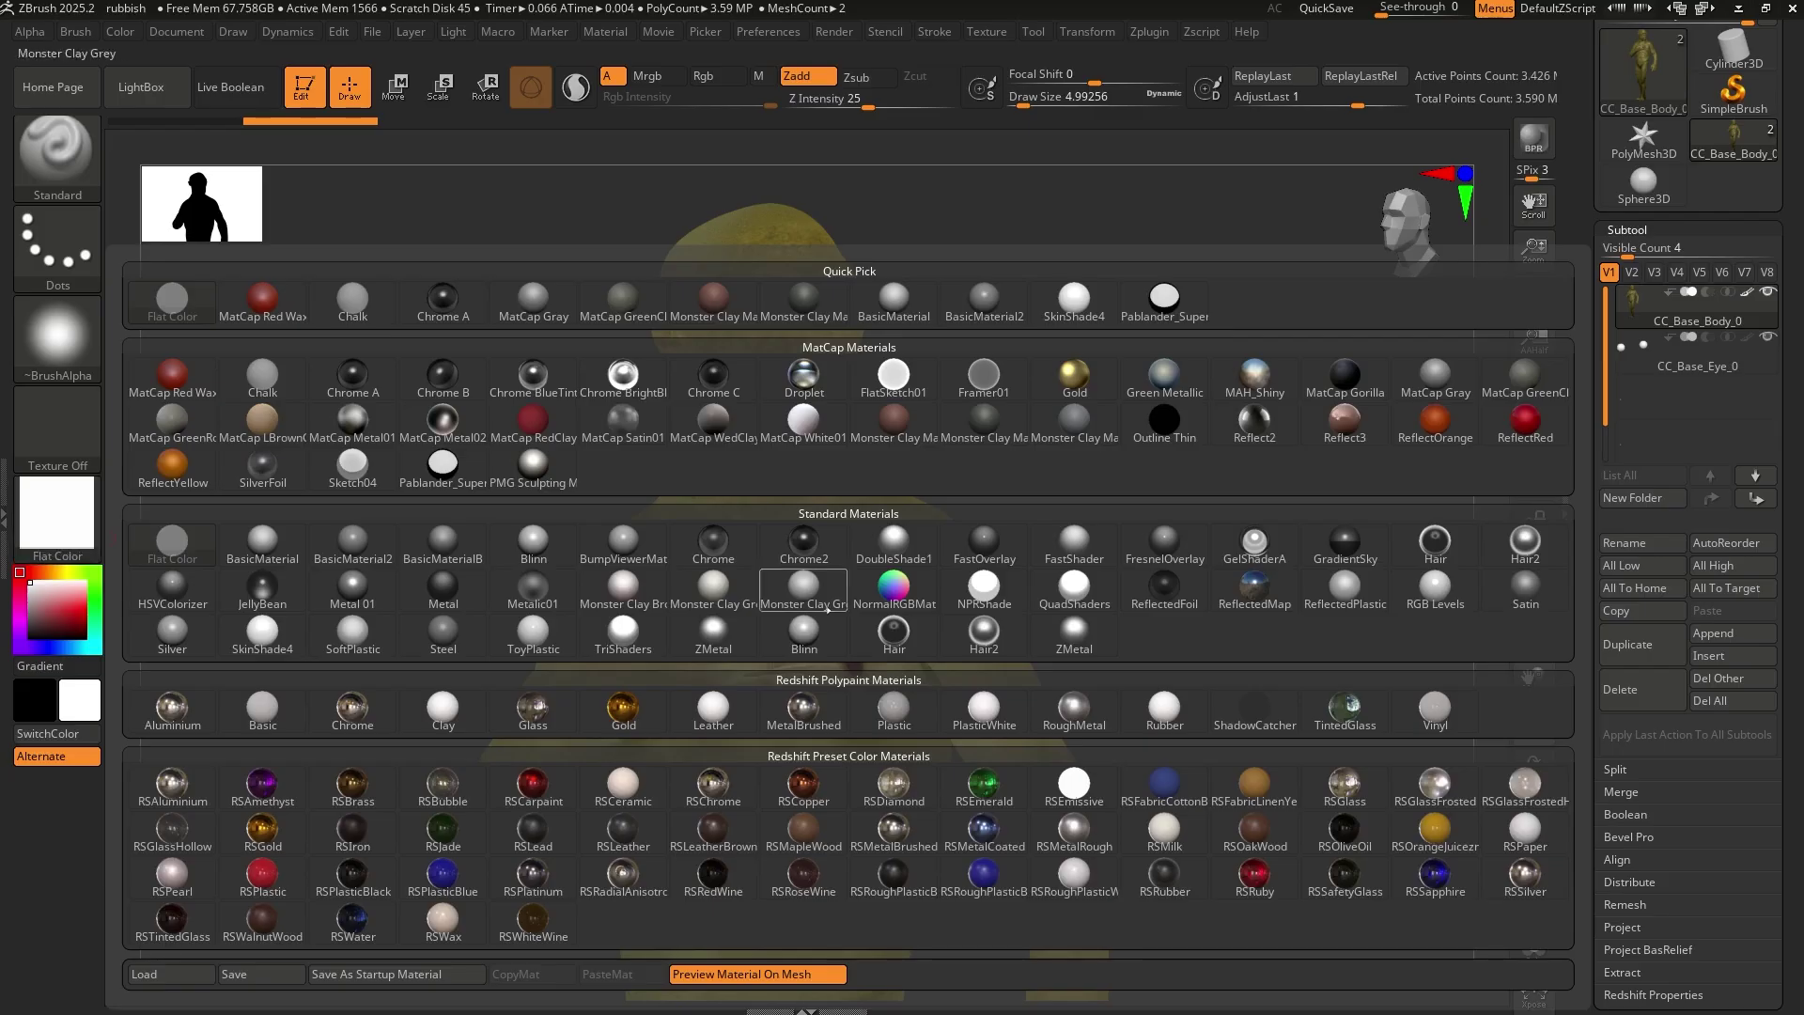
left_click(1074, 298)
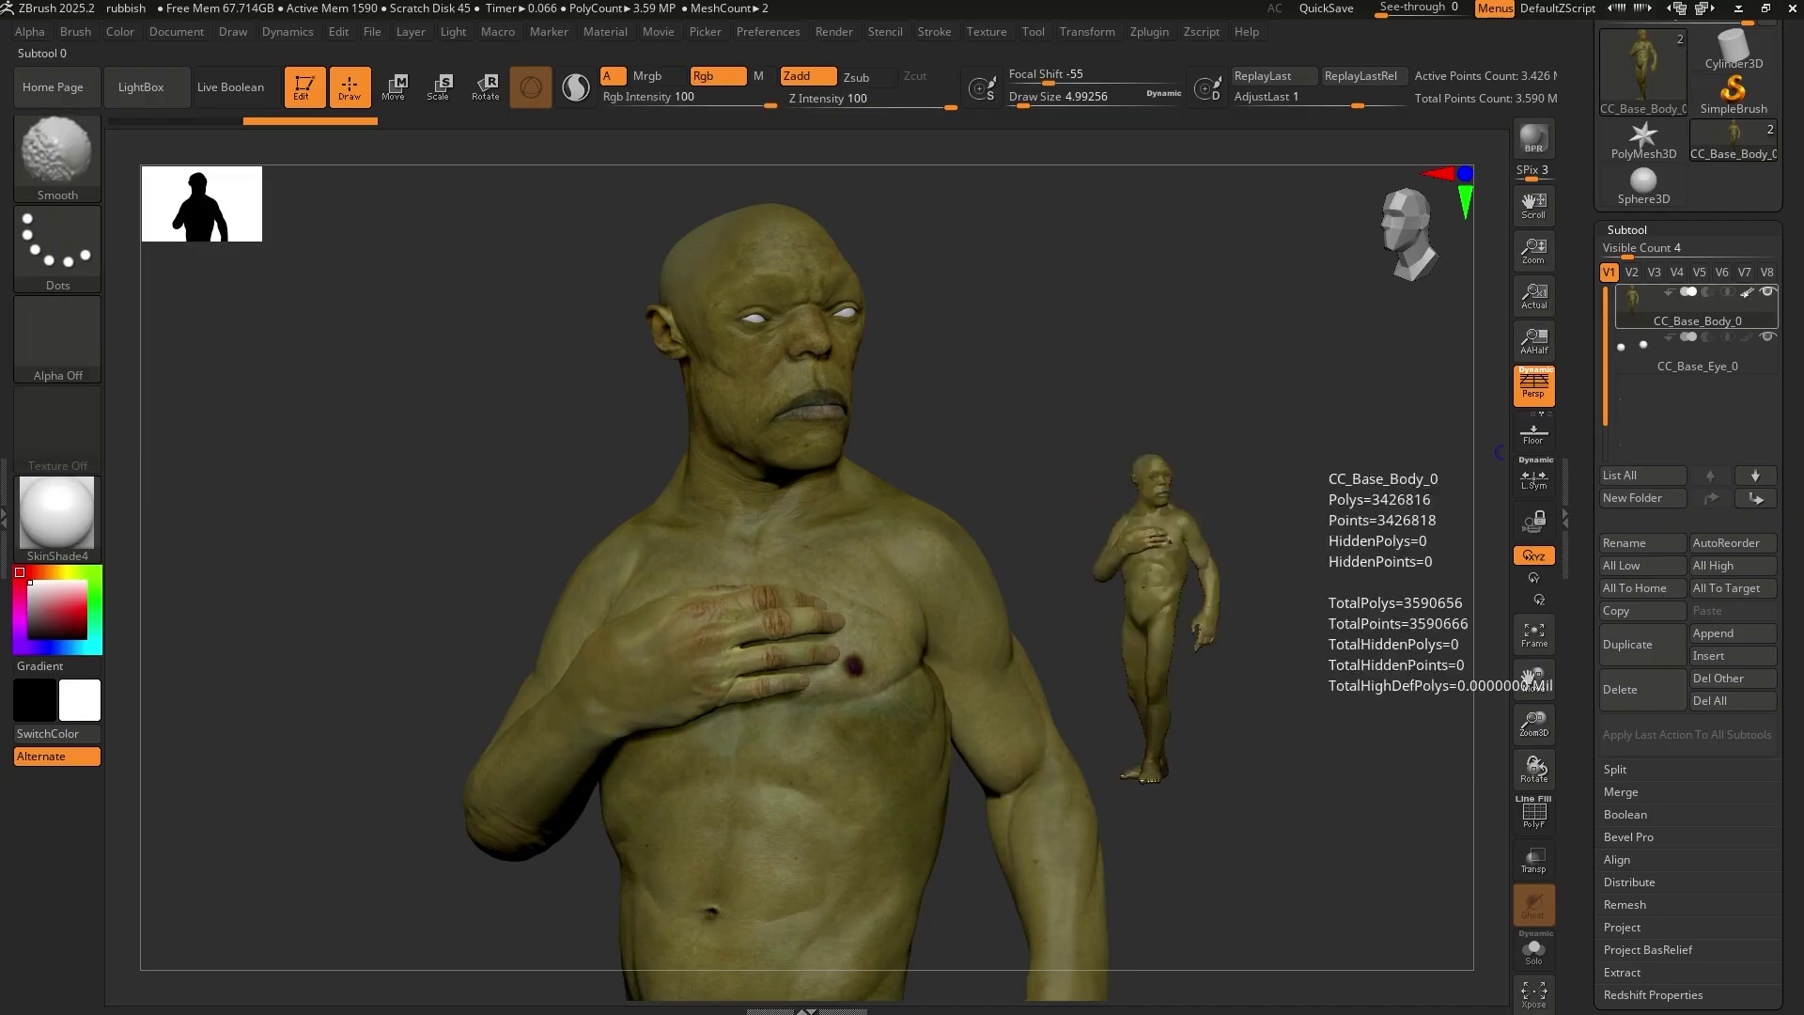
- Turn off the body subtool's polypaint and set the material back to BasicMaterial
left_click(1747, 292)
left_click(57, 512)
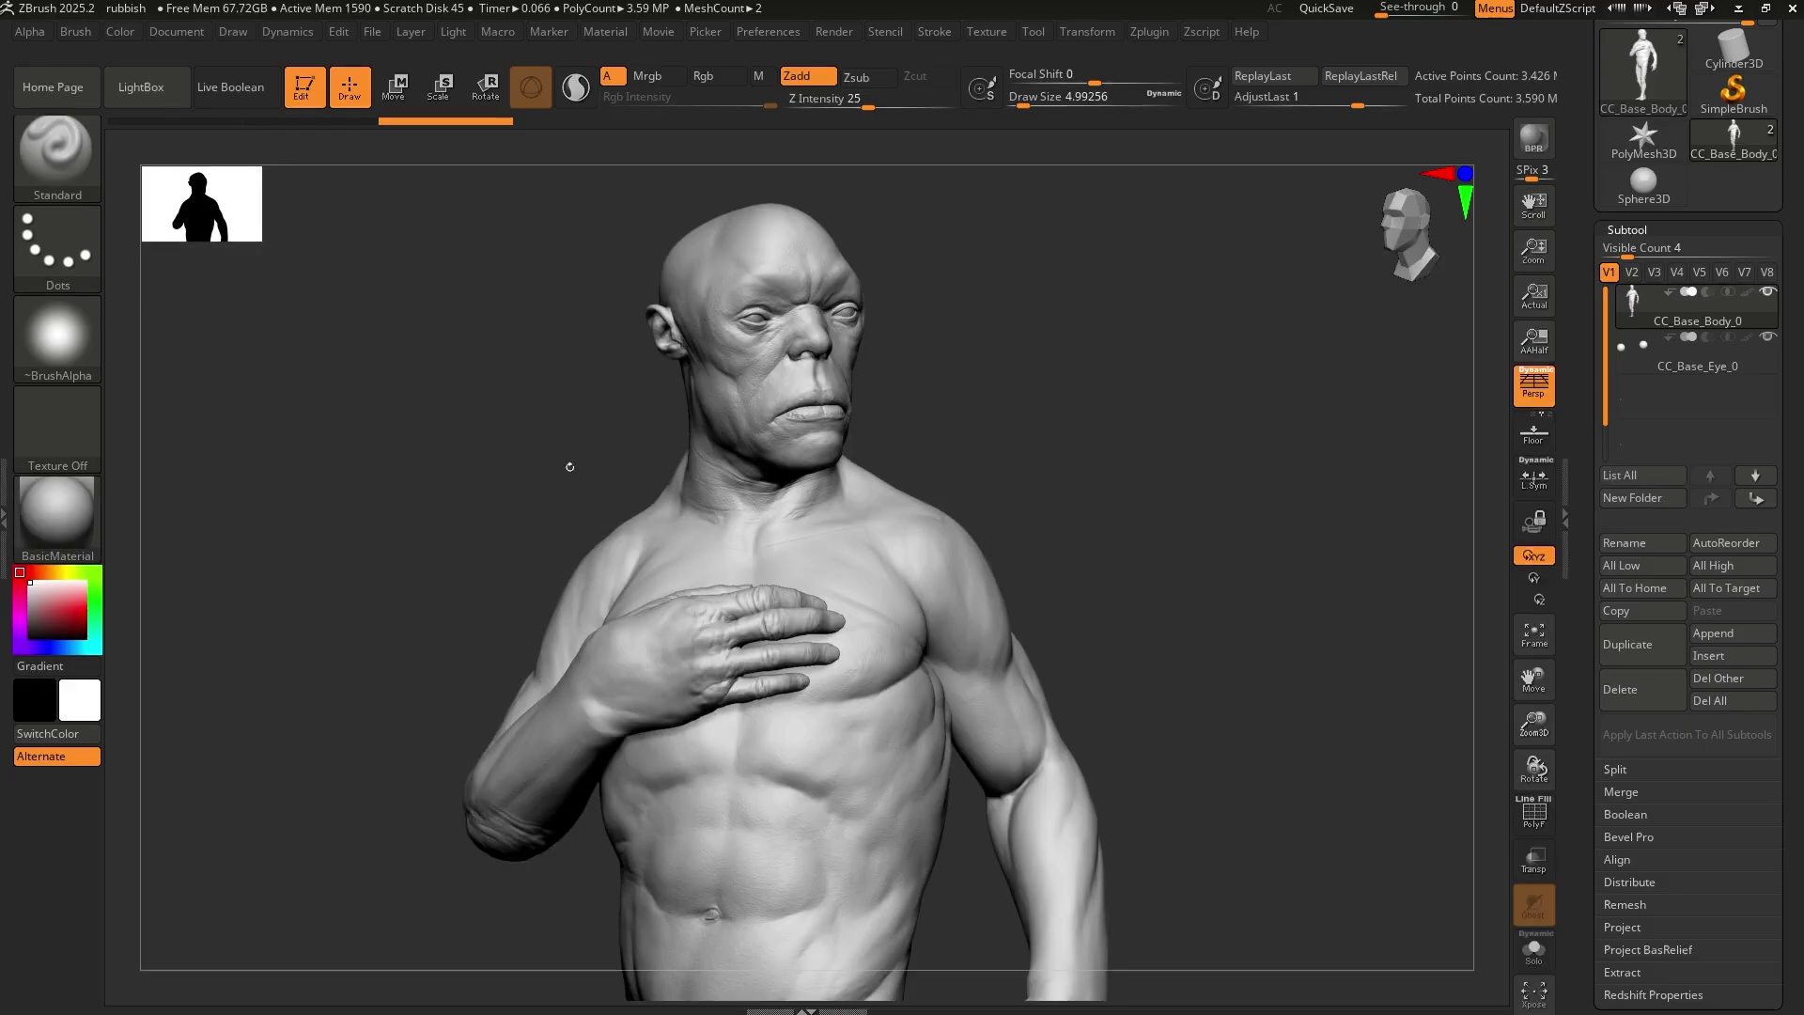
left_click(262, 543)
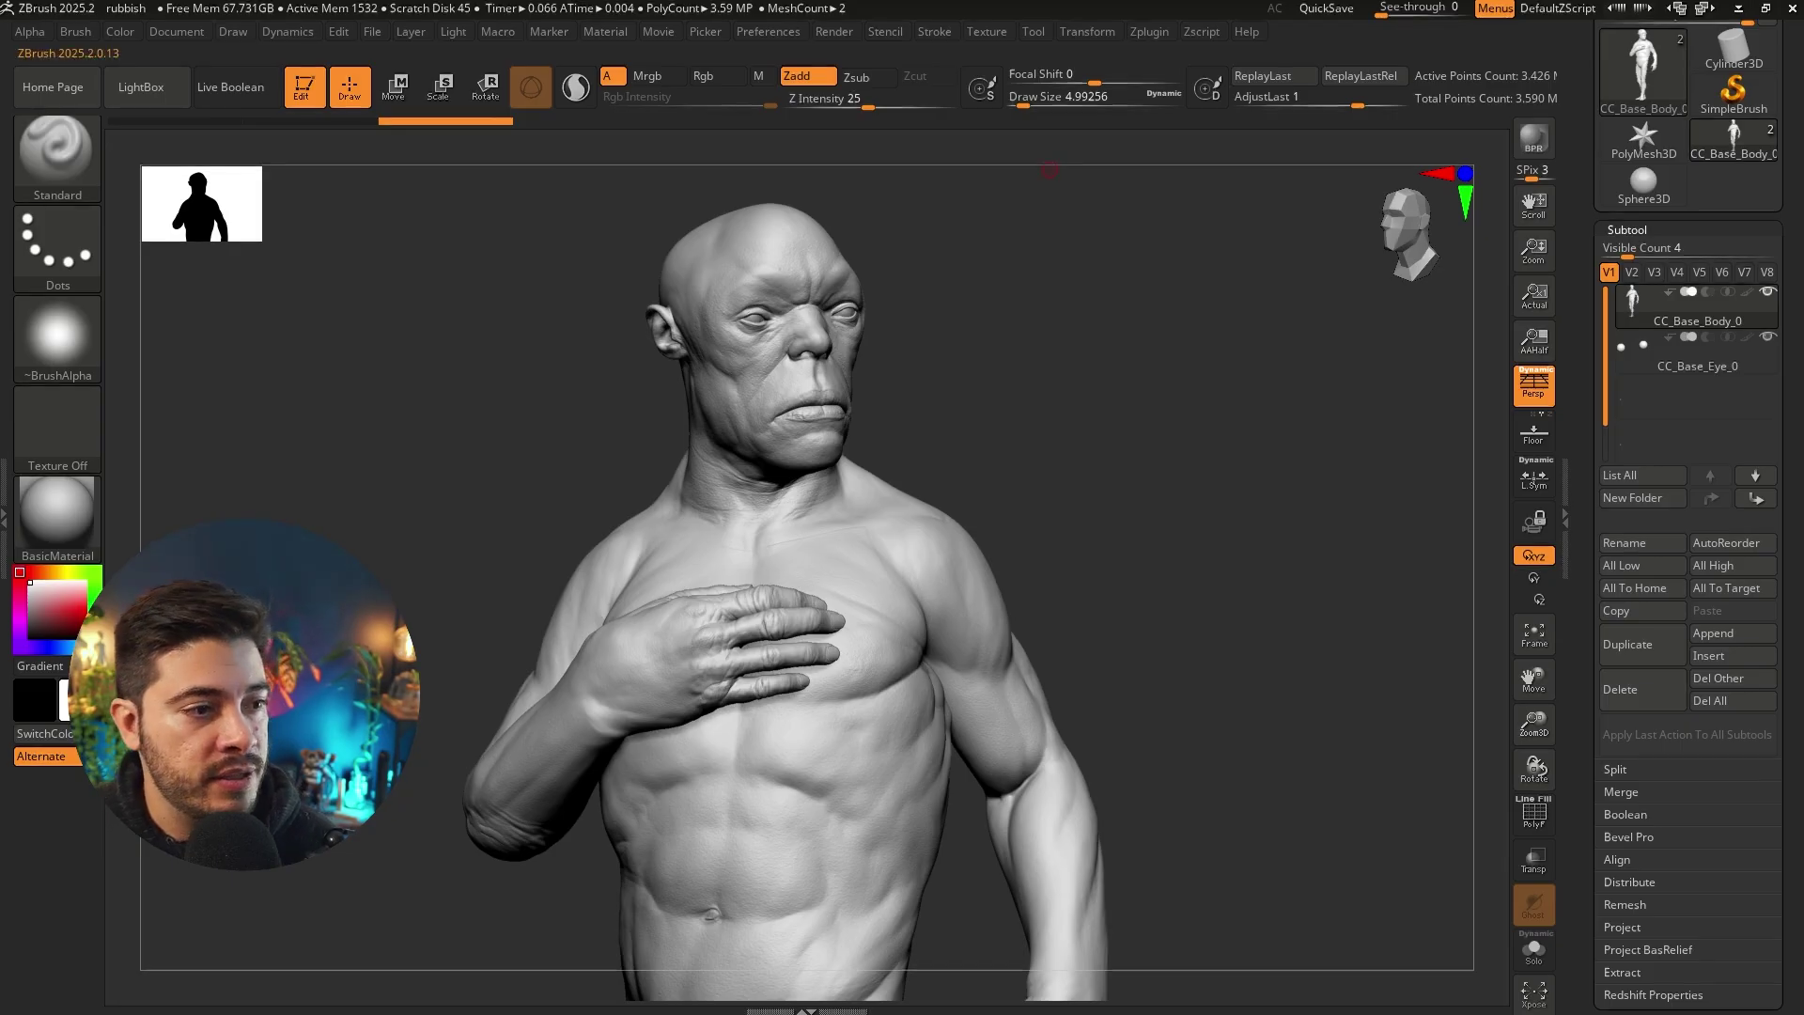
- Switch to the reference board and examine the titled sculpting WIP layout and the blue figure on an orange-yellow background
key("alt+Tab")
right_click_drag(606, 283, 640, 245)
key("ctrl+f")
scroll(648, 423, "down", 3)
middle_click_drag(649, 667, 777, 57)
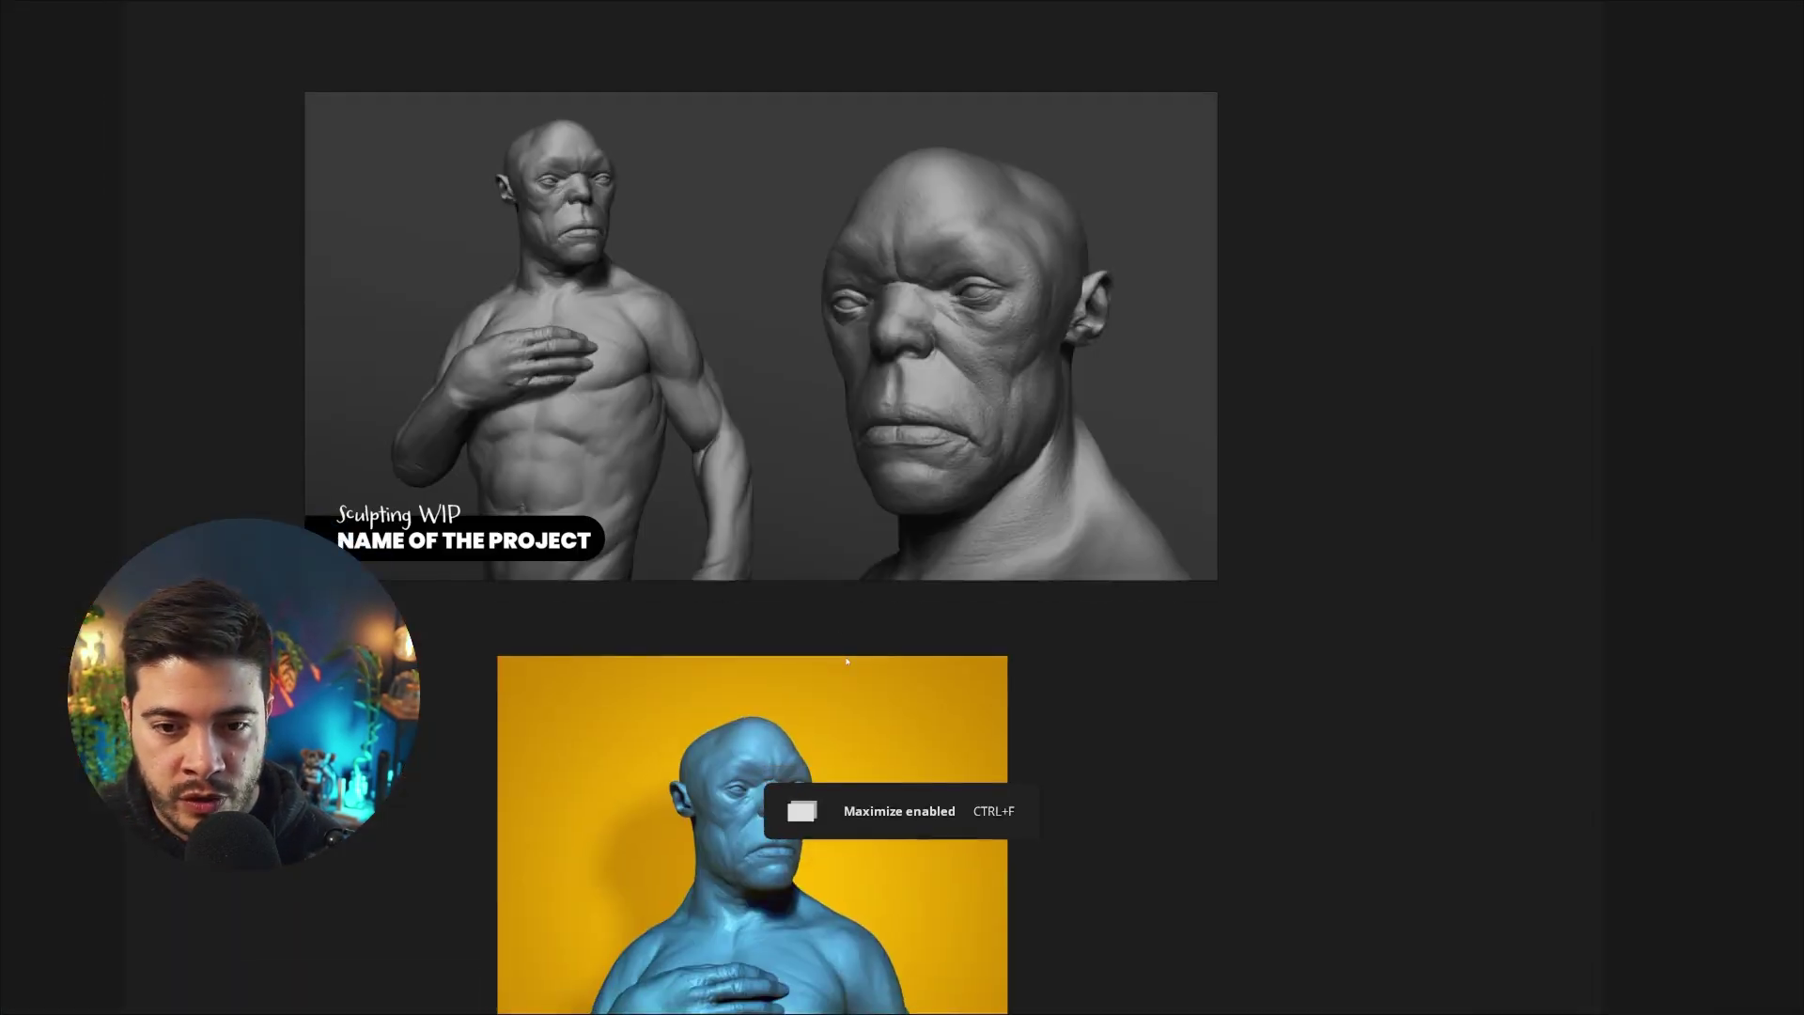
middle_click_drag(844, 823, 831, 360)
scroll(831, 360, "up", 2)
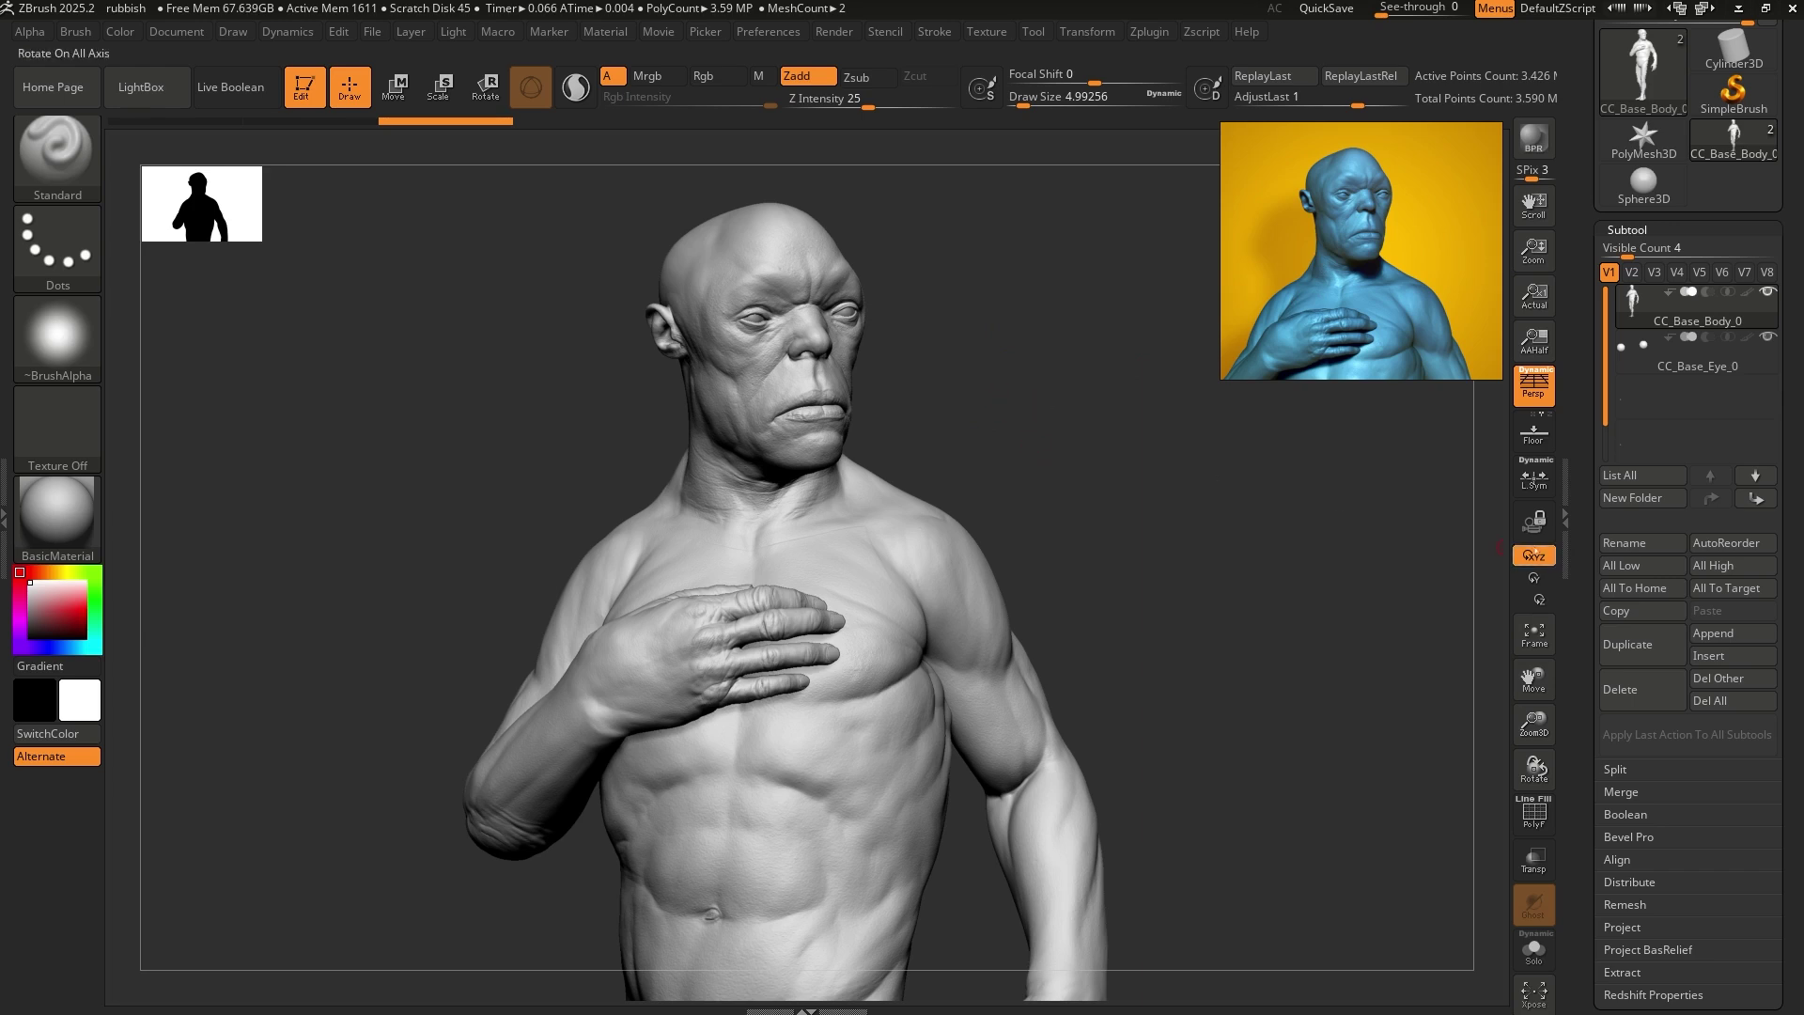
- Choose an orange-yellow colour matching the reference and apply it to the document background
left_click_drag(39, 574, 76, 607)
left_click(83, 605)
left_click(55, 572)
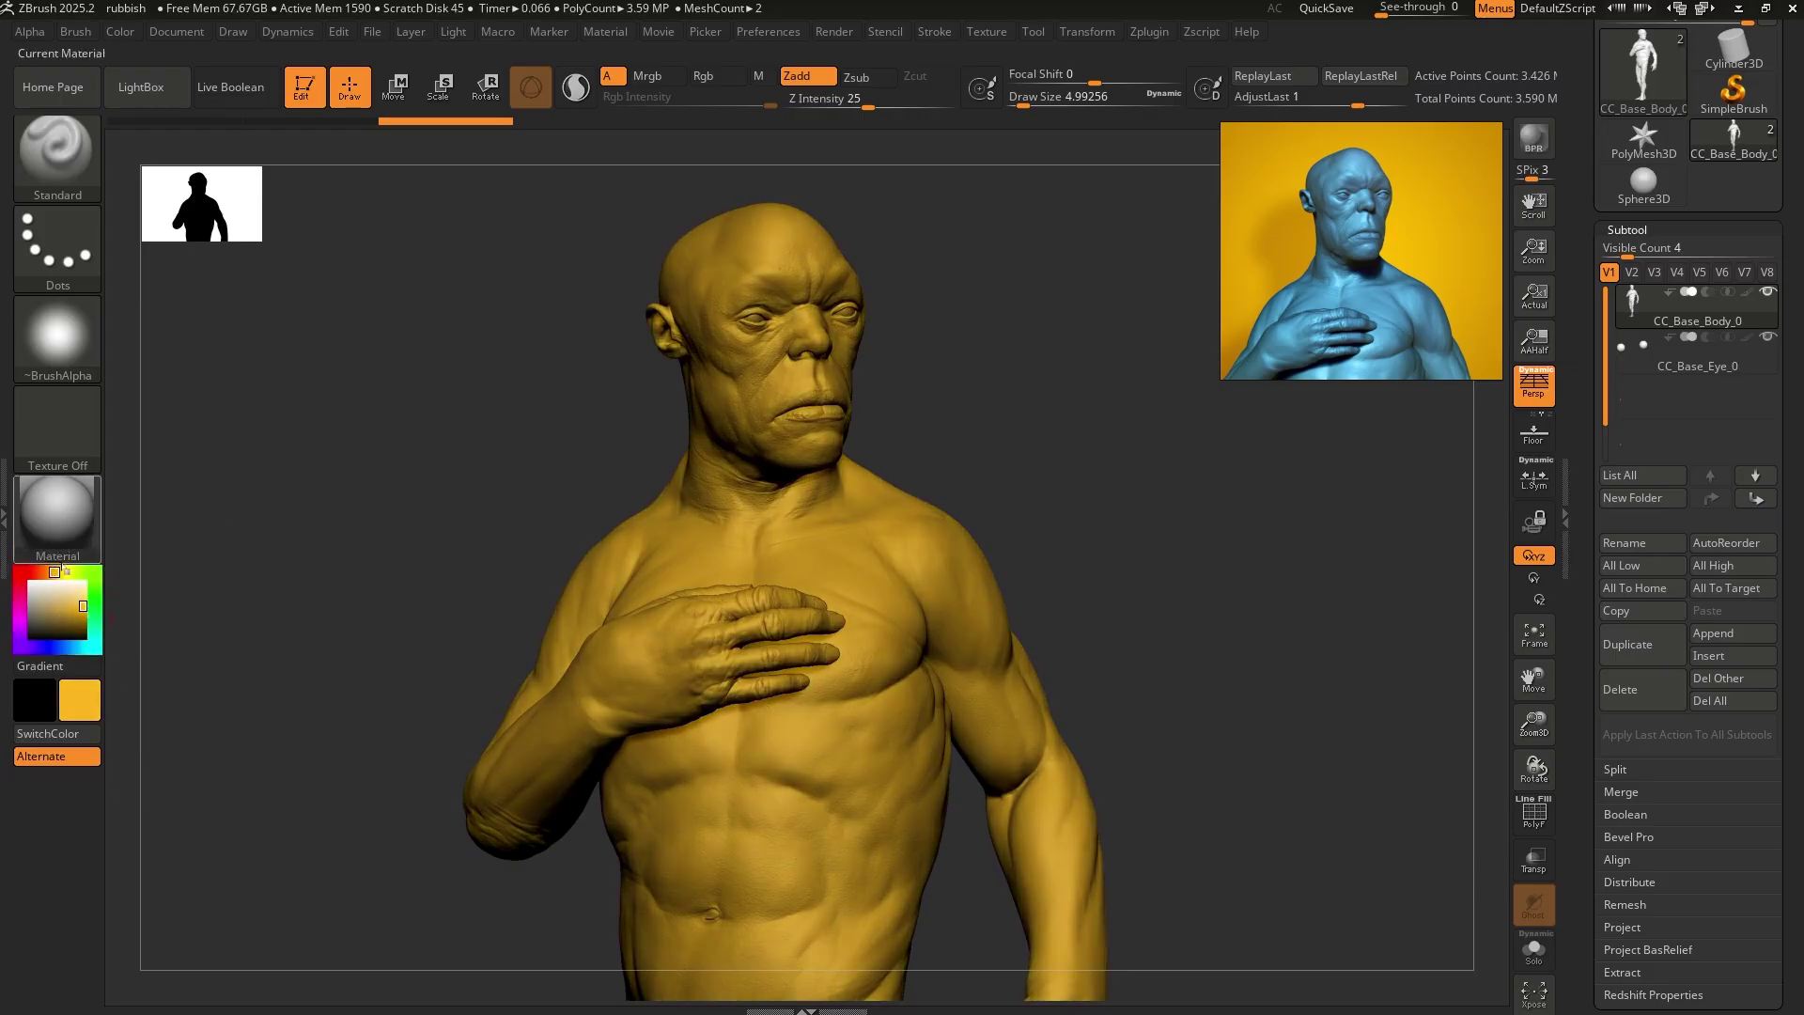
left_click(176, 31)
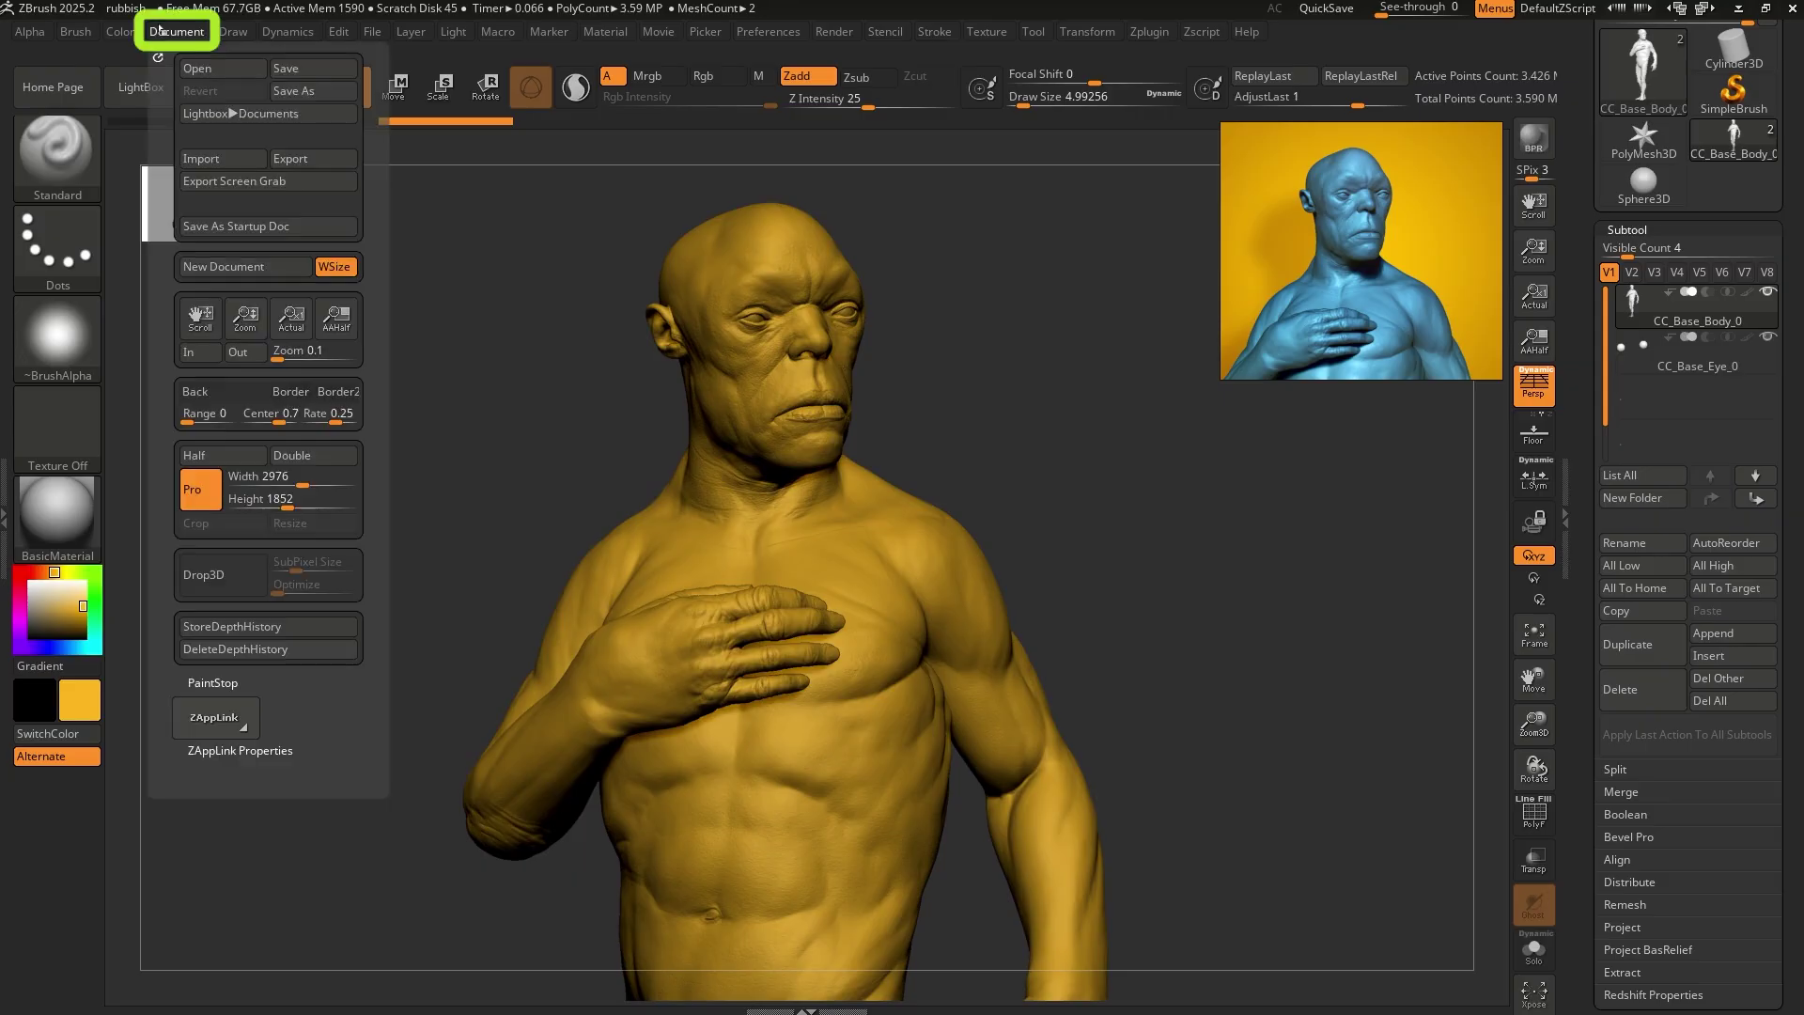
left_click(225, 395)
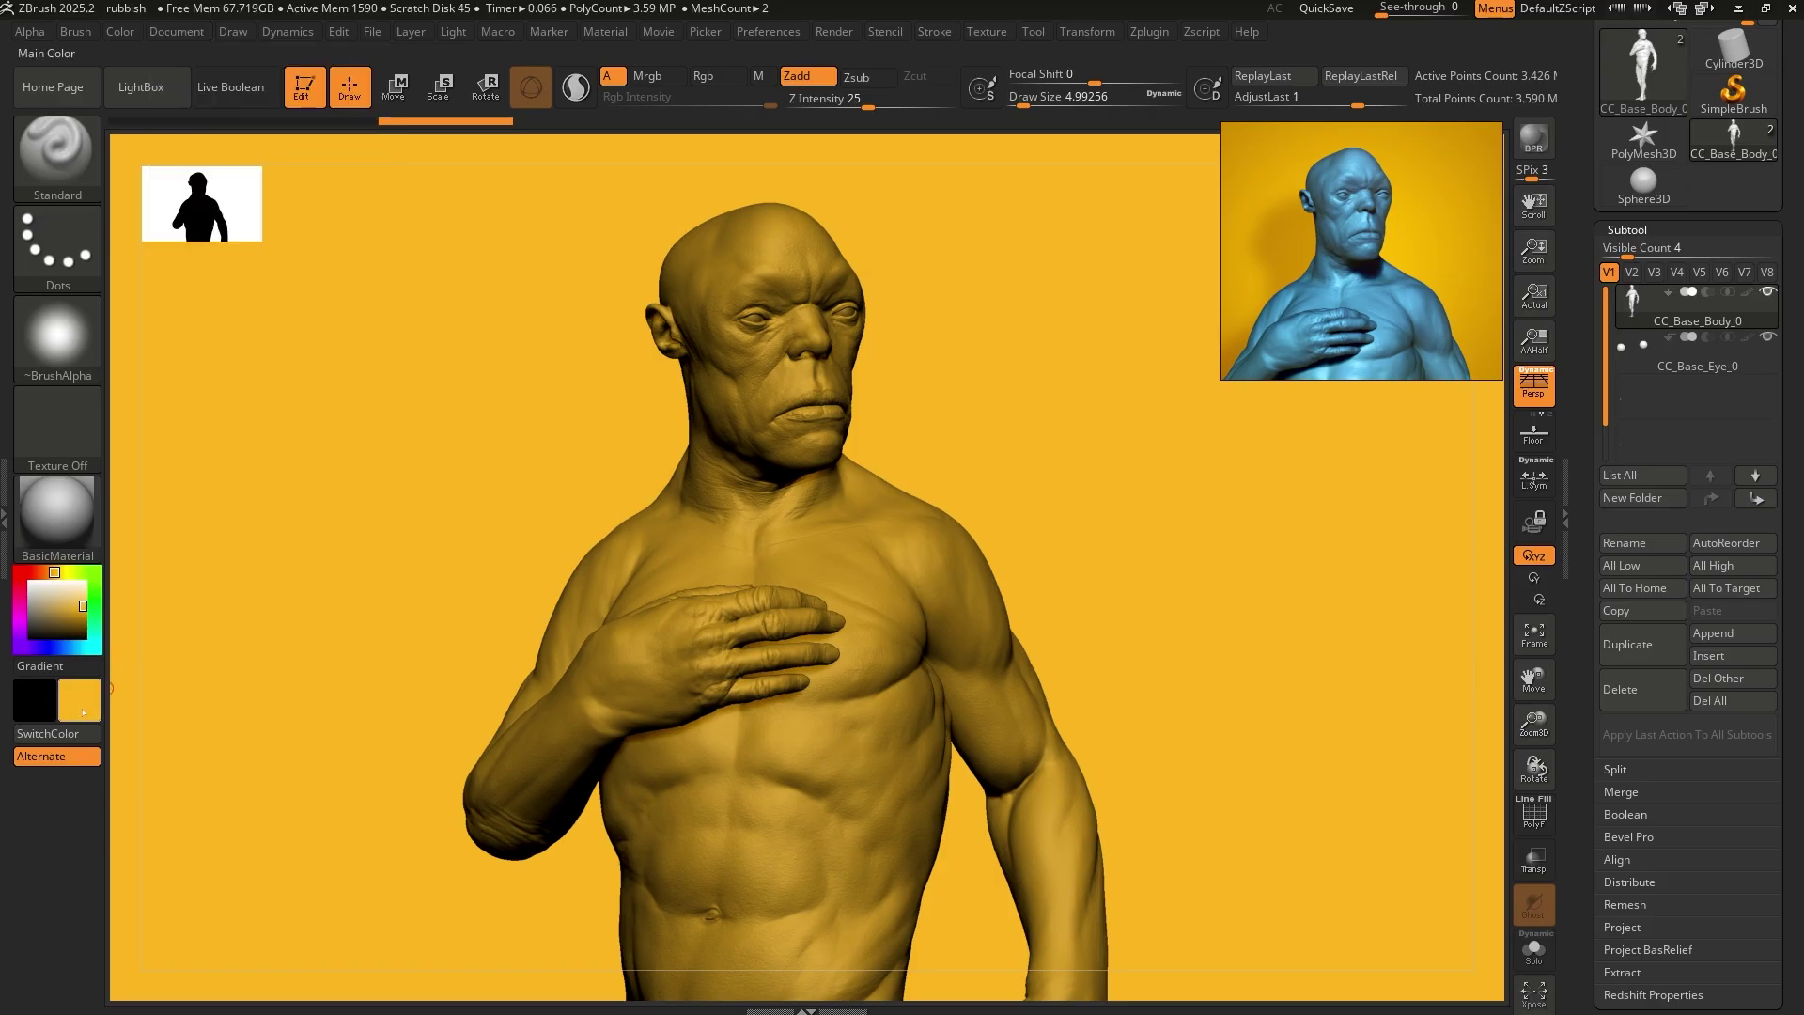
- Try a bright yellow document background, and restore the orange-yellow one from the current colour
left_click(177, 33)
left_click_drag(220, 390, 61, 570)
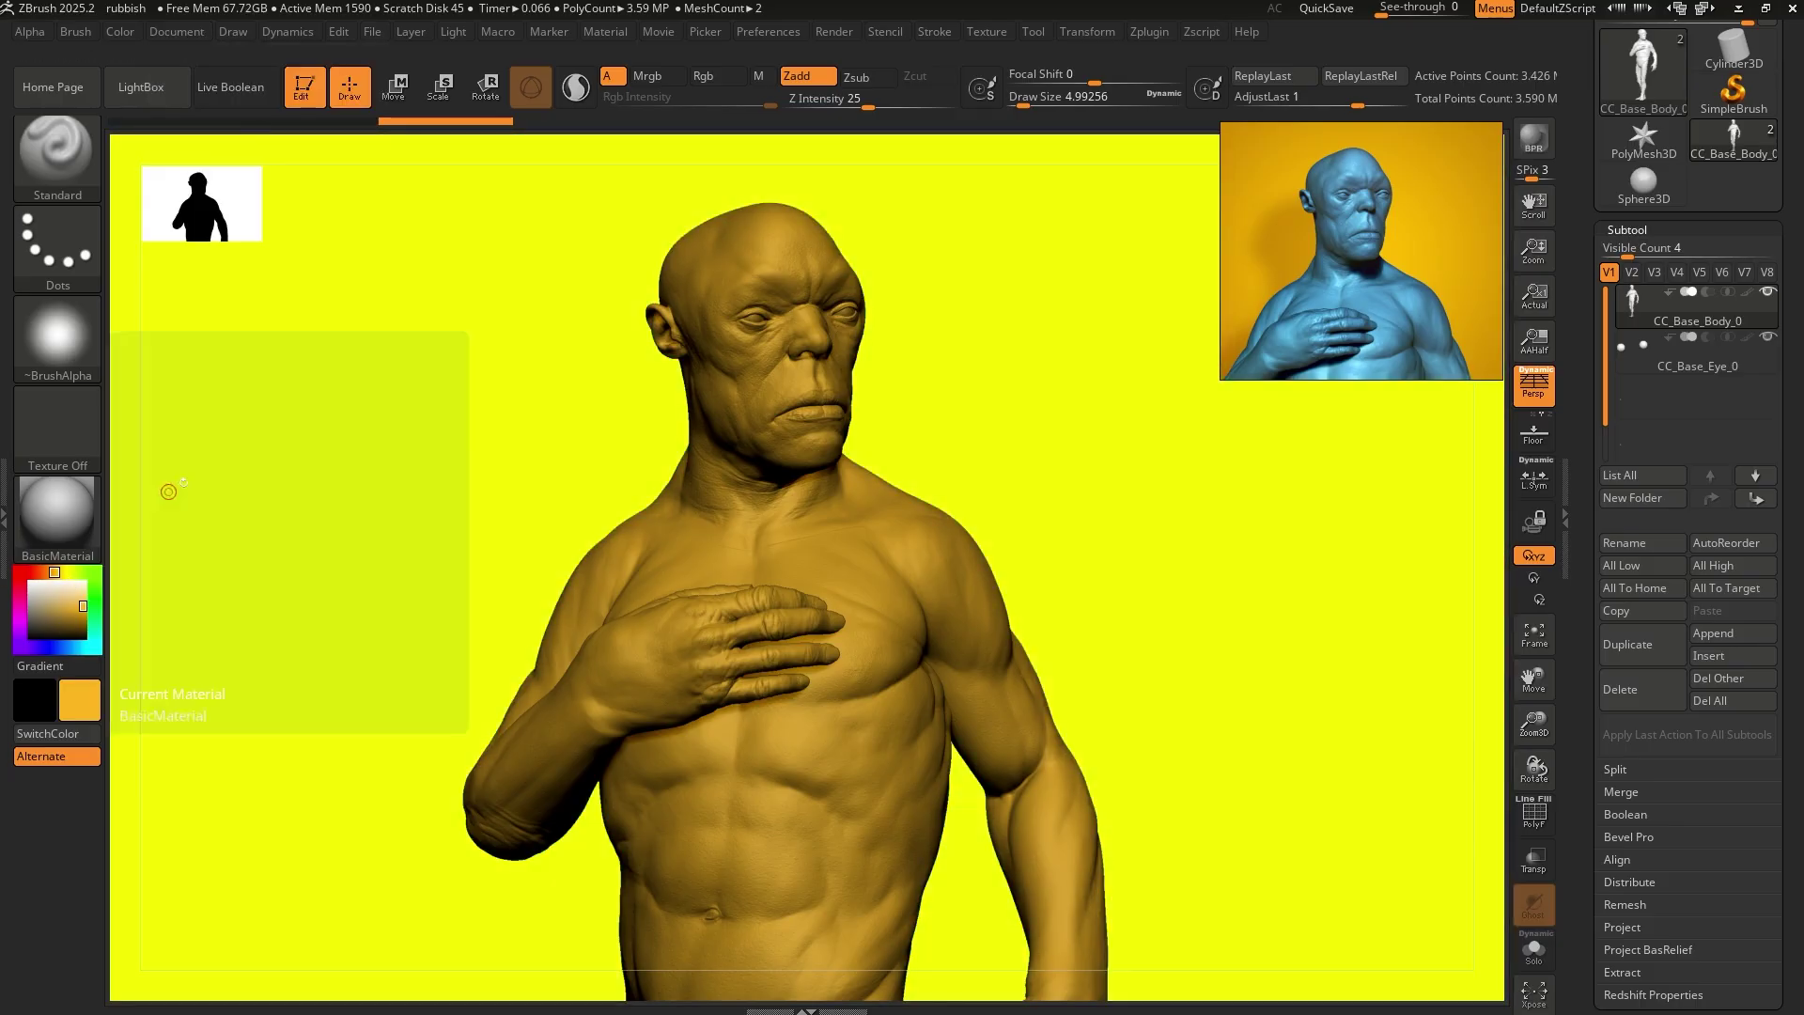
left_click(176, 31)
left_click(248, 386)
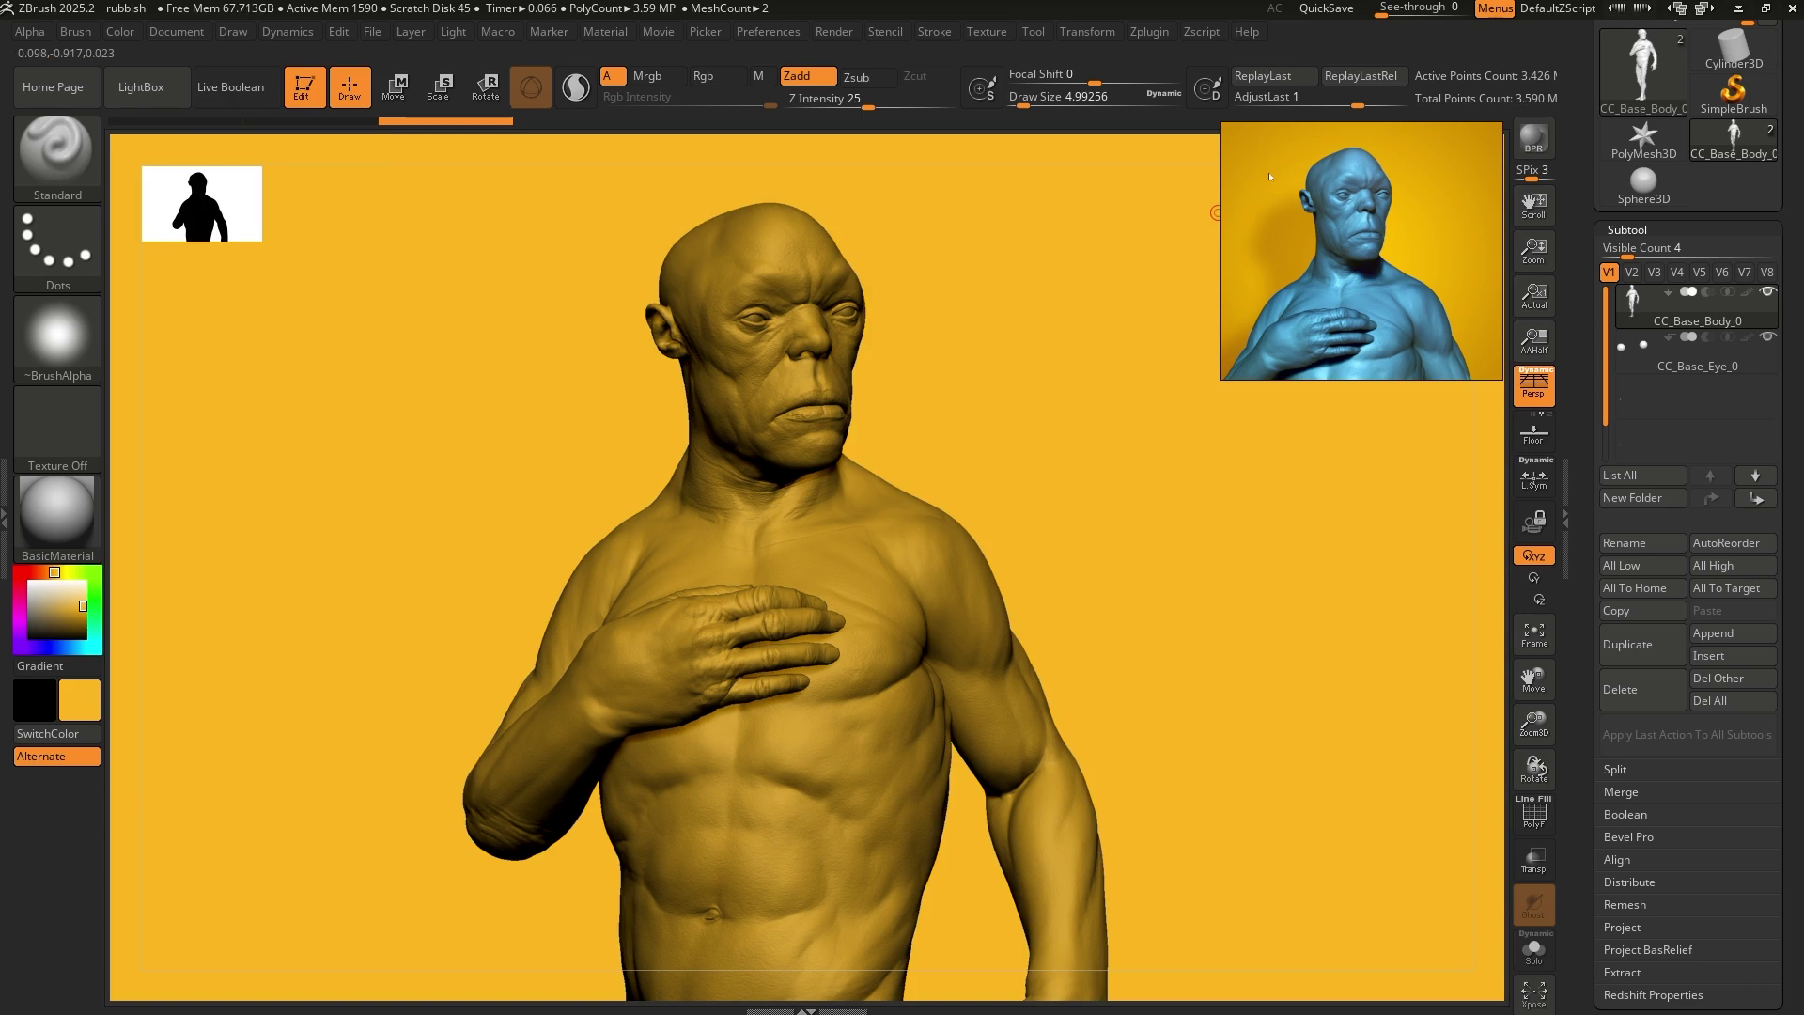
- Pick a slightly darker orange-yellow and apply it to the document background
left_click(78, 612)
left_click(177, 31)
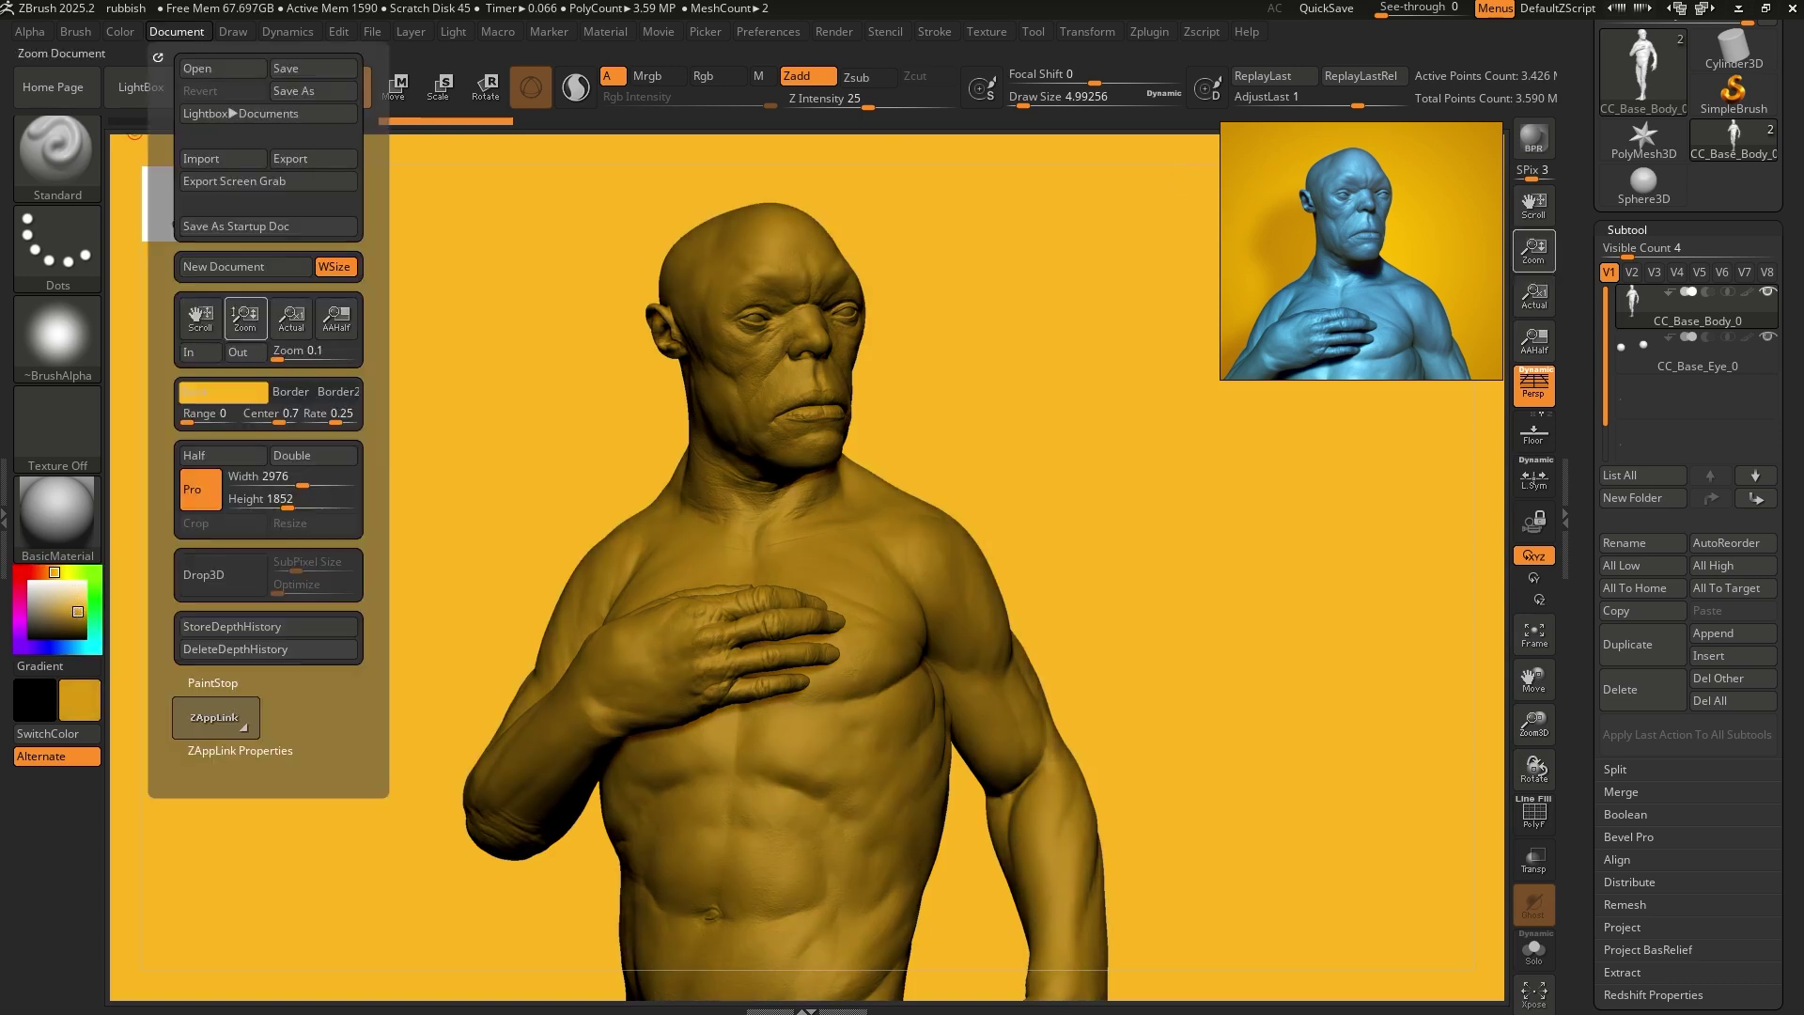
left_click(248, 387)
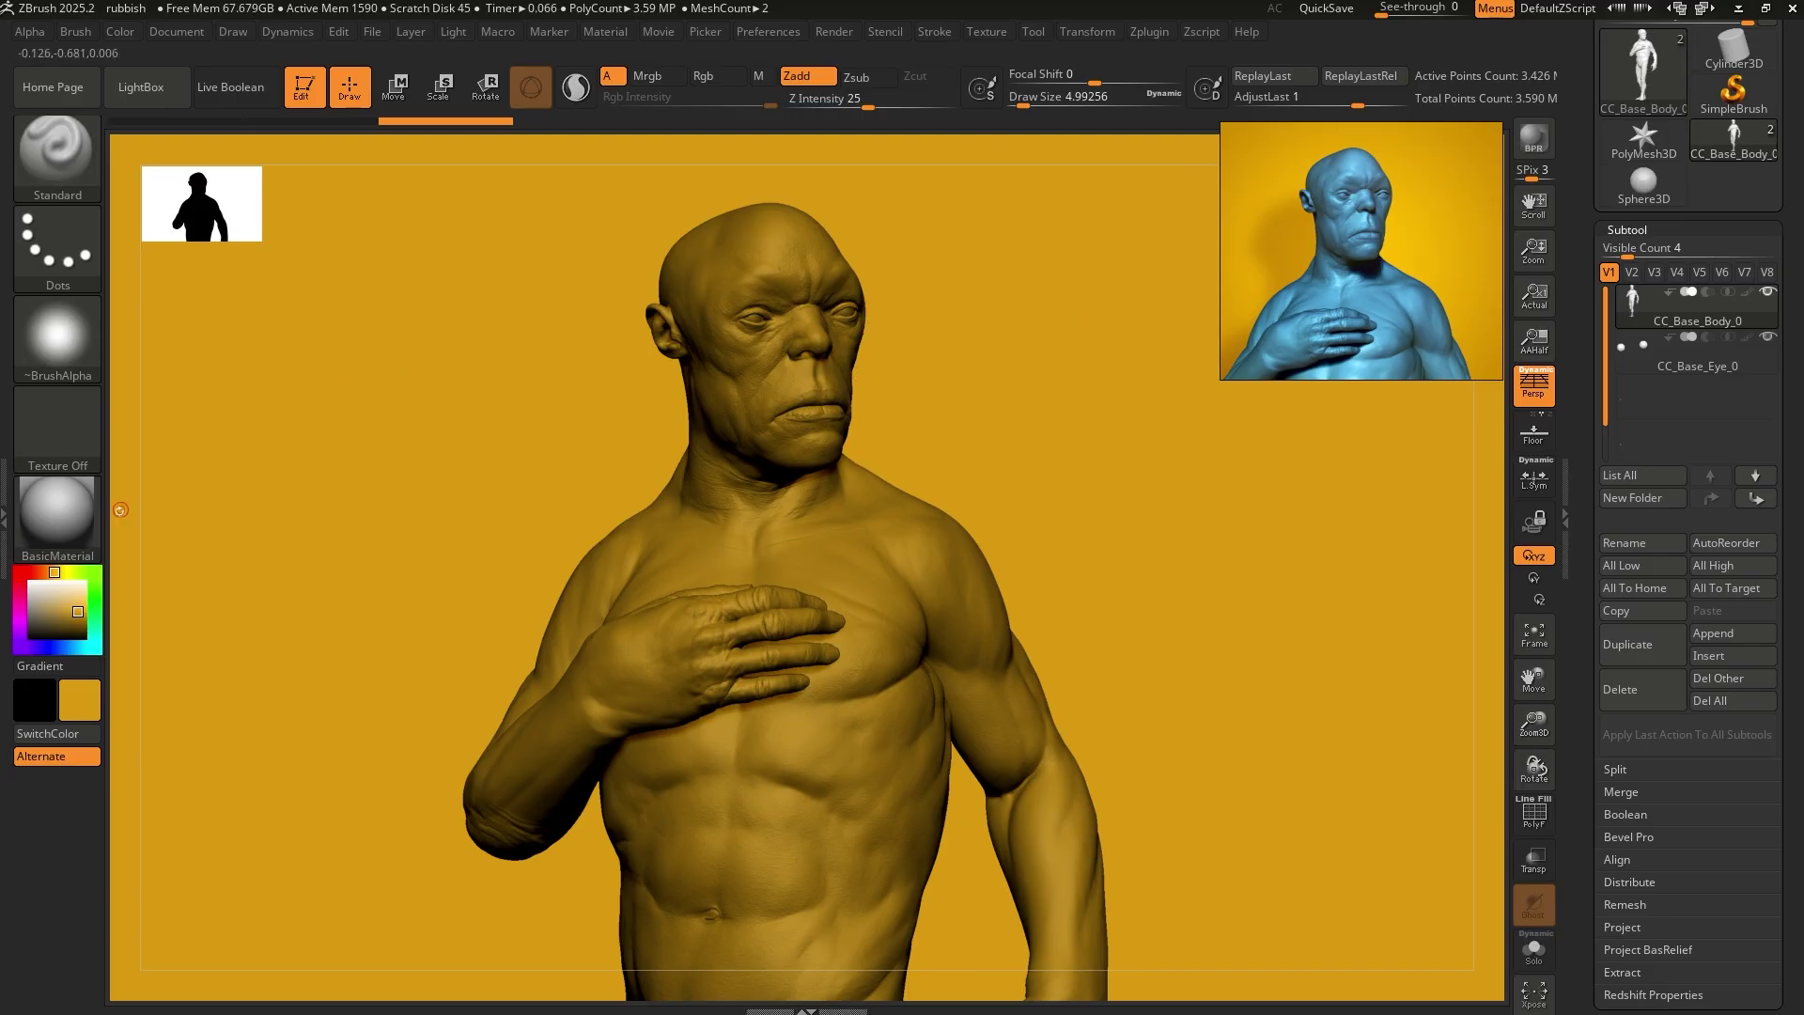
- Change the figure's colour to a medium blue
left_click_drag(53, 621, 34, 584)
left_click(66, 648)
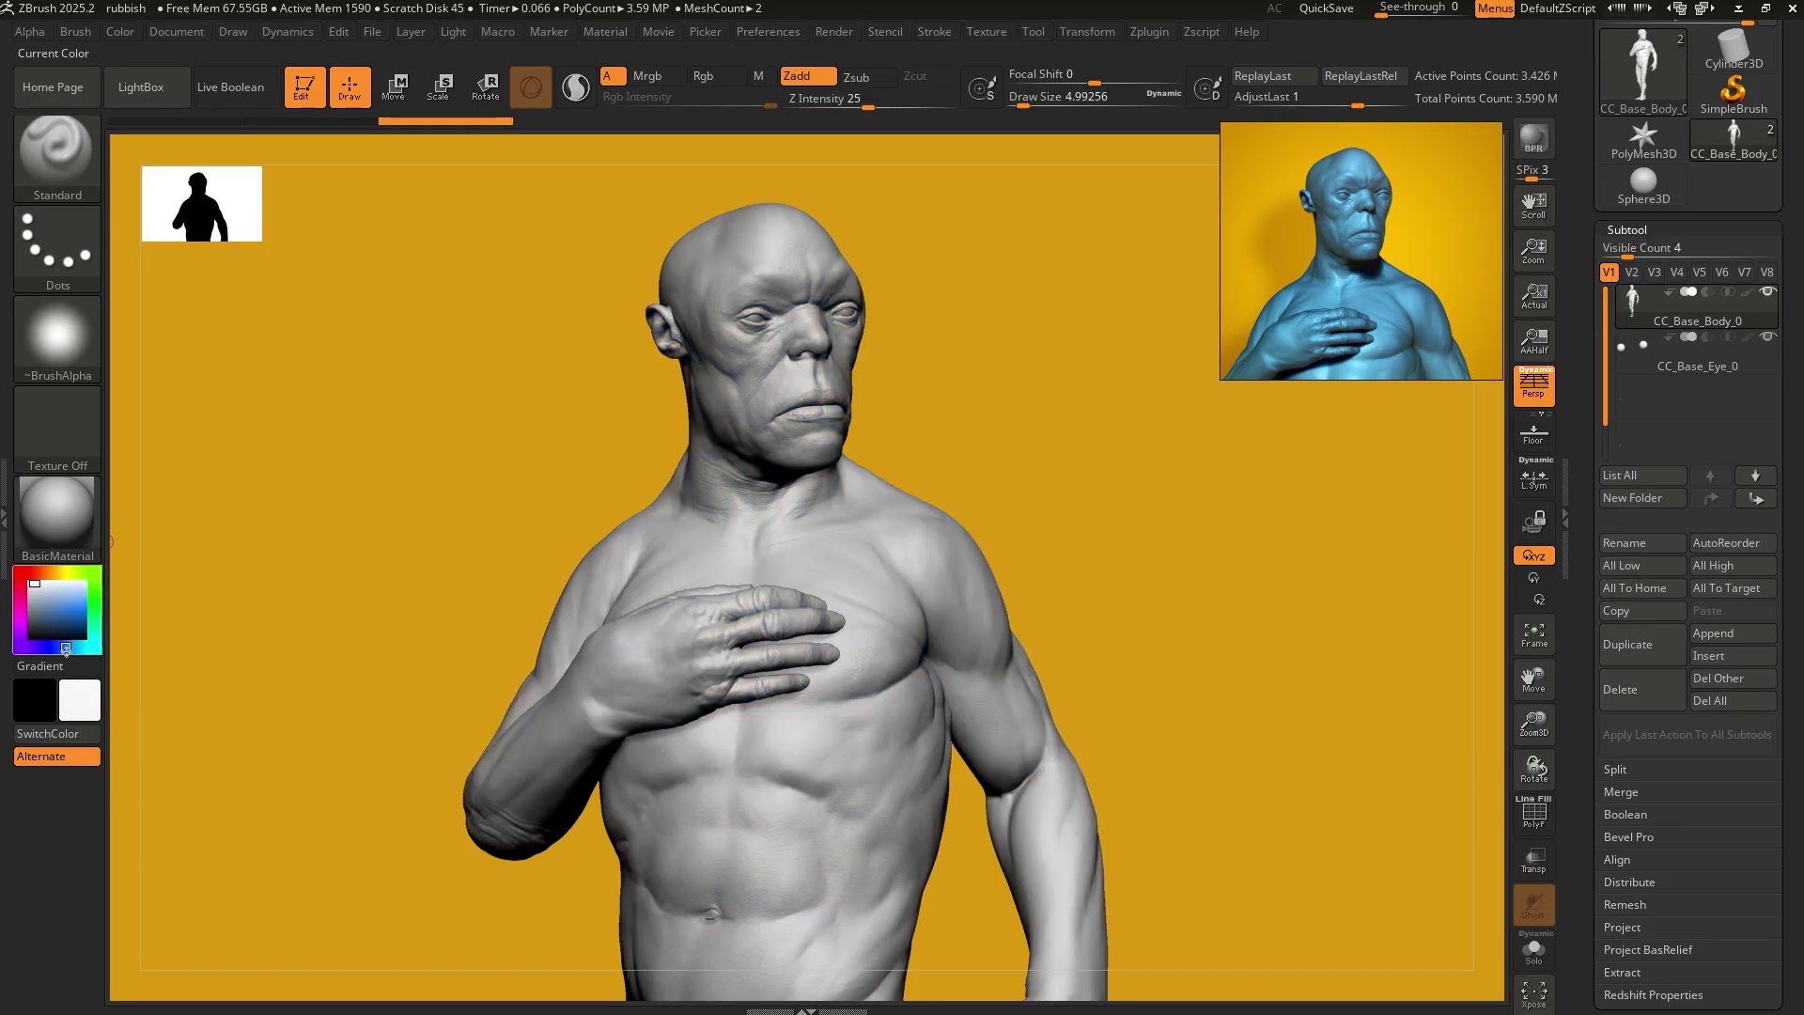
left_click(53, 598)
left_click_drag(52, 598, 68, 602)
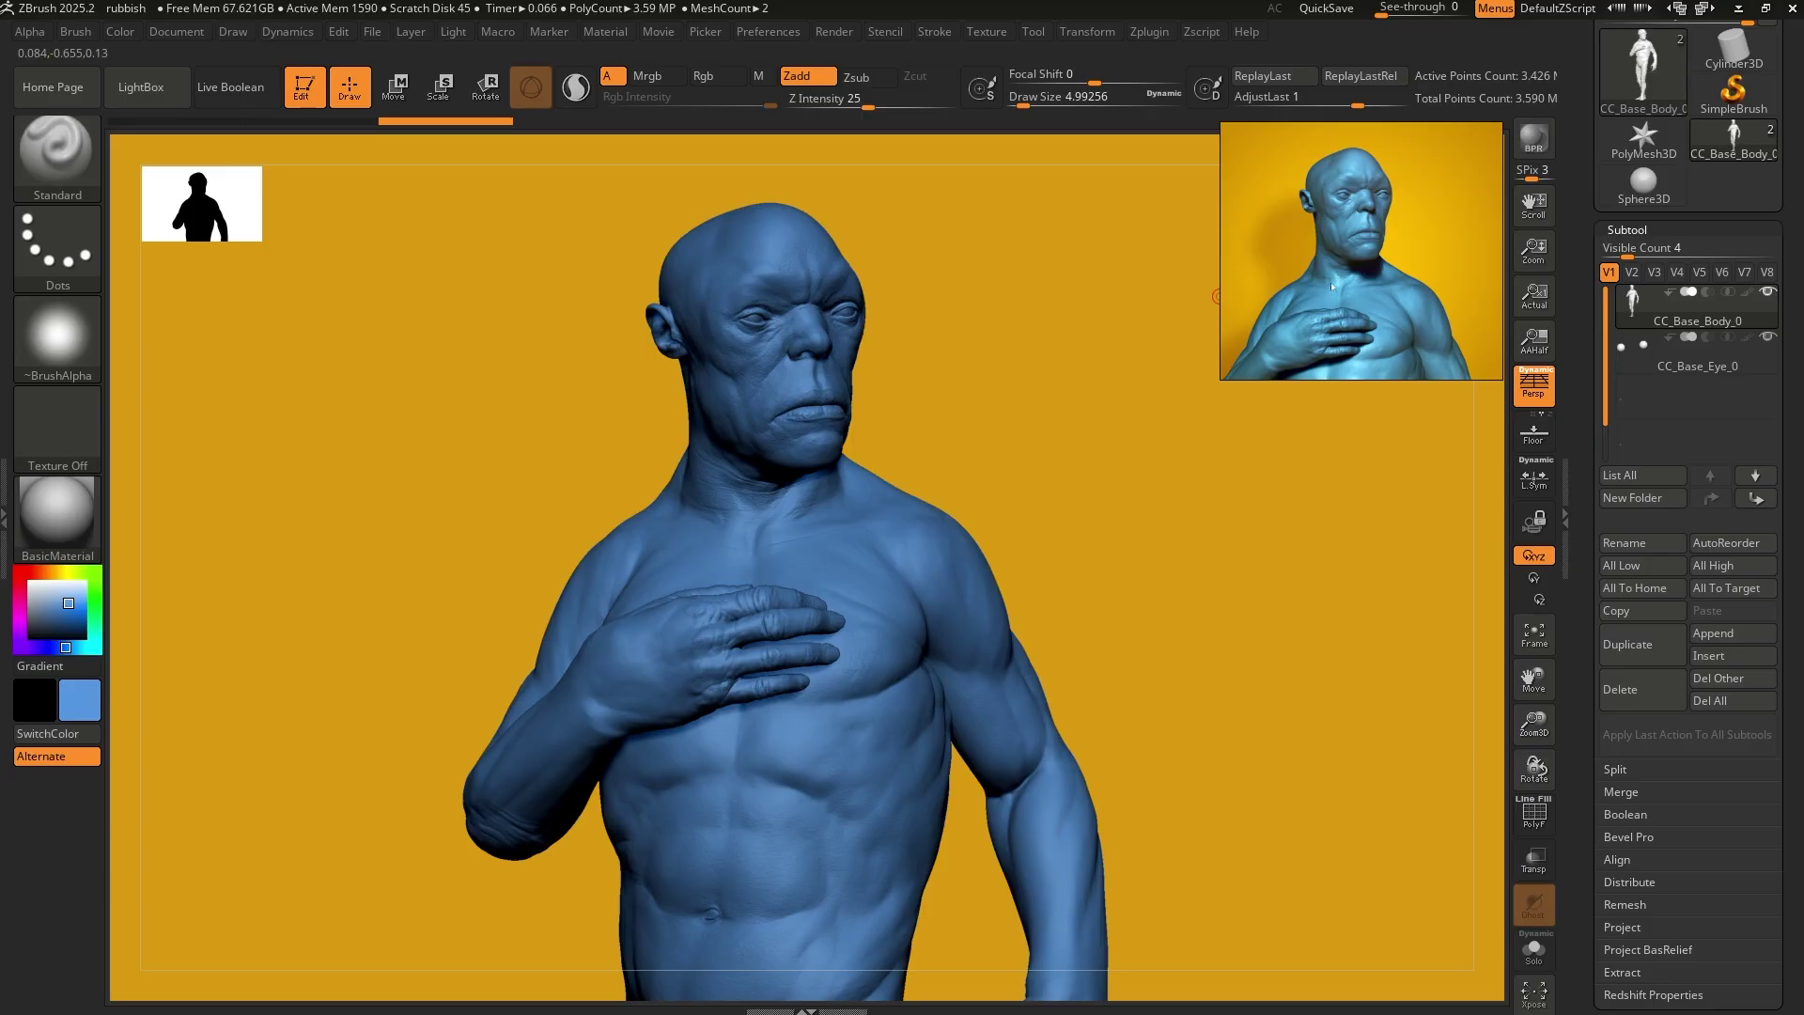
- Give the figure the glossier BasicMaterial2 and adjust its colour to a more cyan blue like the reference
left_click(57, 512)
left_click(355, 542)
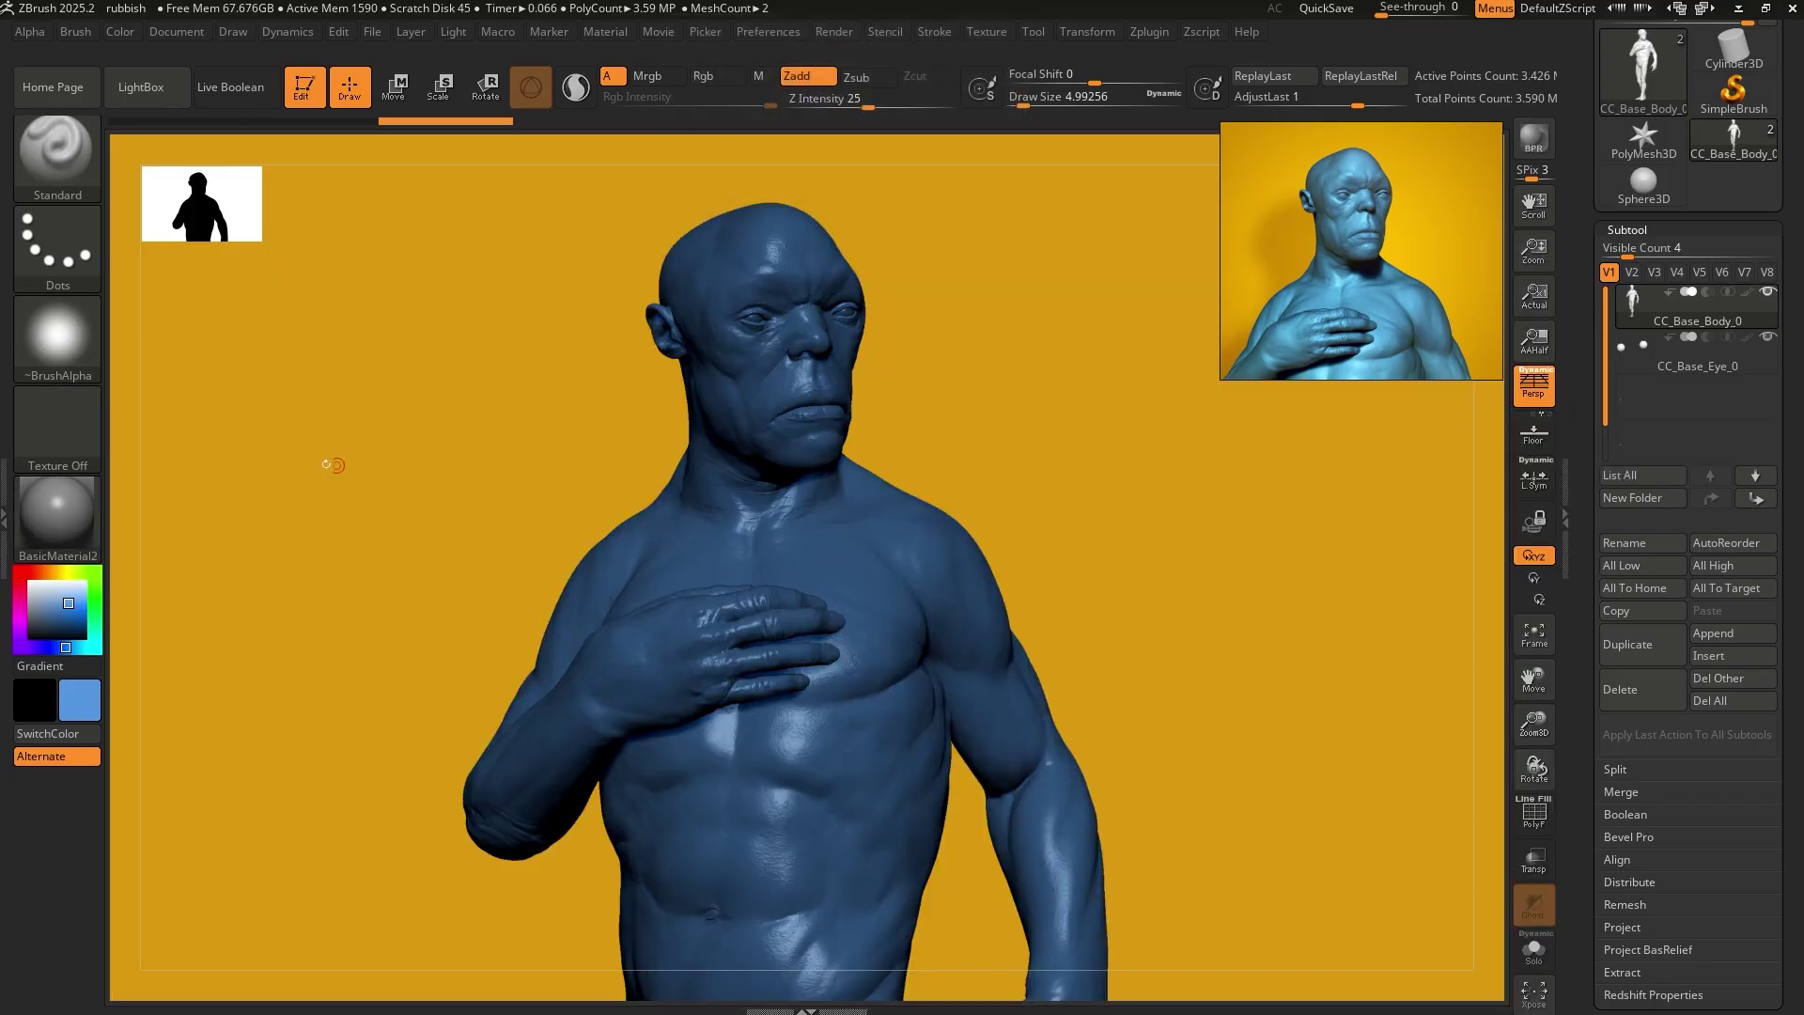
left_click(79, 645)
left_click(67, 591)
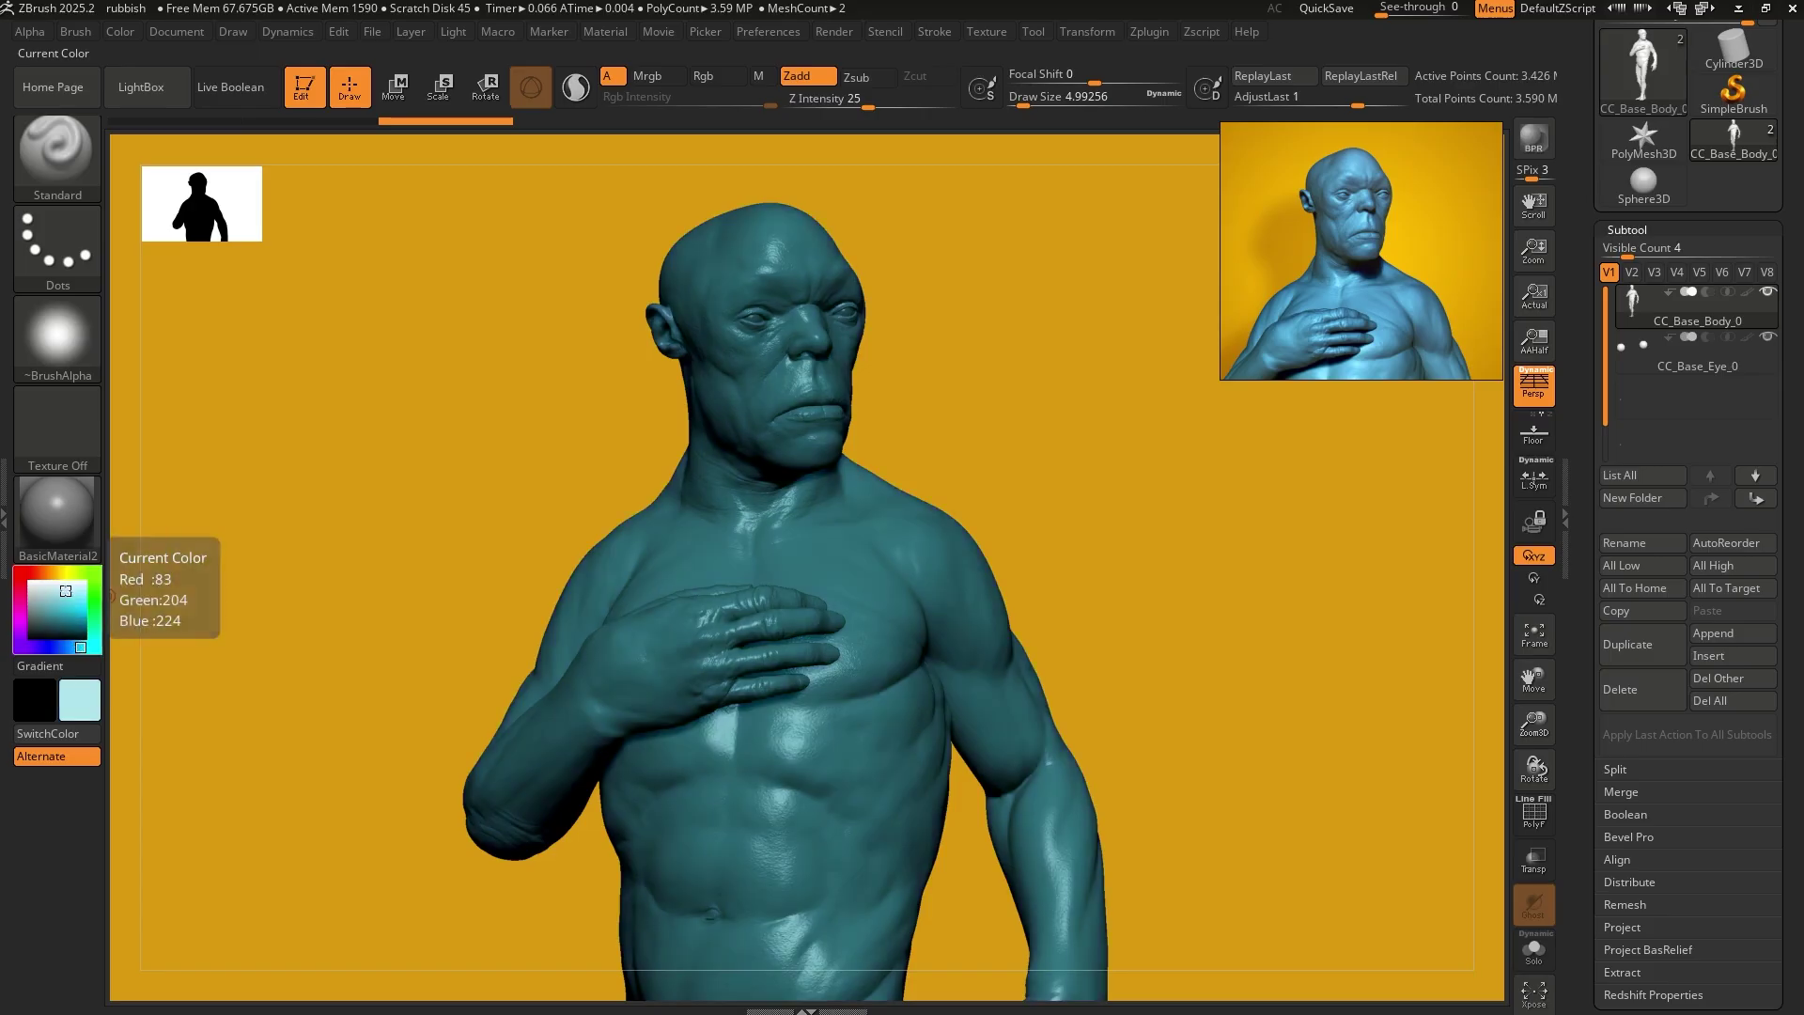
left_click_drag(76, 645, 62, 599)
left_click(71, 604)
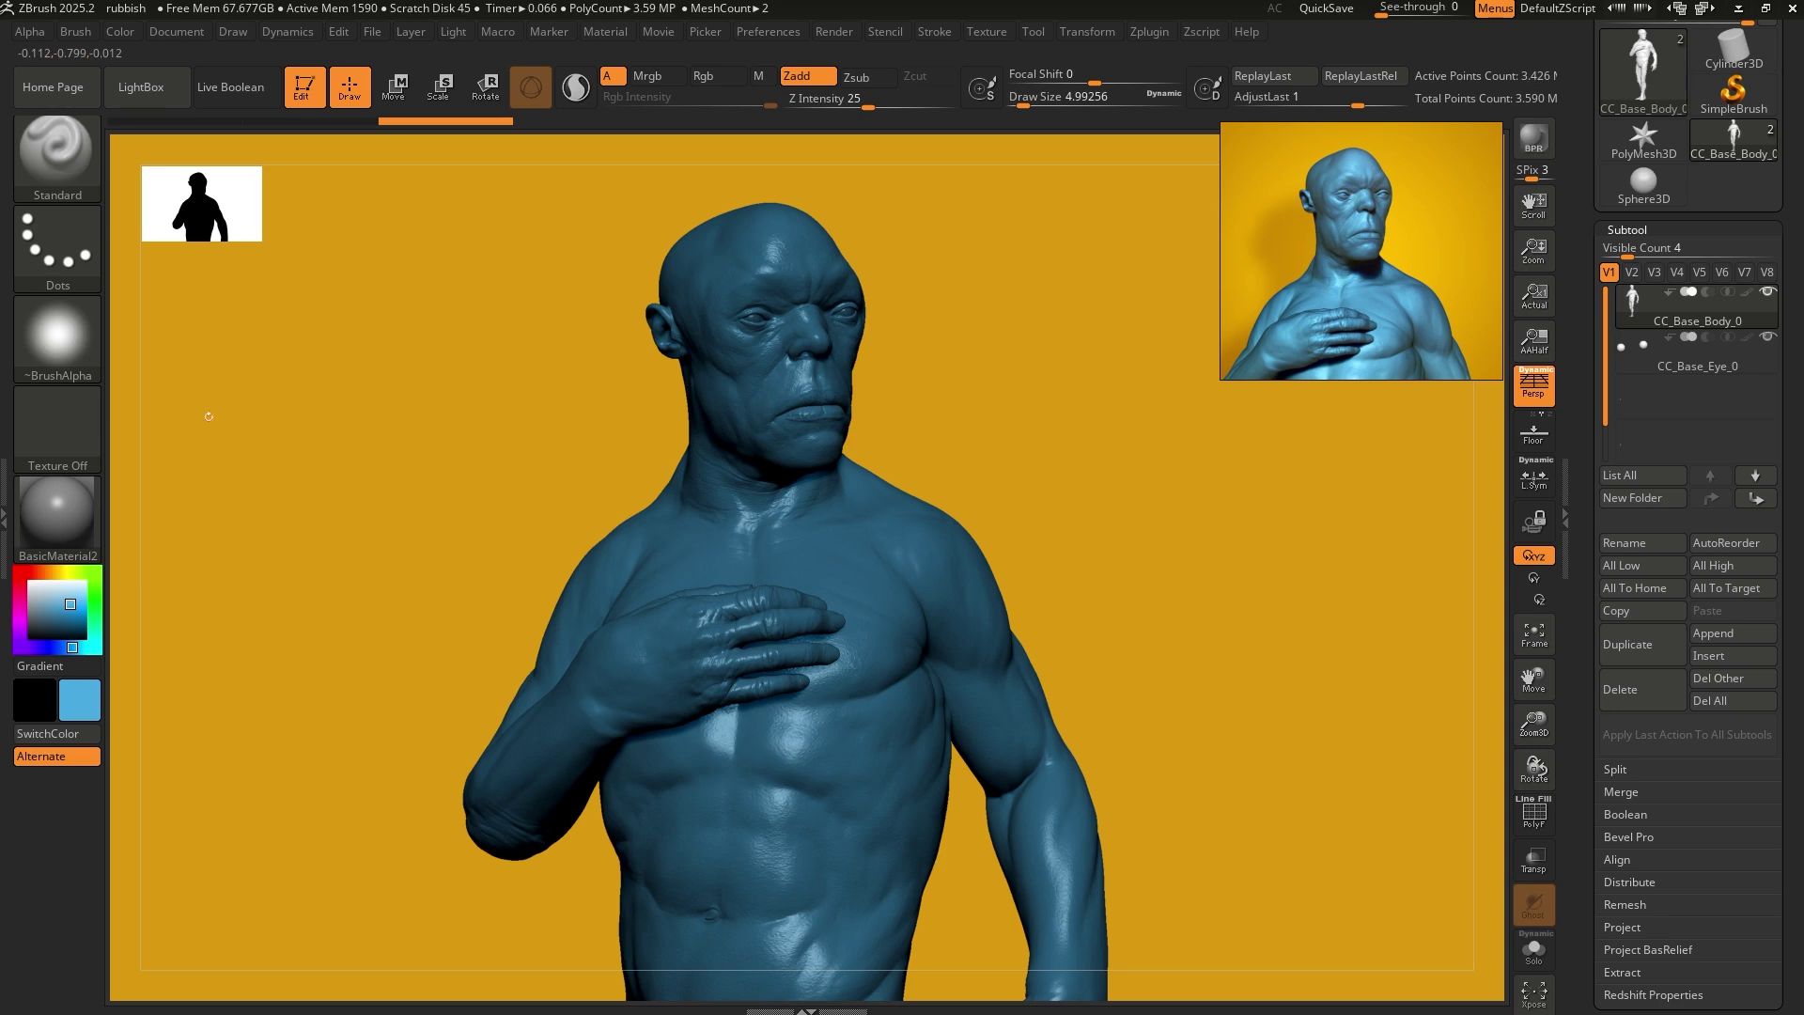
- Open the side tray beside the canvas and dock the Material palette in it
double_click(5, 516)
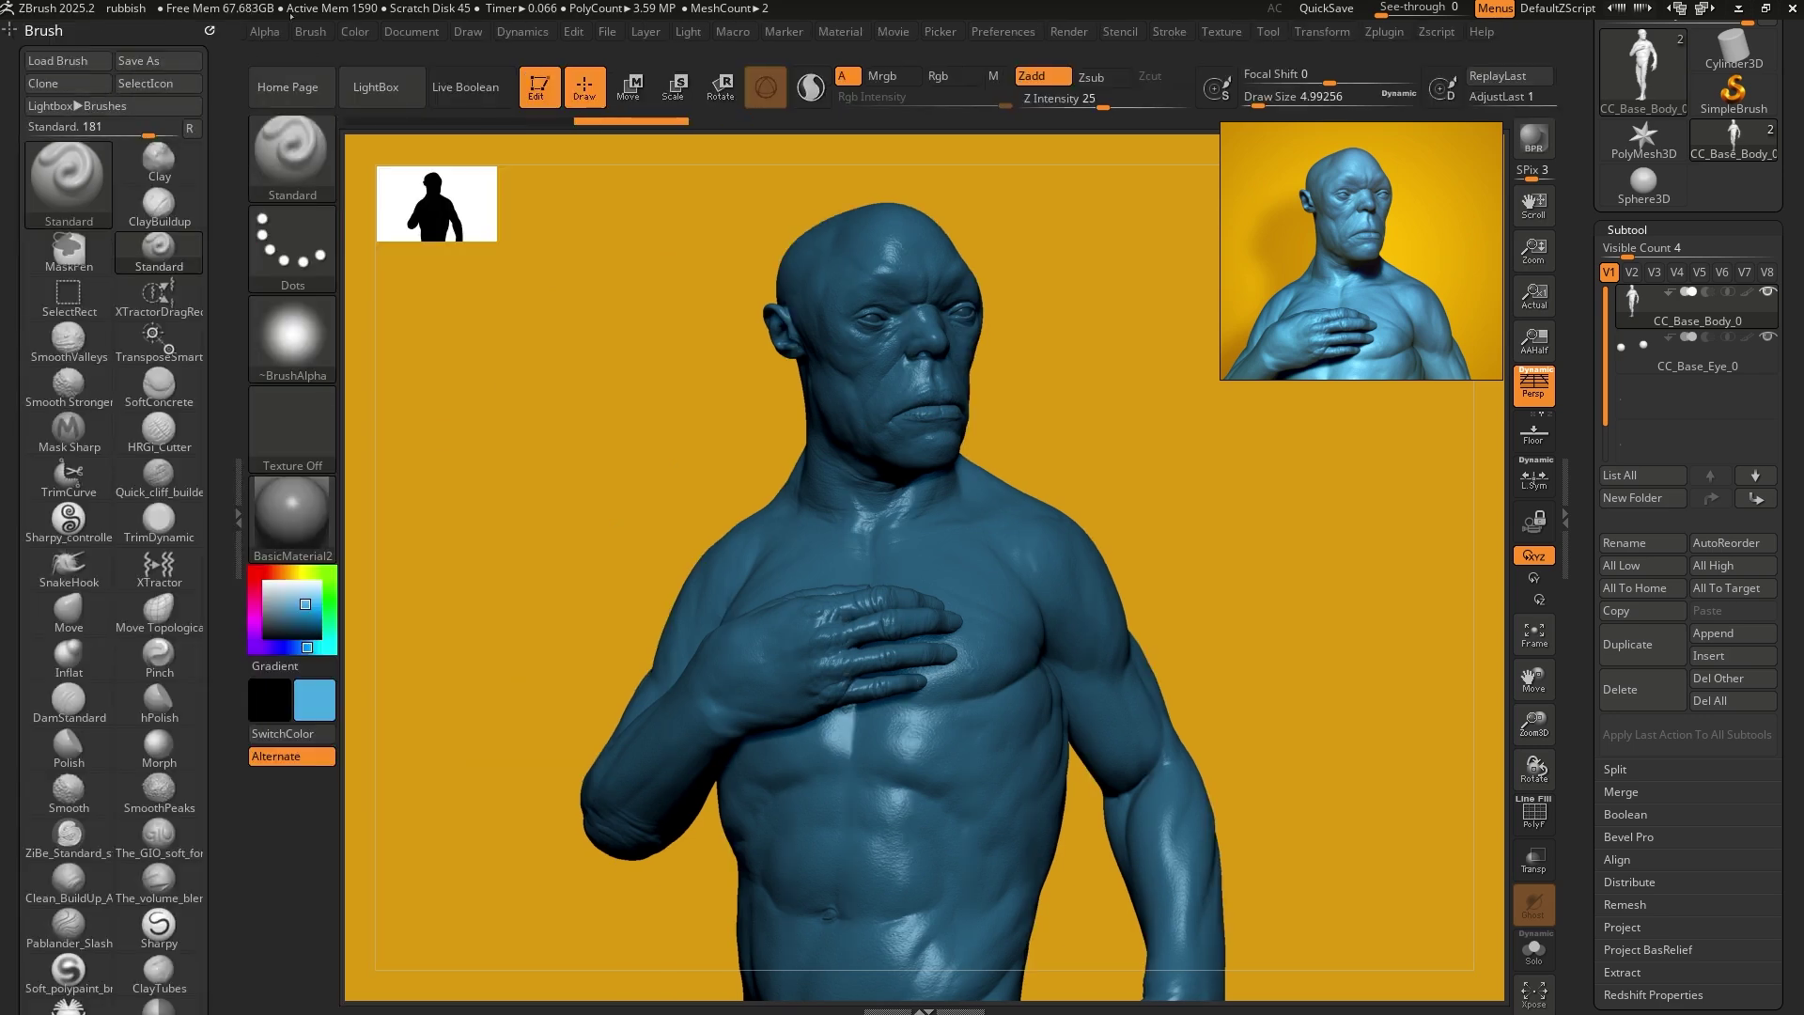
left_click(846, 33)
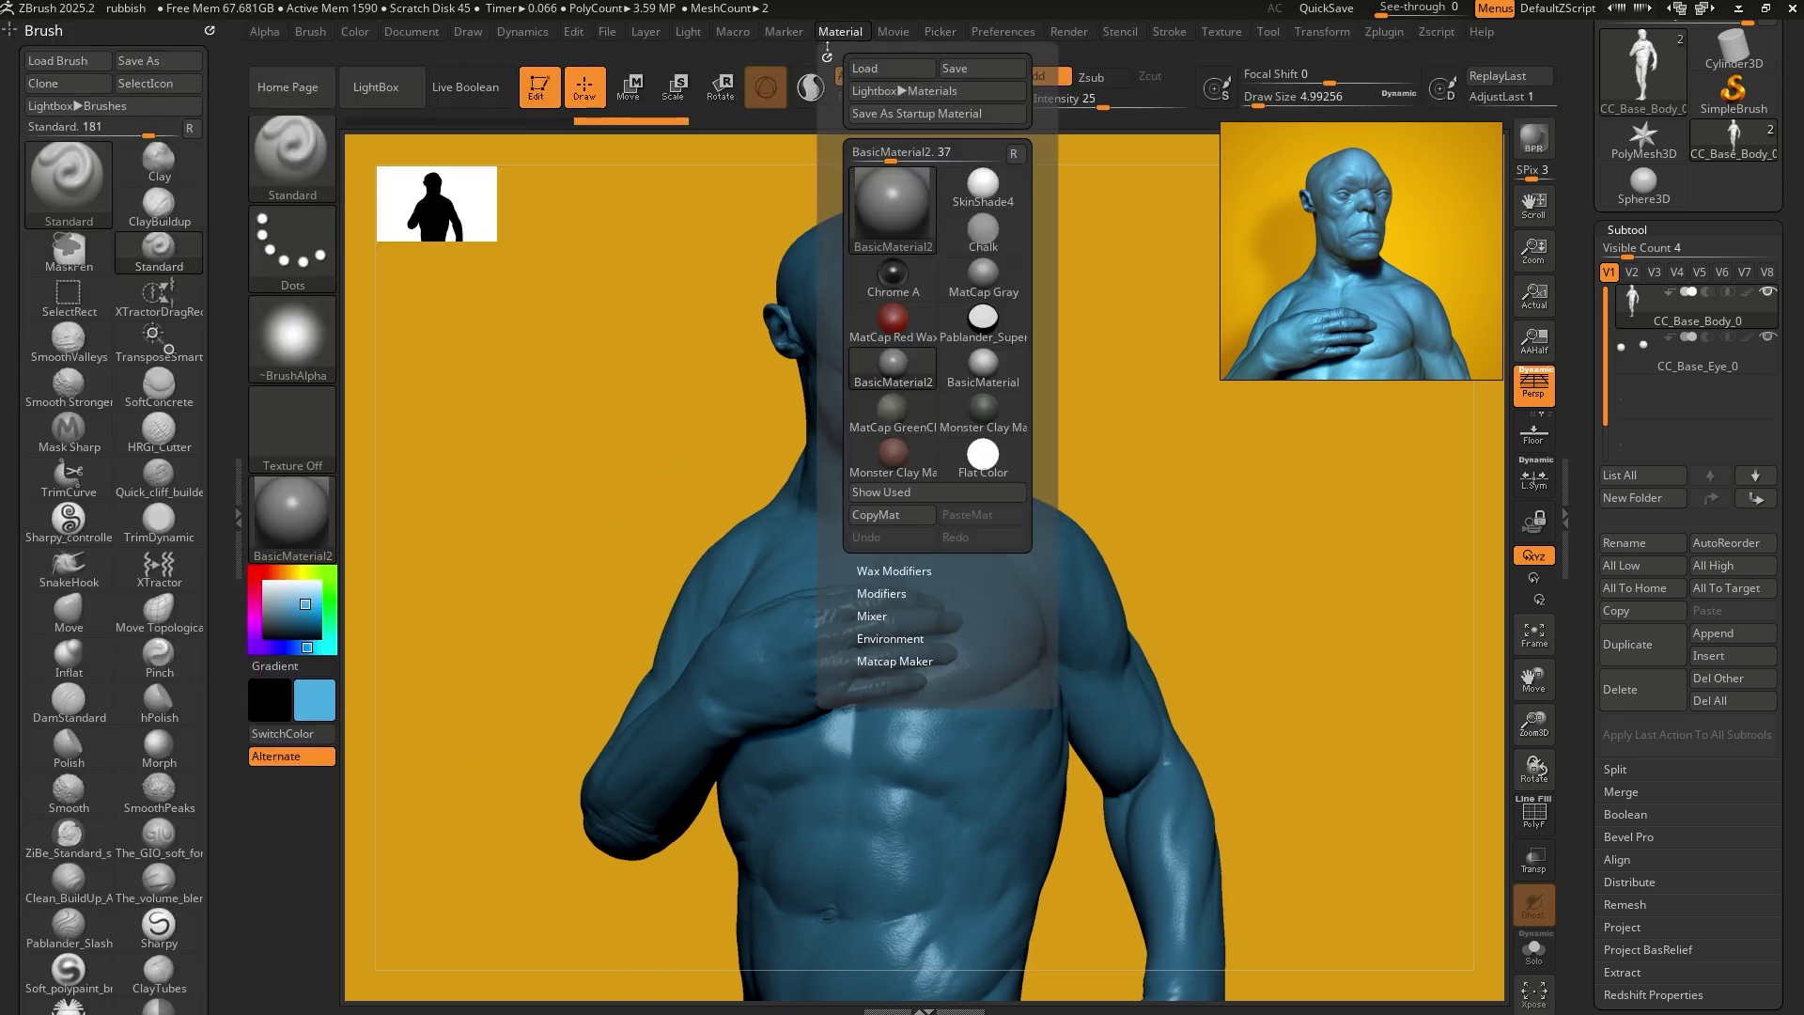
left_click_drag(827, 54, 116, 71)
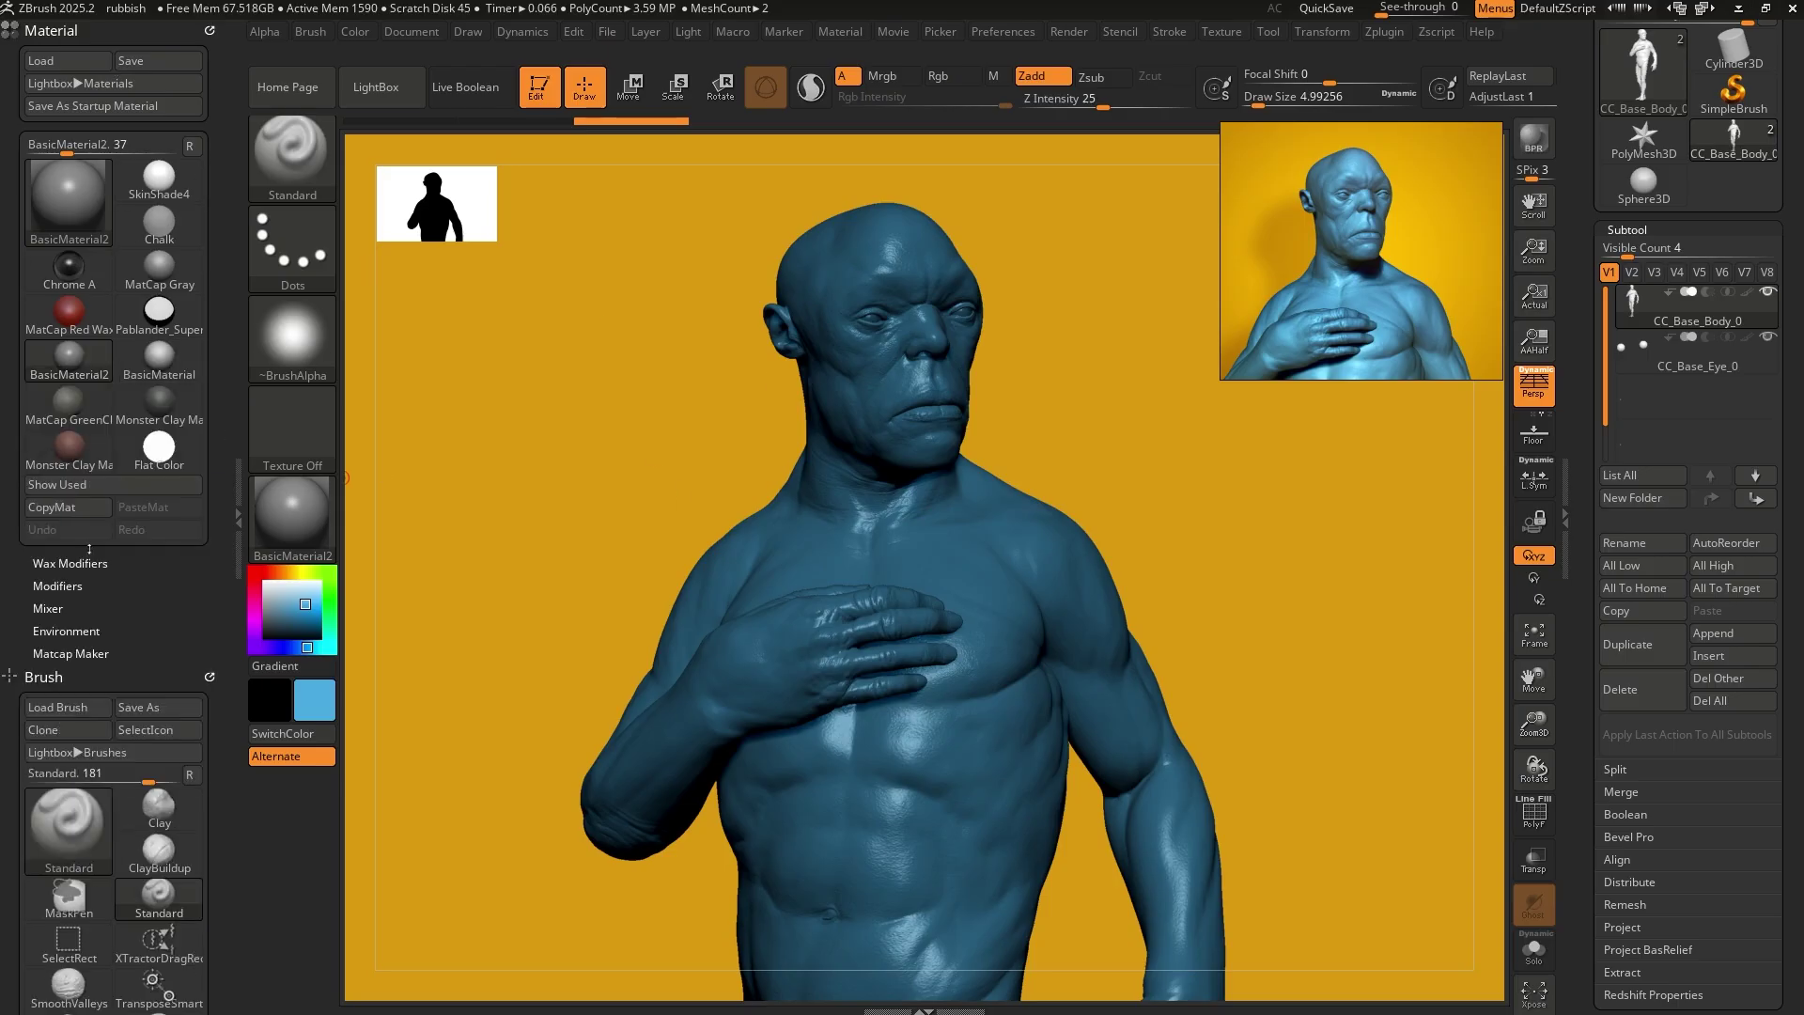
- Open the BasicMaterial2 modifiers and set Diffuse to about 0.996 and Specular to about 0.283
left_click(76, 581)
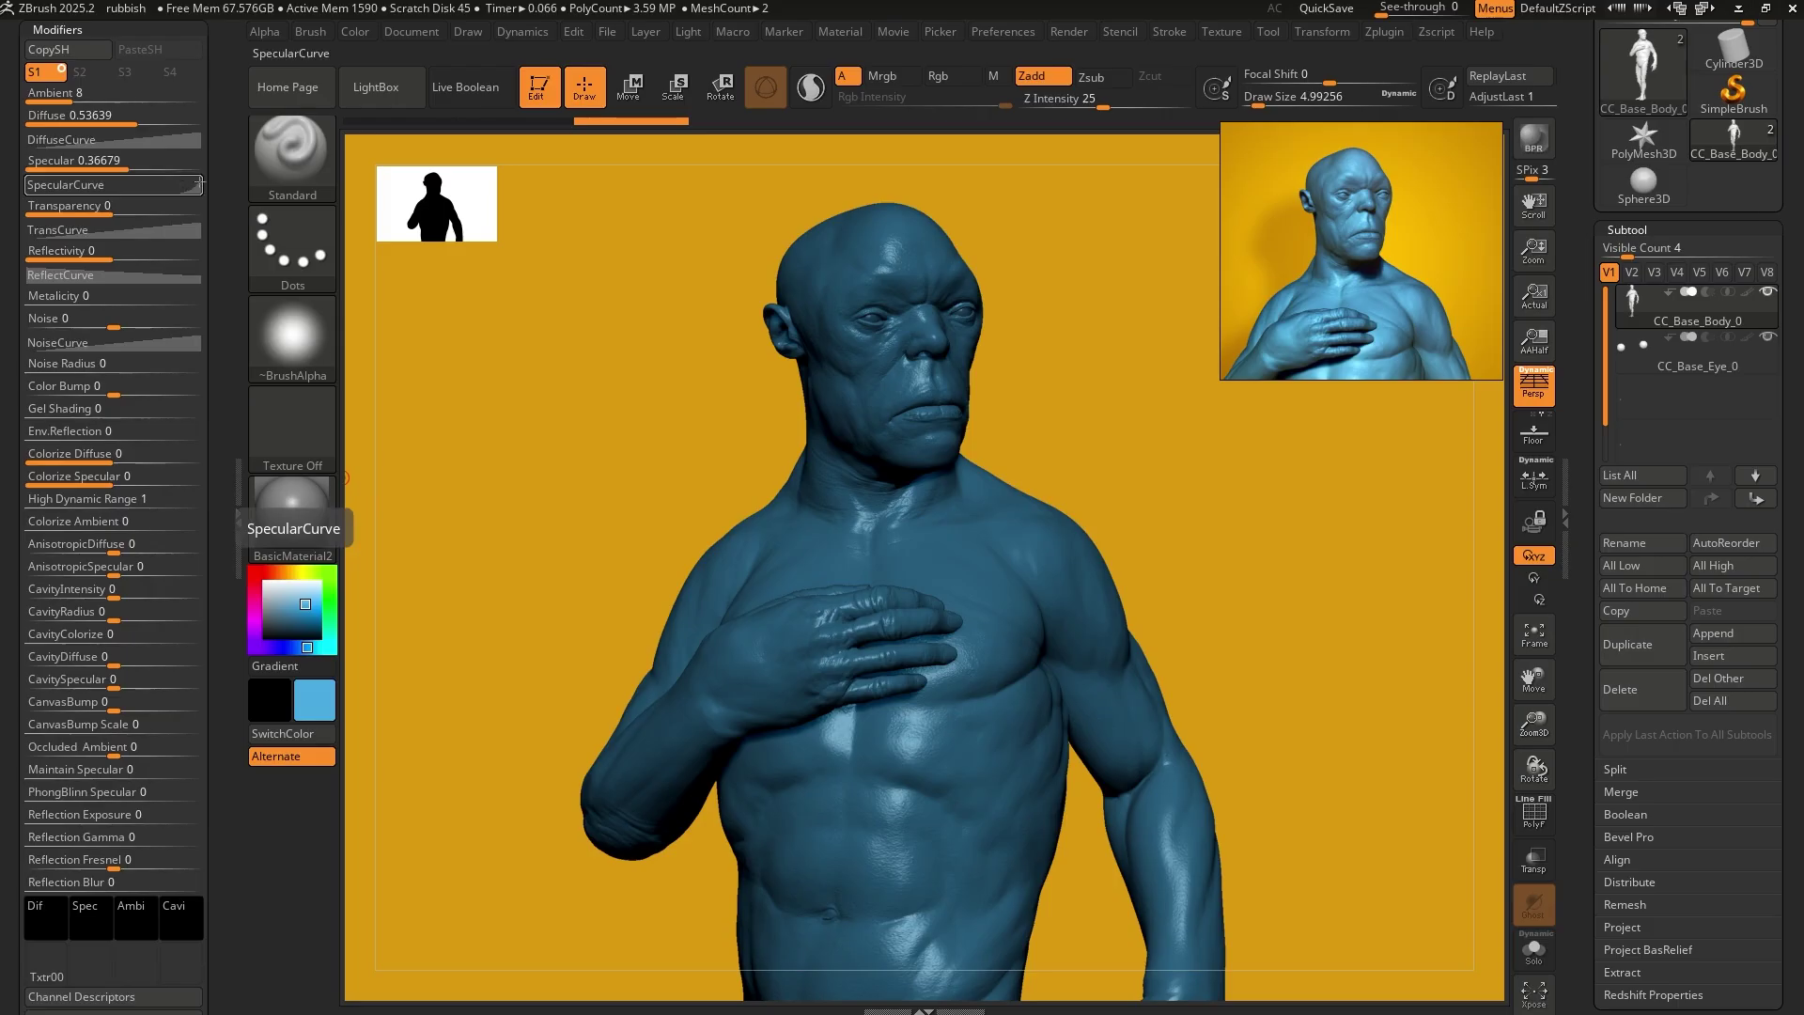
left_click_drag(226, 227, 226, 421)
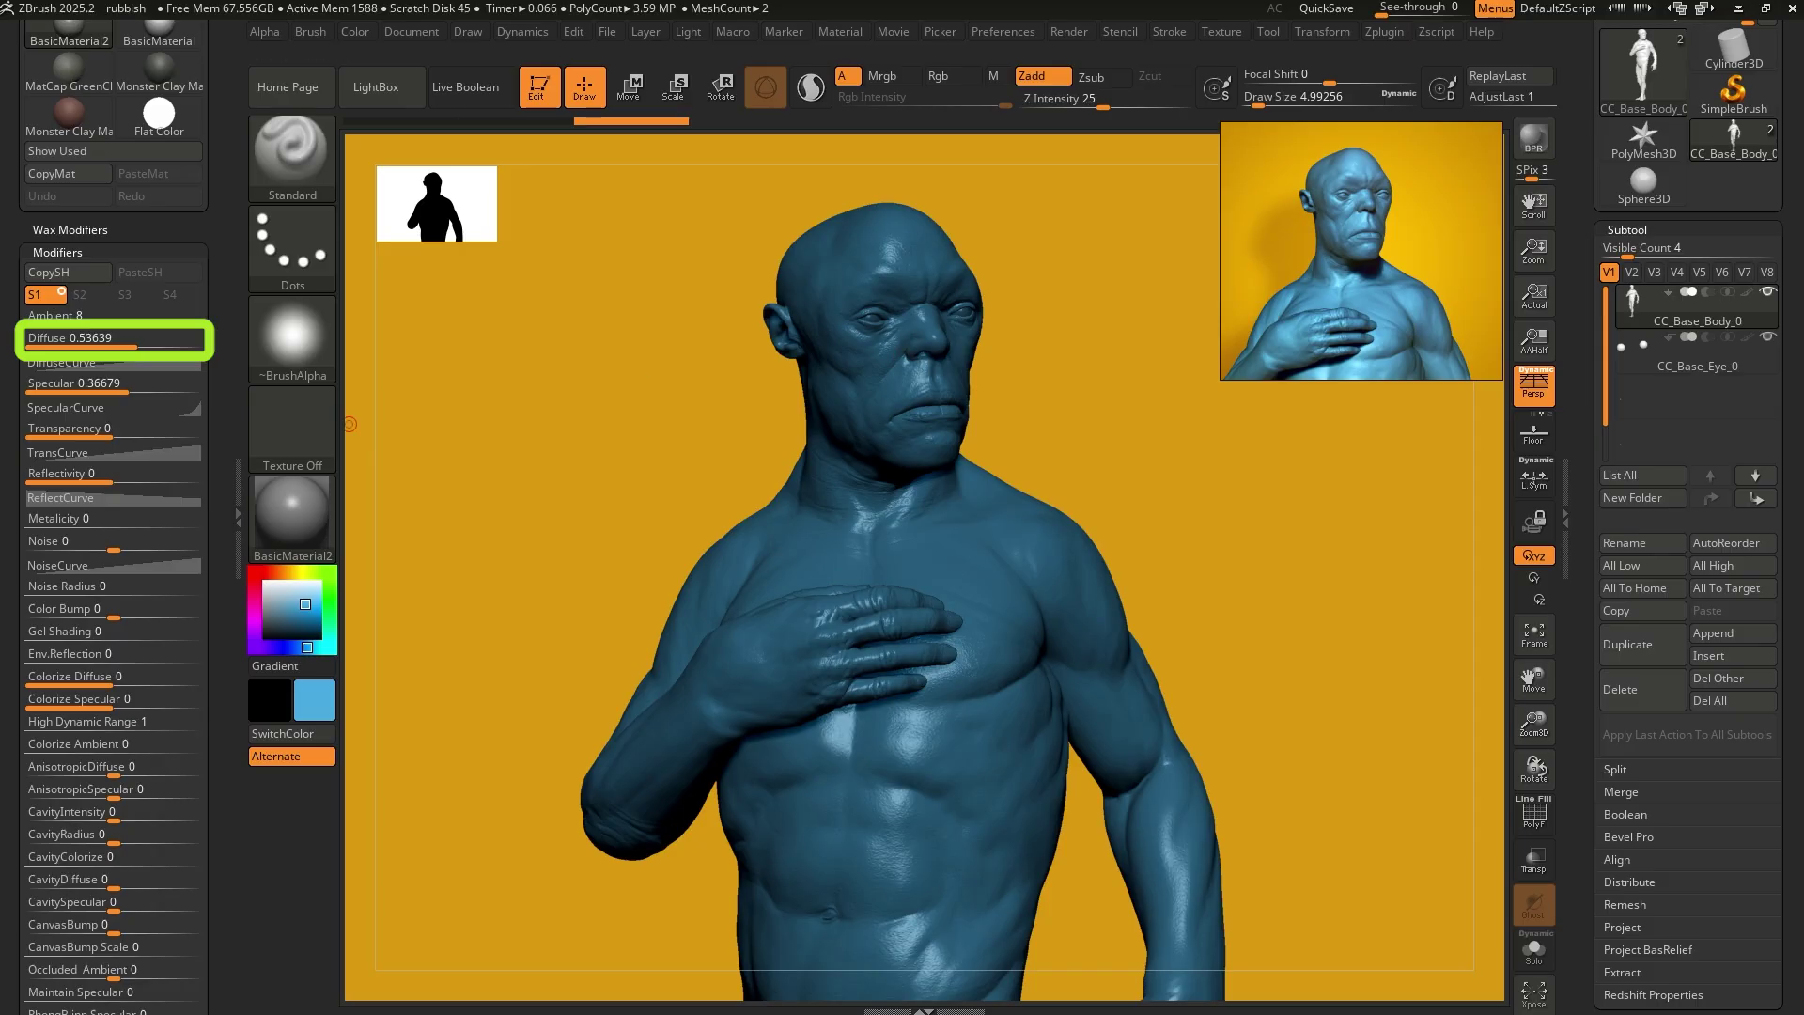
left_click_drag(118, 339, 150, 346)
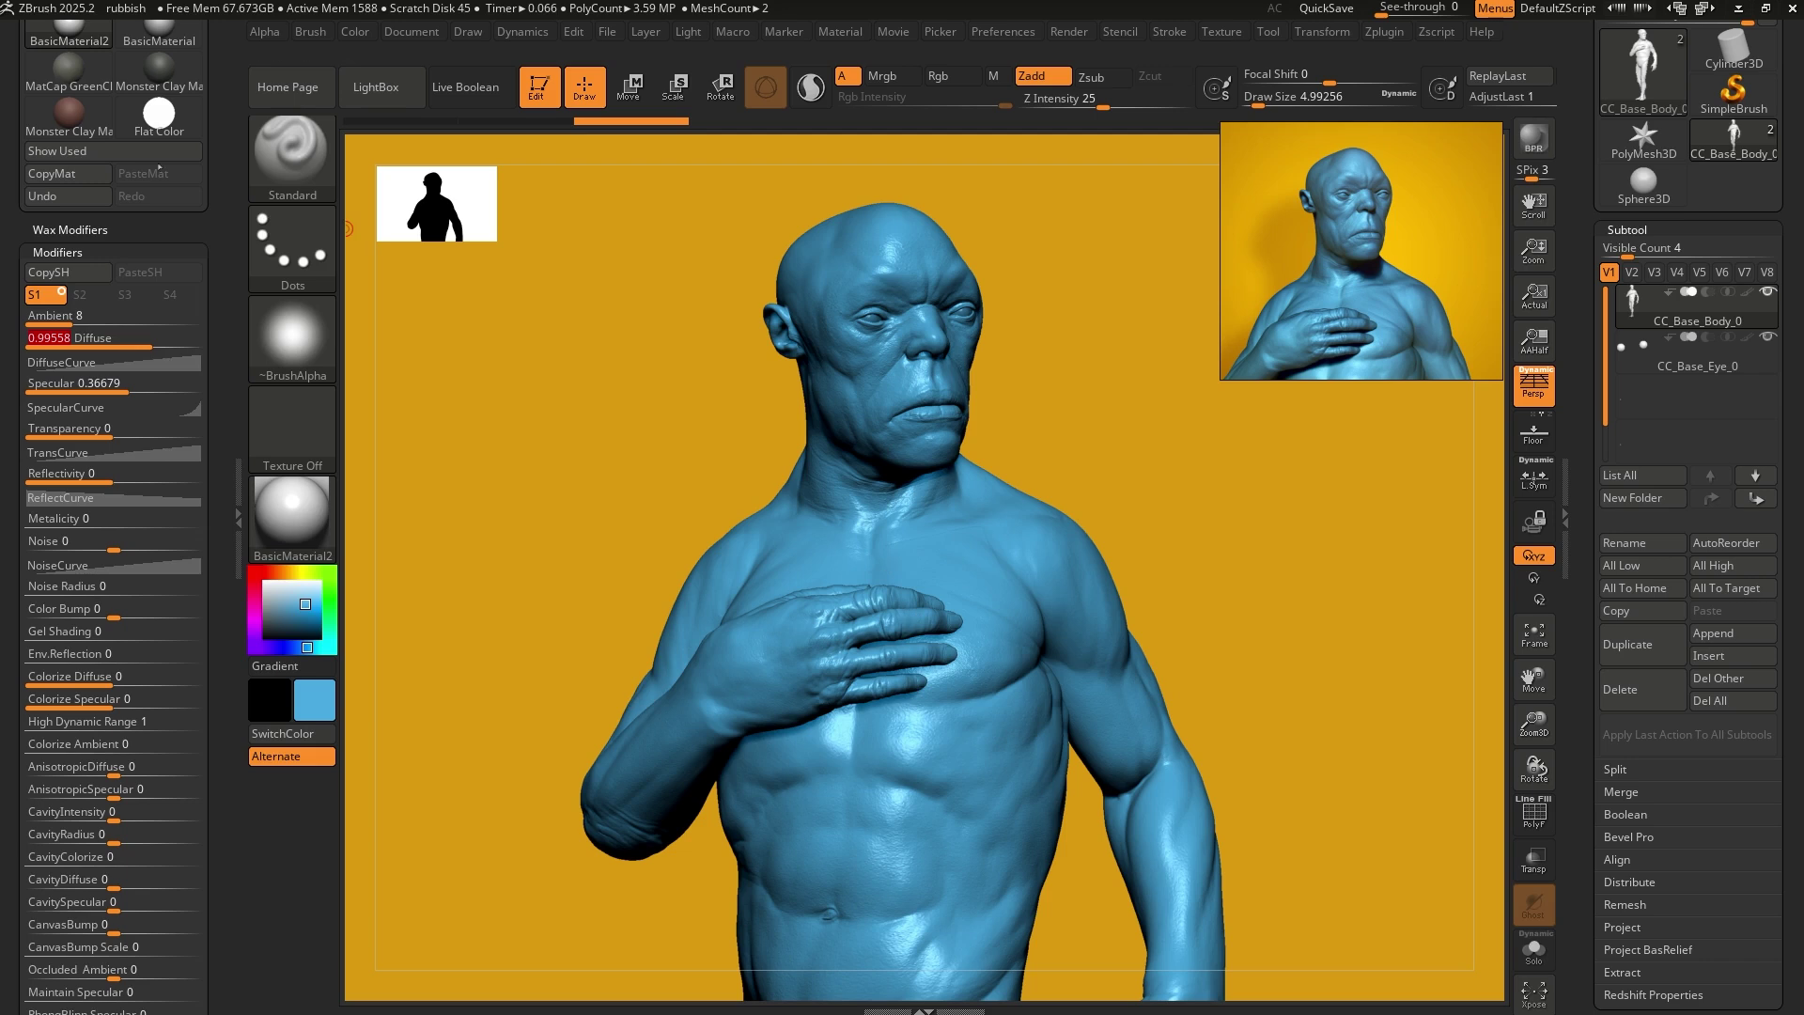
left_click_drag(105, 427, 123, 394)
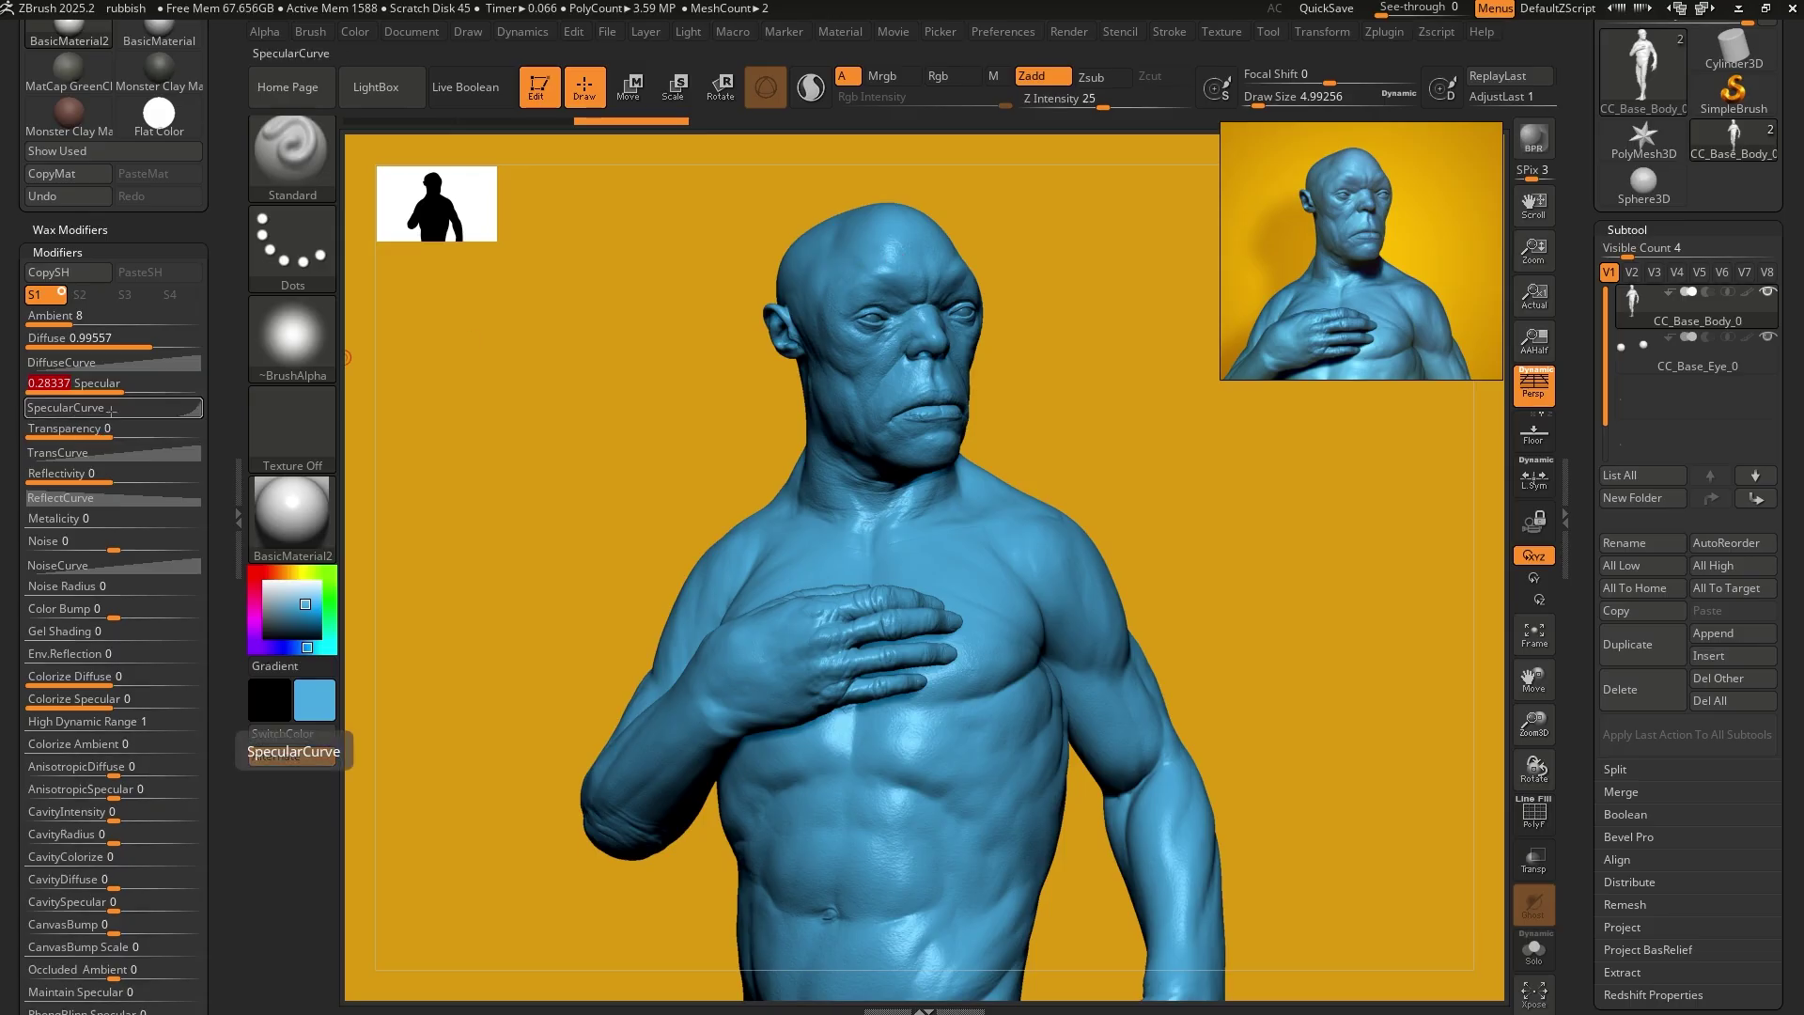
- Reshape the material's specular curve, trying broad and tight falloffs and settling on a moderately soft highlight
left_click(158, 410)
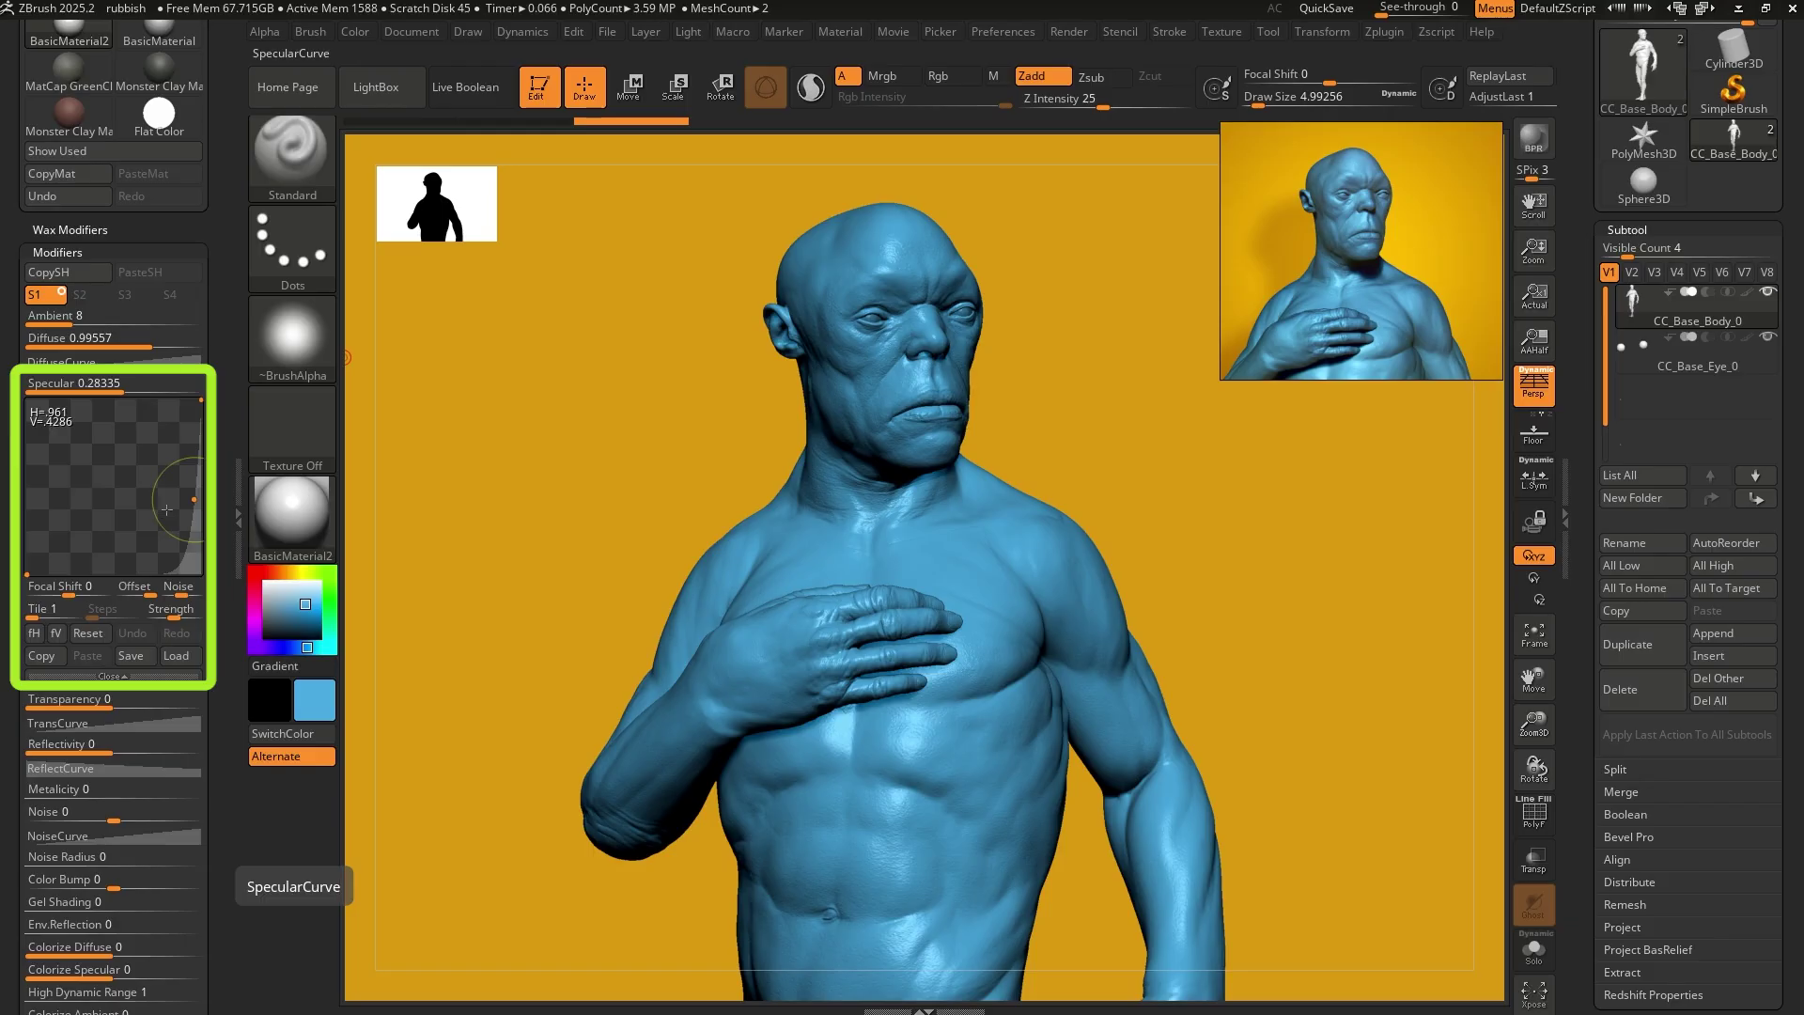
left_click_drag(192, 501, 132, 503)
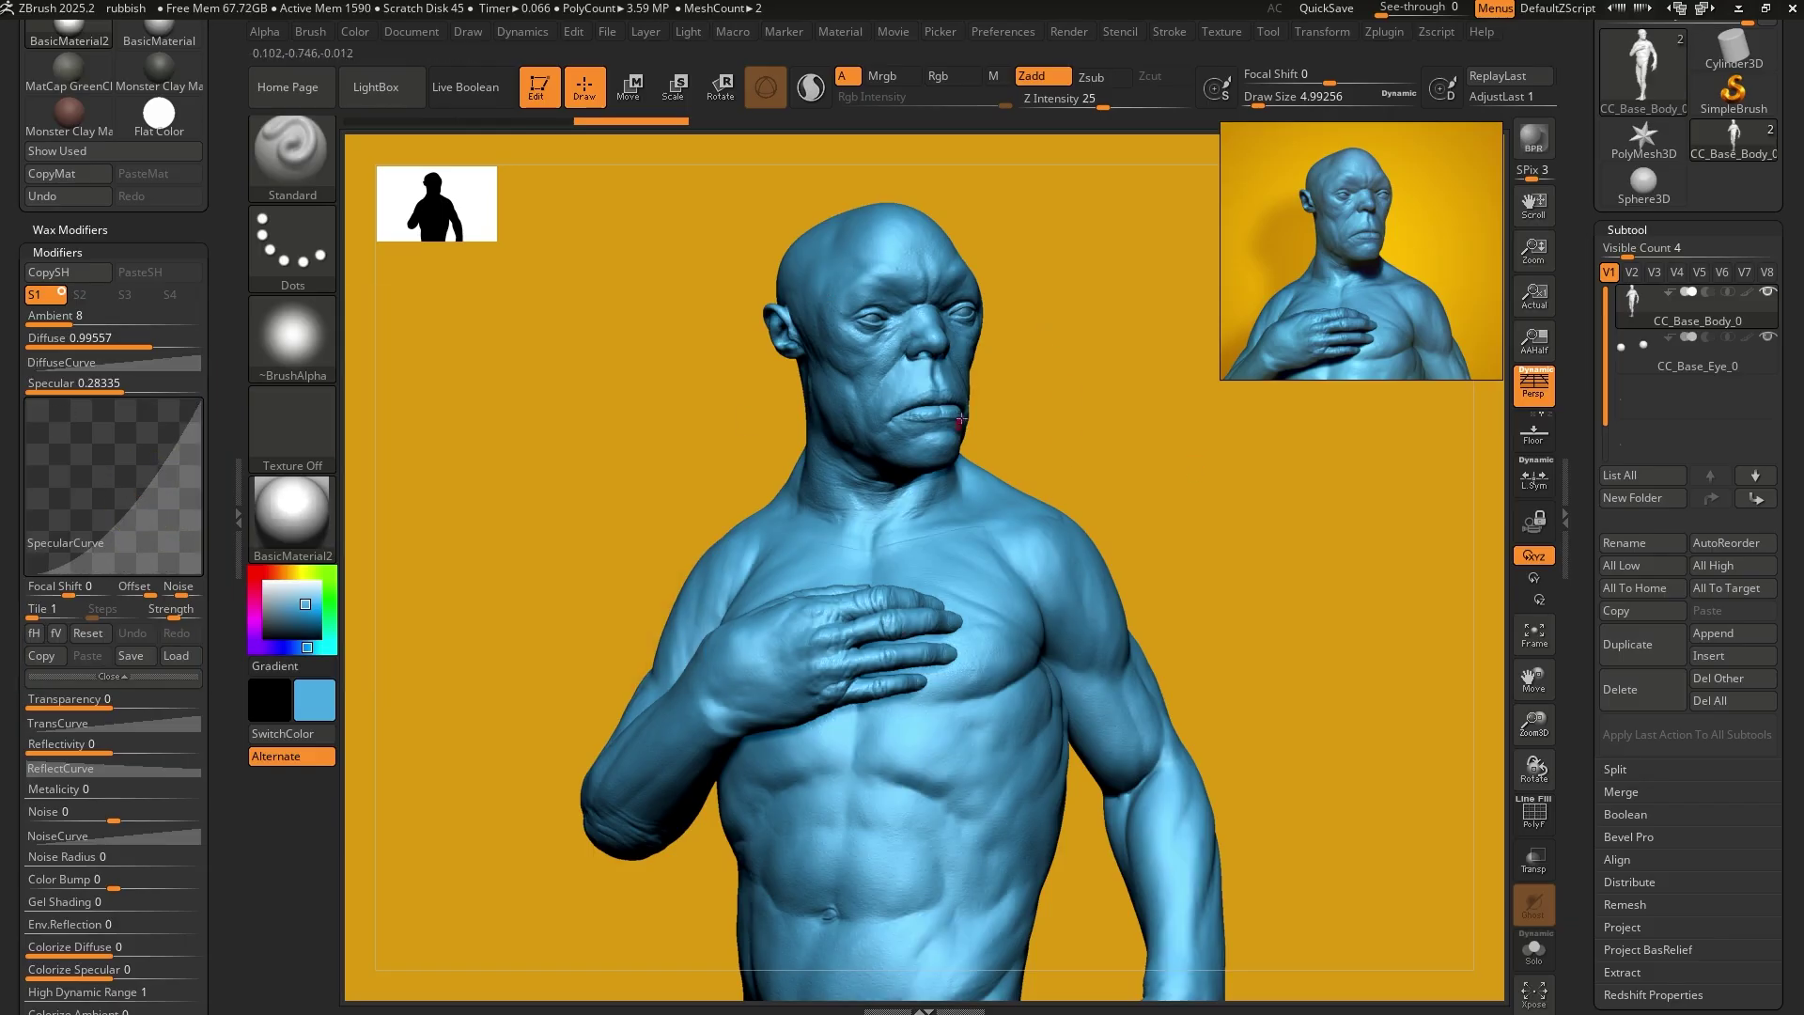
left_click_drag(163, 535, 193, 536)
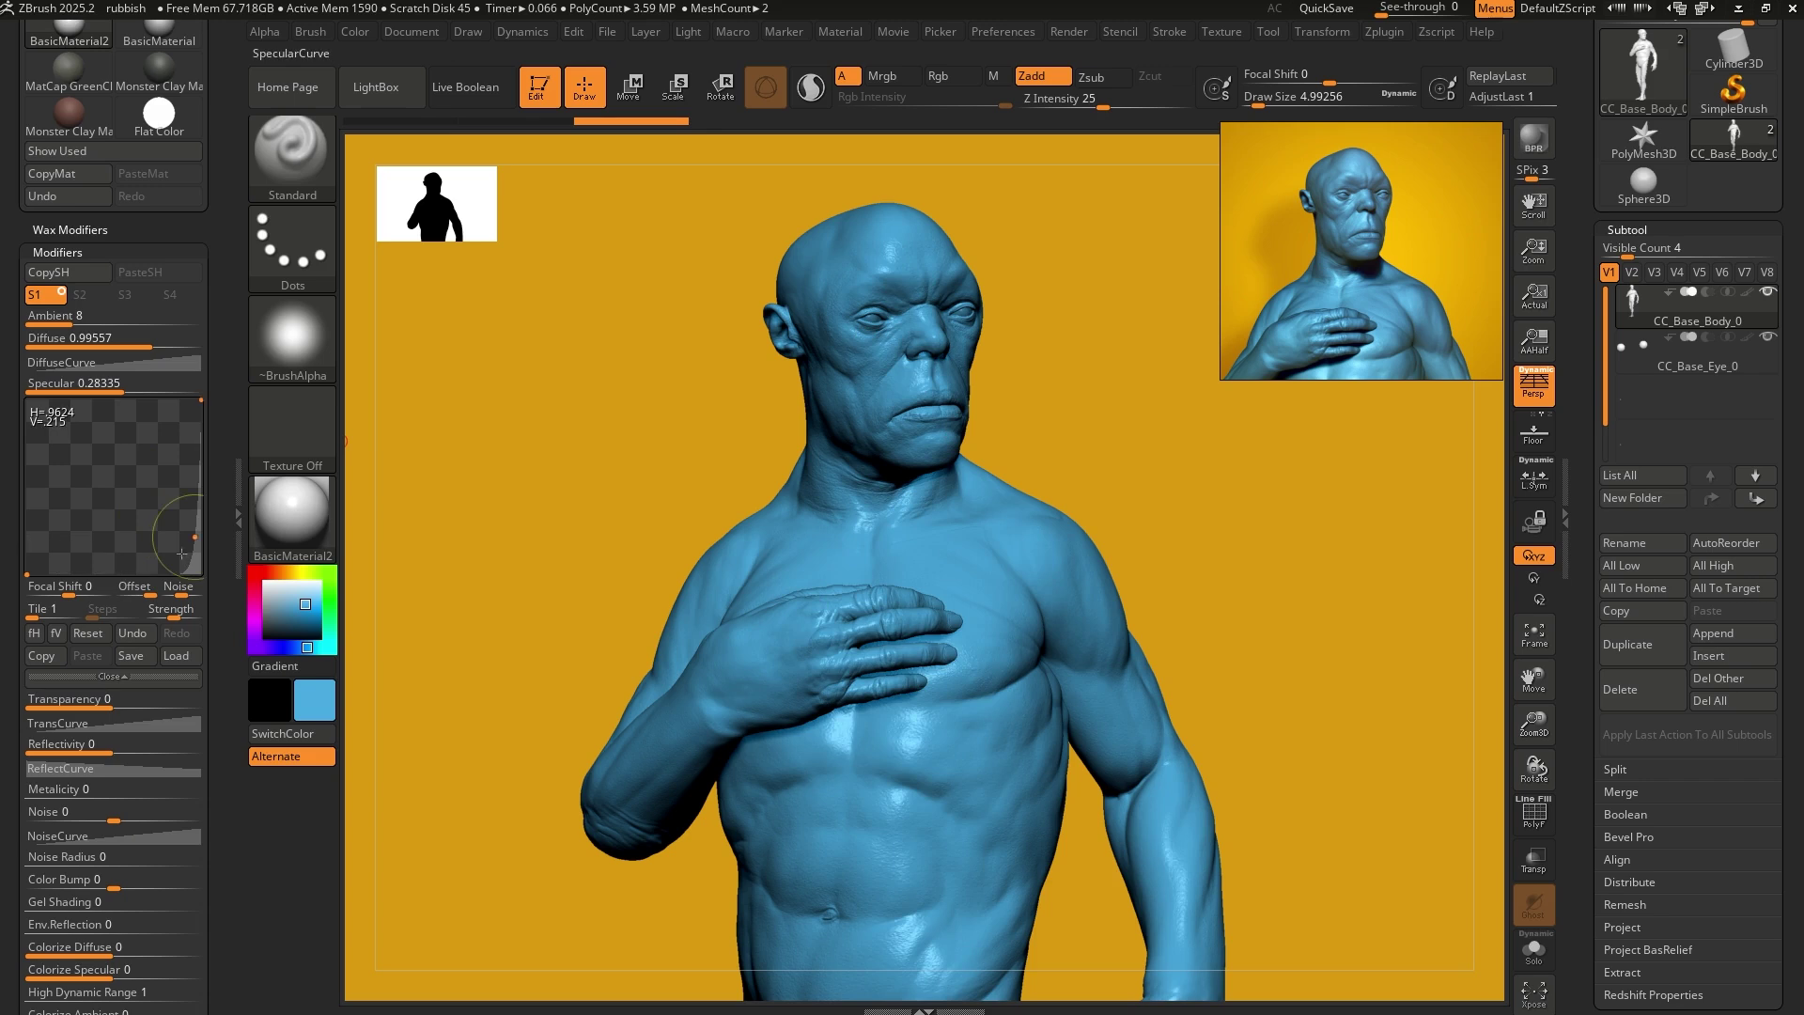
left_click_drag(195, 537, 182, 519)
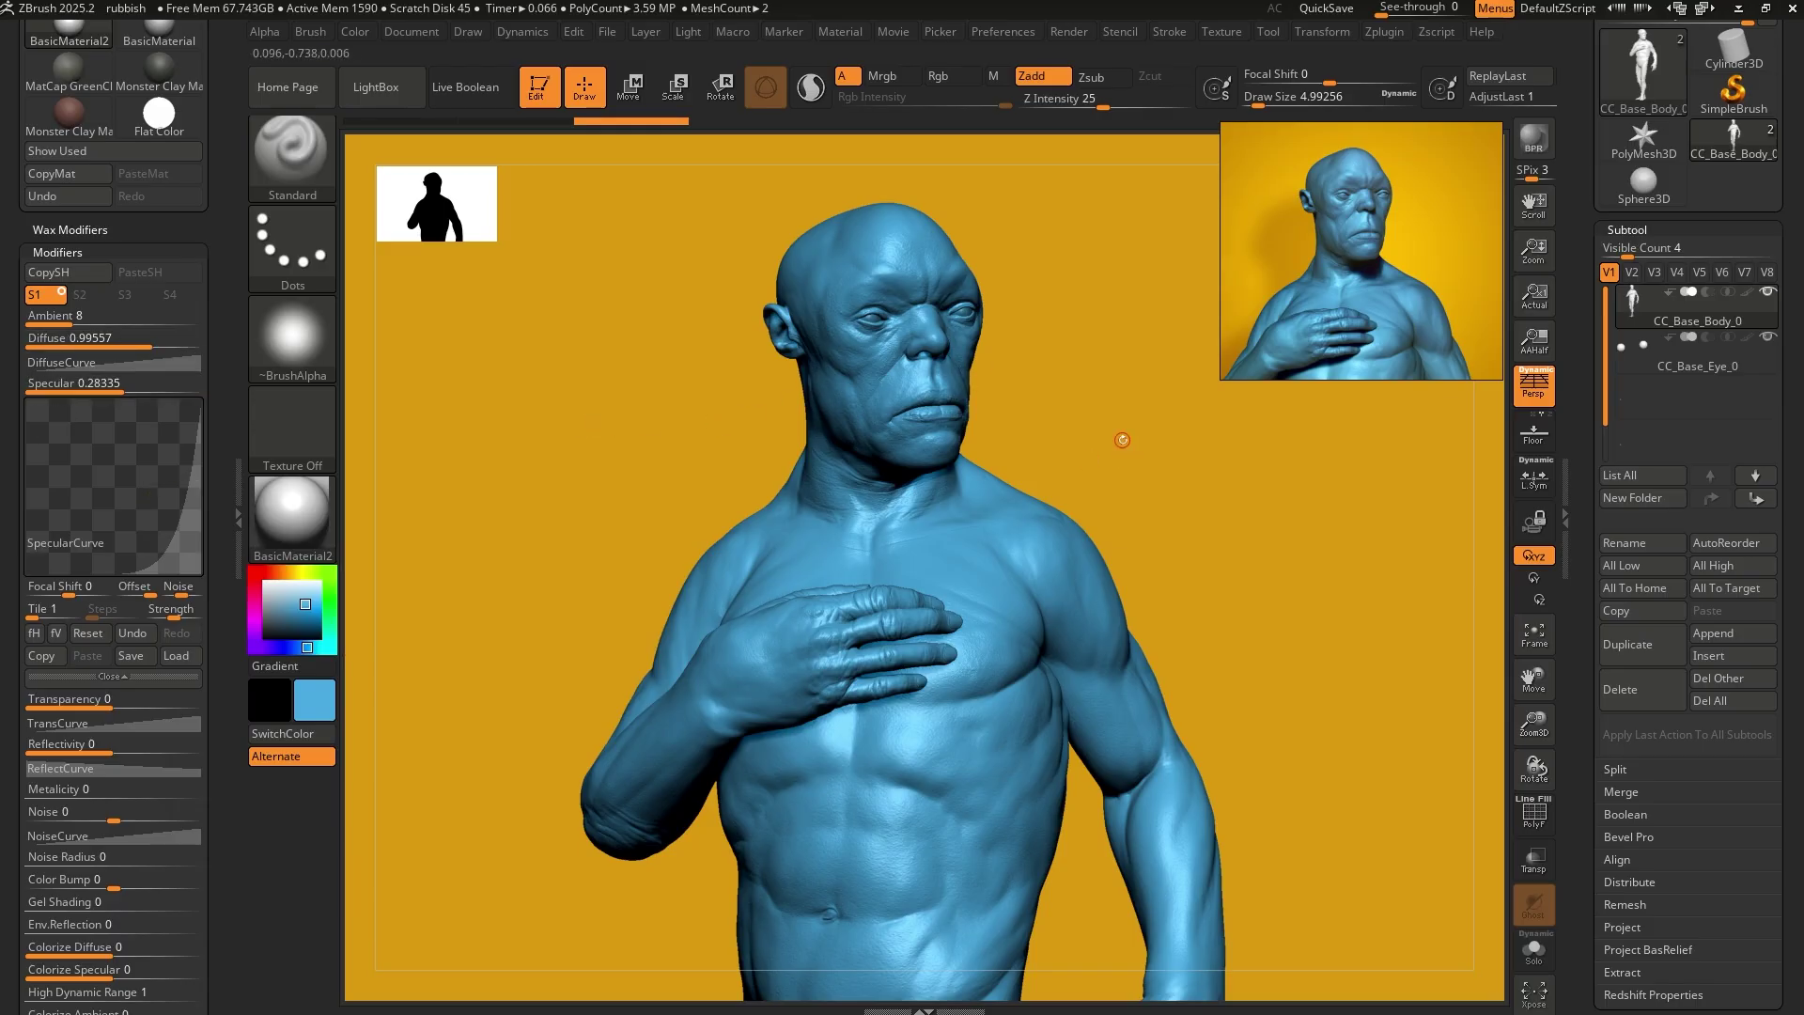
- Examine the blue material on a close side profile of the head and close the docked tray
left_click_drag(1122, 439, 1009, 388)
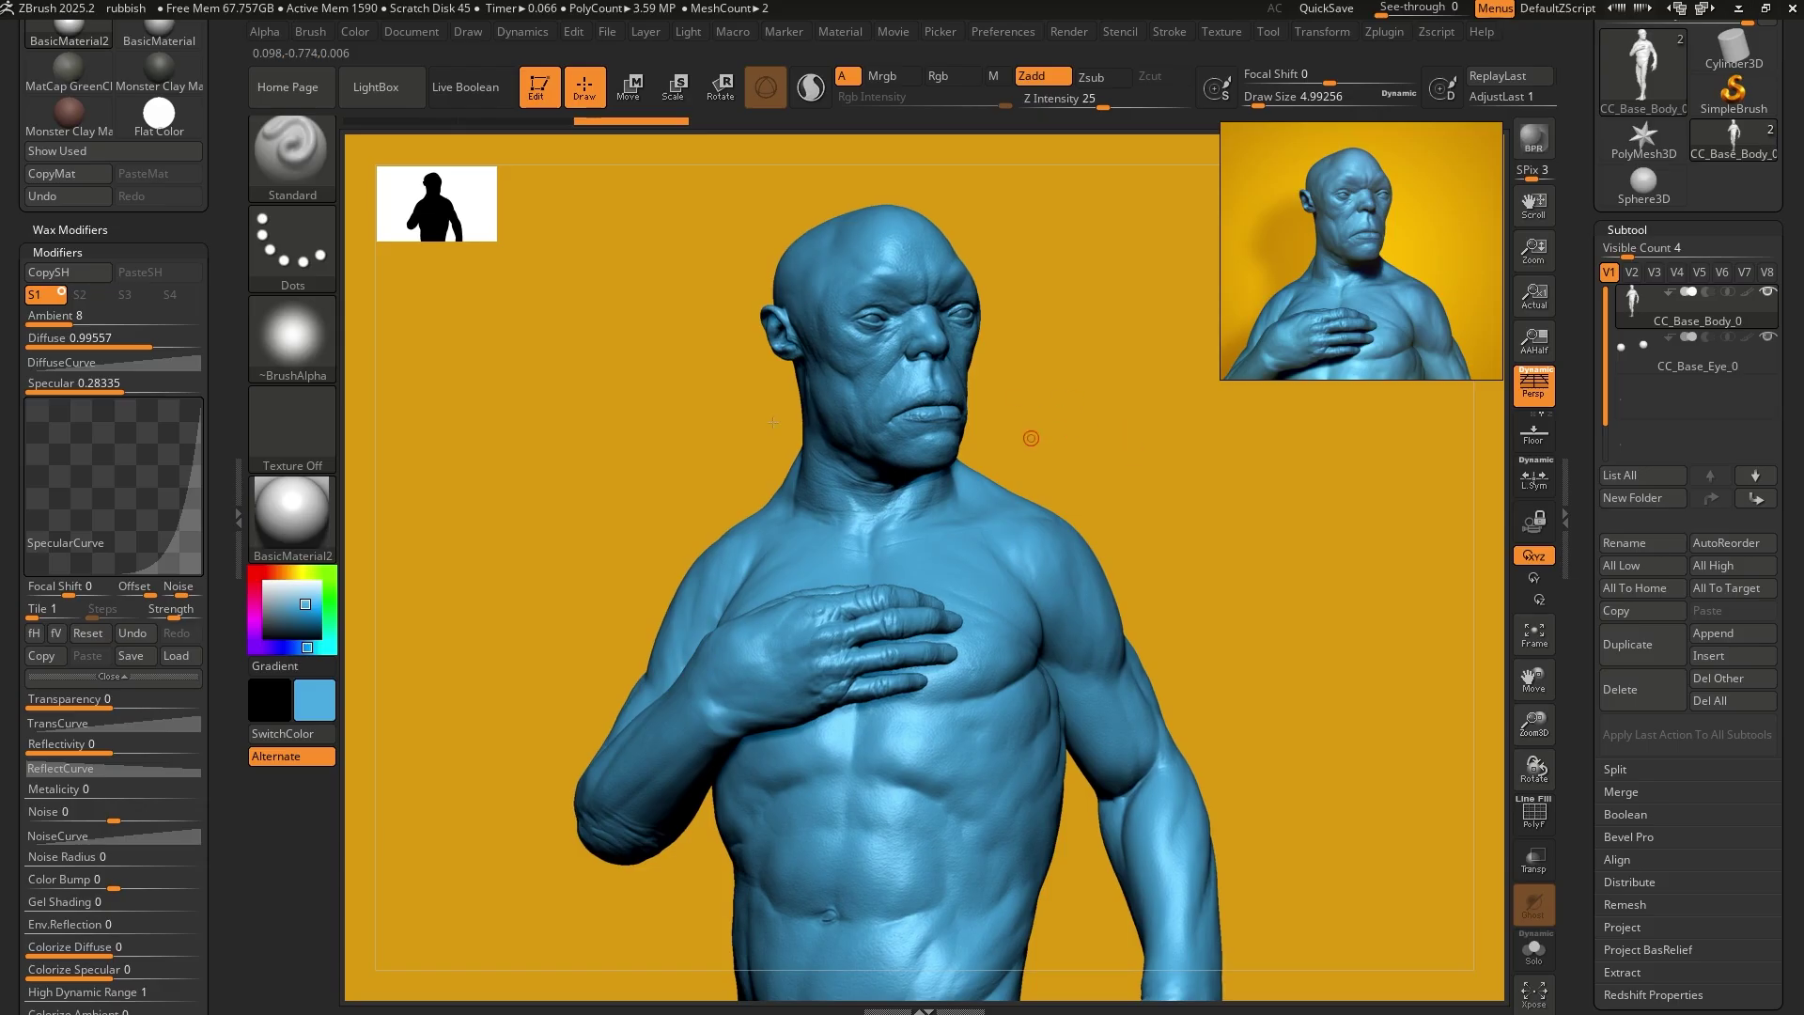
mouse_move(1055, 407)
left_mouse_down()
mouse_move(1039, 414)
mouse_move(1068, 415)
left_mouse_up()
mouse_move(1068, 415)
right_mouse_down()
mouse_move(1084, 527)
mouse_move(1072, 494)
mouse_move(1080, 510)
right_mouse_up()
left_click_drag(1270, 687, 1308, 552)
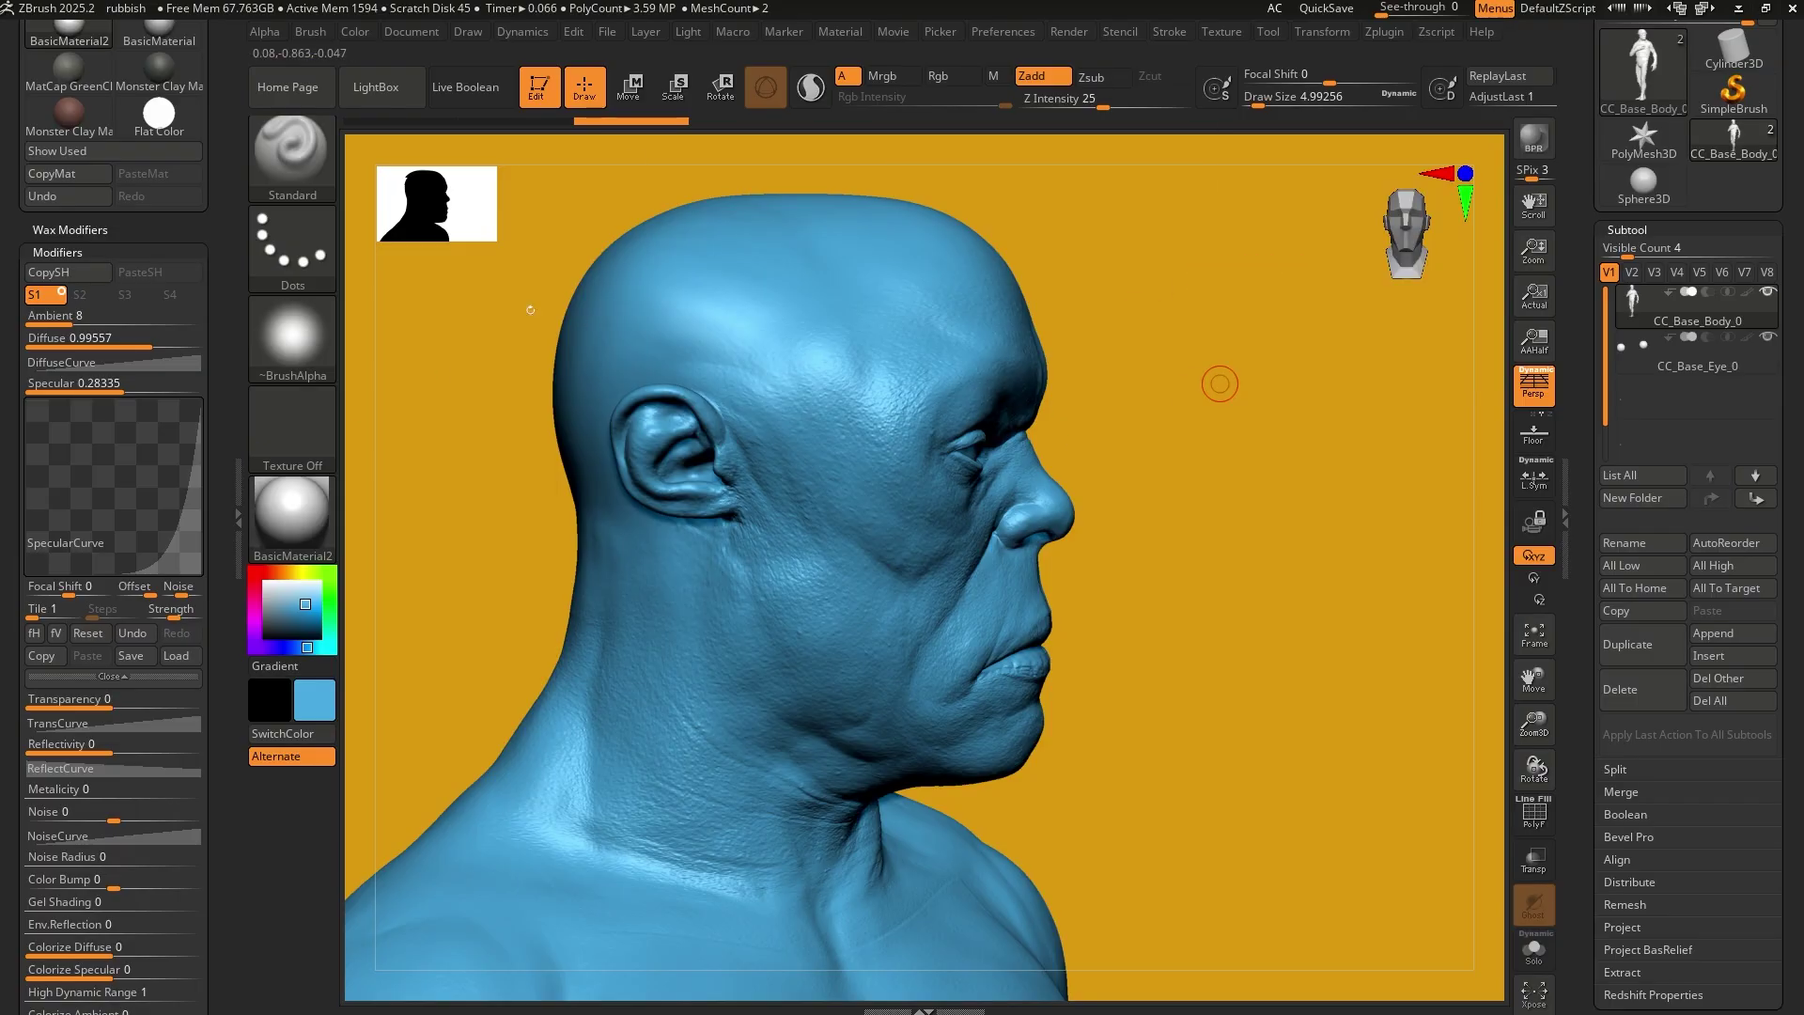
left_click(238, 516)
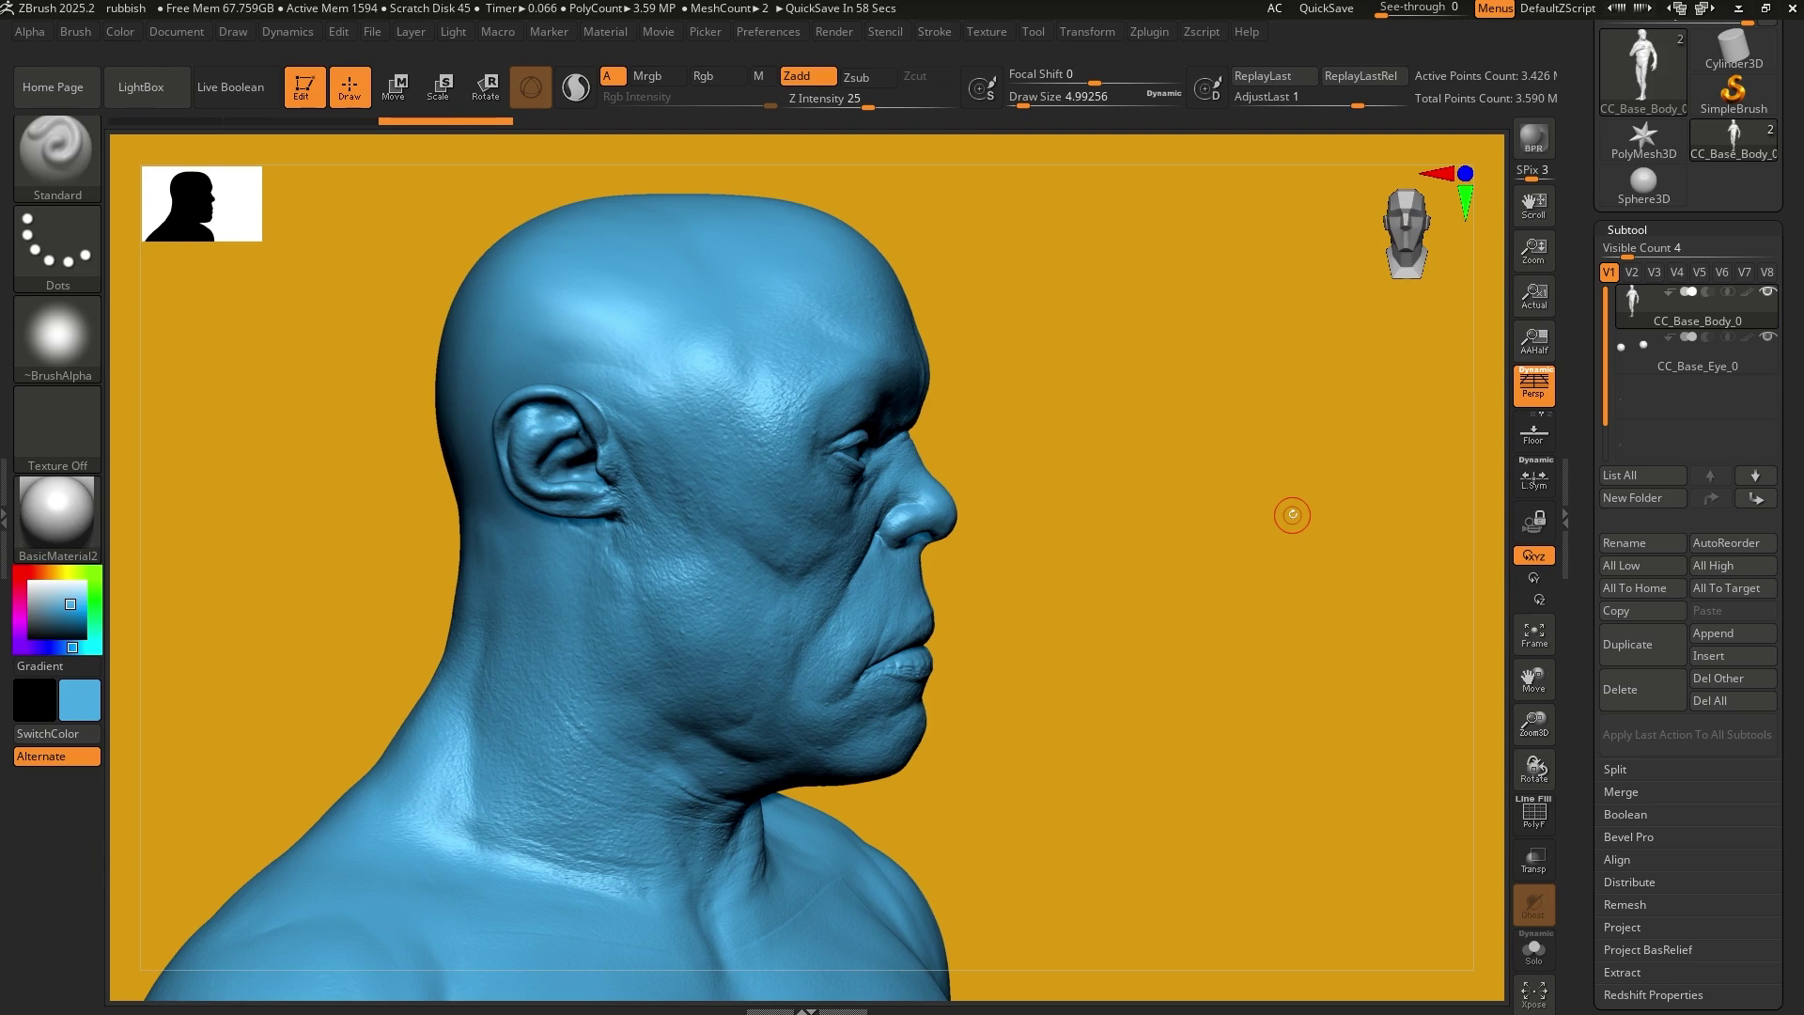
- Frame a three-quarter view of the head and shoulders and capture that canvas area as a screenshot
scroll(1292, 515, "down", 3)
mouse_move(1292, 515)
left_mouse_down()
mouse_move(1087, 470)
mouse_move(474, 451)
left_mouse_up()
left_click_drag(1211, 552, 1228, 570)
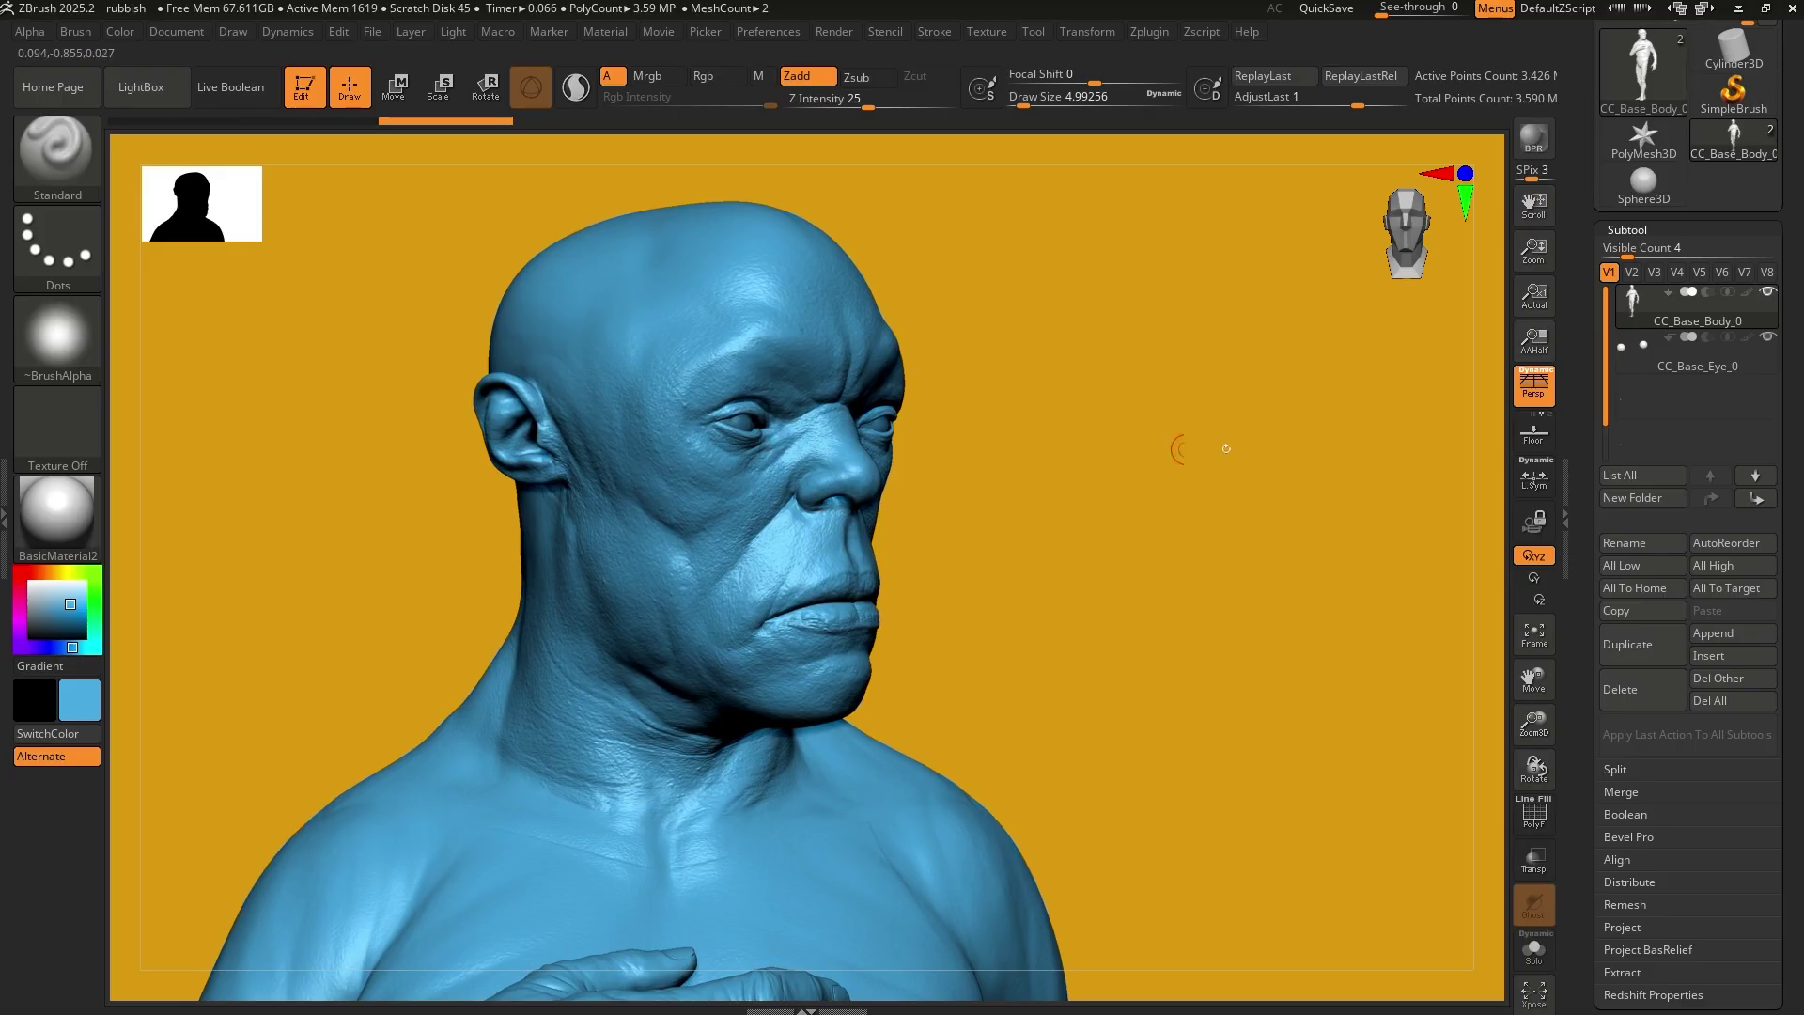
key("super+shift+s")
left_click_drag(1223, 177, 168, 971)
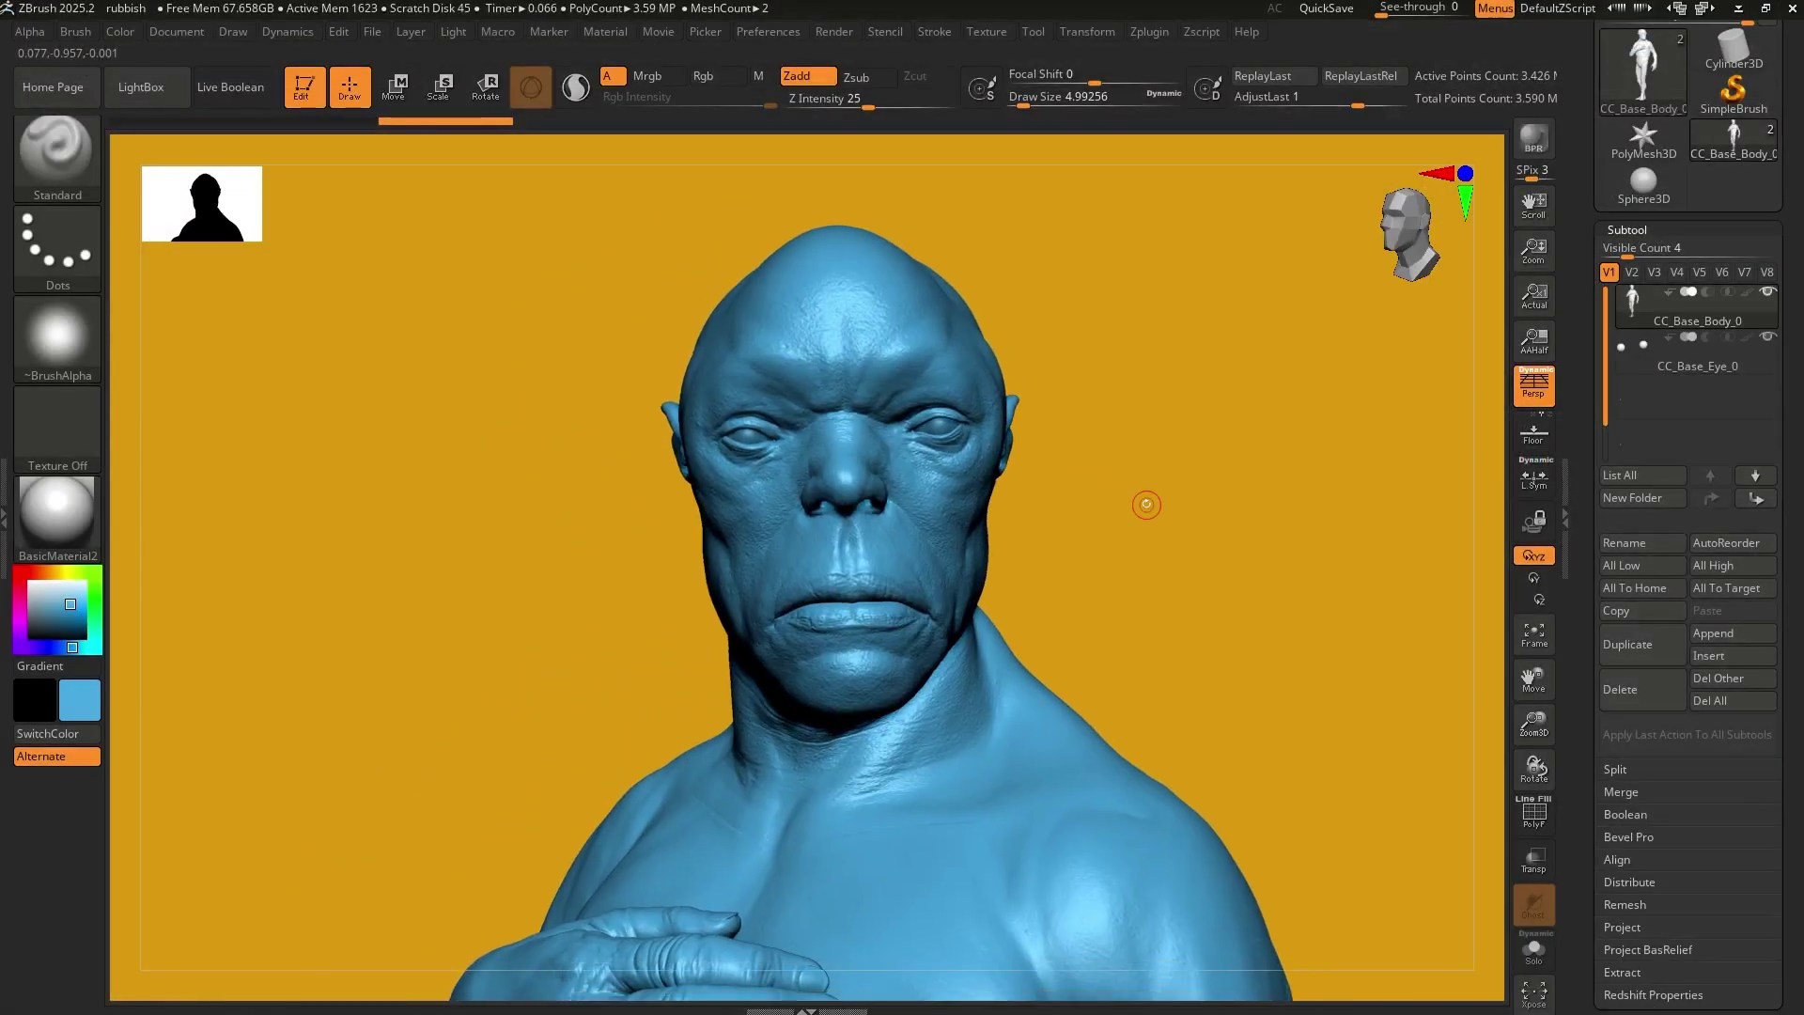
- Capture a screenshot of the figure from the waist up and paste it as a new layer in the Photoshop document
mouse_move(1146, 503)
left_mouse_down("alt")
mouse_move(1128, 431)
mouse_move(1042, 405)
left_mouse_up("alt")
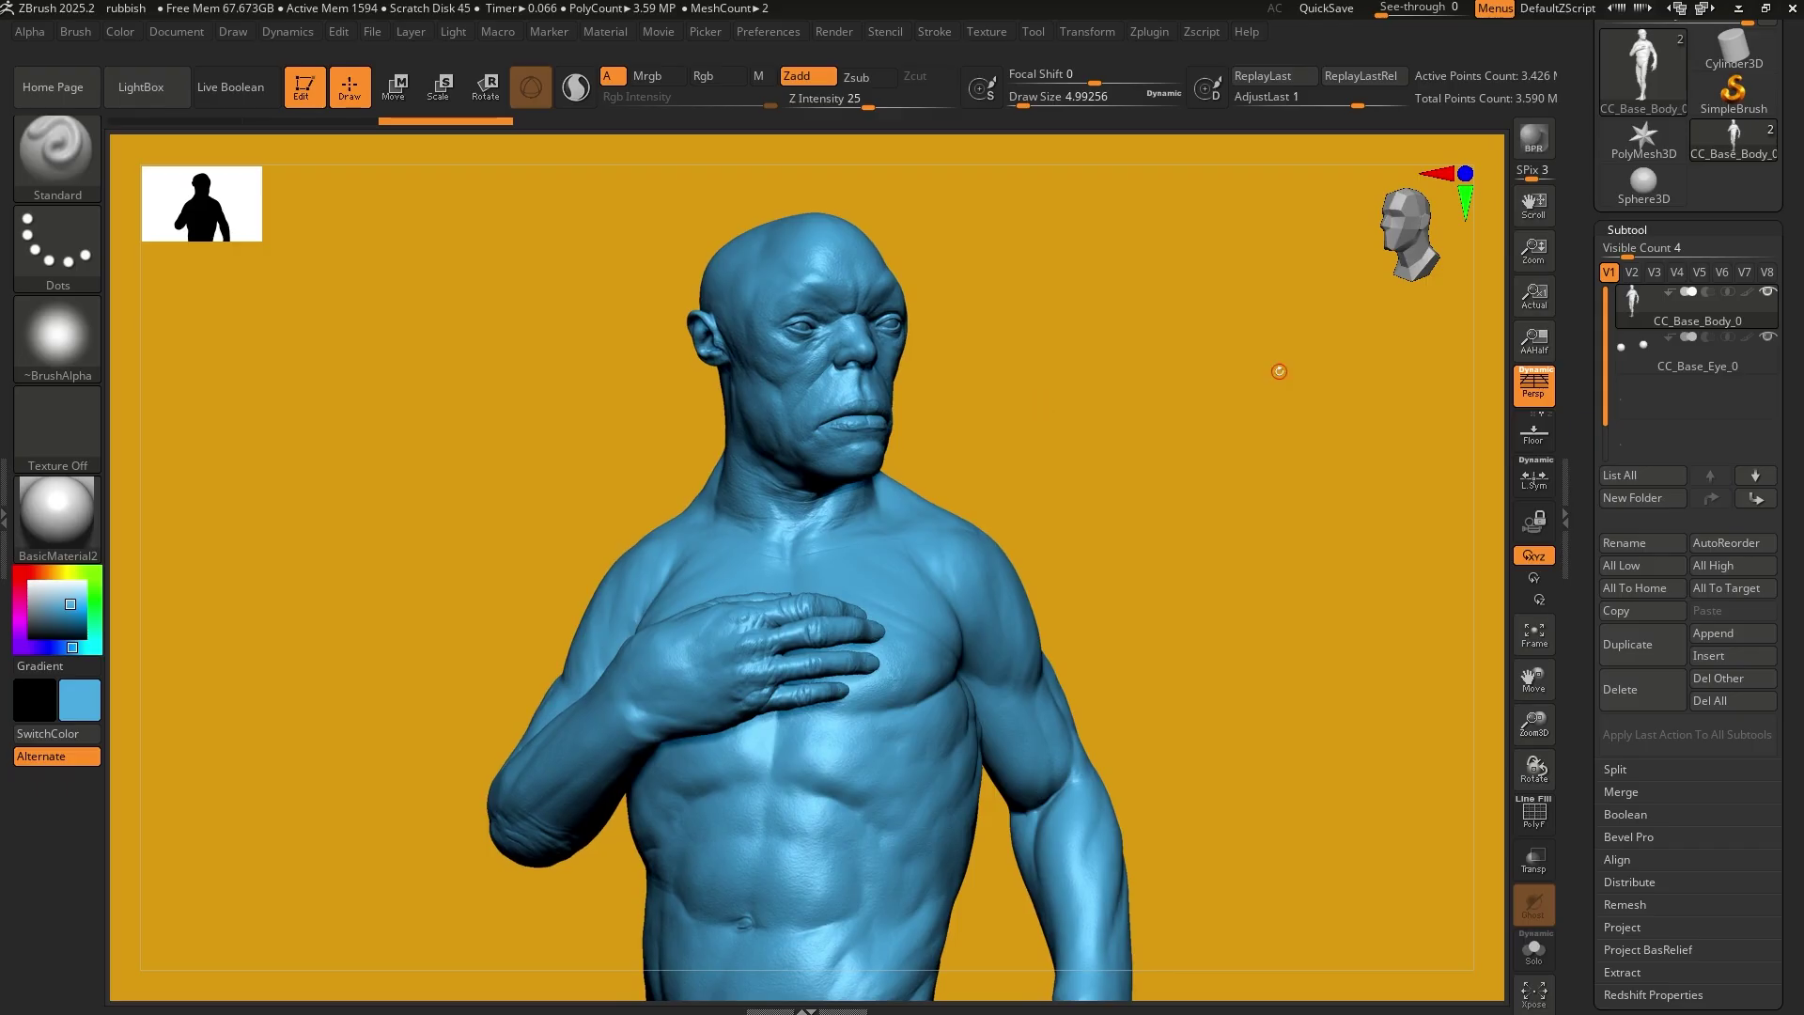
key("super+shift+s")
left_click_drag(377, 178, 1202, 961)
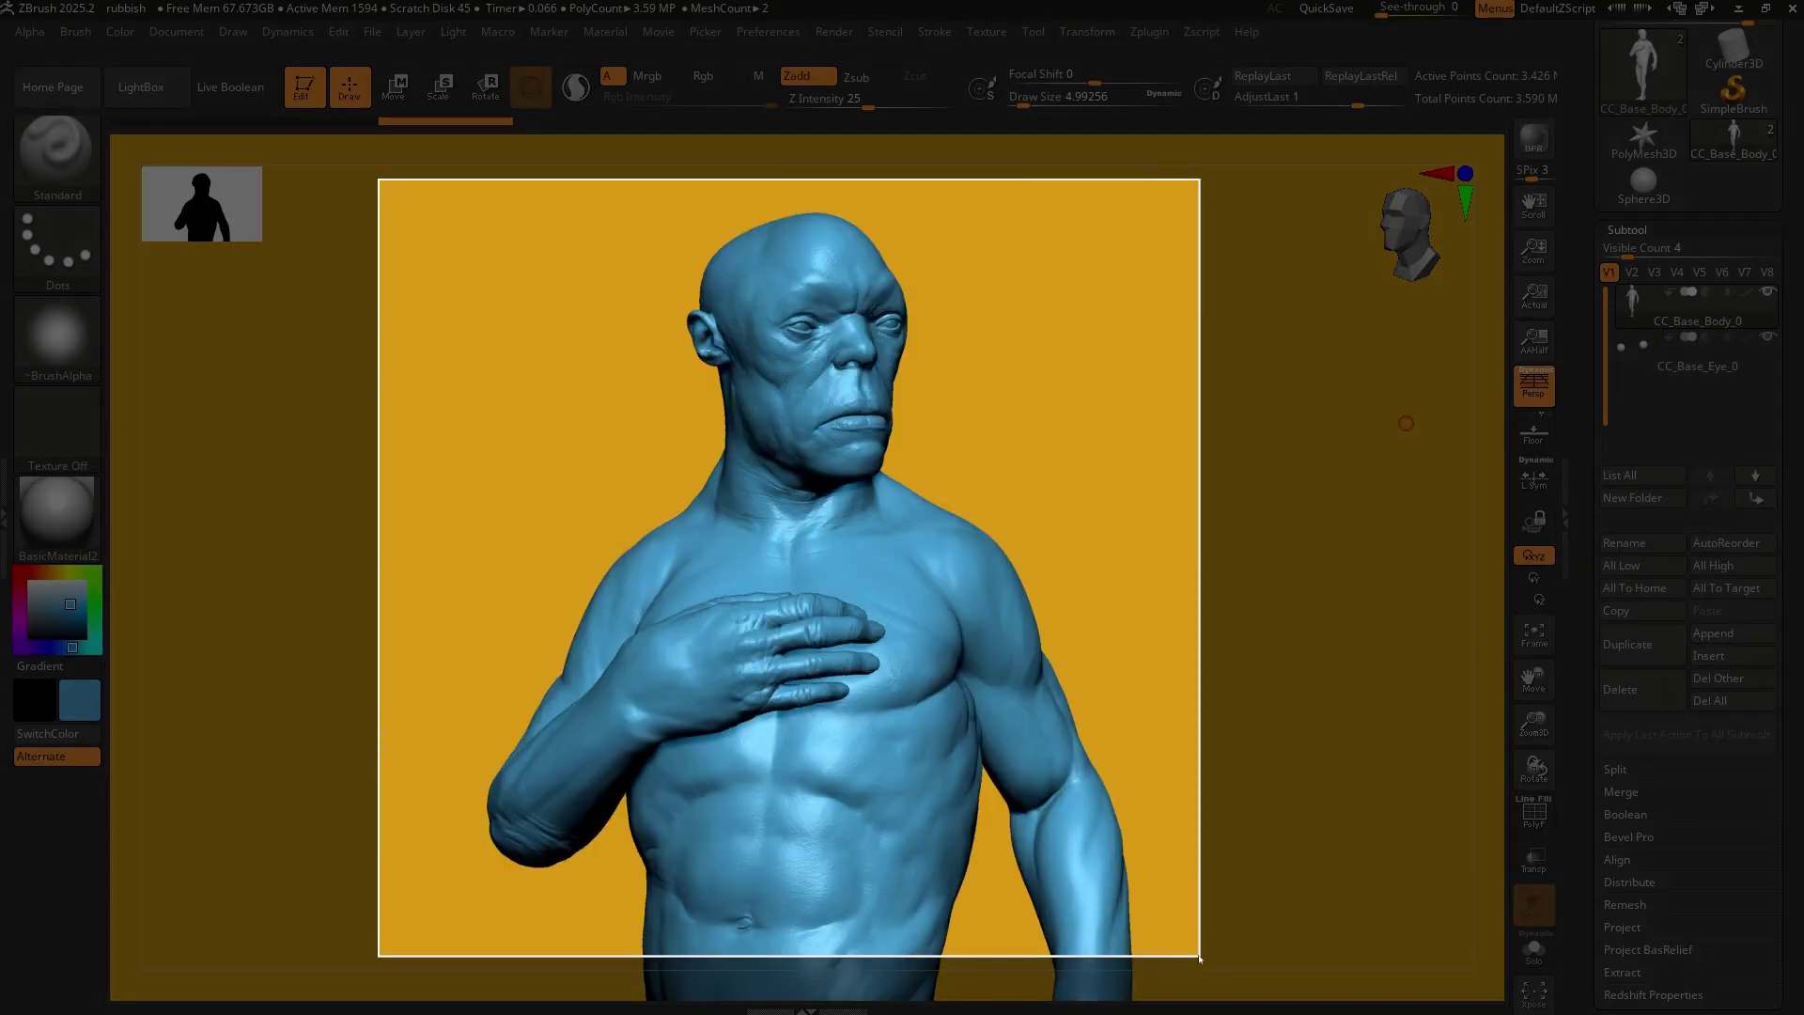
key("alt+Tab")
key("ctrl+v")
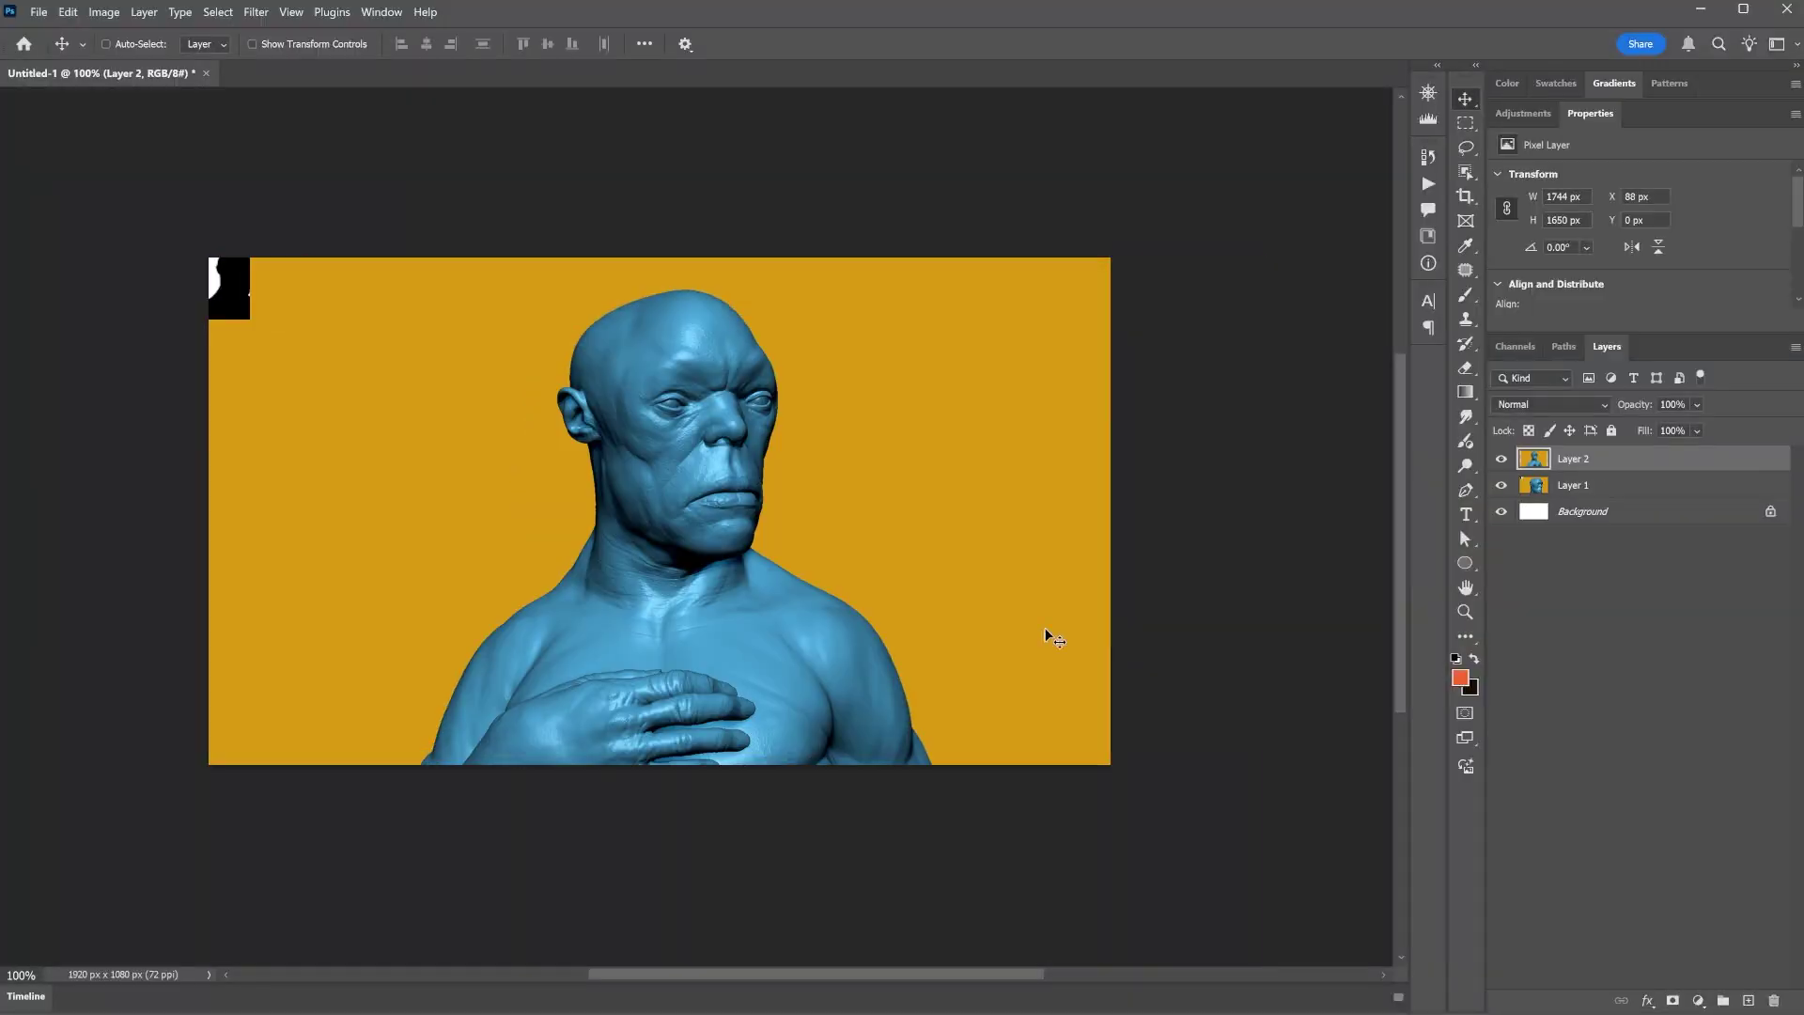
- Hide Layer 2, scale the head close-up on Layer 1 to about 70%, and position it on the left side of the canvas
left_click(1503, 461)
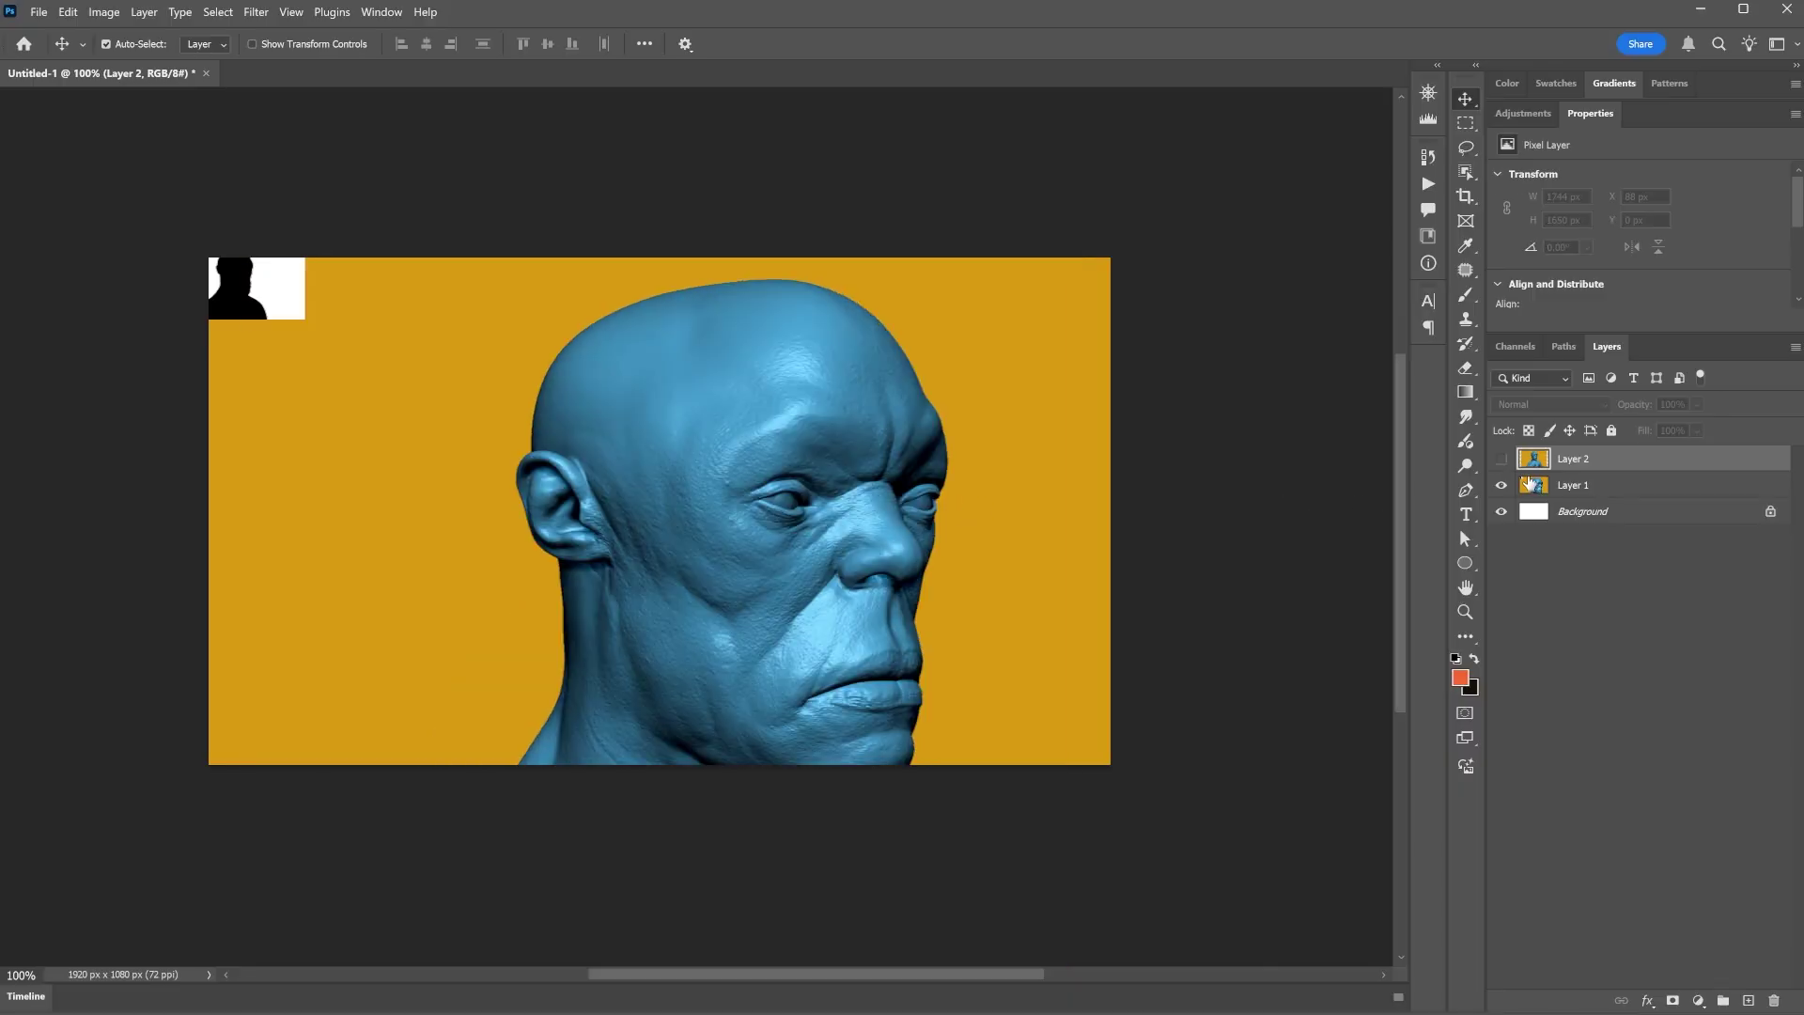
left_click(264, 310)
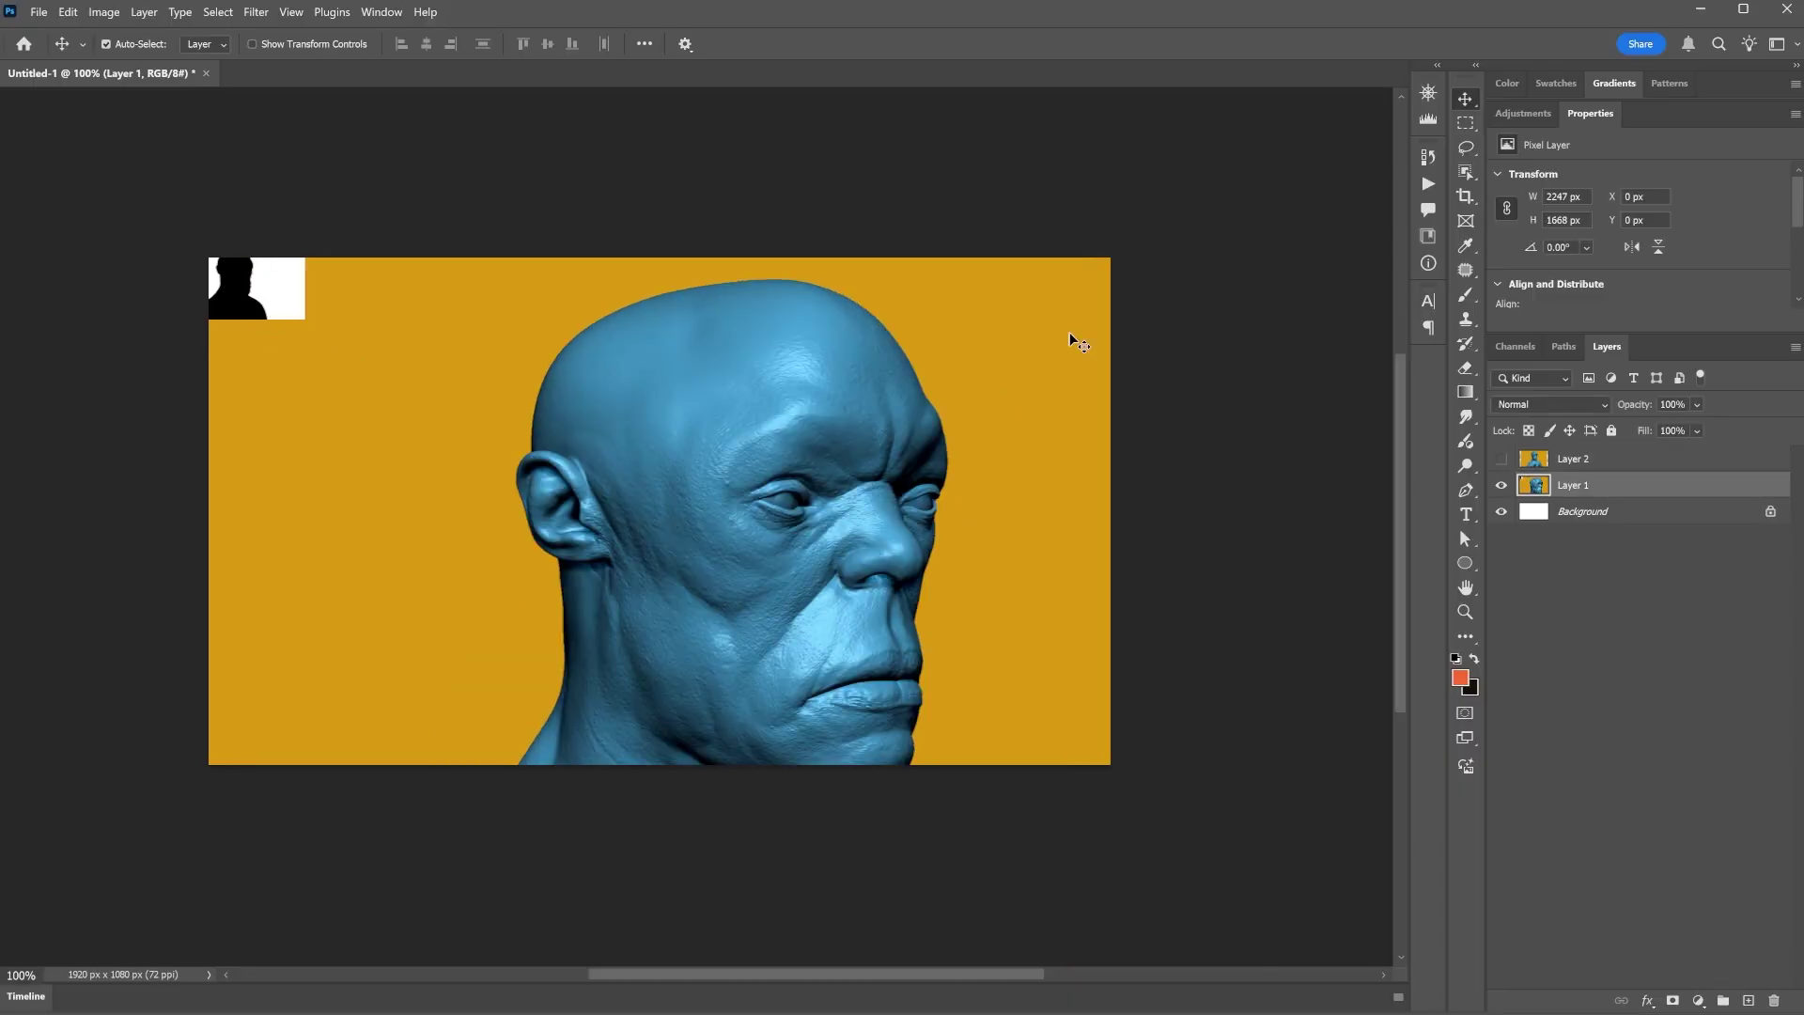
key("ctrl+t")
left_click_drag(1269, 256, 1033, 396)
left_click_drag(829, 565, 694, 386)
left_click_drag(1022, 871, 966, 818)
left_click_drag(764, 539, 731, 580)
left_click_drag(943, 835, 875, 786)
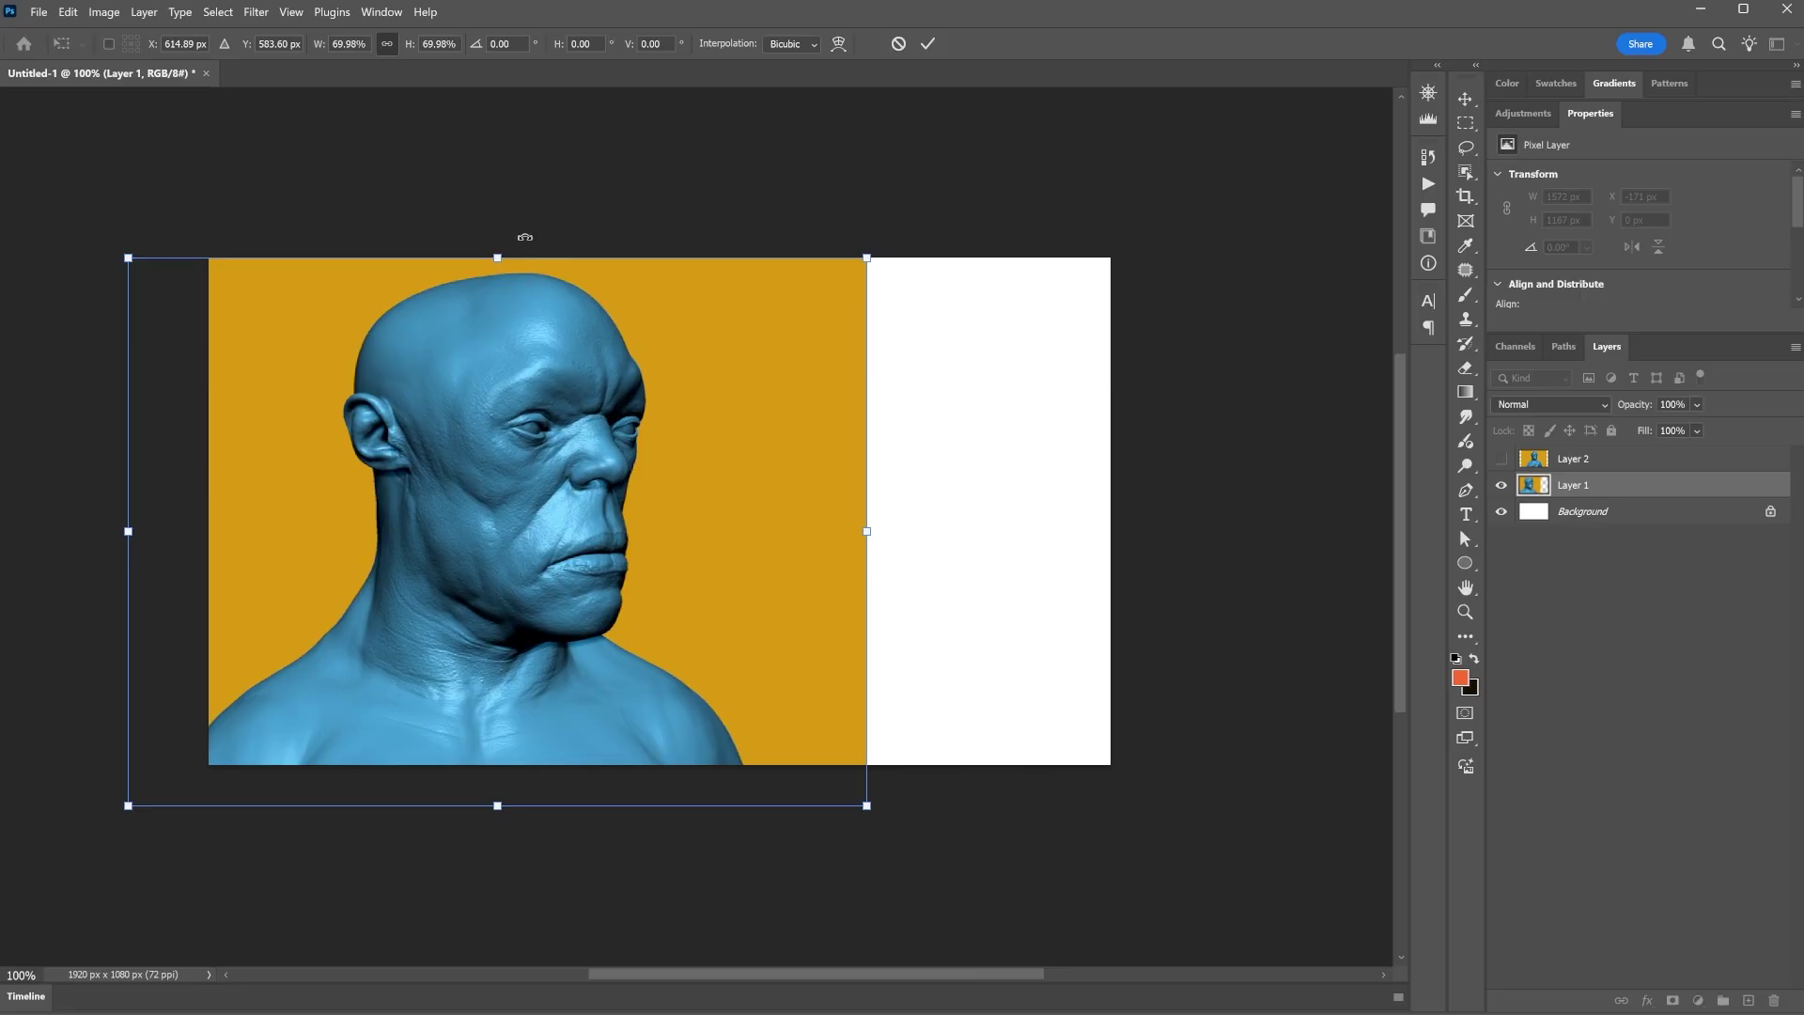
left_click_drag(531, 379, 478, 399)
key("Return")
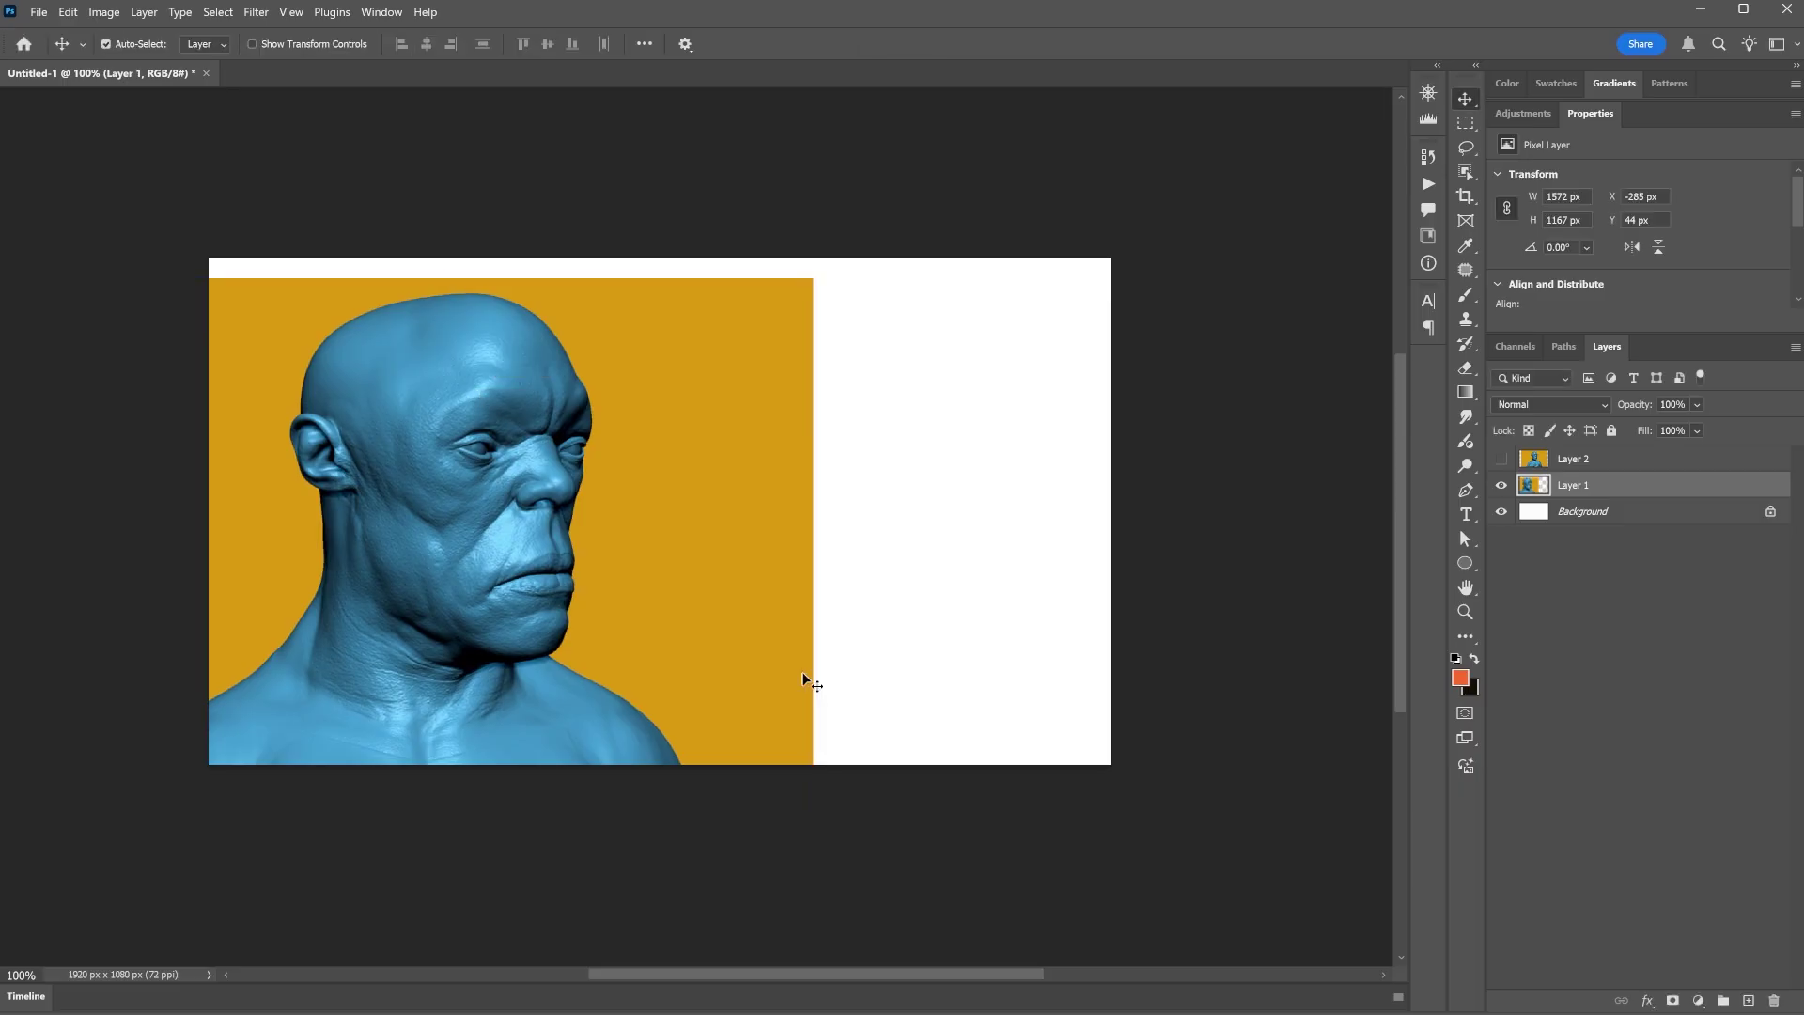
- Show Layer 2, scale the waist-up figure to 910 x 861 px, and place it in the canvas's lower-right corner
left_click(1501, 459)
left_click(1562, 462)
left_click_drag(649, 427, 675, 414, "ctrl")
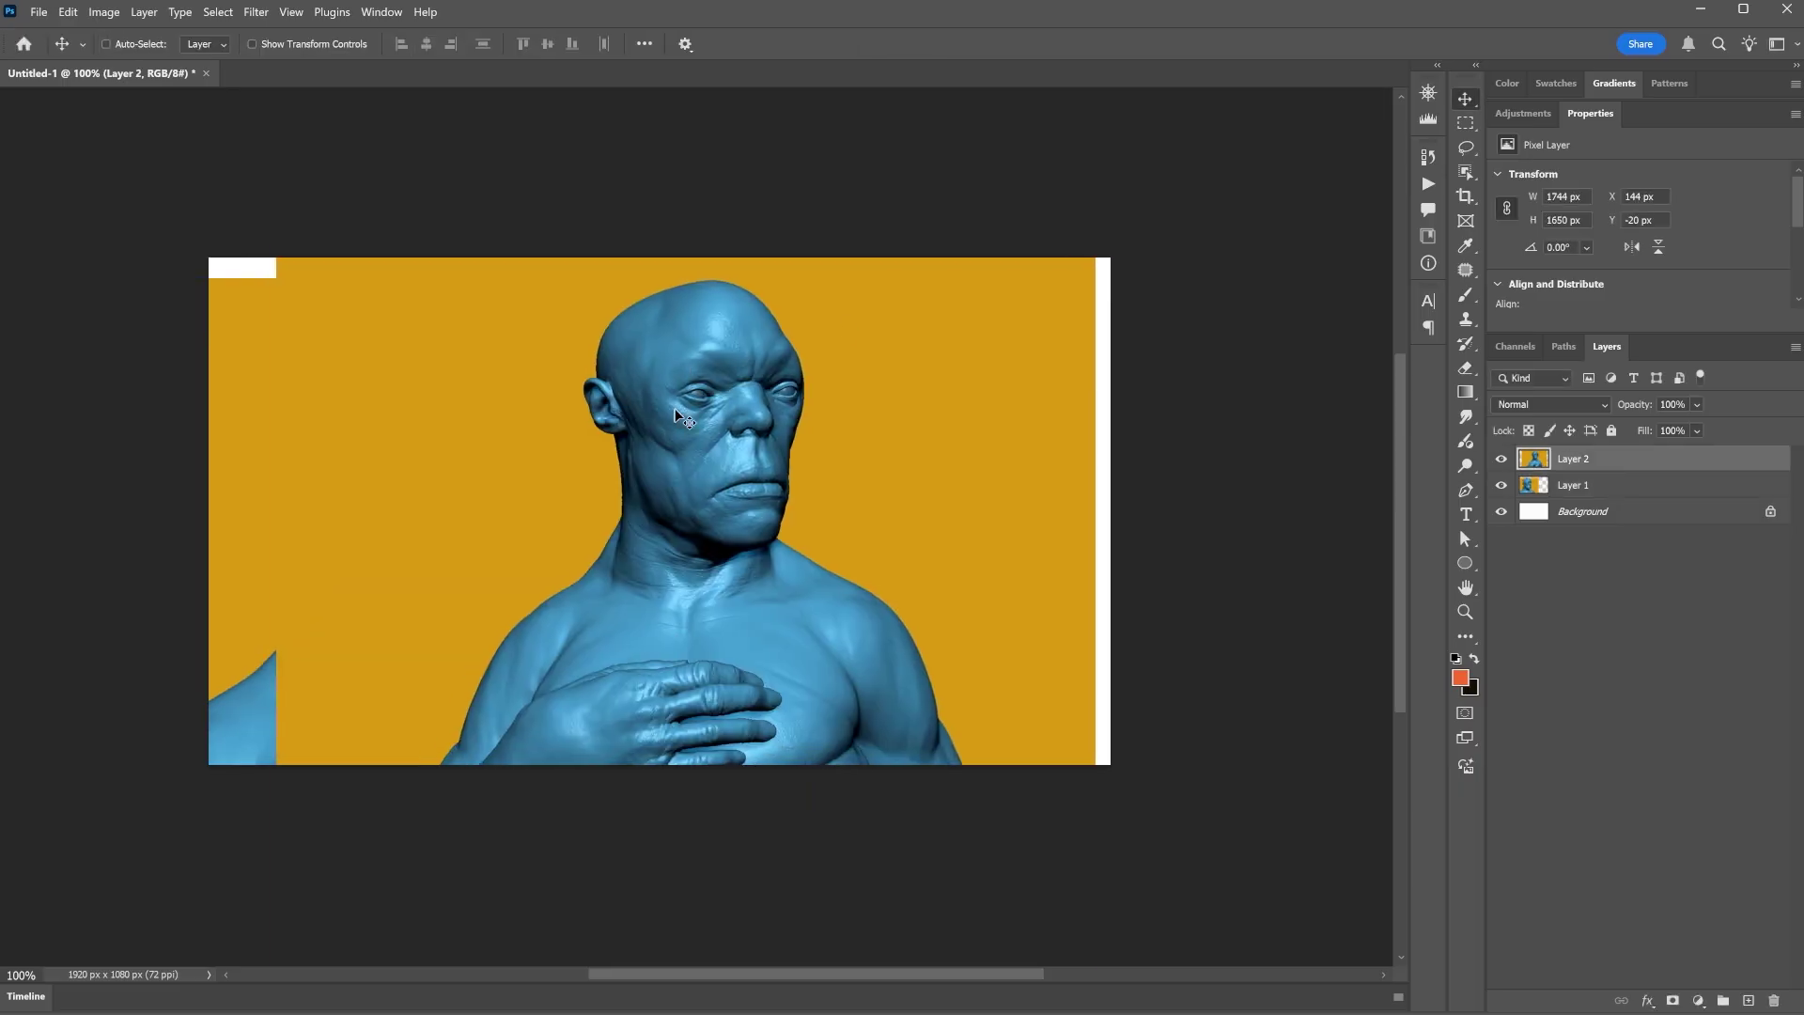
key("ctrl+t")
left_click_drag(1096, 249, 978, 355, "alt")
left_click_drag(805, 493, 954, 437)
left_click_drag(1122, 301, 1081, 340, "alt")
left_click_drag(933, 437, 952, 467)
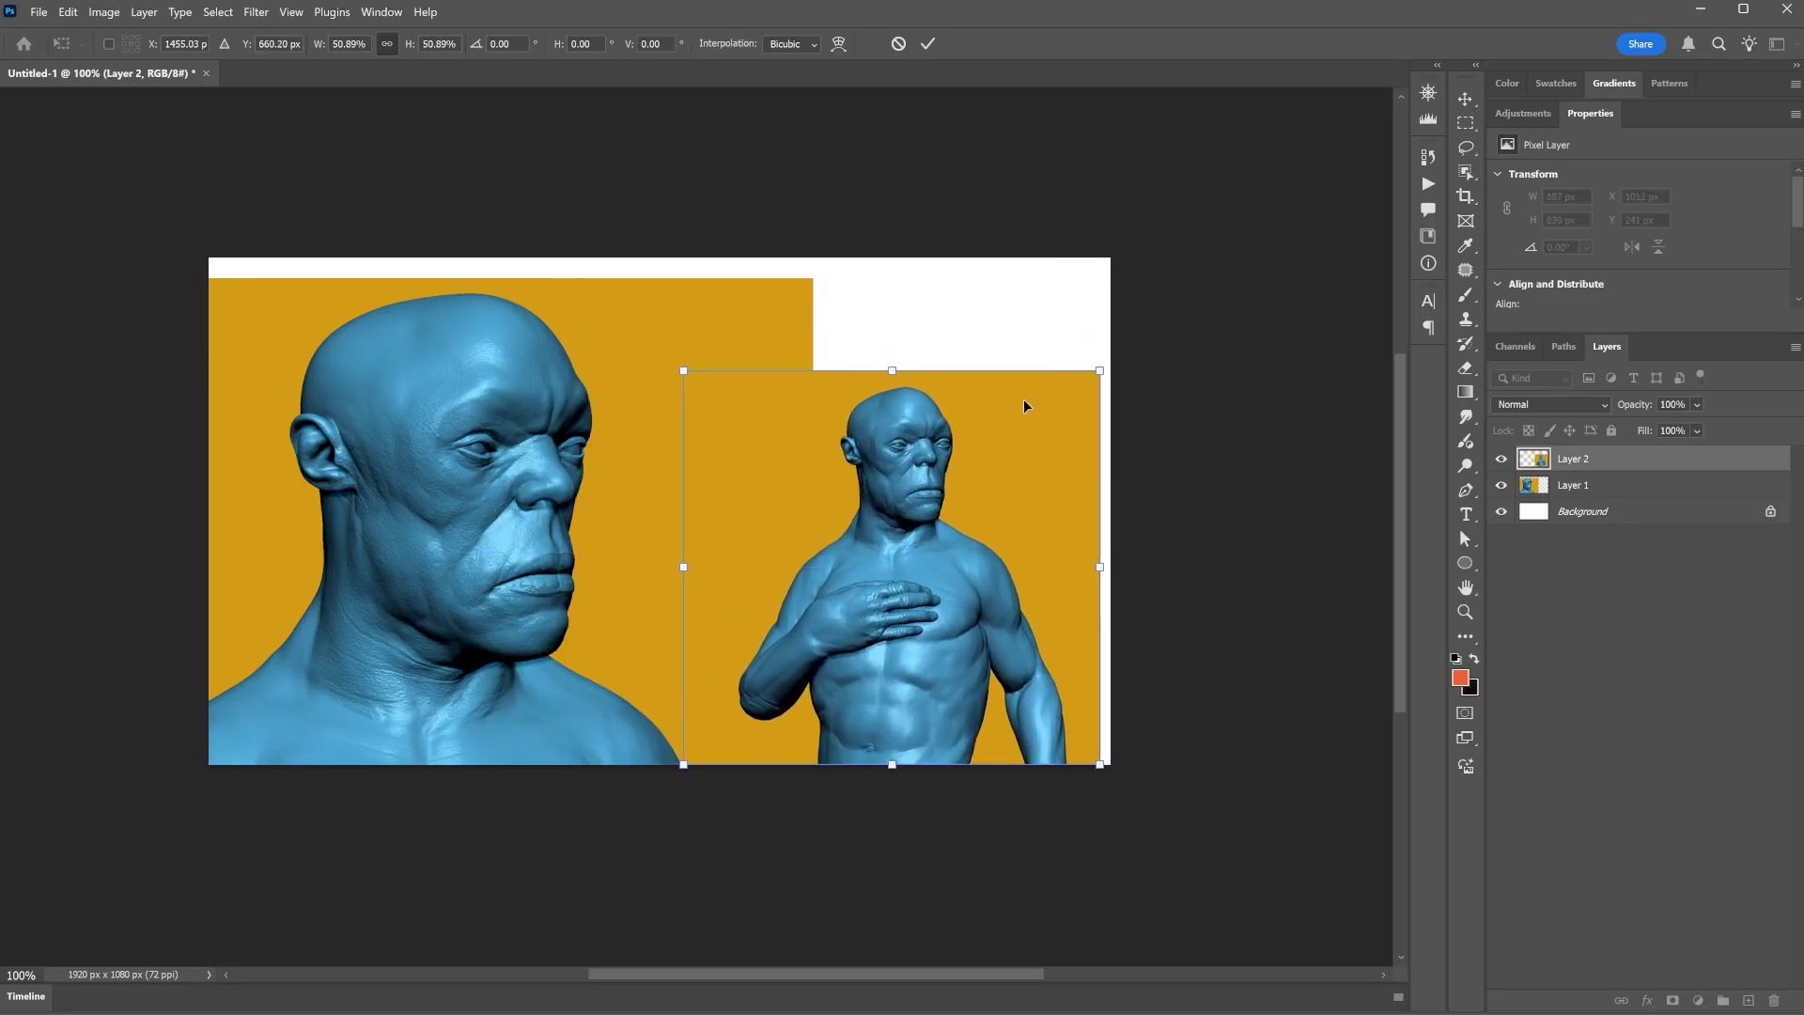
left_click_drag(1095, 374, 1110, 361)
key("Return")
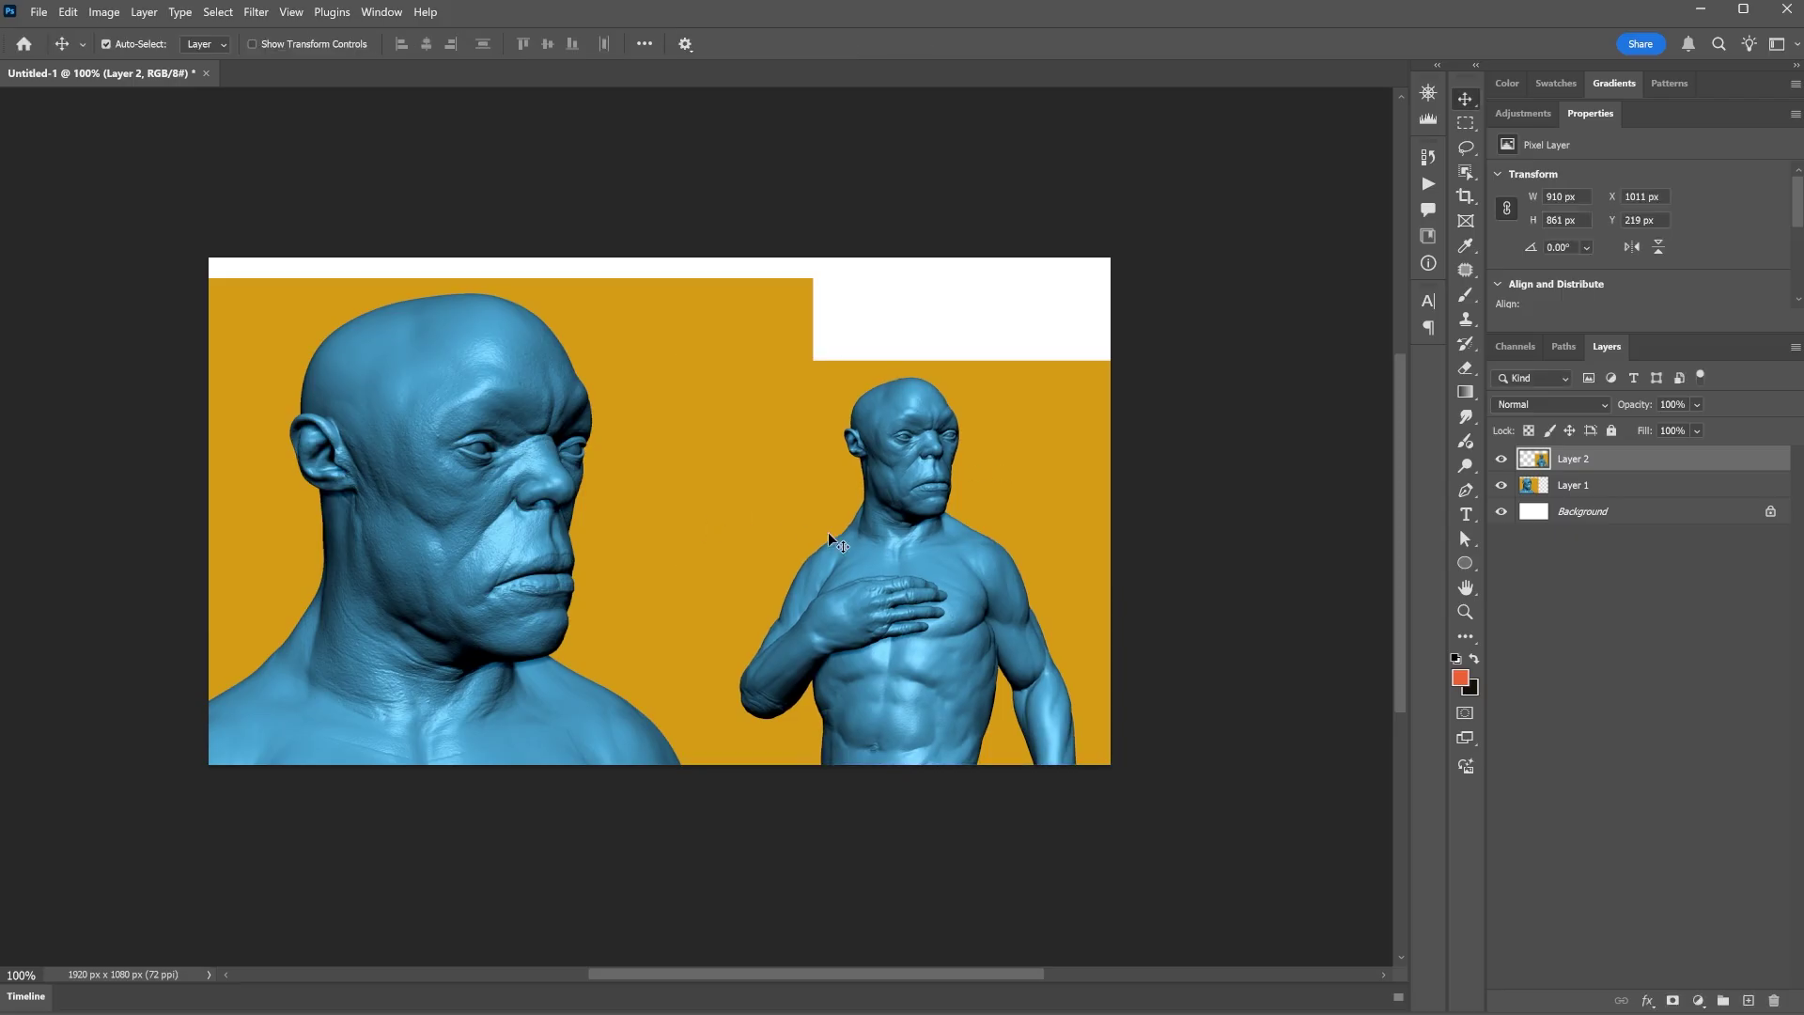
- Flip the waist-up figure on Layer 2 horizontally and place it against the canvas's right edge
left_click_drag(912, 564, 878, 563)
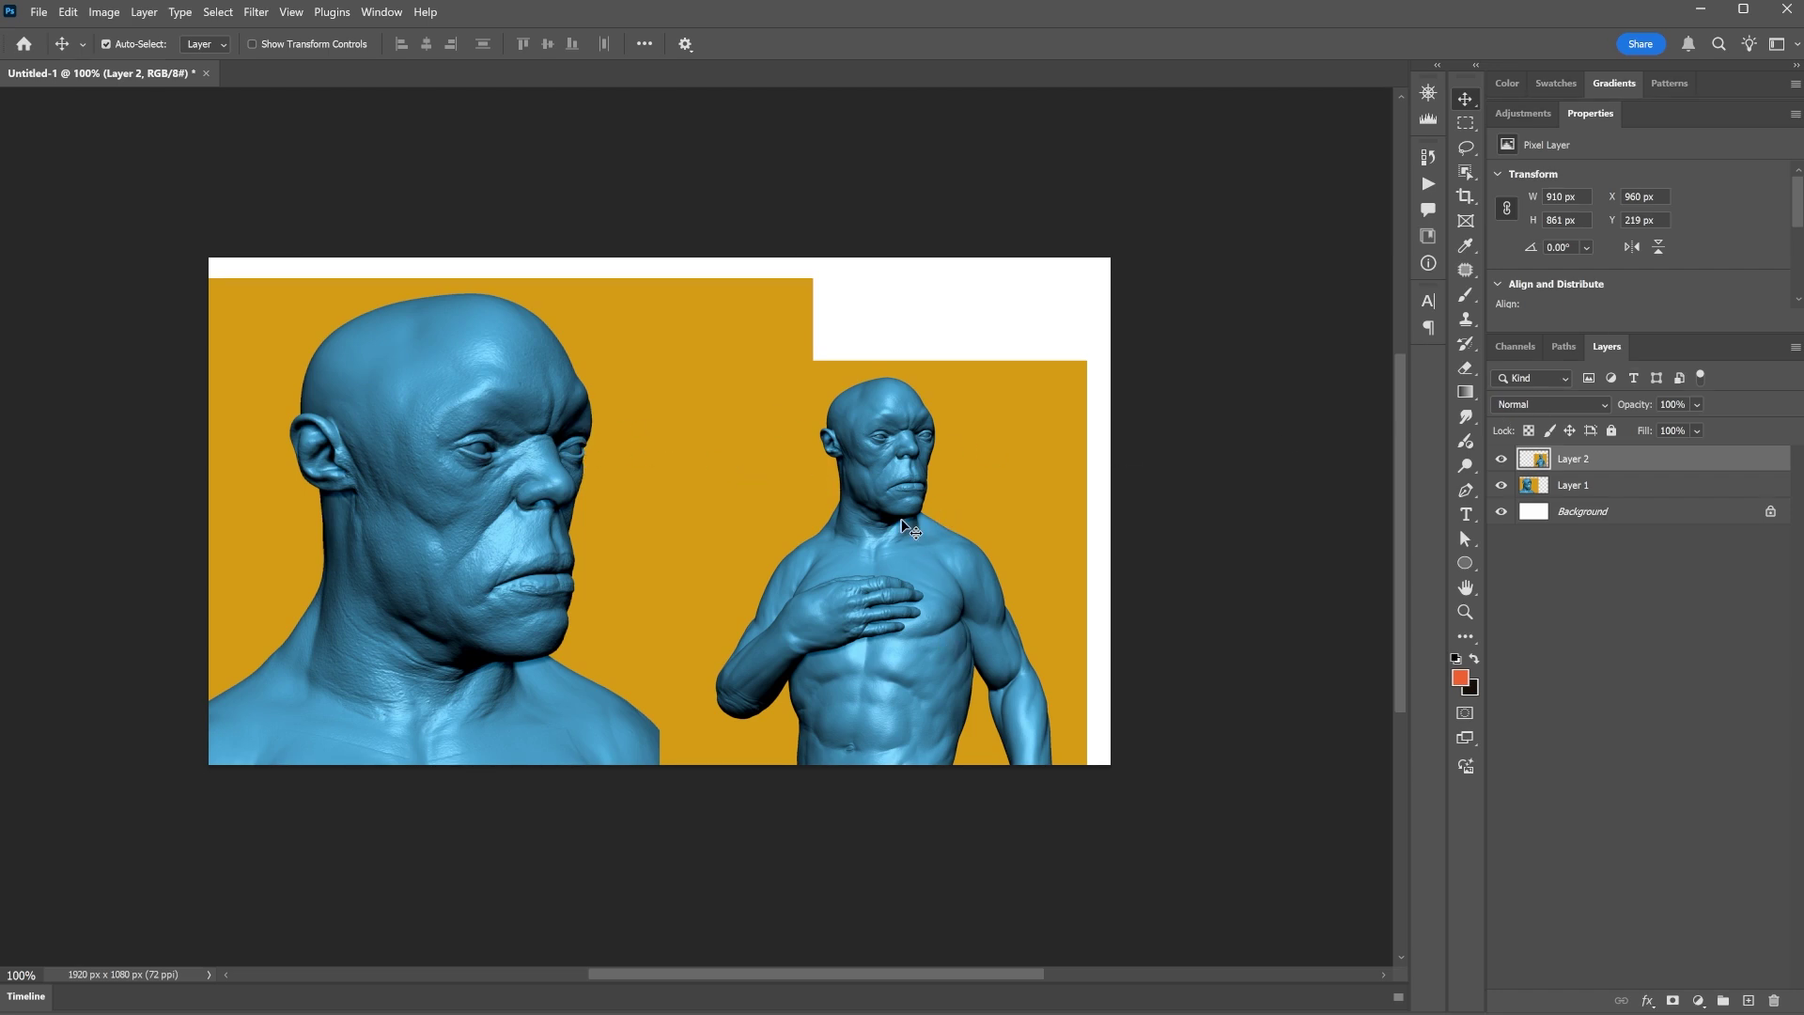
key("ctrl")
key("ctrl+t")
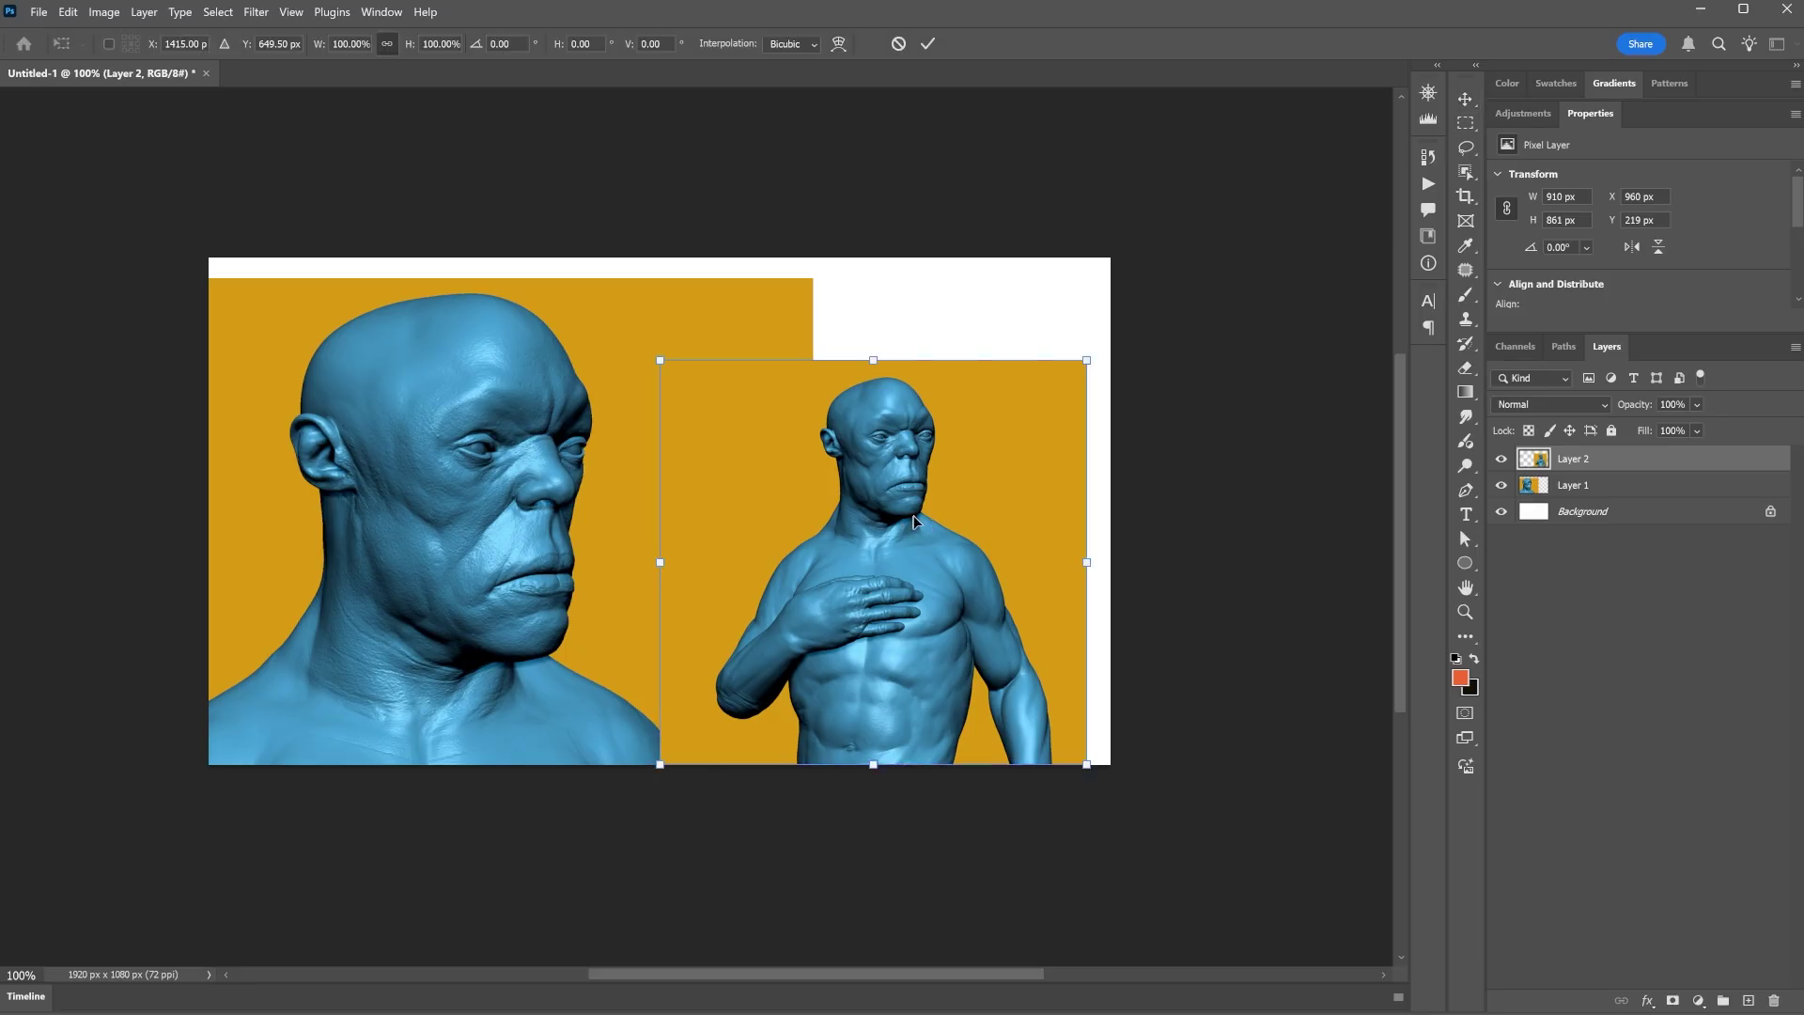
right_click(904, 503)
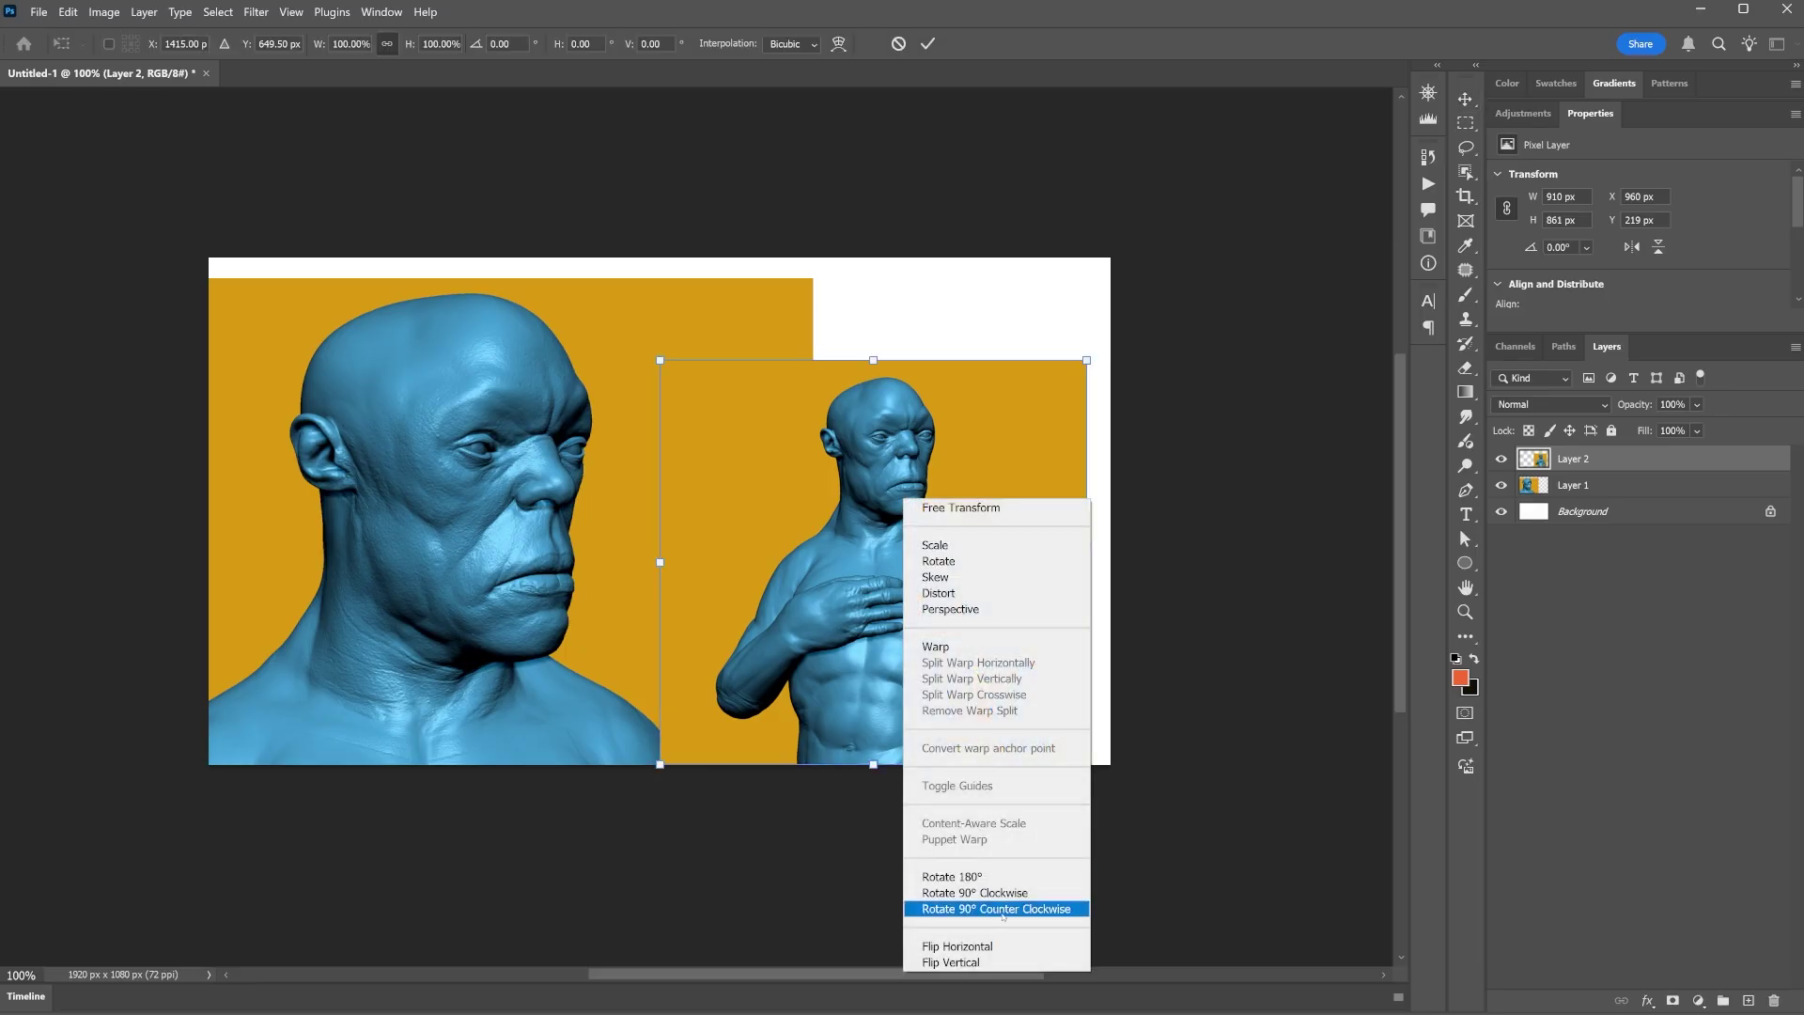
left_click(949, 946)
key("Return")
left_click_drag(847, 557, 894, 557)
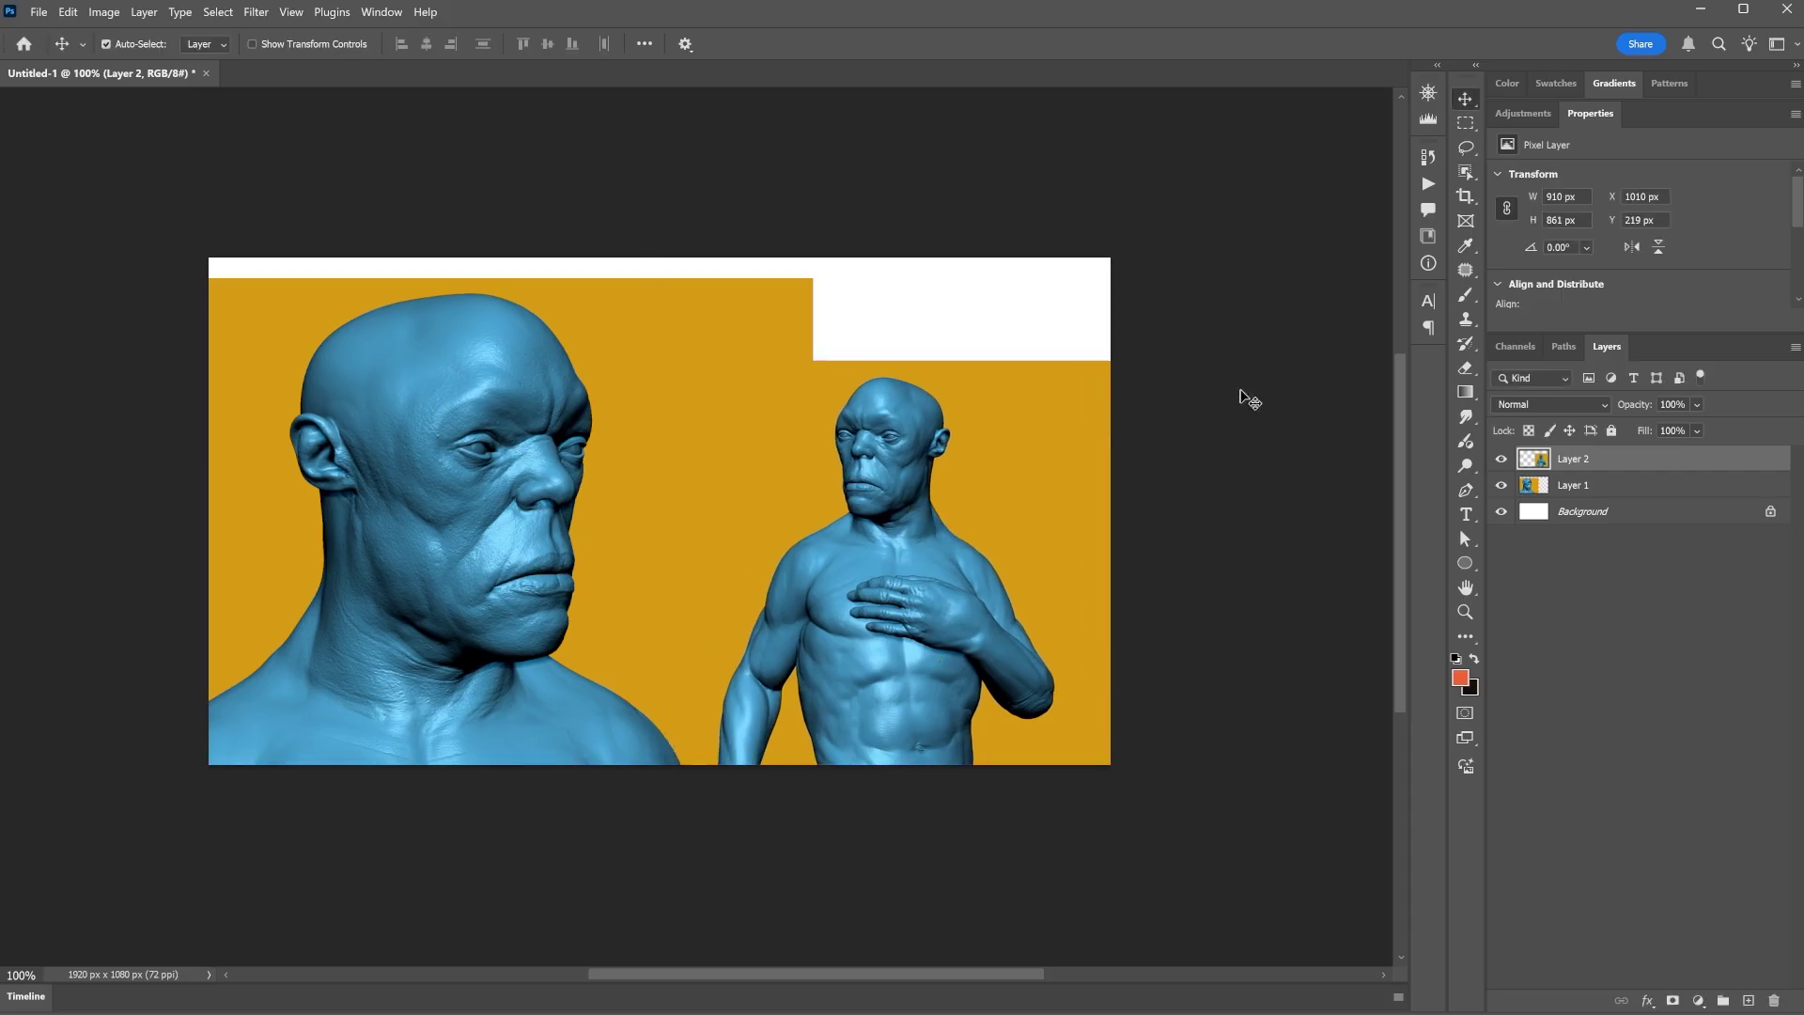
- Fill the Background layer with the orange-yellow sampled from the captured images
left_click(1609, 515)
key("g")
left_click(767, 424, "alt")
left_click(893, 322)
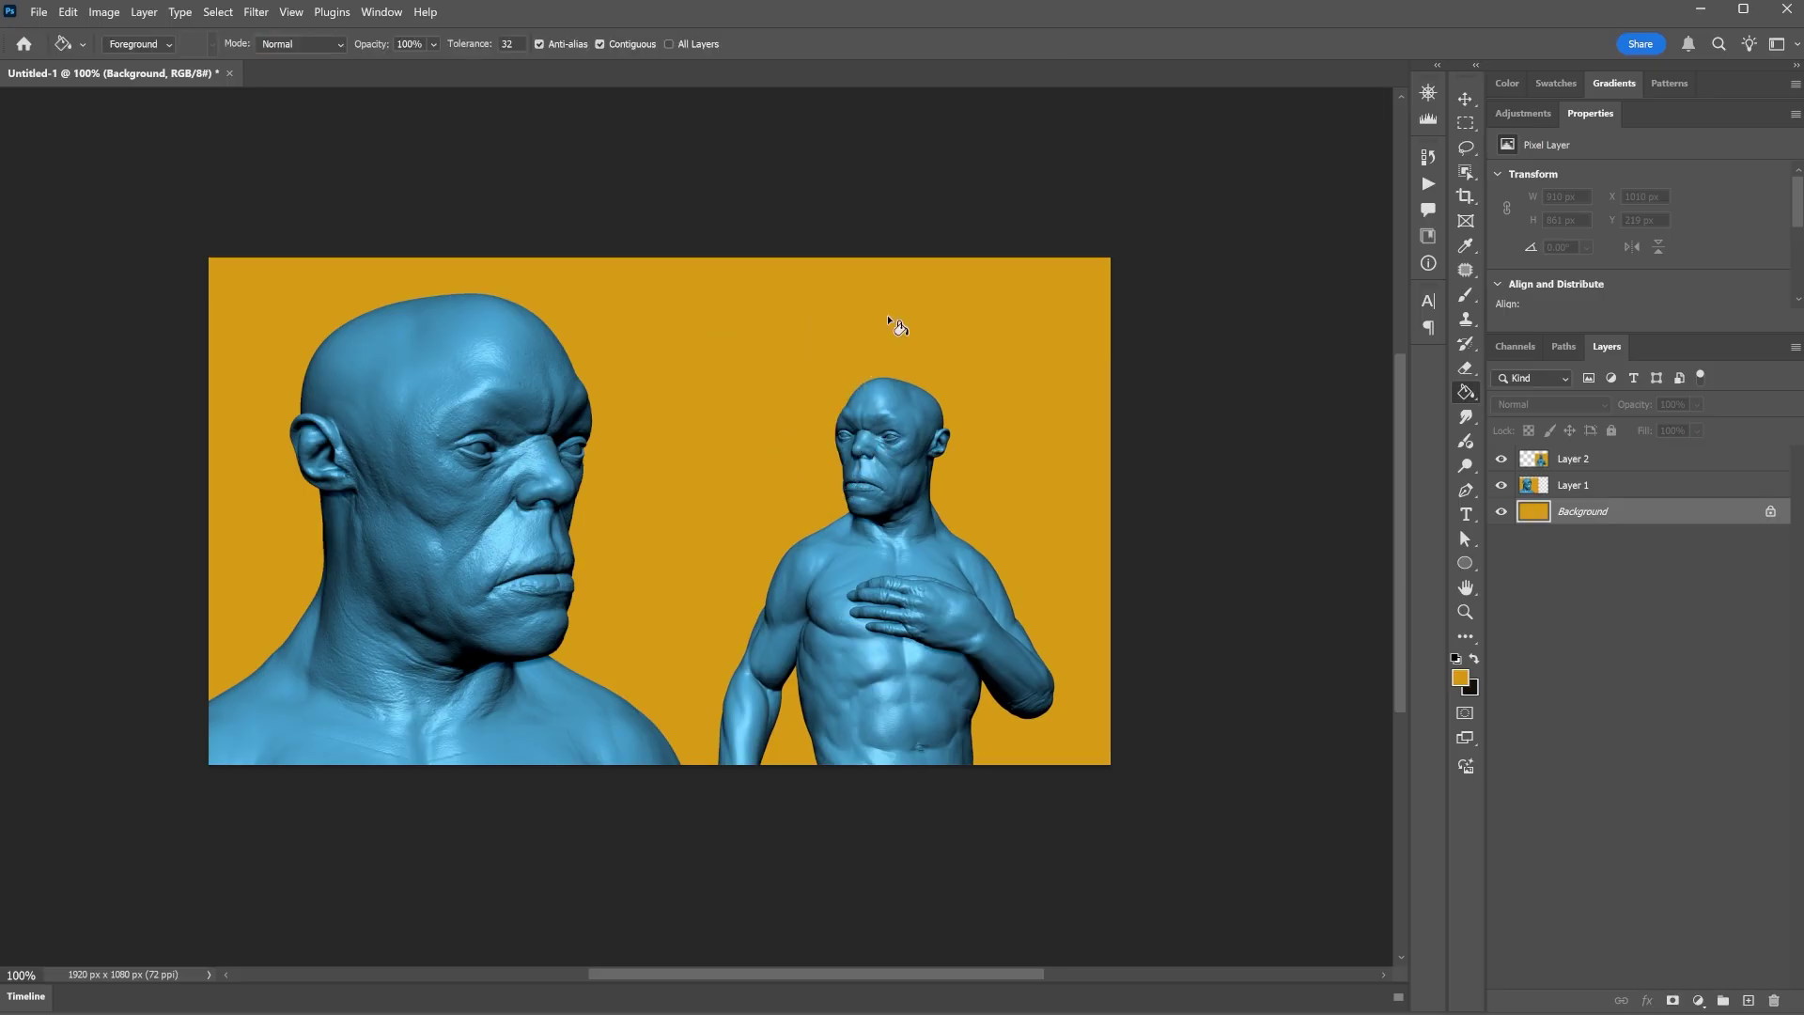
- Shift the head close-up and the waist-up figure slightly right, and view the composition in full-screen mode
key("v")
left_click_drag(873, 486, 891, 481)
left_click_drag(480, 452, 493, 452)
left_click_drag(898, 626, 911, 627)
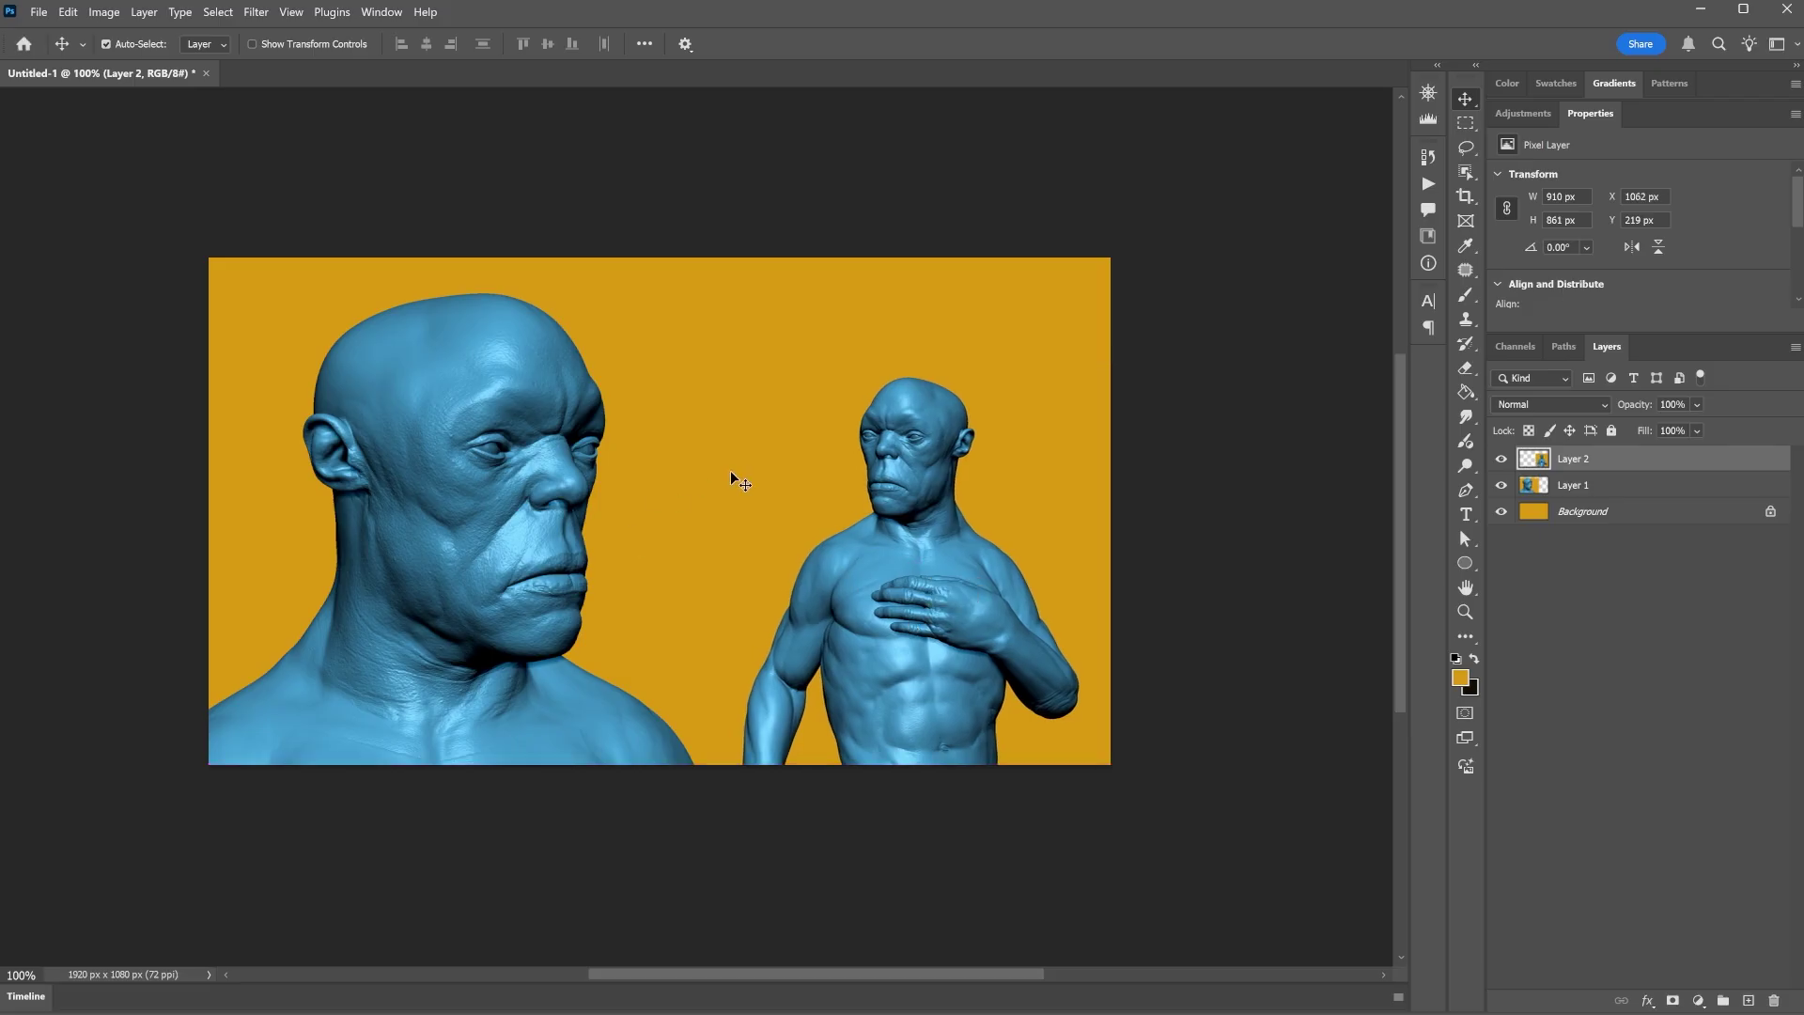
key("f")
key("f")
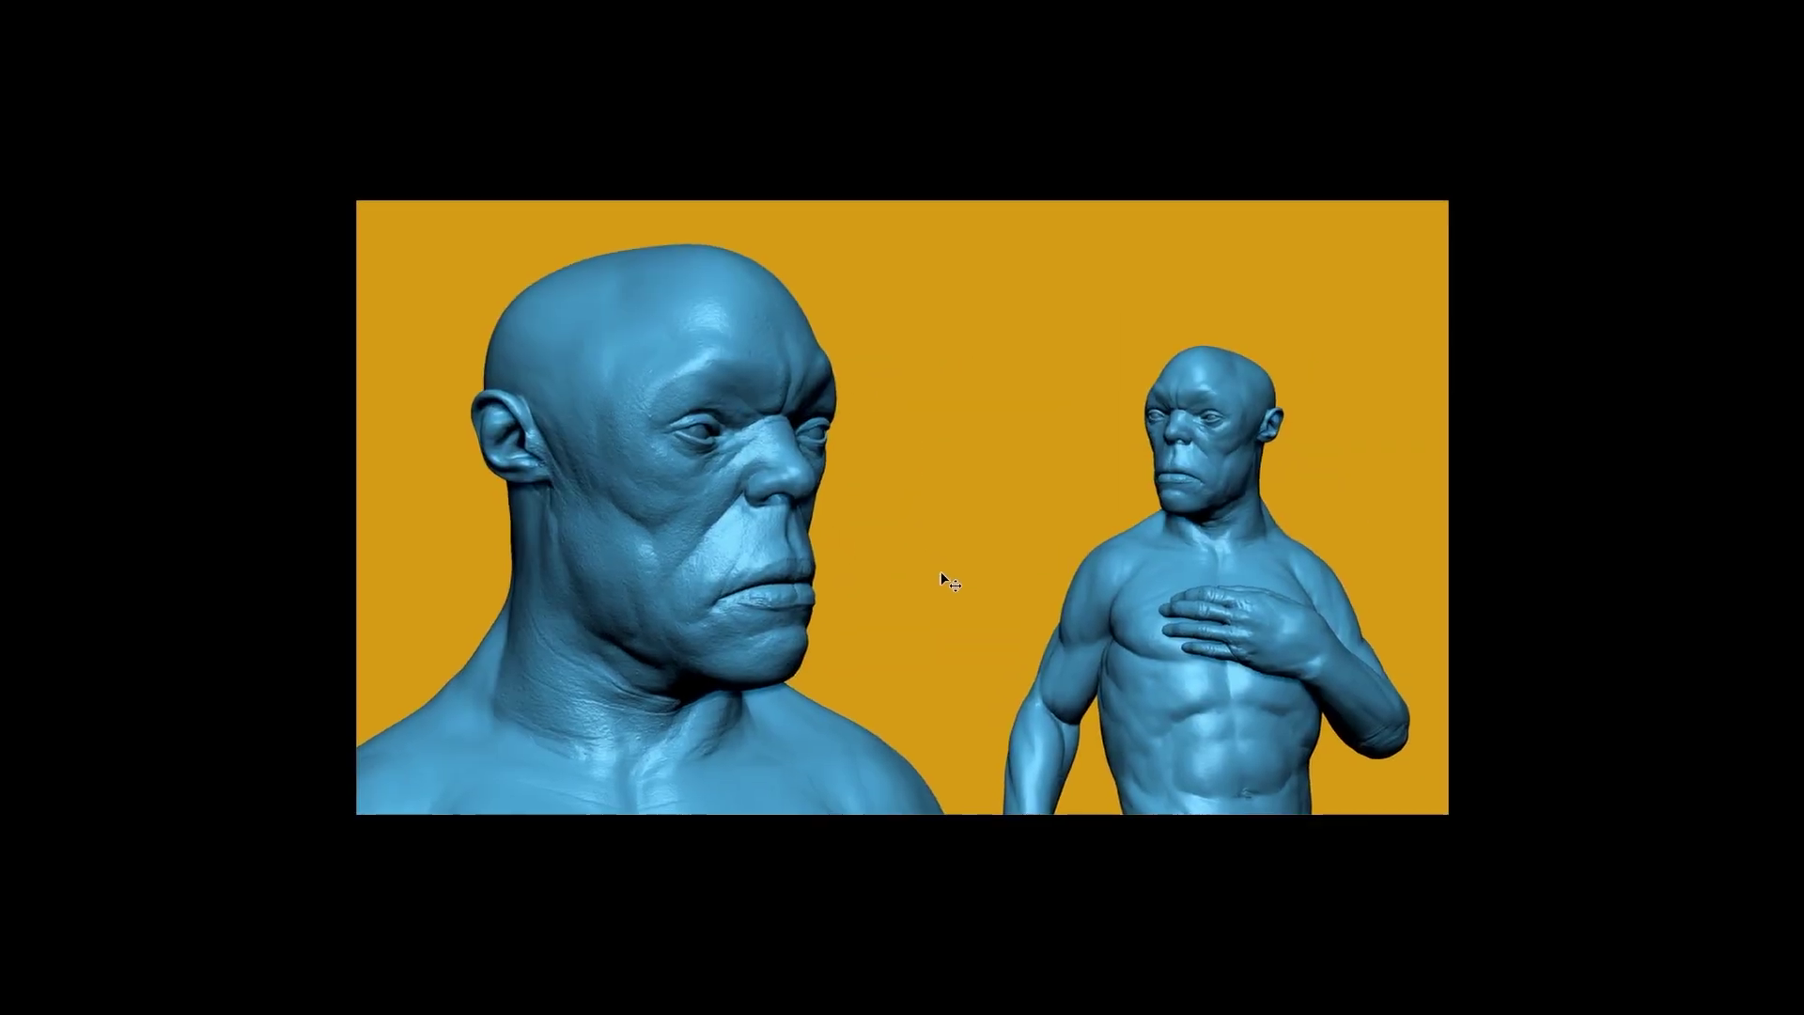
scroll(1034, 534, "up", 1, "alt")
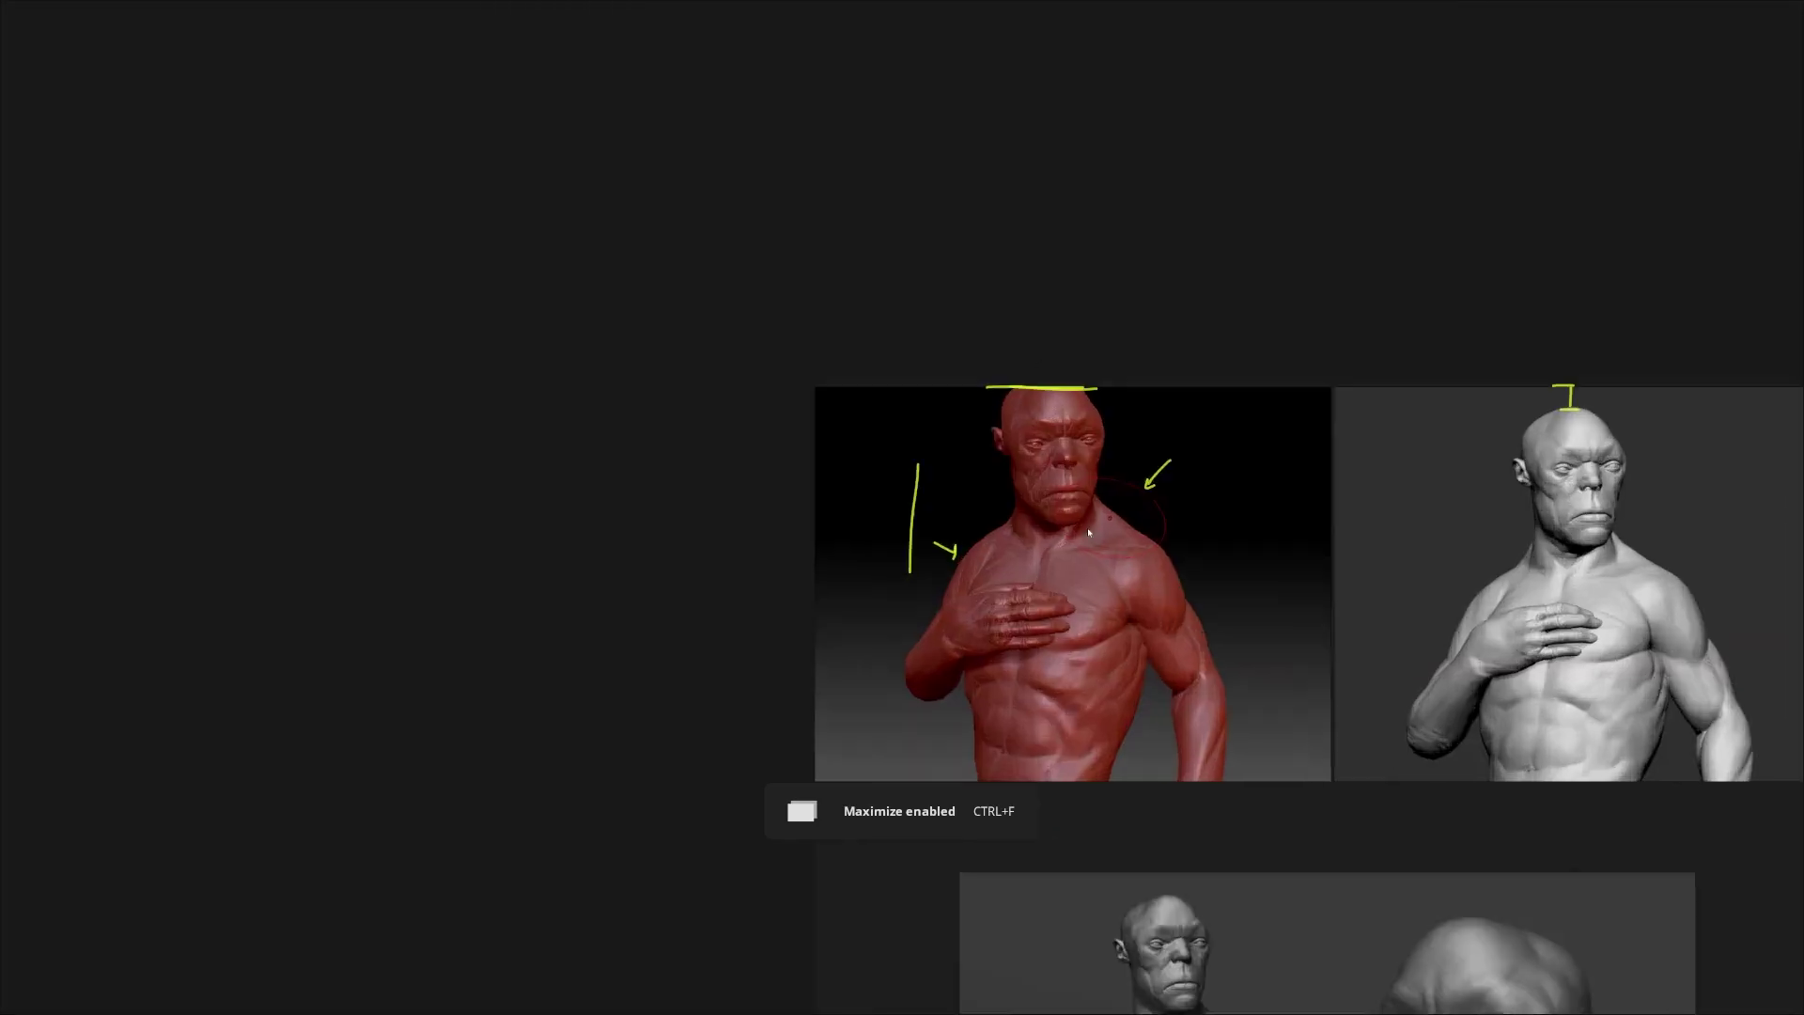
- Switch to the reference board and examine the annotated screenshot of the red figure
scroll(1089, 532, "up", 5)
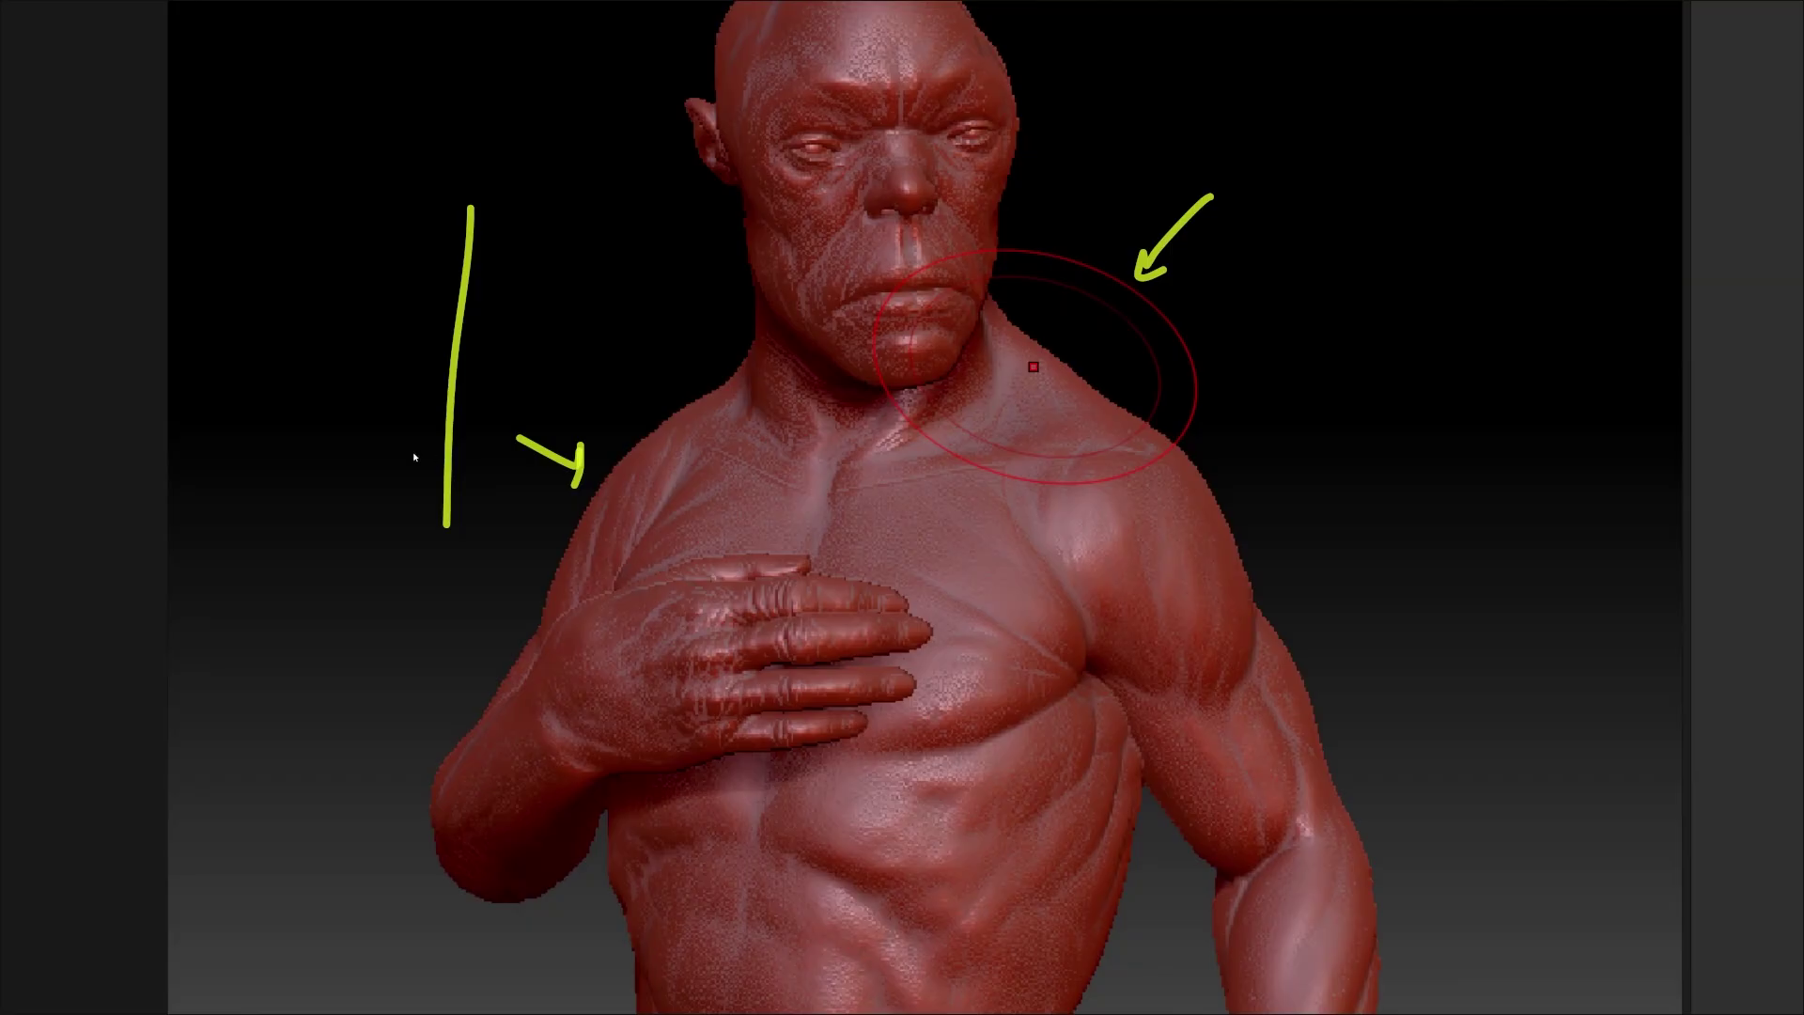
left_click(441, 429)
left_click(64, 424)
middle_click_drag(993, 300, 876, 289)
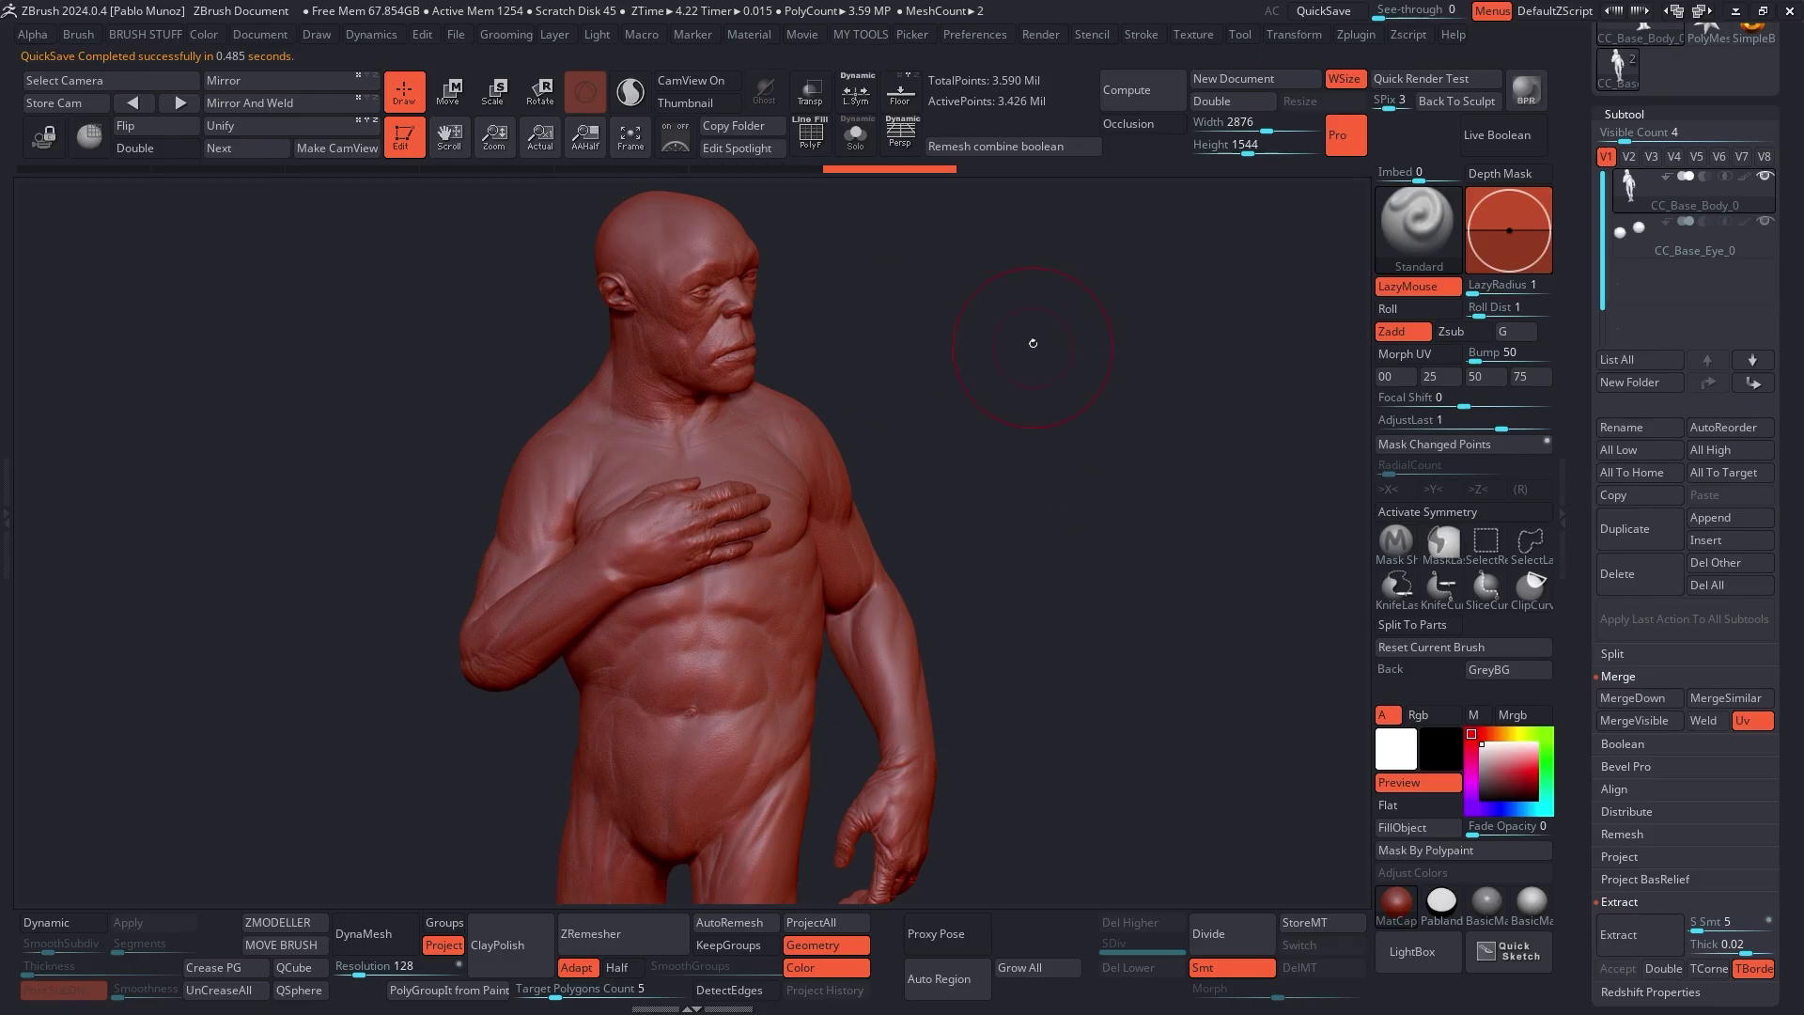
- Switch to ZBrush and frame the red figure from the waist up in a three-quarter view
mouse_move(1026, 391)
left_mouse_down()
mouse_move(1003, 351)
mouse_move(930, 375)
mouse_move(1070, 369)
mouse_move(947, 358)
left_mouse_up()
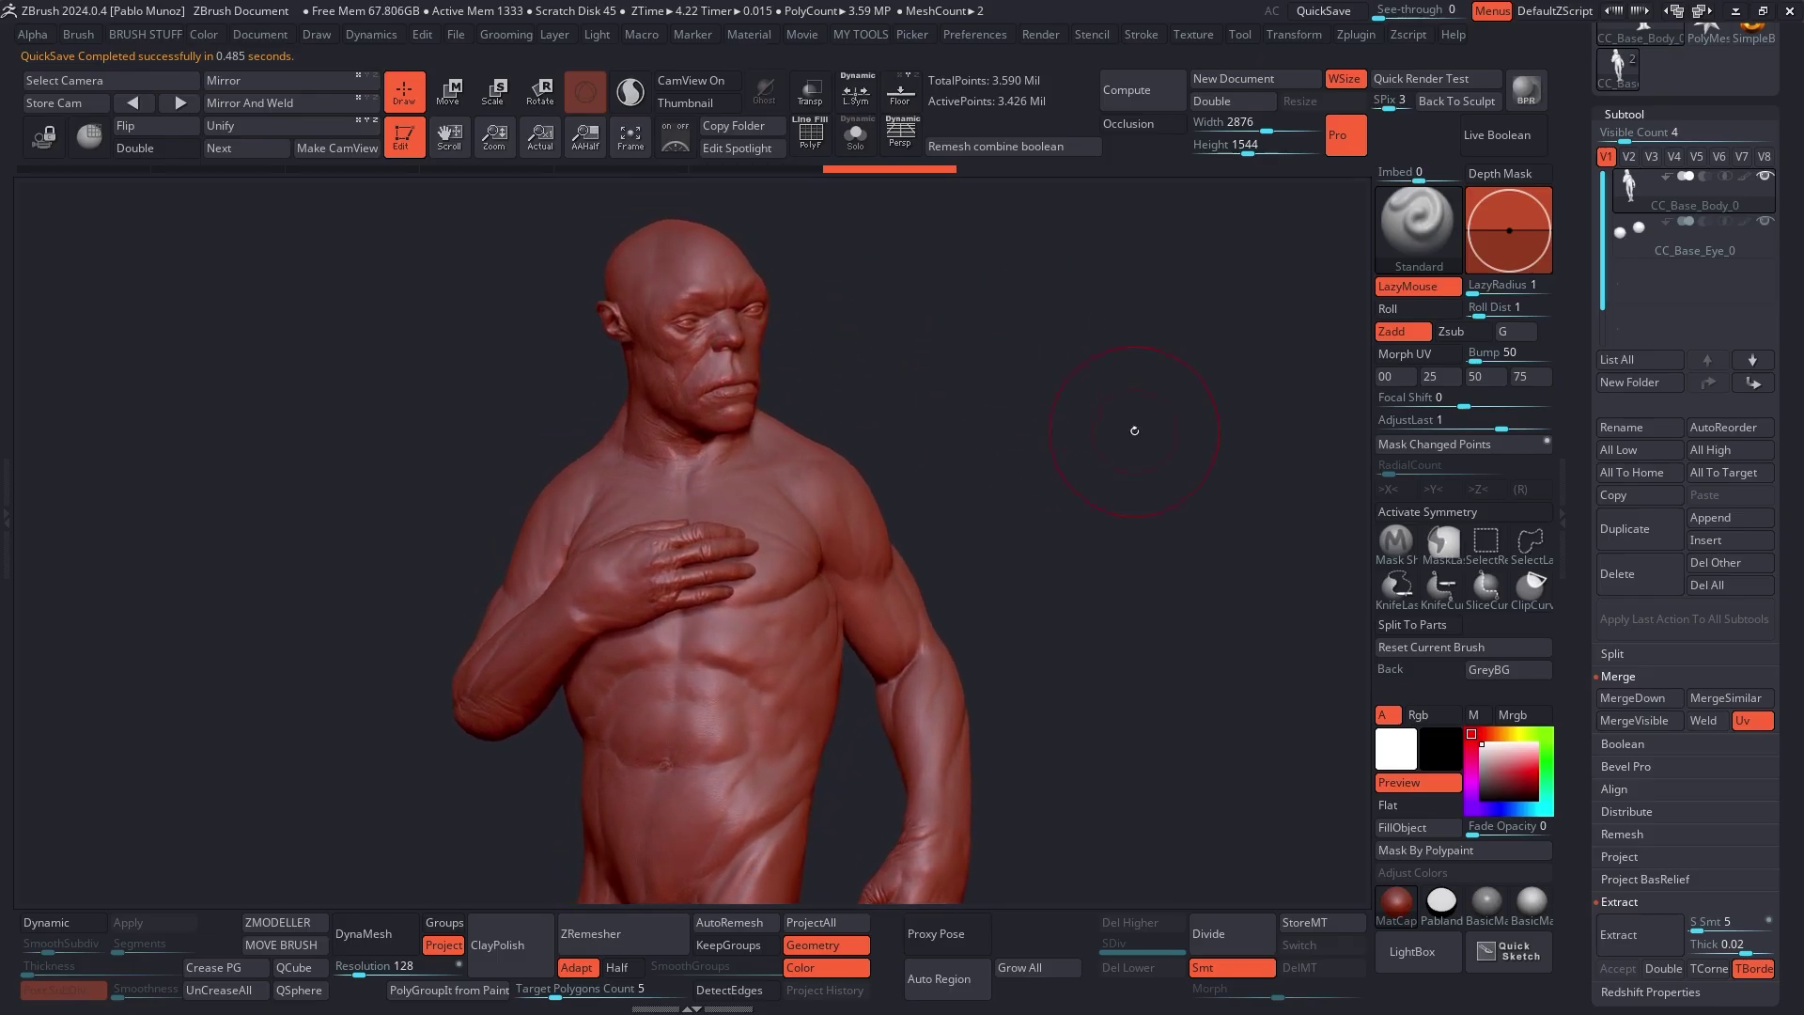
left_click_drag(1143, 426, 1044, 359)
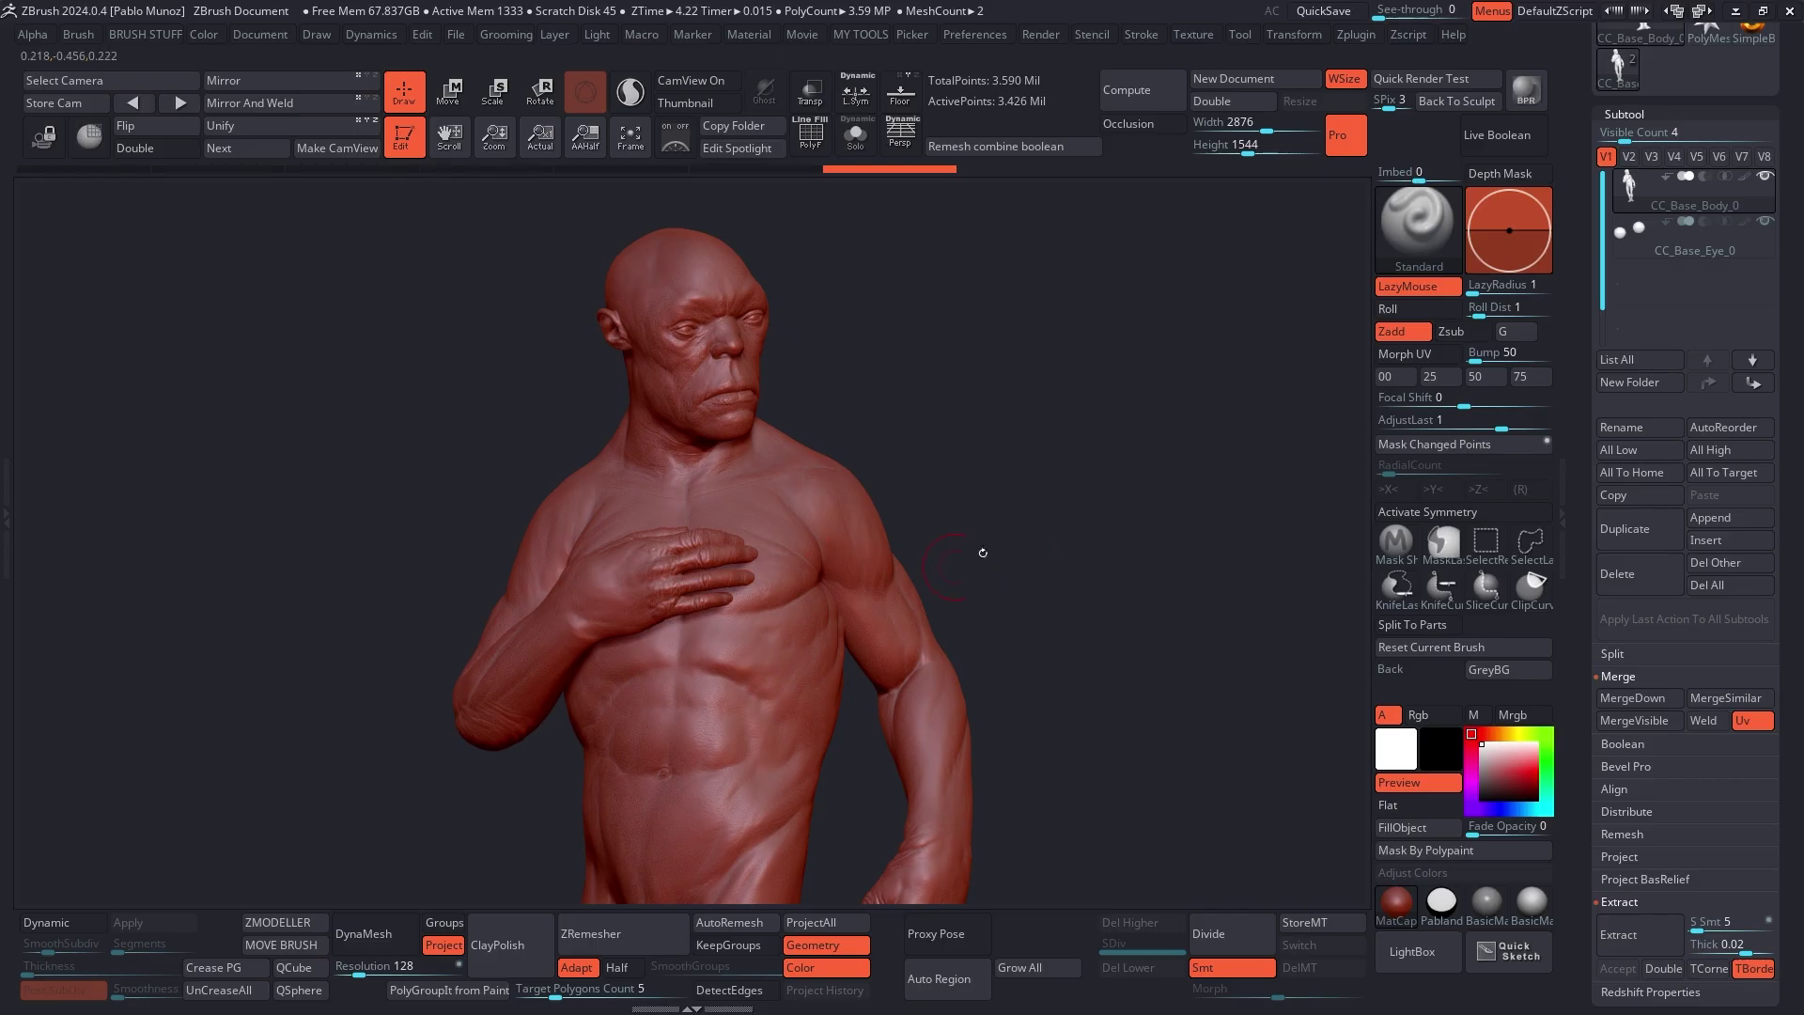
left_click_drag(1052, 453, 1127, 616)
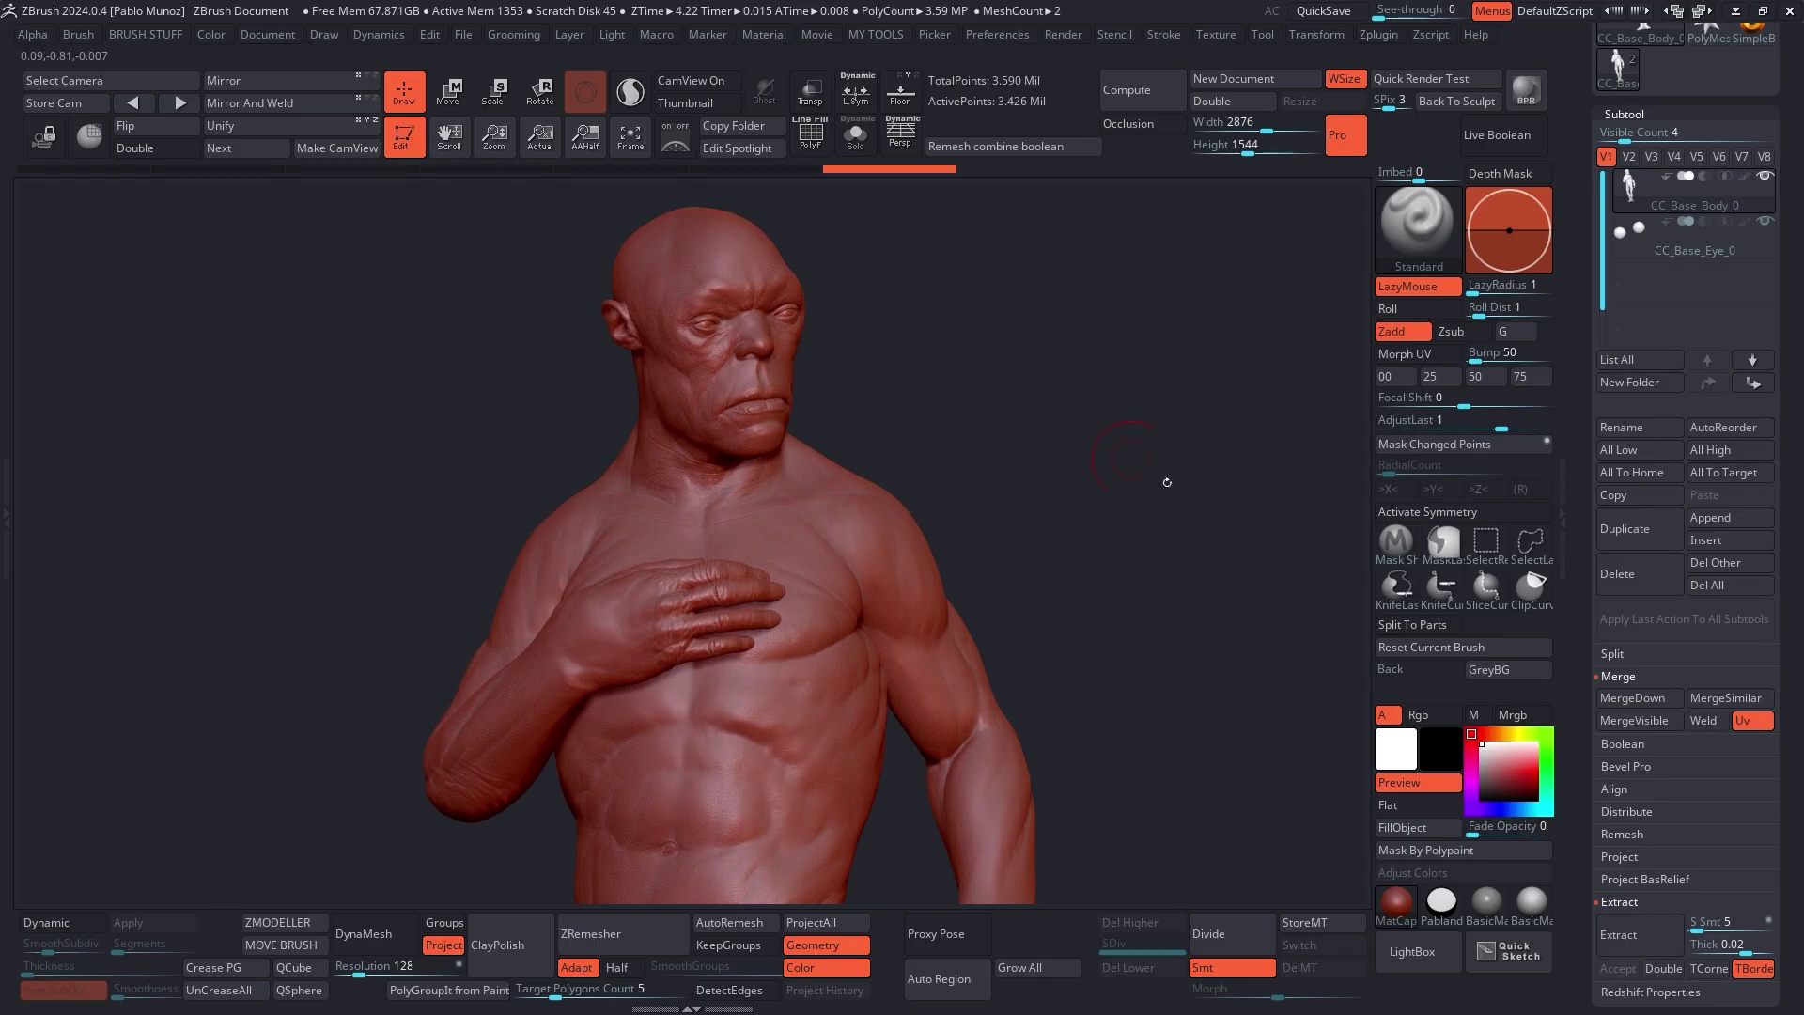
- Try the blue-gray, green, and Sculpting_gray materials from the Sculpting material folder on the figure
left_click(1397, 901)
key("comma")
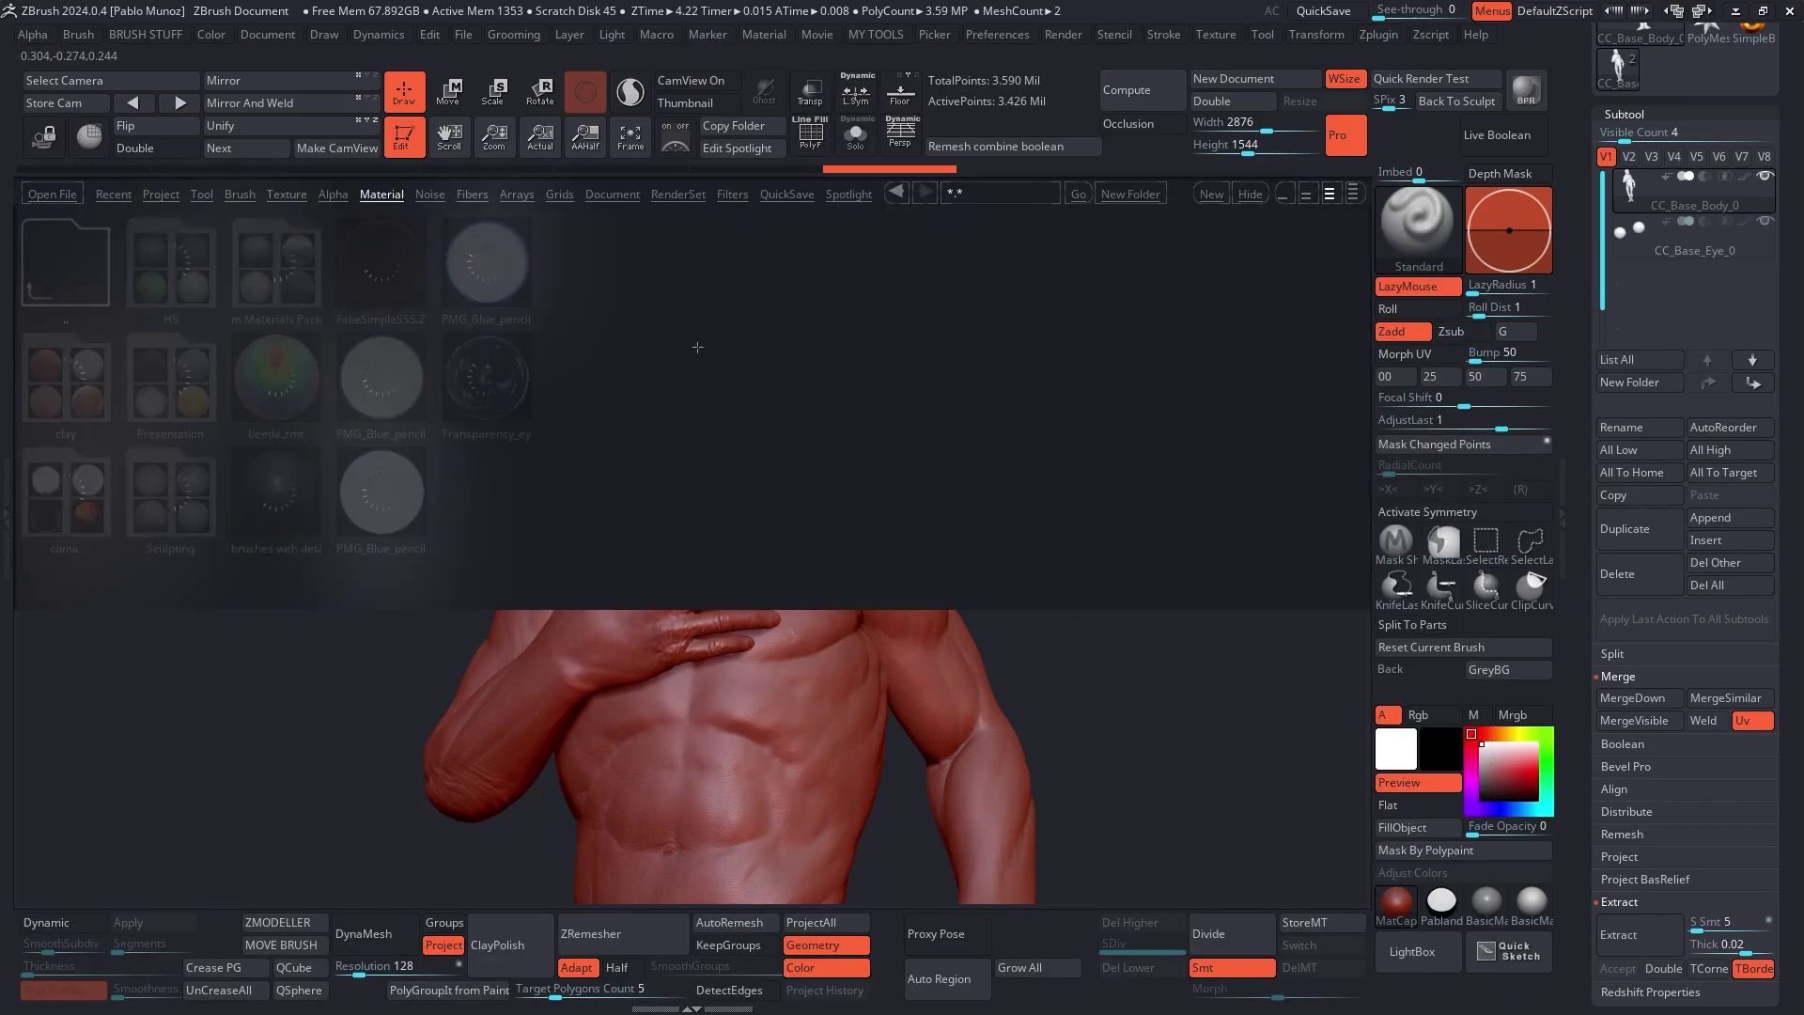
left_click(179, 394)
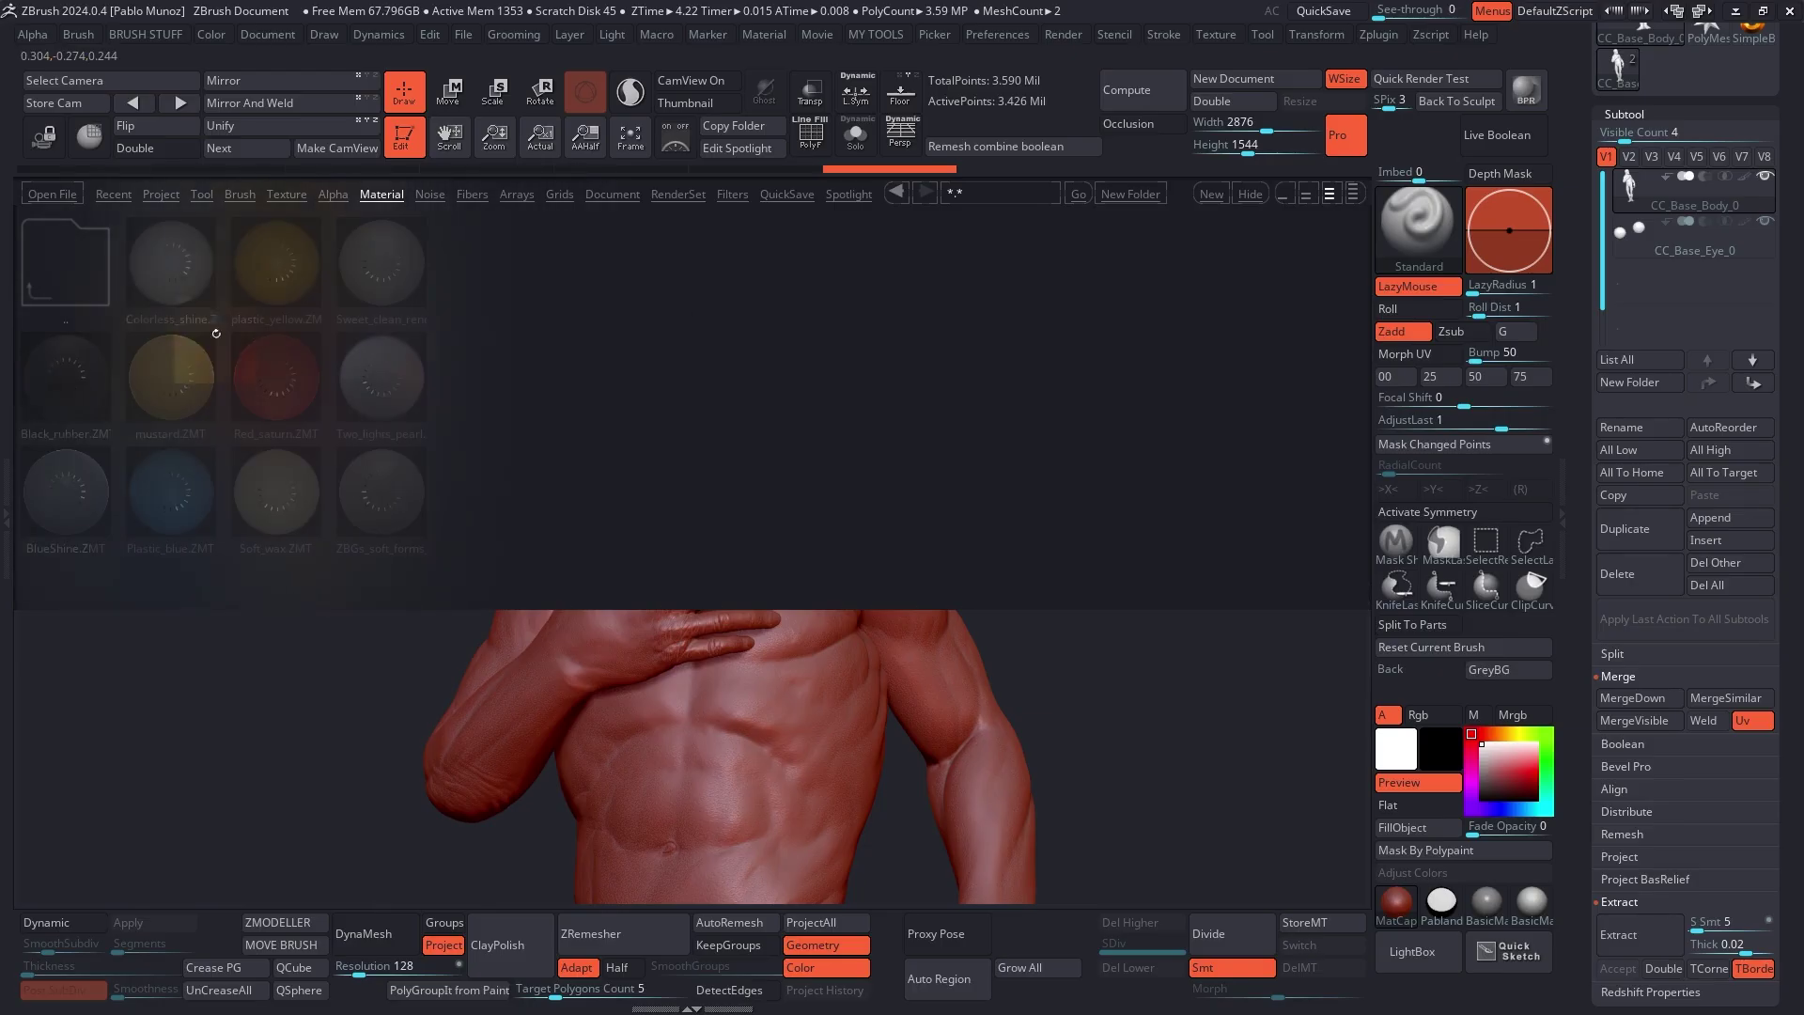
left_click(73, 272)
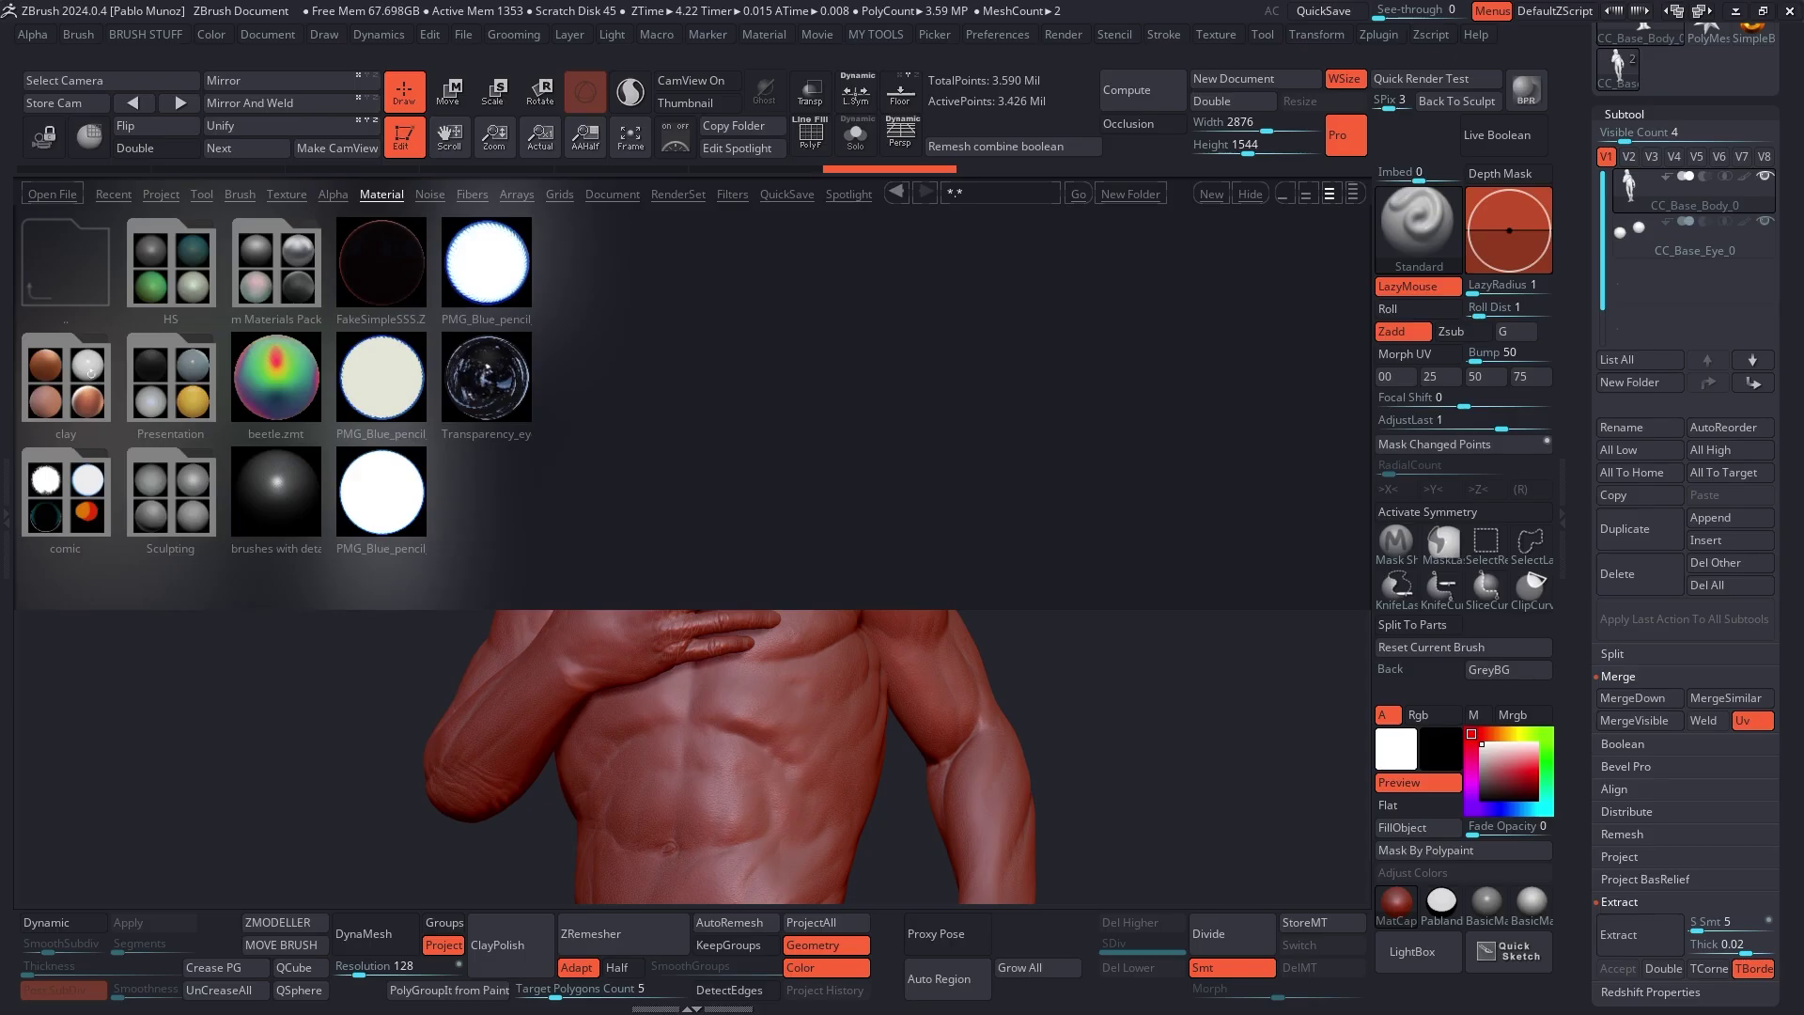
left_click(160, 460)
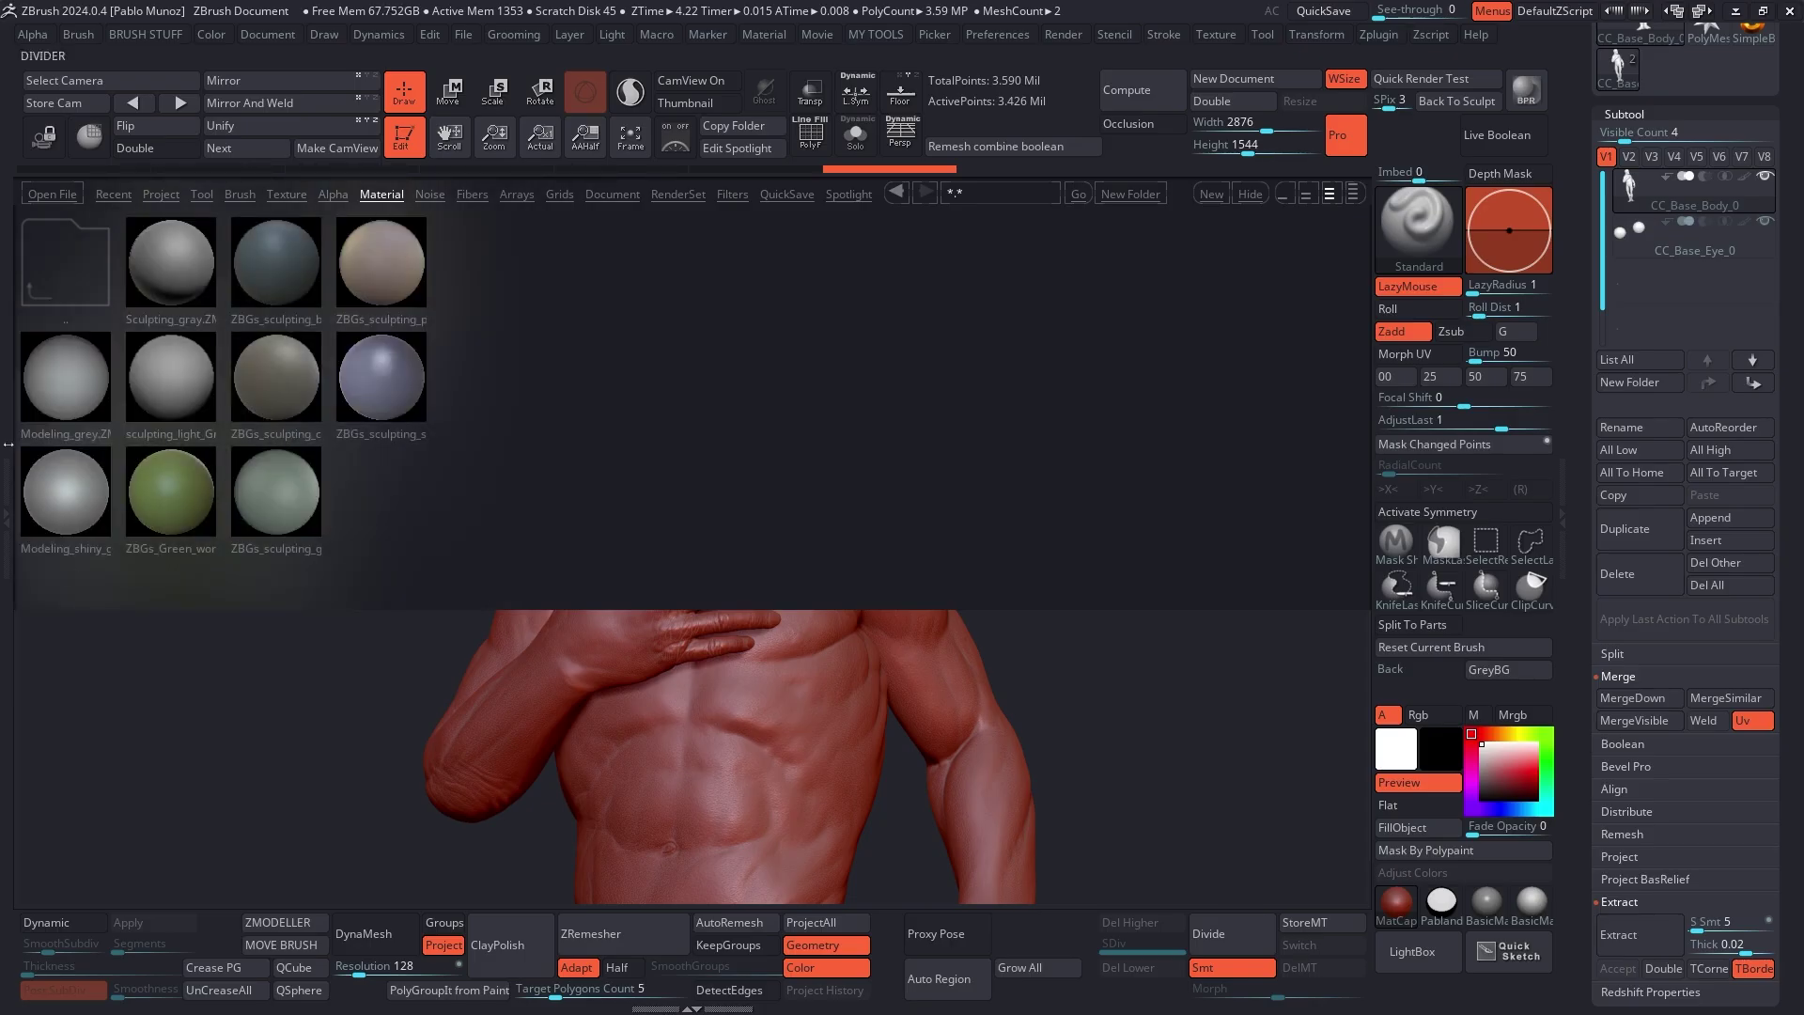
double_click(273, 263)
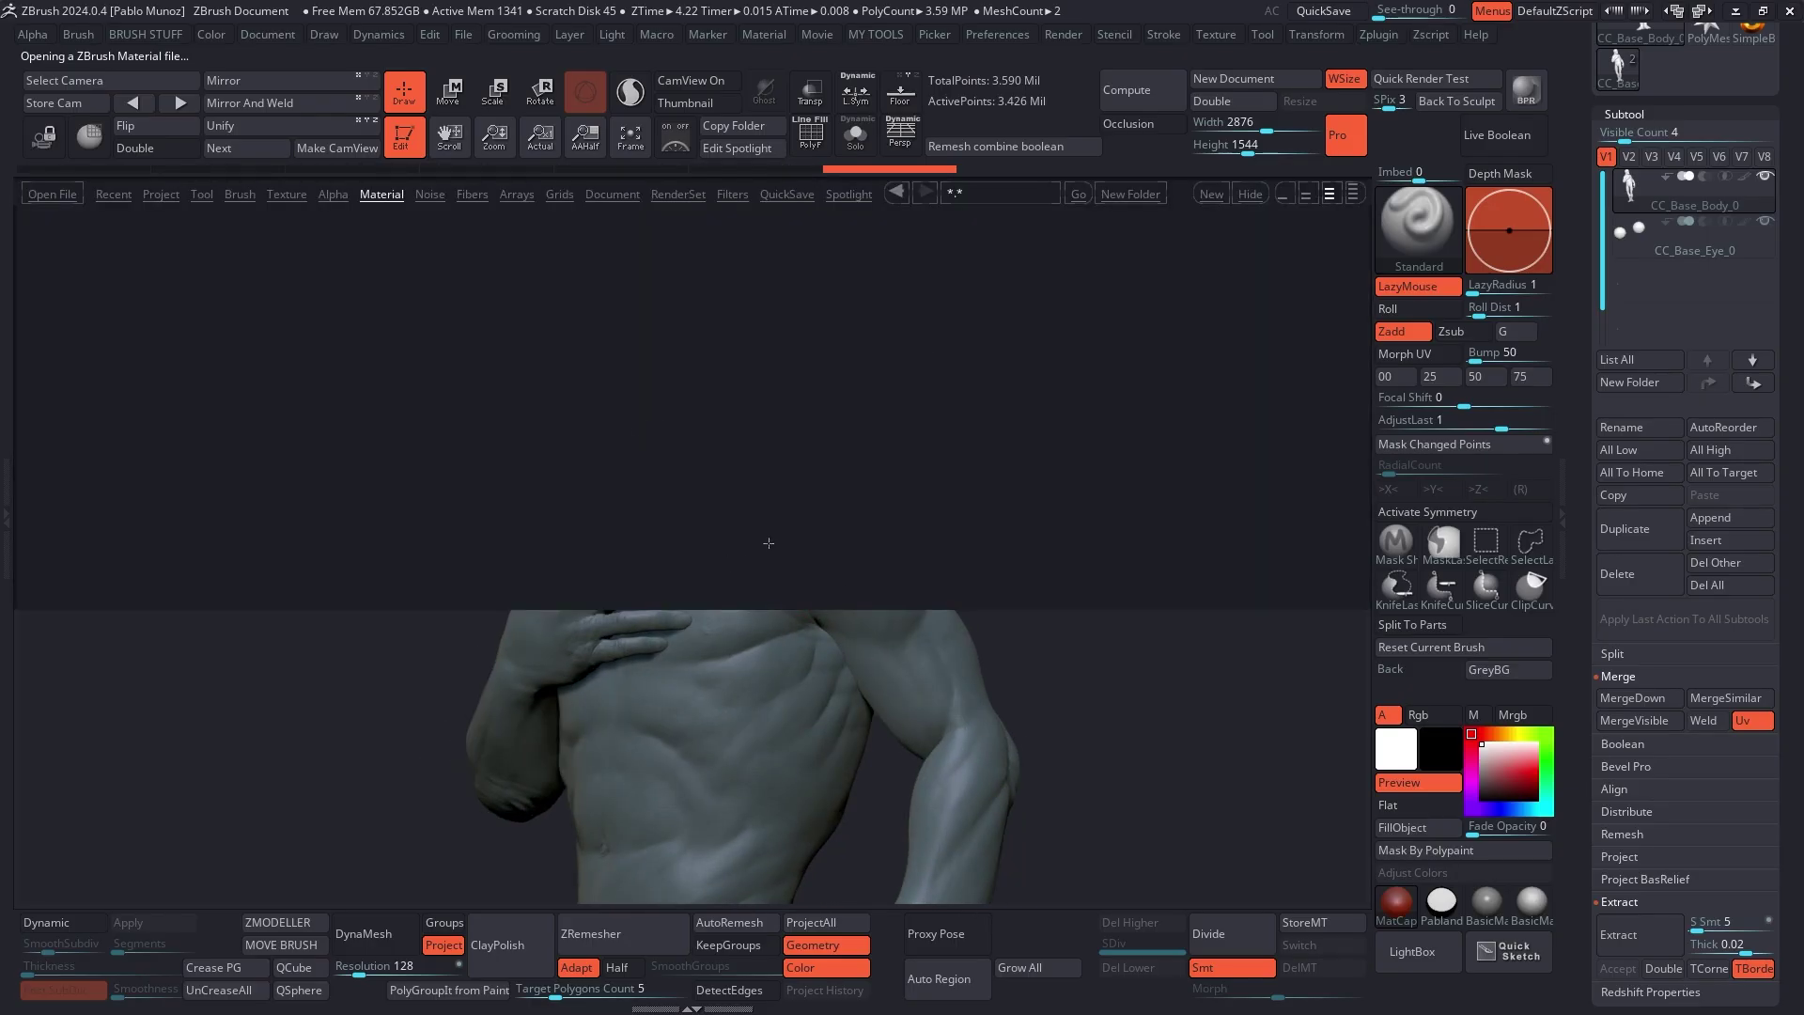
double_click(170, 488)
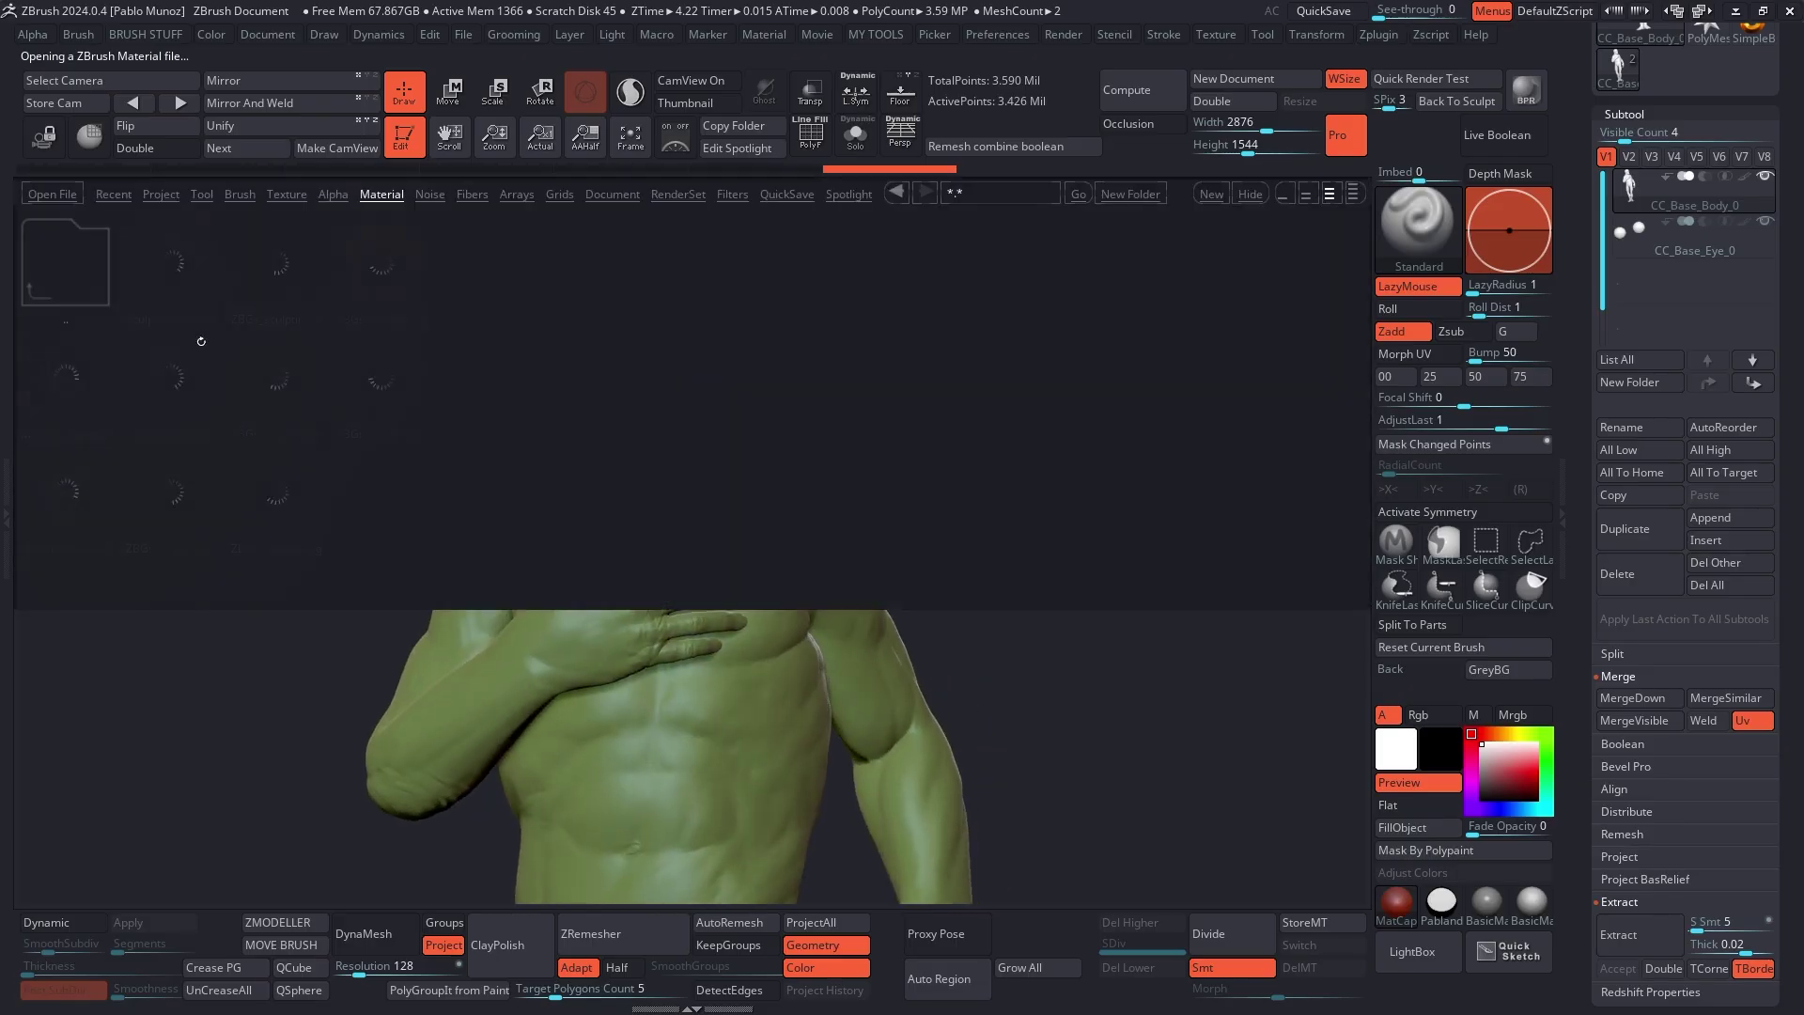
double_click(172, 262)
left_click_drag(842, 471, 914, 430)
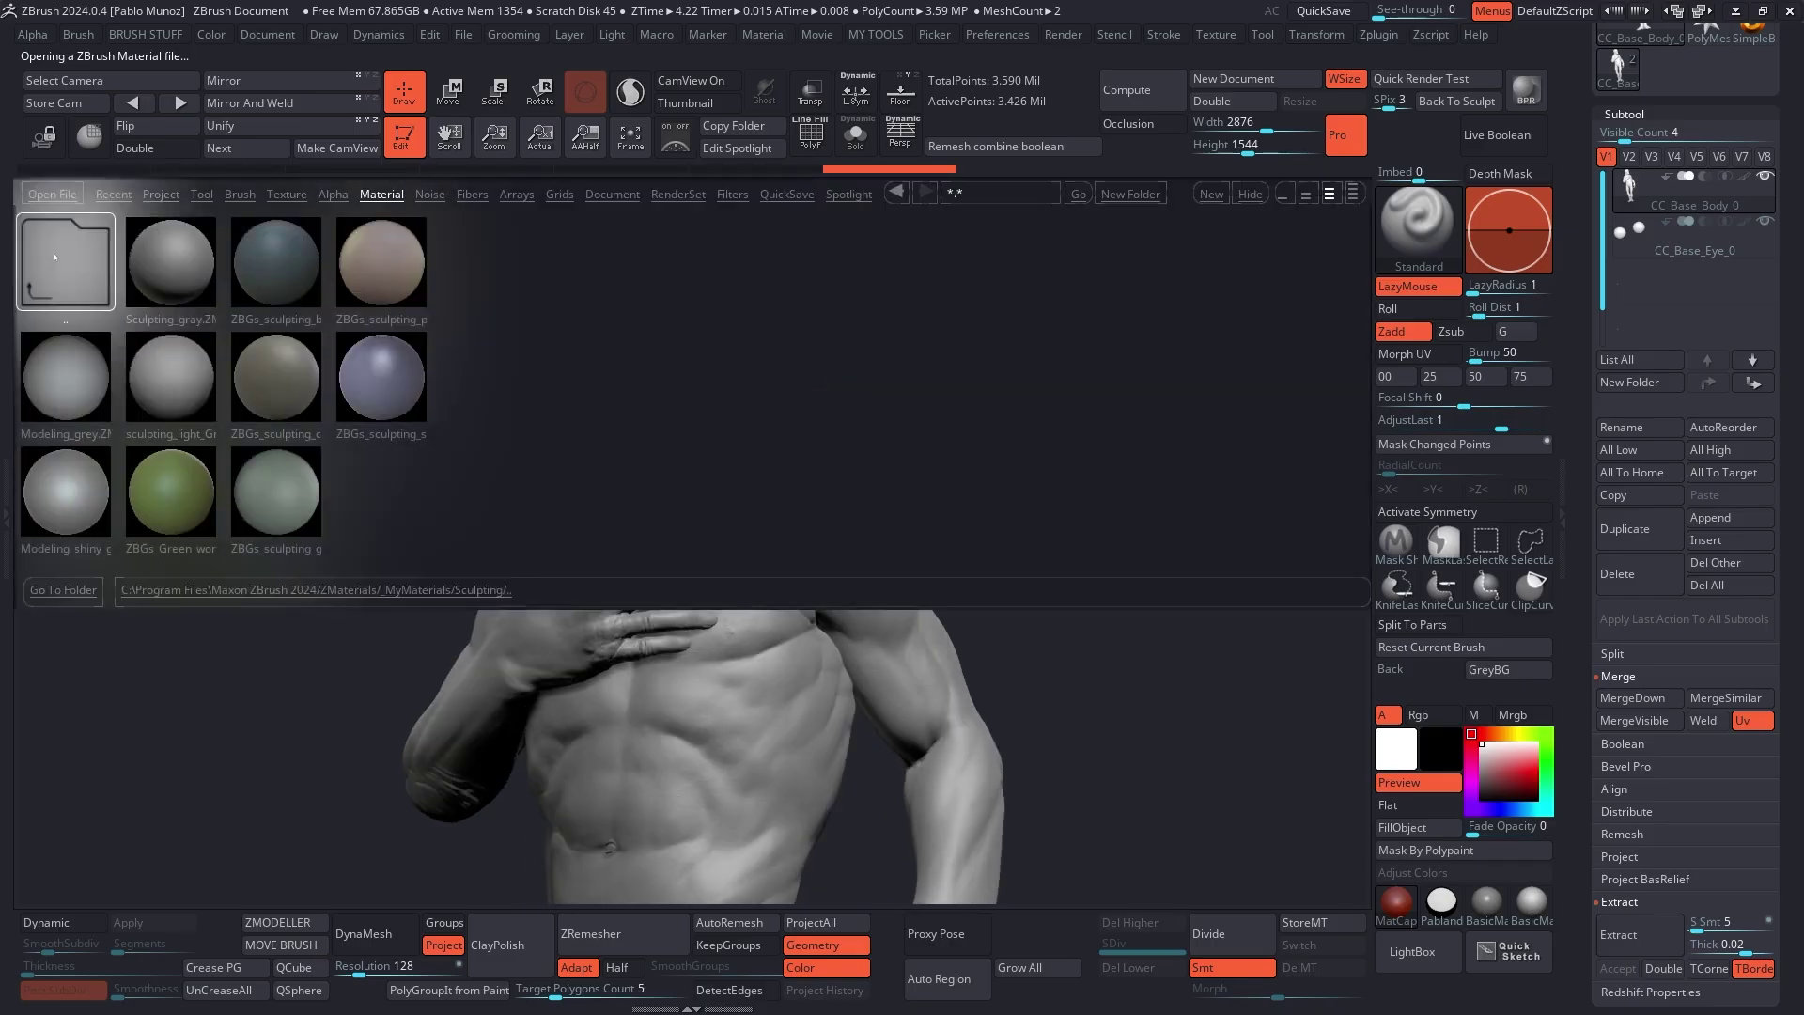
- Load the pale green-white HS_Check material from the HS material folder onto the figure
left_click(55, 256)
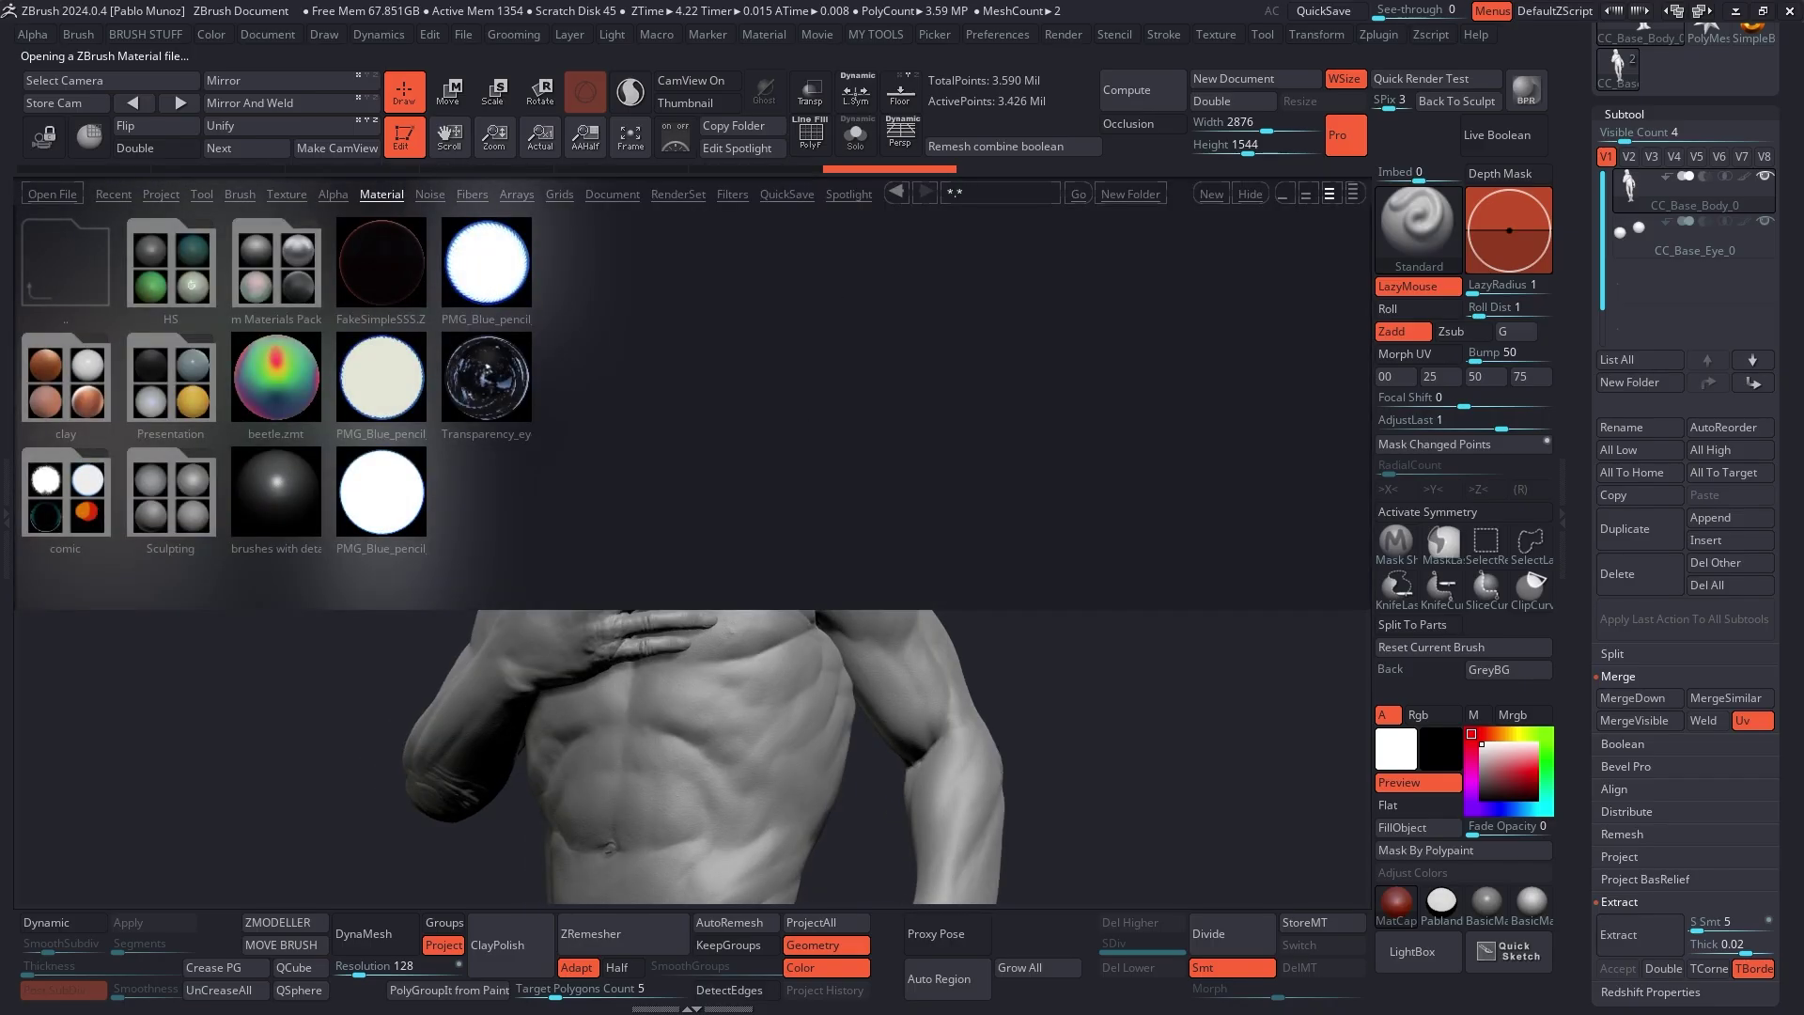
left_click(177, 299)
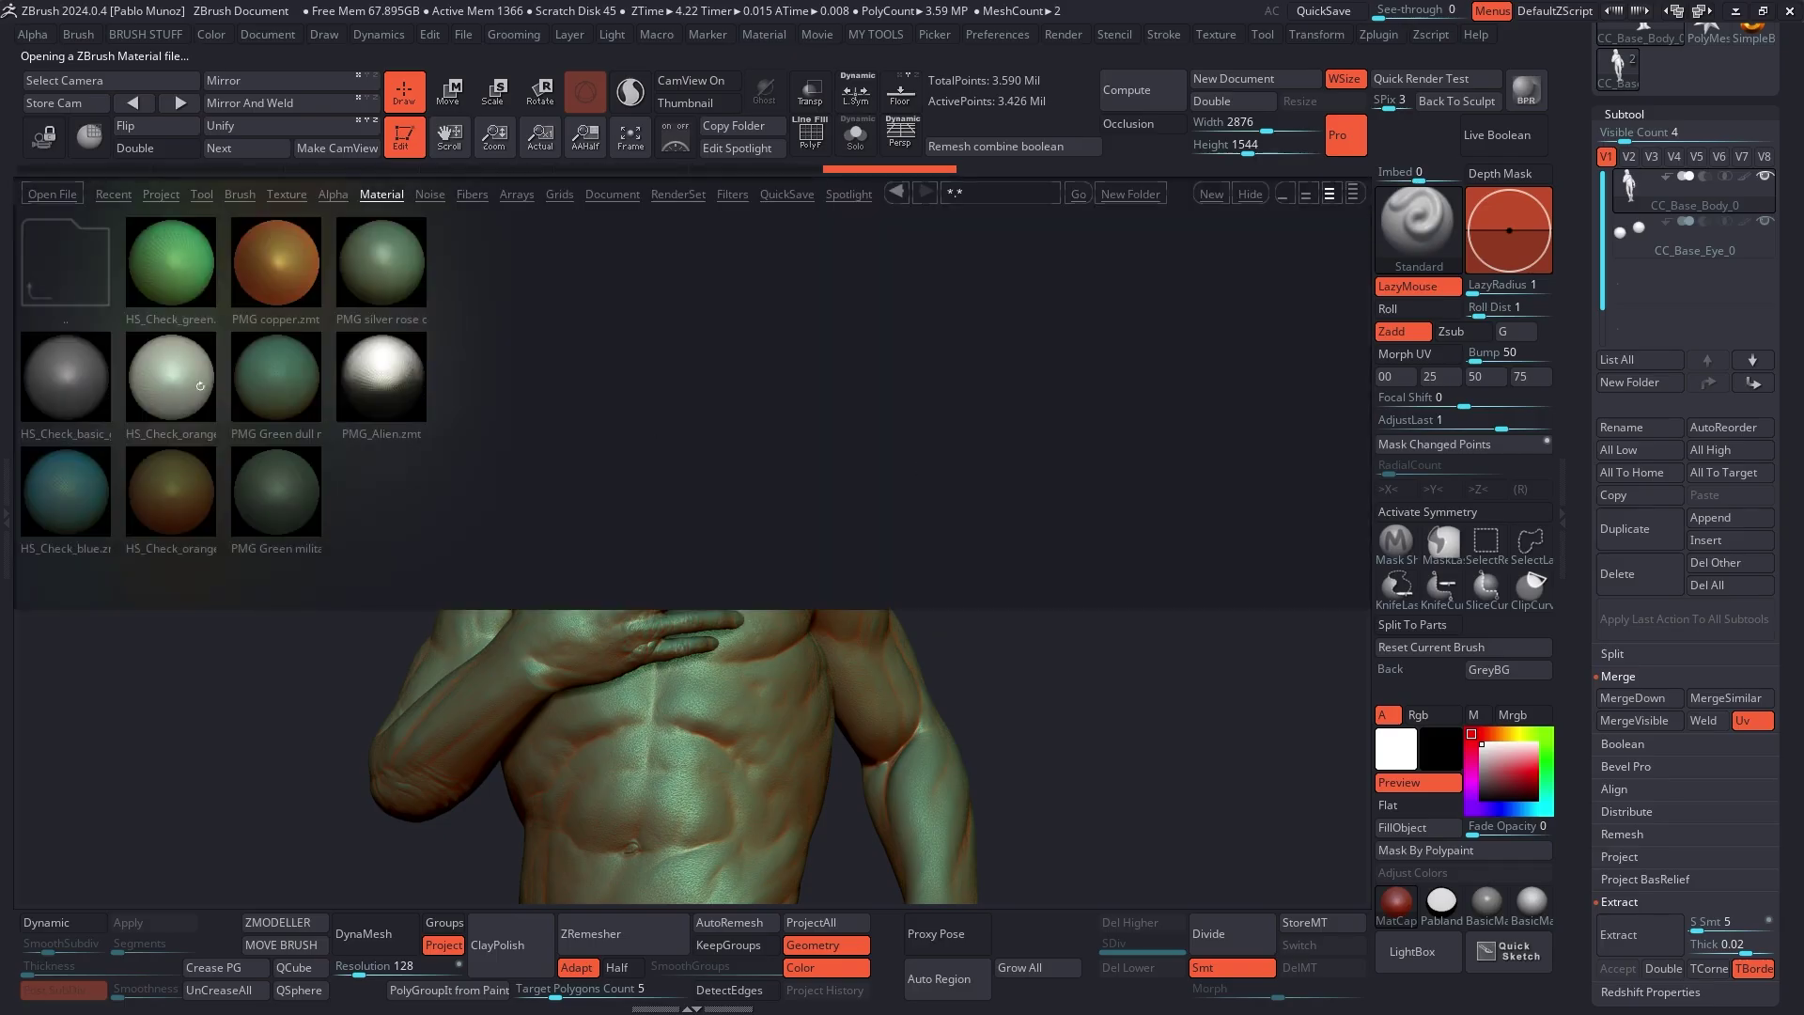
double_click(170, 391)
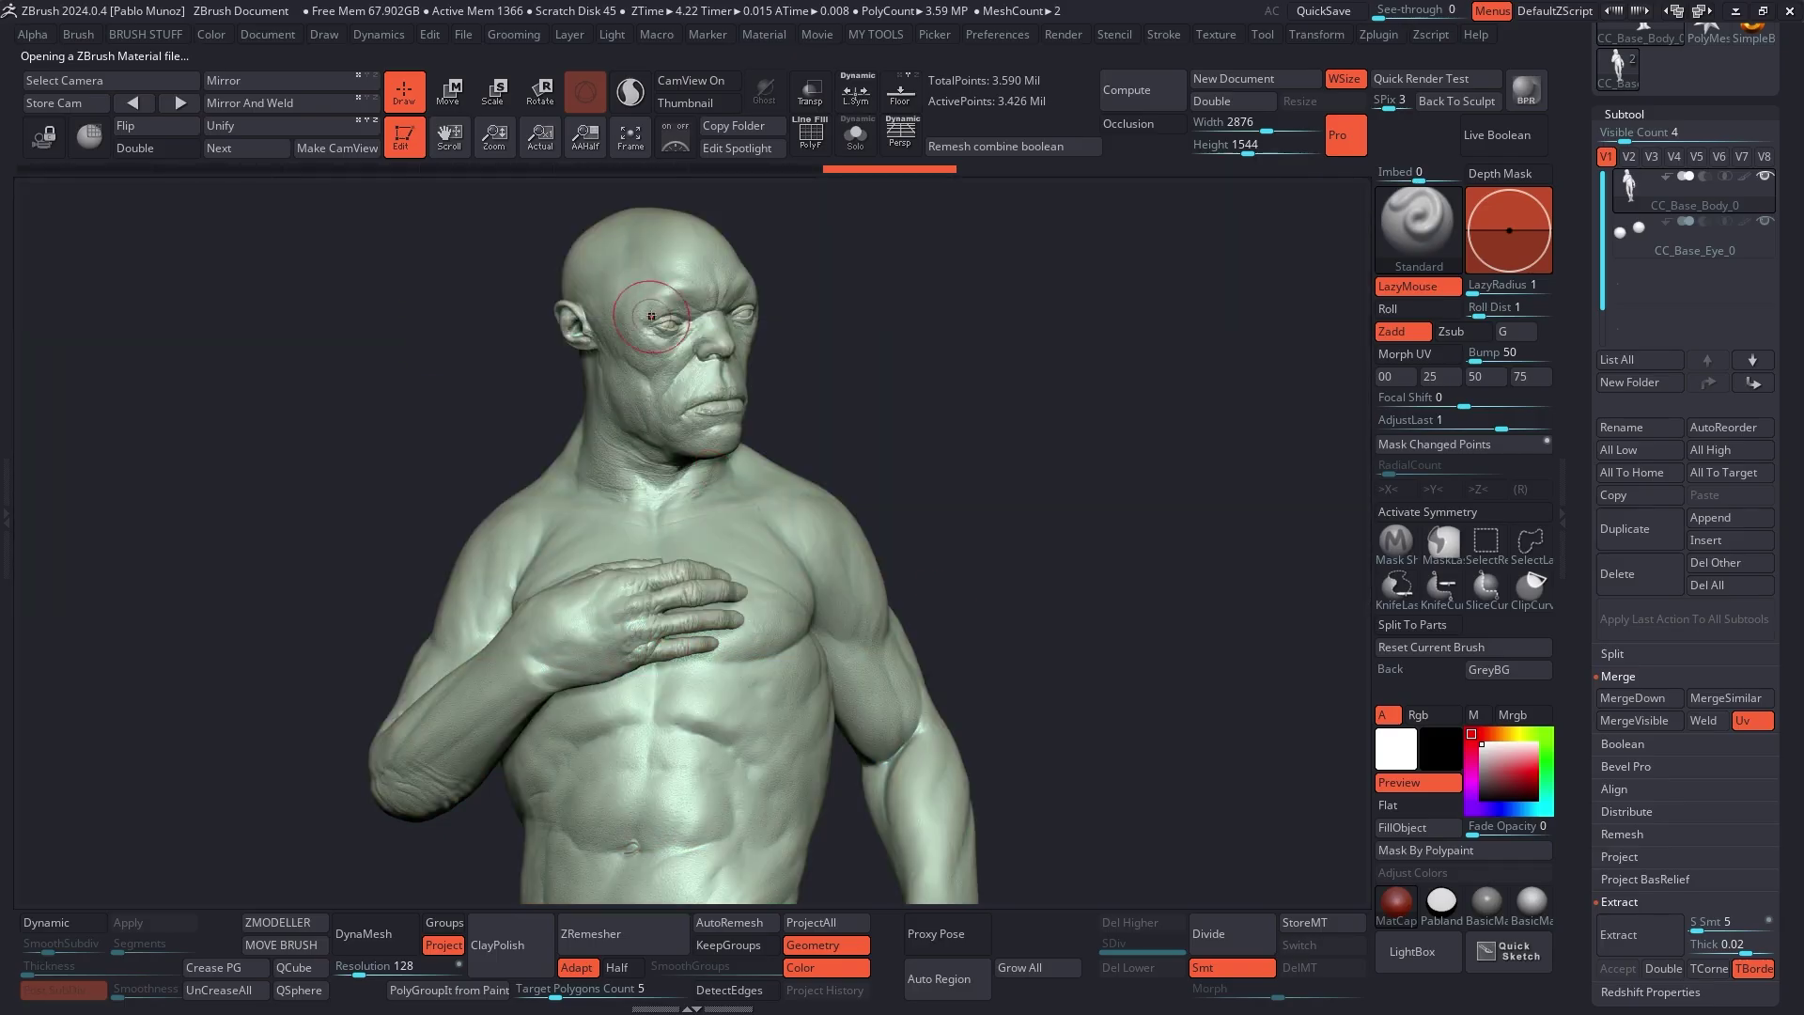
- Examine the pale green material on the mouth and cheek close up, in profile, and from the front
left_click_drag(977, 411, 914, 394)
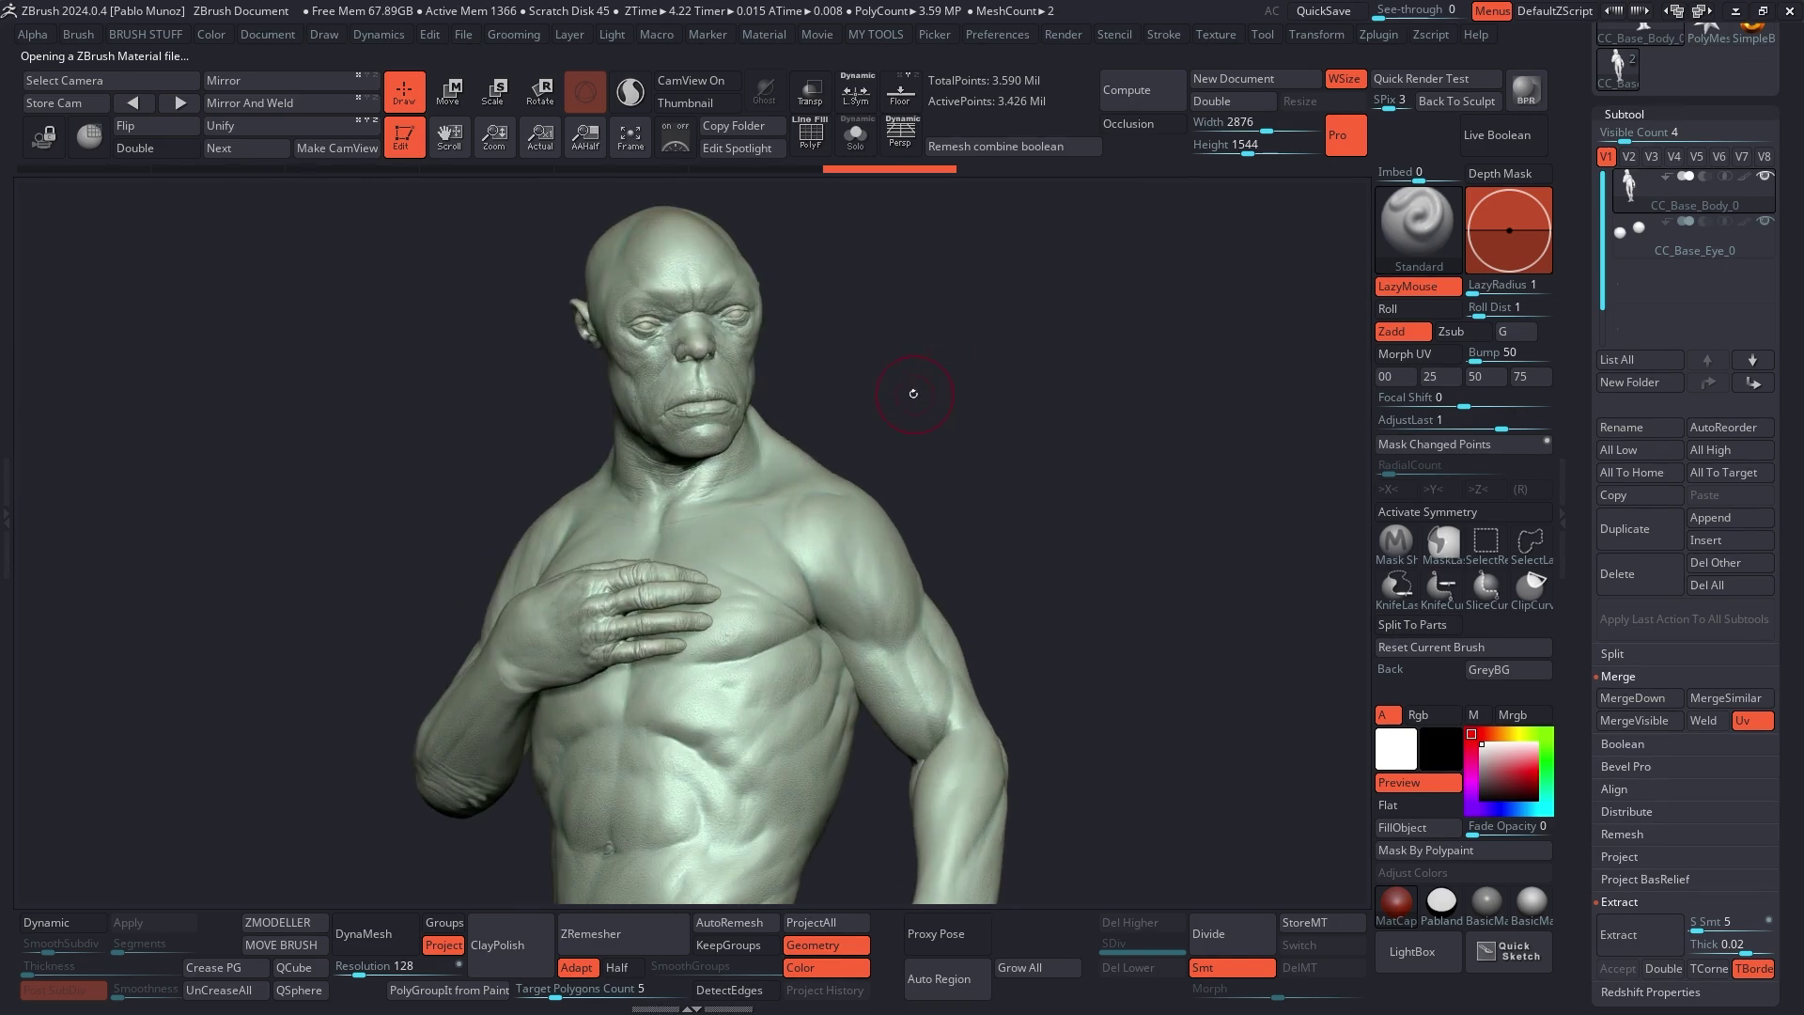
mouse_move(728, 370)
right_mouse_down("ctrl")
mouse_move(648, 423)
mouse_move(526, 437)
mouse_move(606, 432)
right_mouse_up("ctrl")
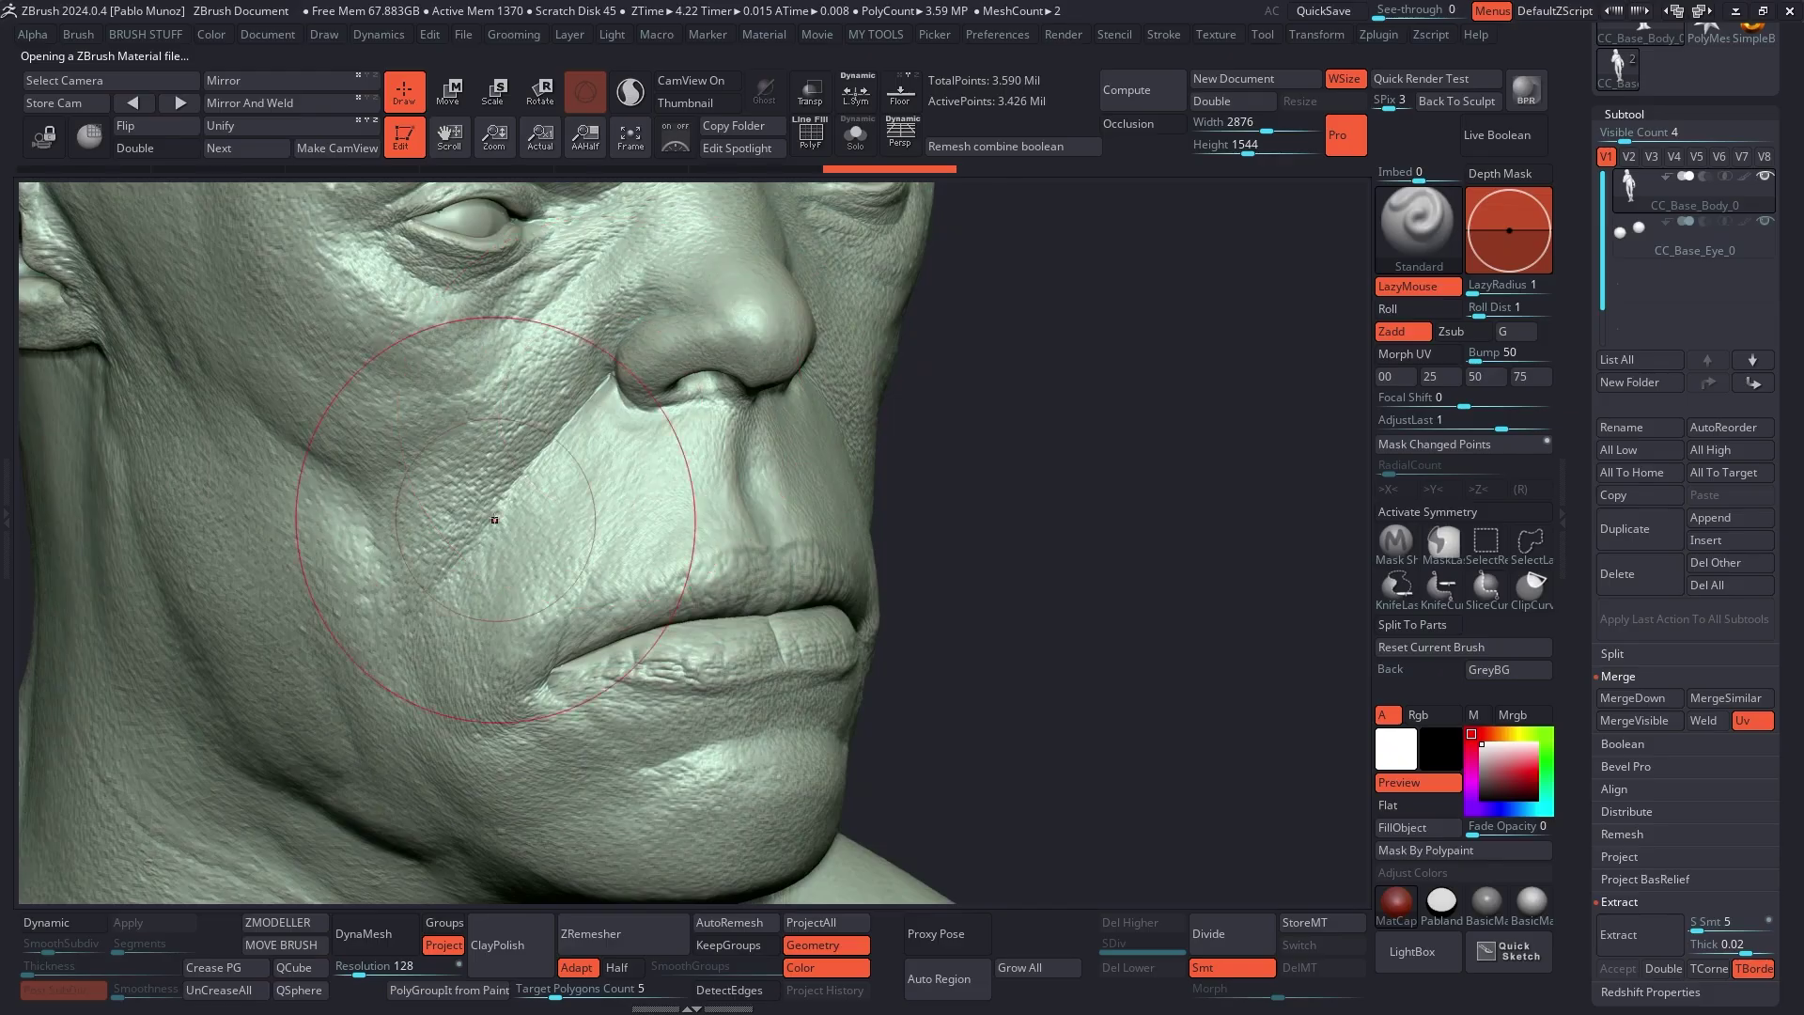
right_click_drag(495, 516, 484, 399, "ctrl")
mouse_move(282, 404)
right_mouse_down("alt")
mouse_move(453, 424)
mouse_move(545, 404)
mouse_move(554, 456)
right_mouse_up("alt")
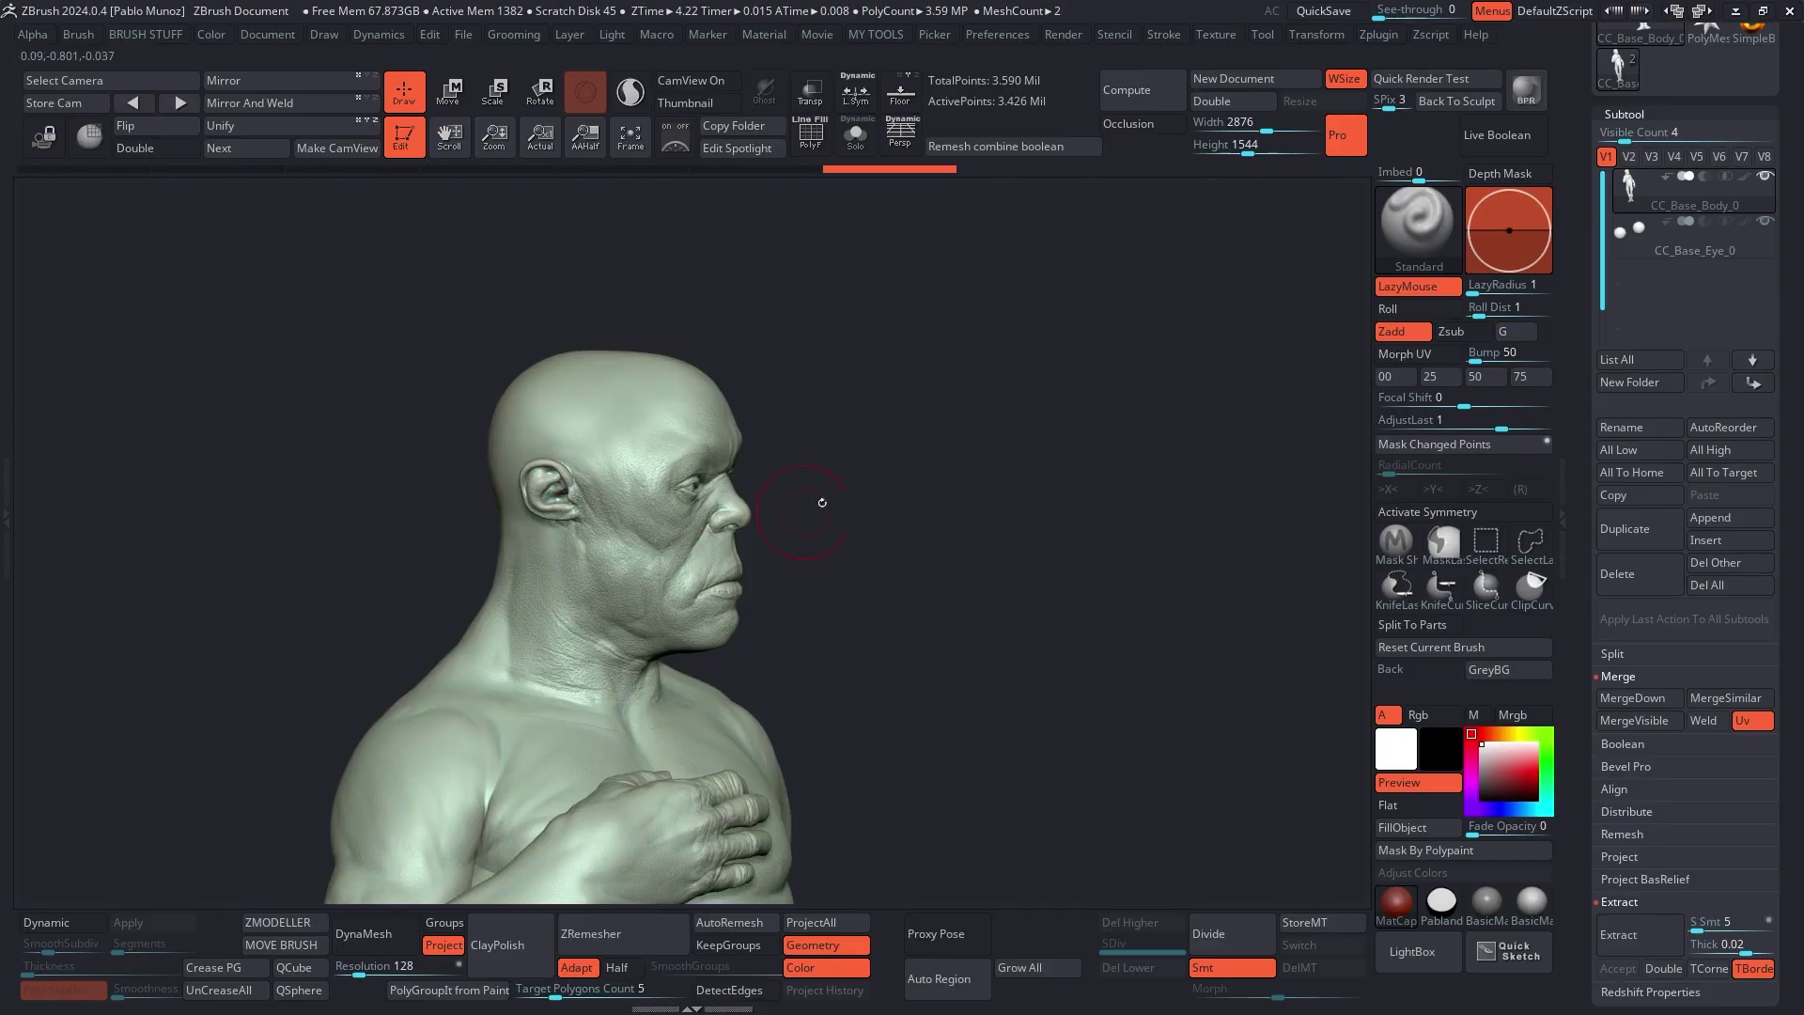
mouse_move(822, 504)
right_mouse_down()
mouse_move(983, 454)
mouse_move(1054, 581)
mouse_move(1015, 508)
mouse_move(1035, 430)
mouse_move(1059, 479)
mouse_move(1071, 448)
right_mouse_up()
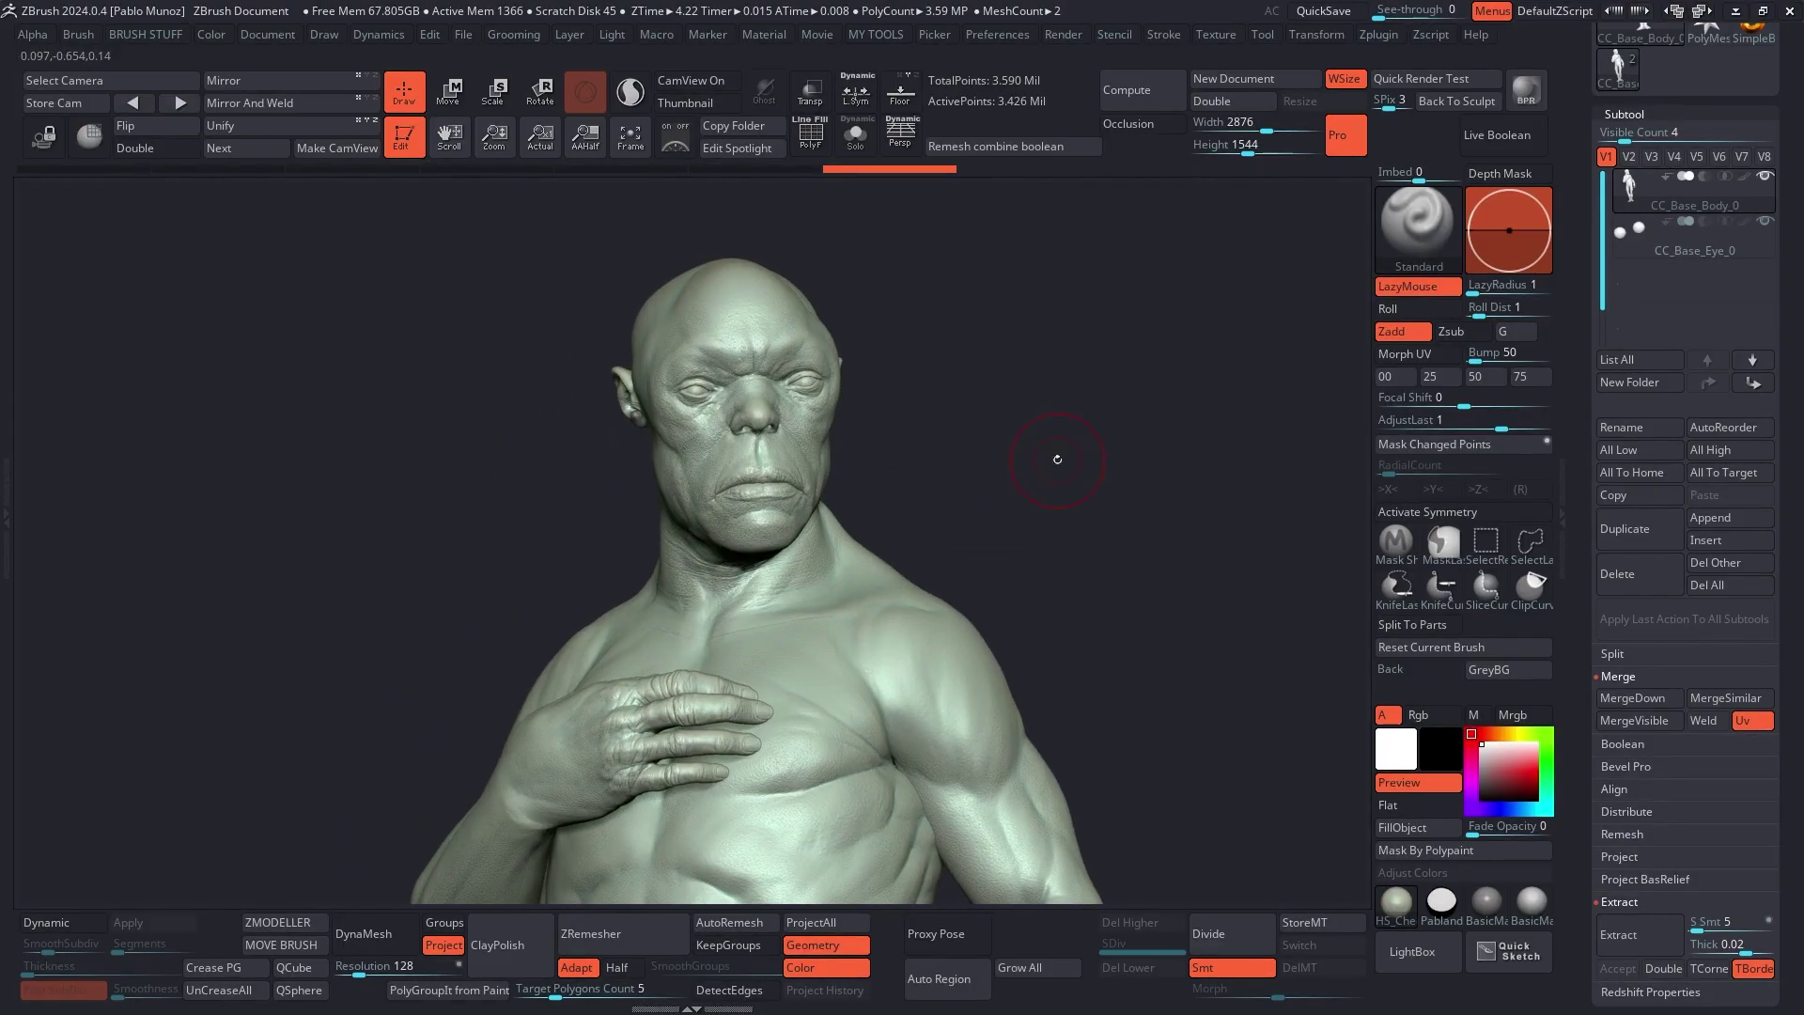
- Try the yellow-and-black Comic_Wolverine material from the comic folder, and apply the black-and-white Comic_heavy material instead
key("comma")
double_click(69, 491)
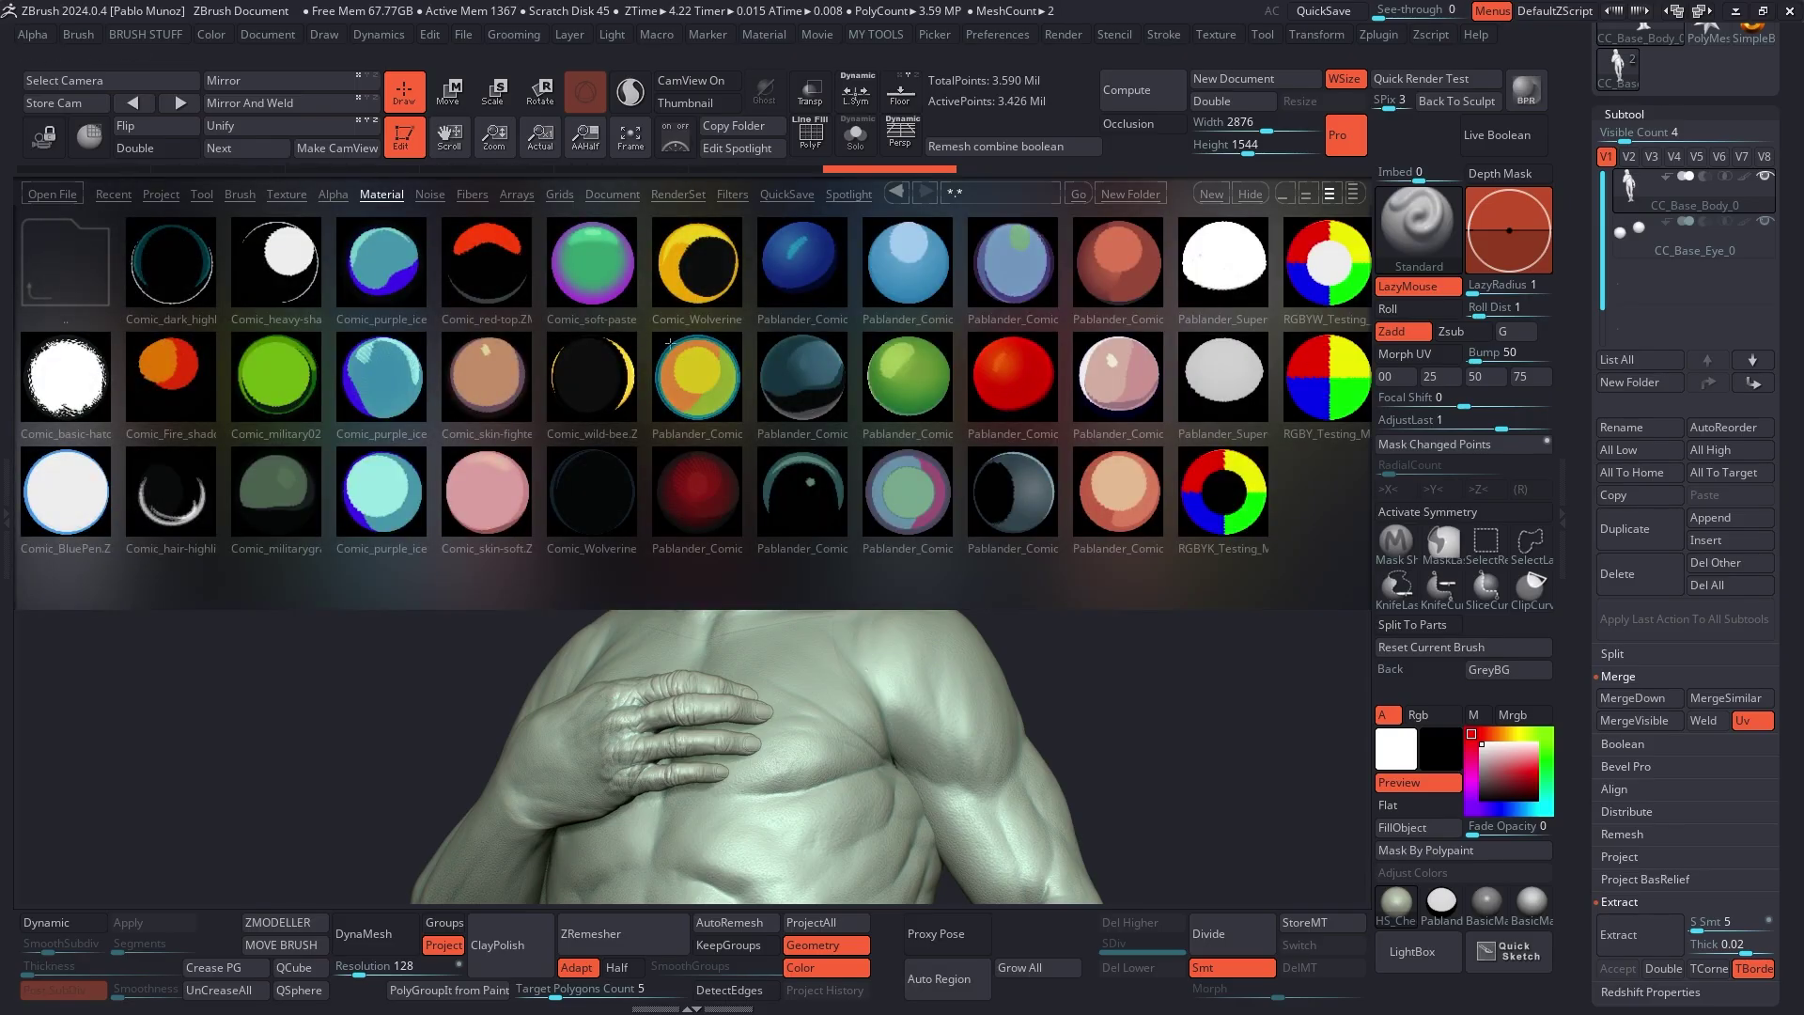
double_click(702, 271)
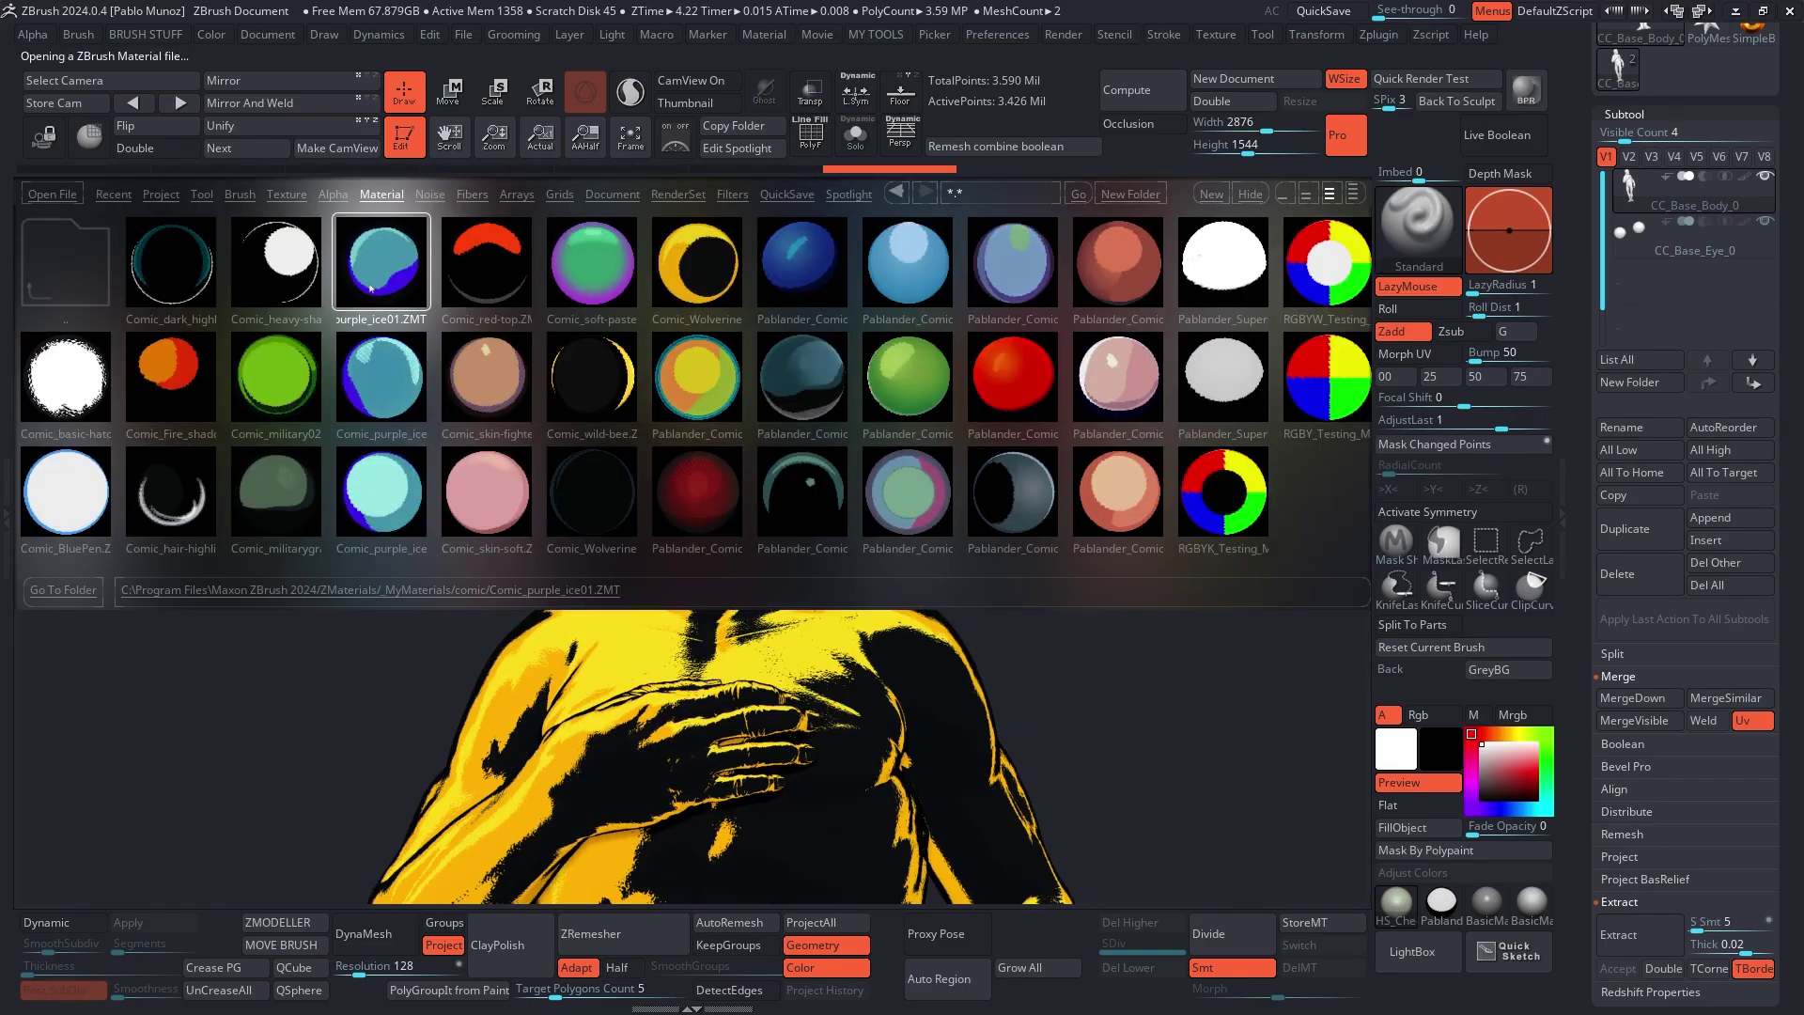
double_click(306, 275)
key("comma")
- Set the canvas background color to white and turn the figure to a three-quarter view
left_click_drag(980, 465, 1292, 640)
left_click_drag(1440, 675, 1397, 752)
left_click_drag(1186, 380, 1116, 419)
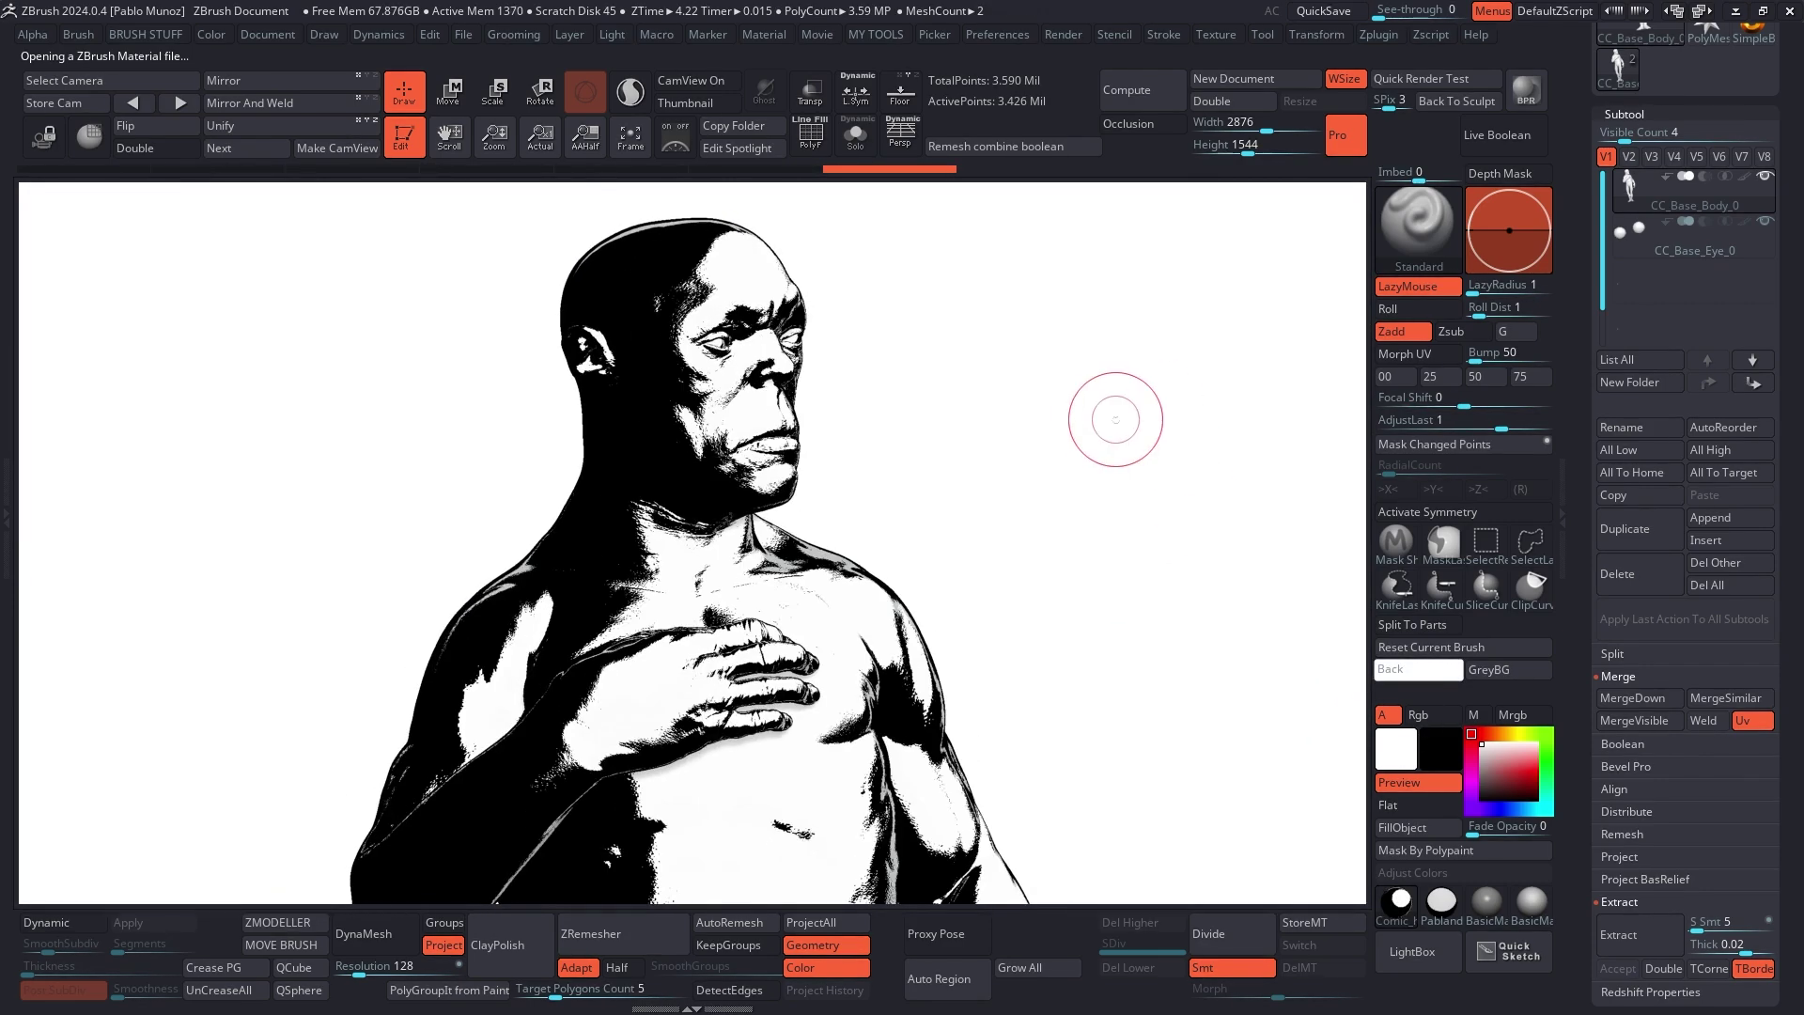